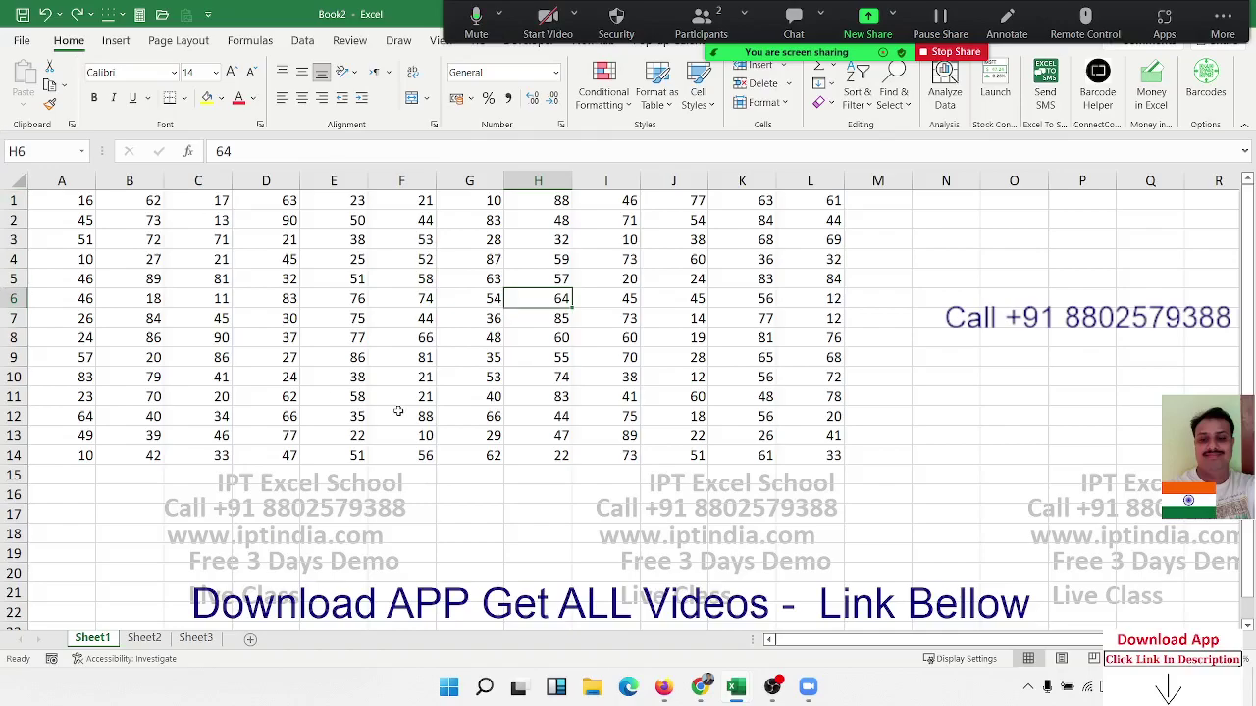
- Select D1, then K11, then drag over the number block A1:L14
left_click(279, 203)
left_click(721, 395)
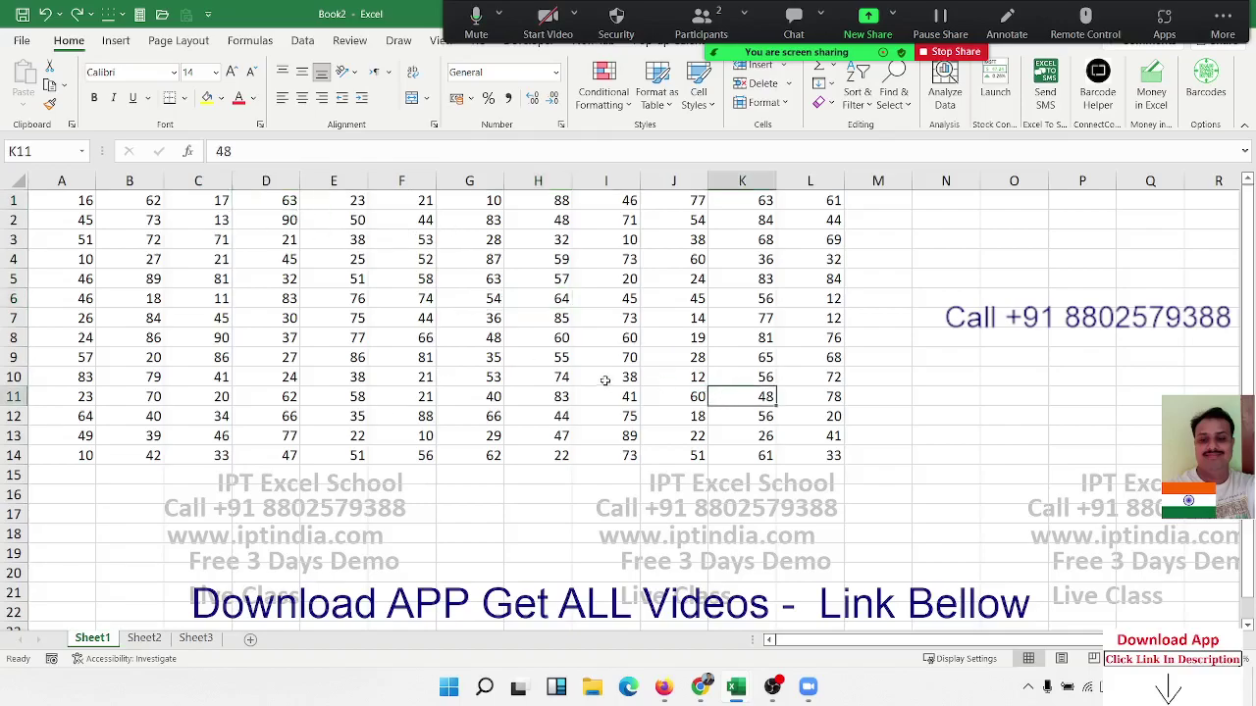
left_click_drag(45, 193, 791, 463)
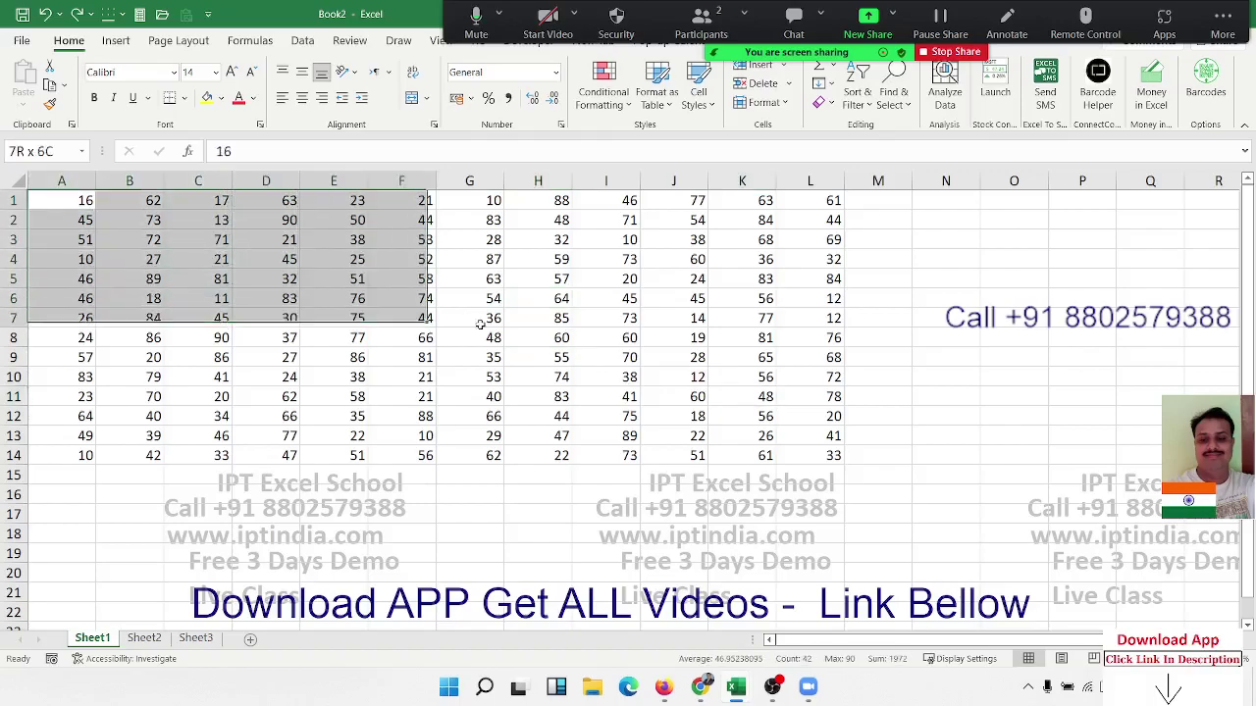
- Select A1:L14 with Shift-click from A1 to L14, then in reverse from L14 to A1
left_click(457, 378)
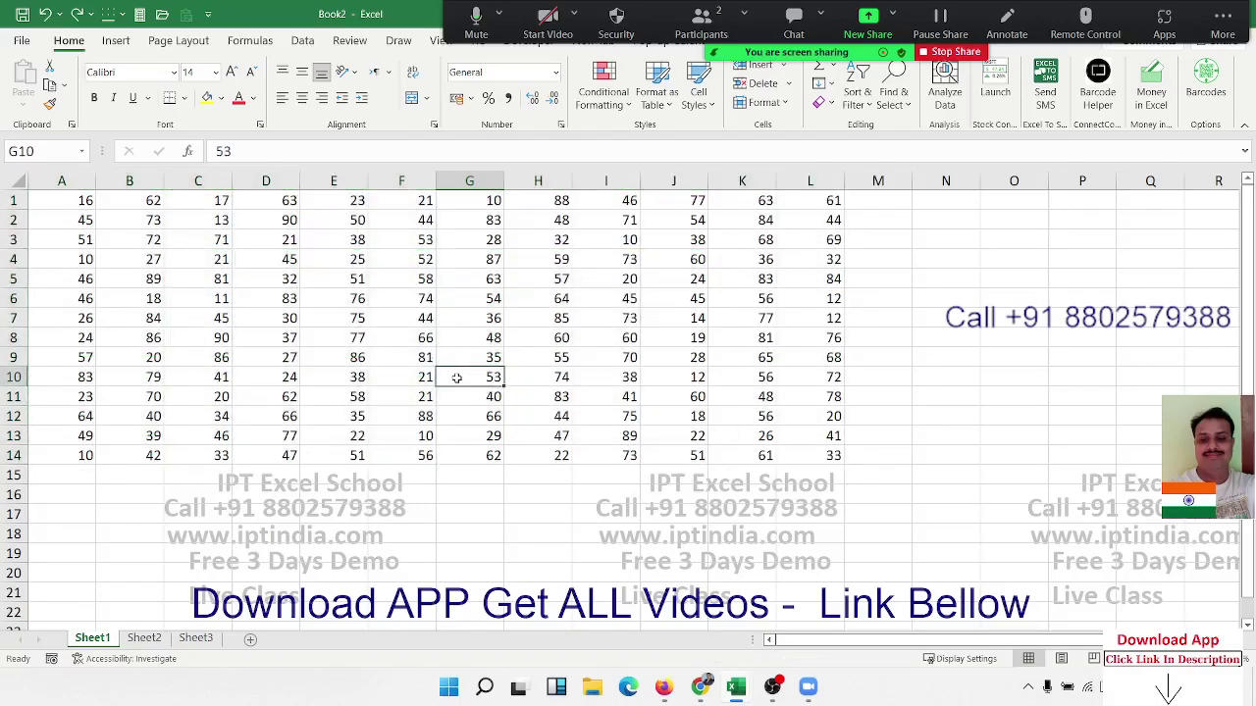
left_click(72, 201)
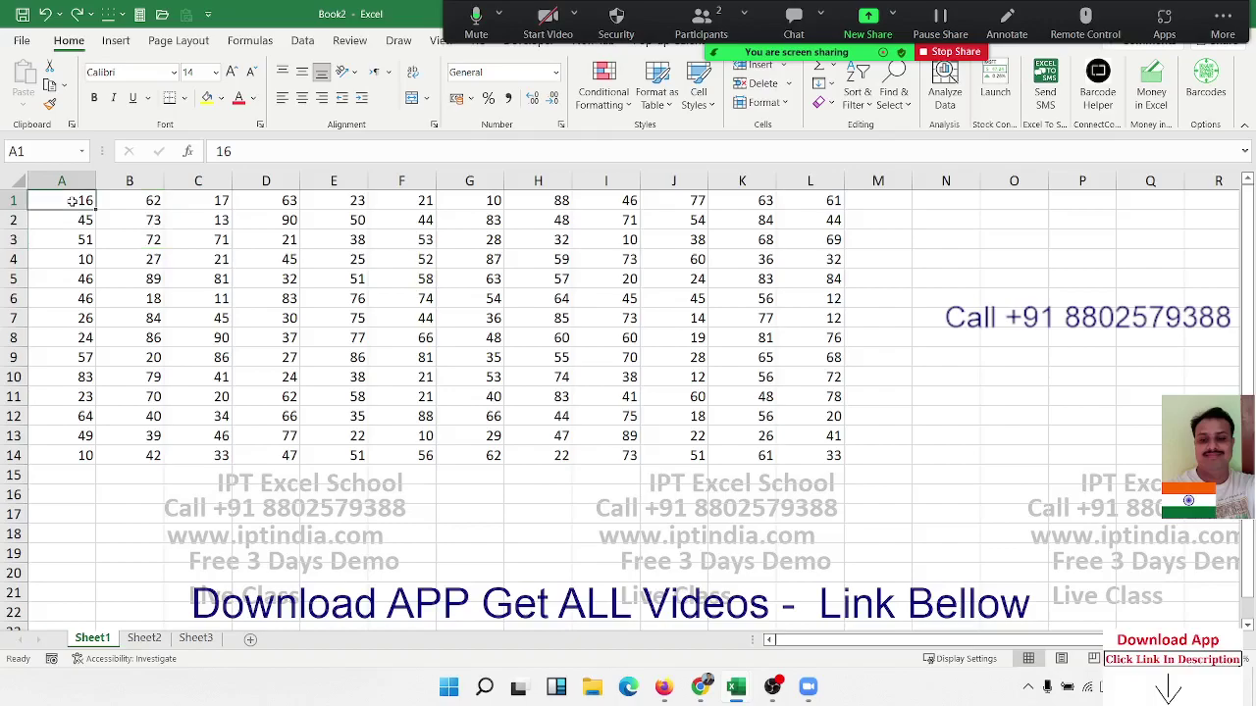
left_click(832, 454, "shift")
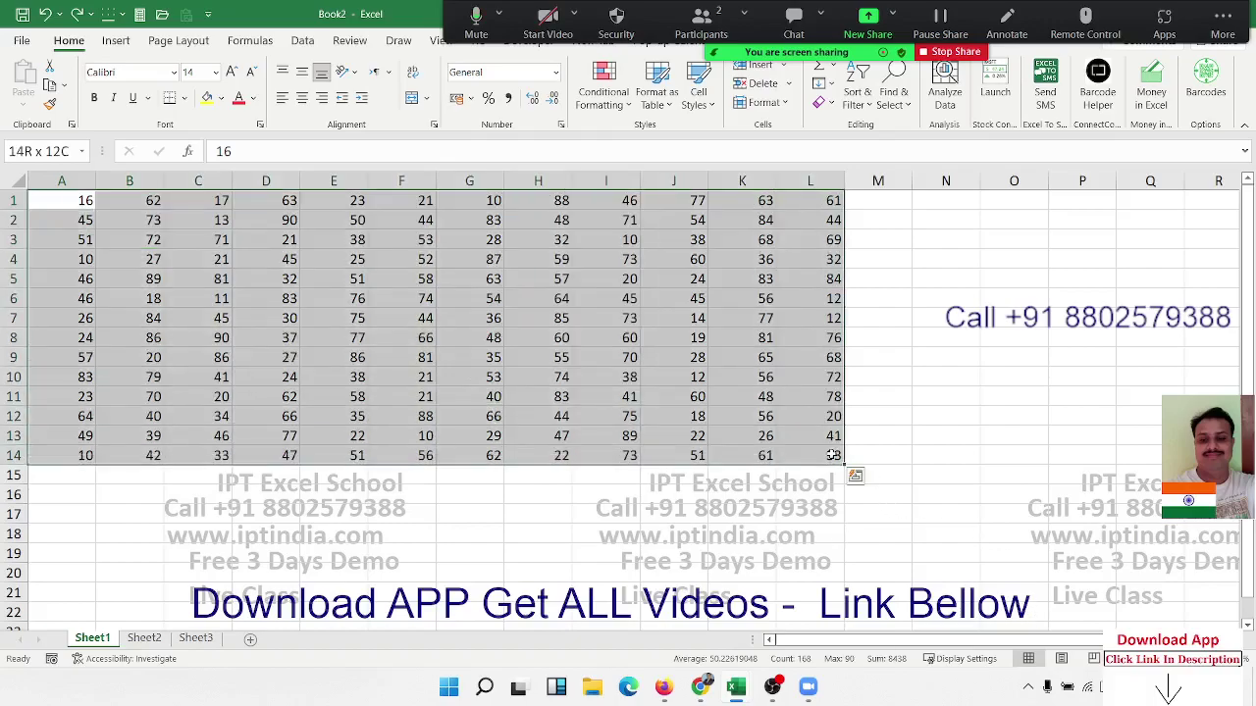
left_click(832, 455)
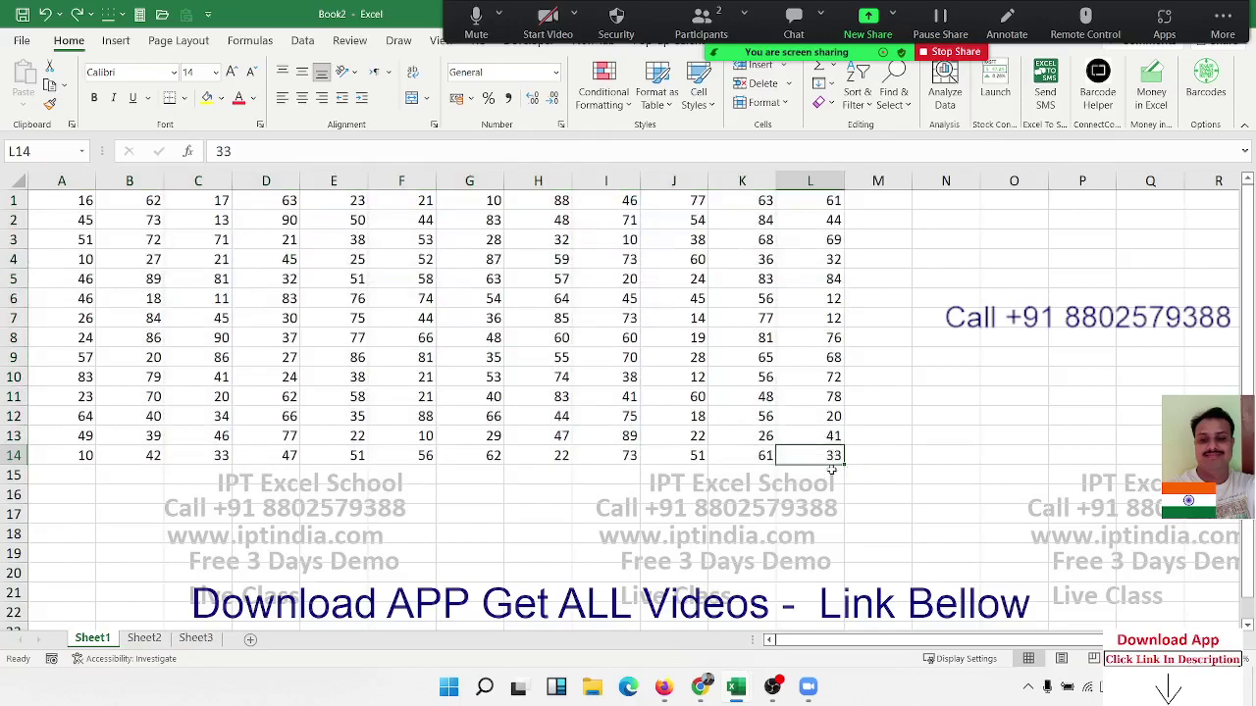
left_click(86, 199, "shift")
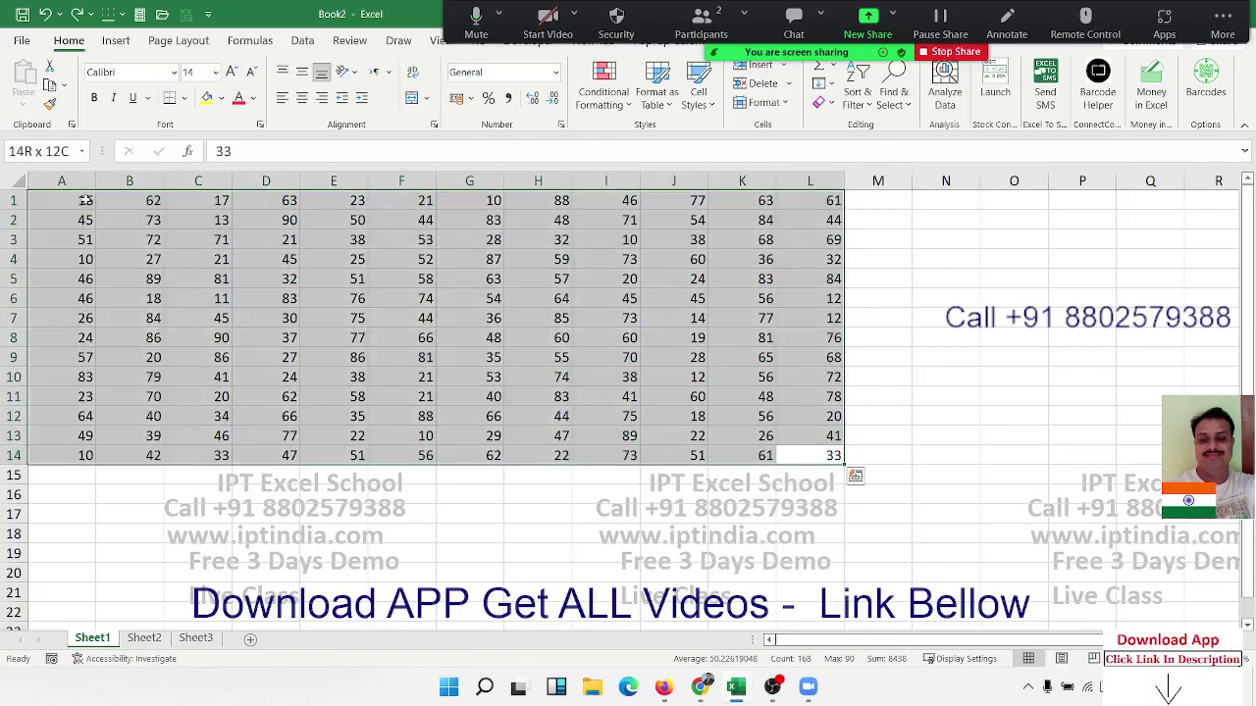
- Select A1:L13, extend up from L14 with Shift+Up, then take the whole block with Ctrl+A
mouse_move(86, 199)
left_mouse_down()
mouse_move(837, 442)
mouse_move(834, 455)
left_mouse_up()
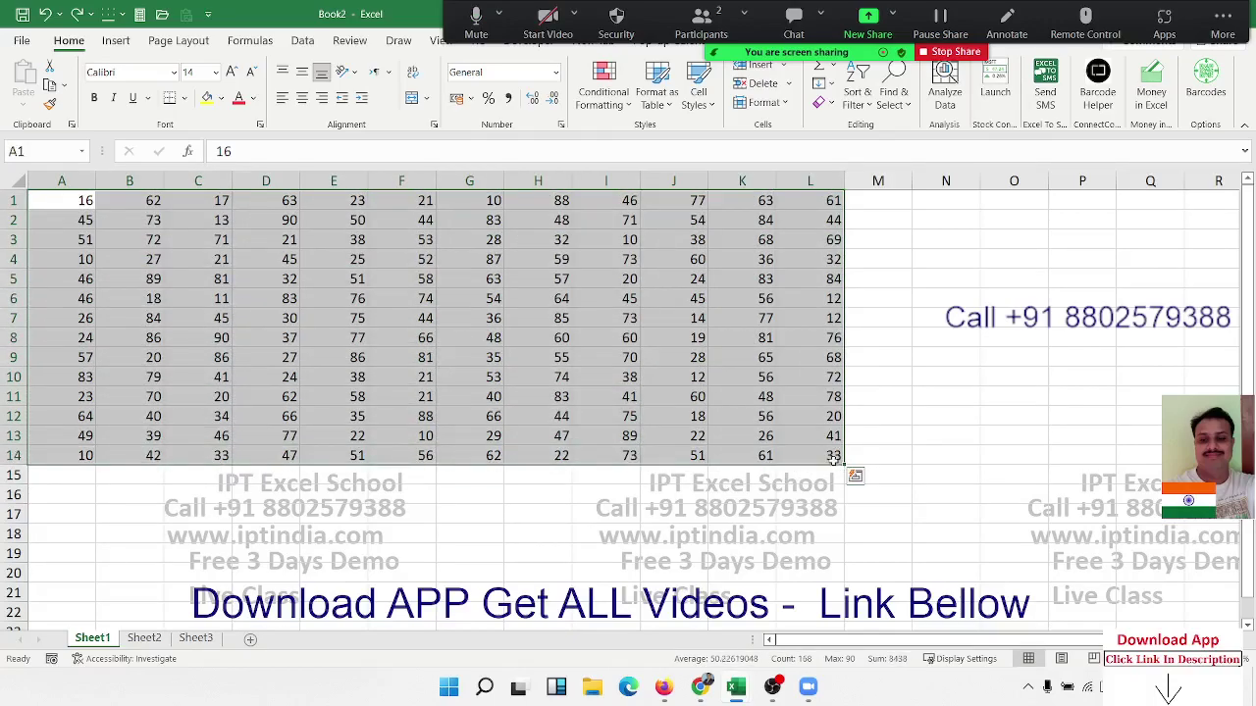
left_click(834, 455)
key("shift+Up")
key("ctrl+a")
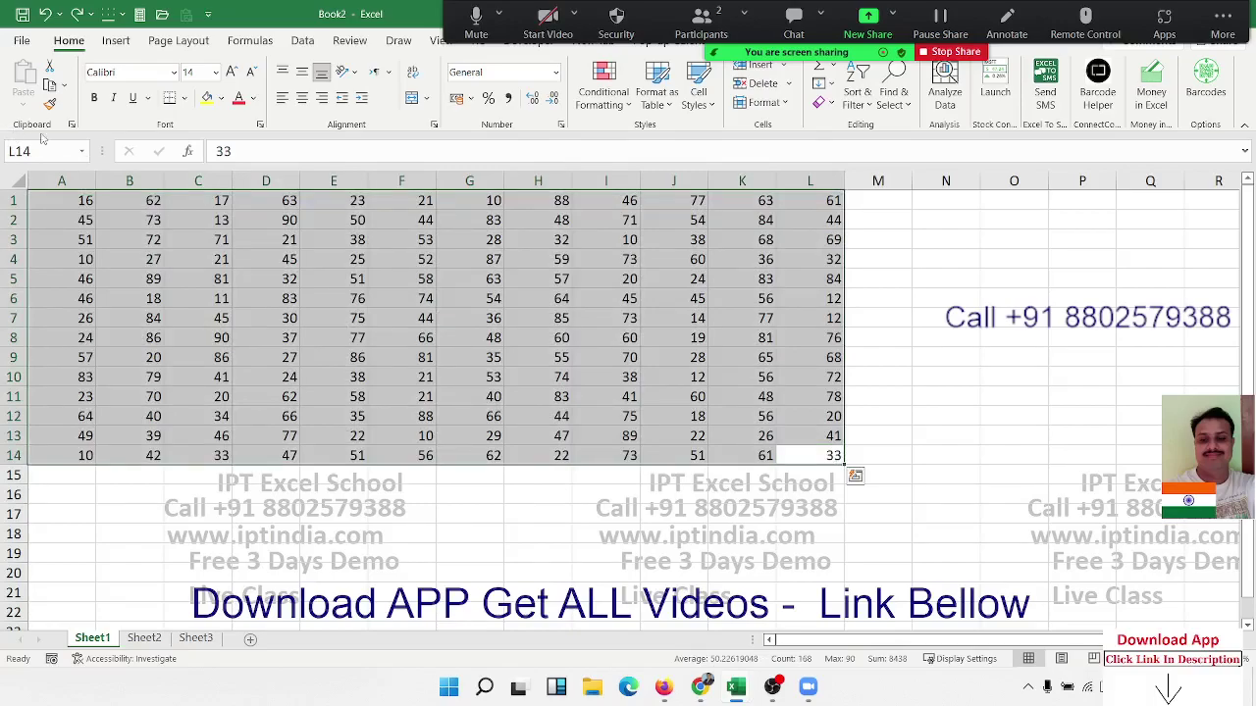
- Drag-select A1:L14, then a larger A1:N16 area beyond the data
left_click(81, 206)
left_click_drag(79, 201, 782, 453)
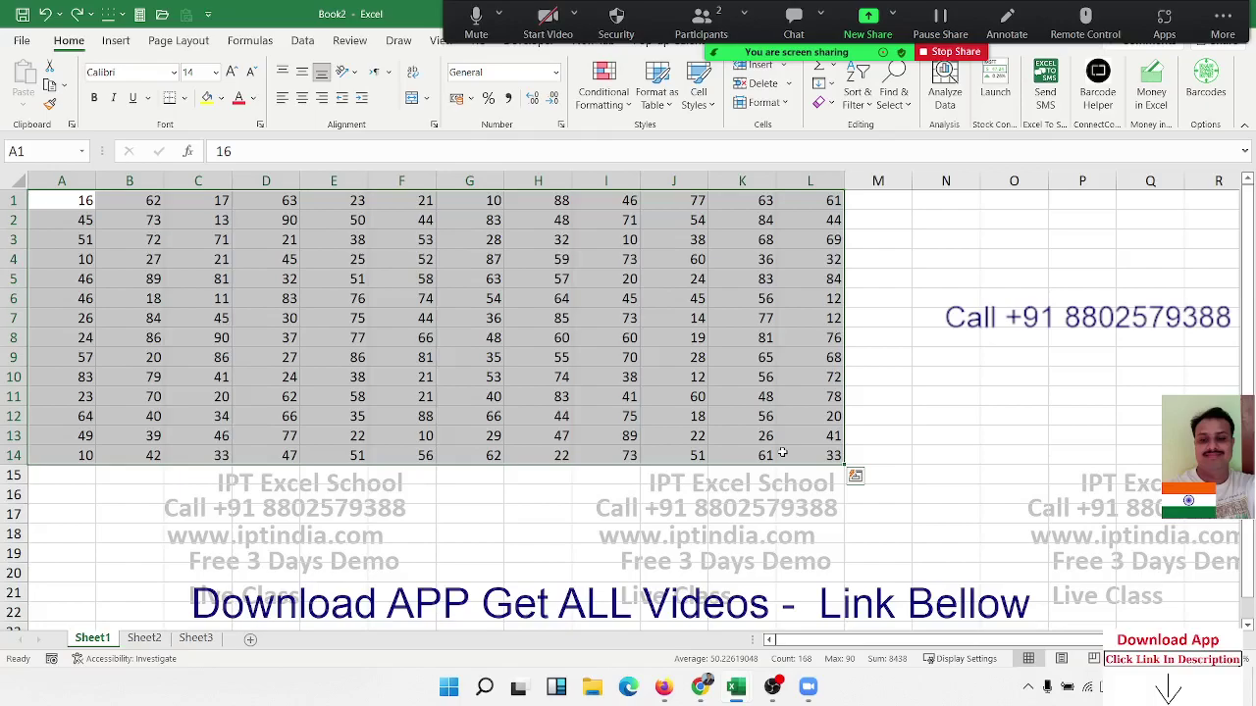
mouse_move(54, 200)
left_mouse_down()
mouse_move(939, 489)
mouse_move(833, 455)
left_mouse_up()
left_click(601, 361)
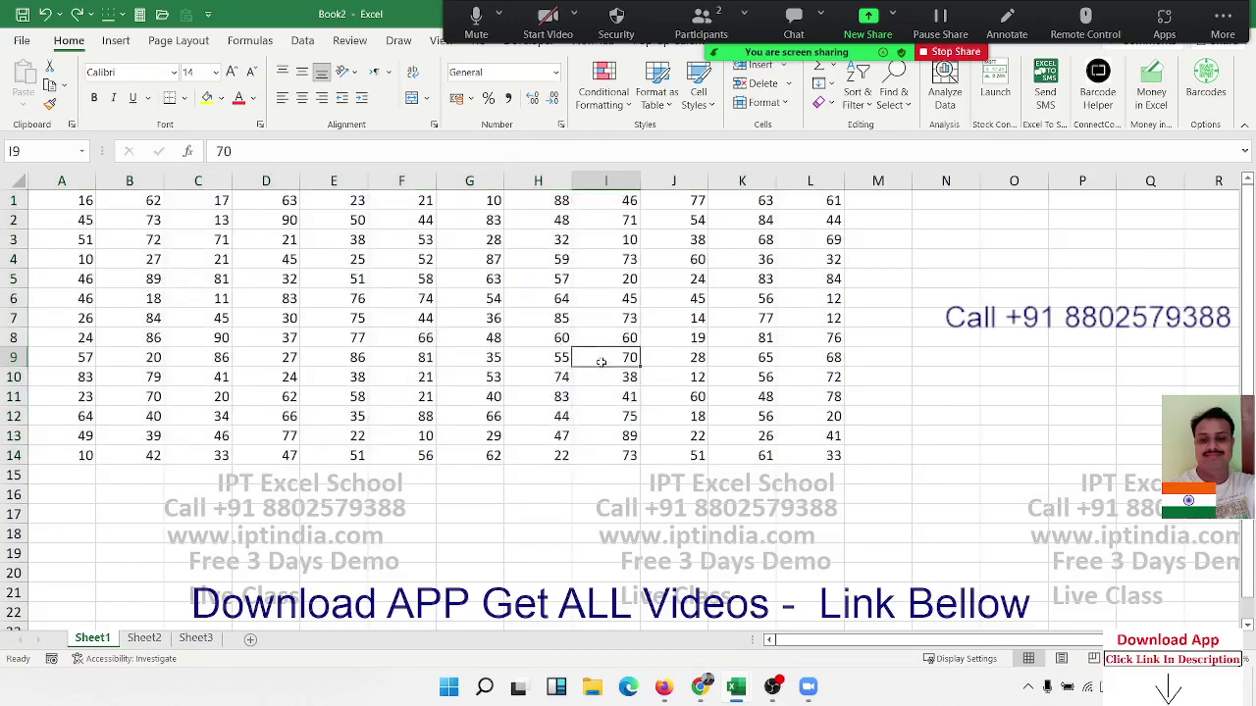
left_click(187, 259)
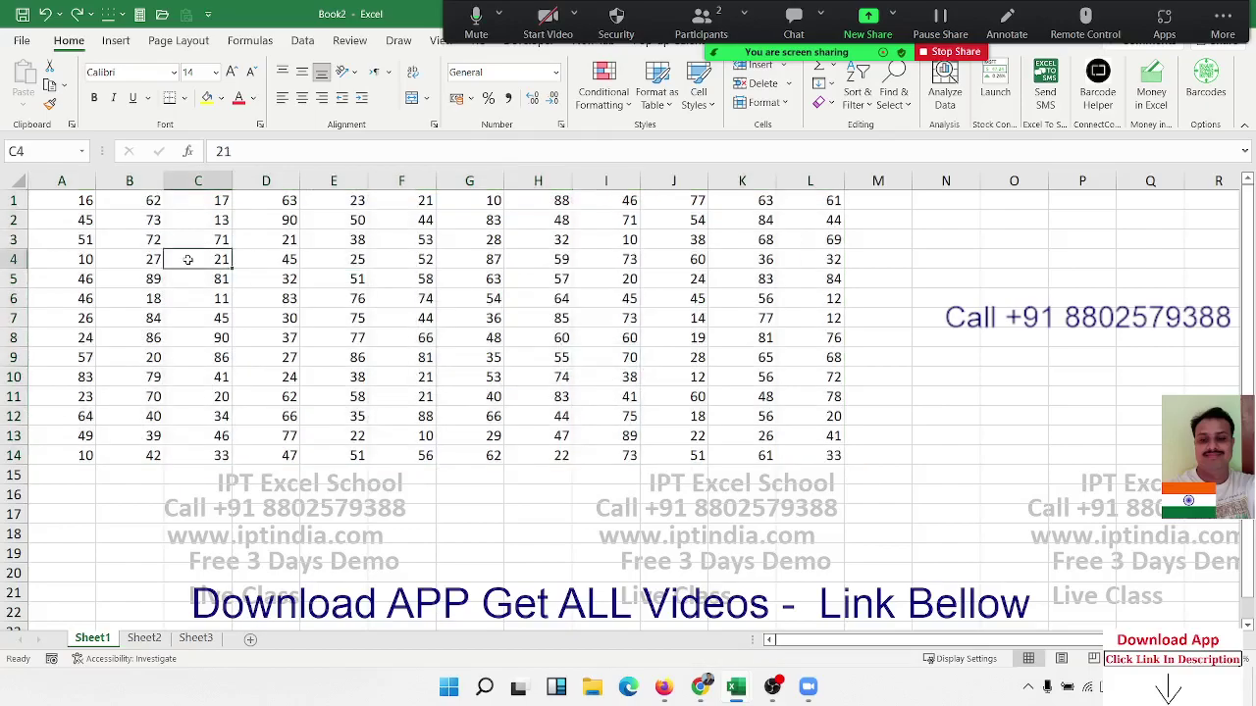
left_click(113, 215)
- Extend a selection from A1 with Shift+arrow keys, then select the whole block with Ctrl+A from B2
key("ctrl+Home")
key("shift+Right")
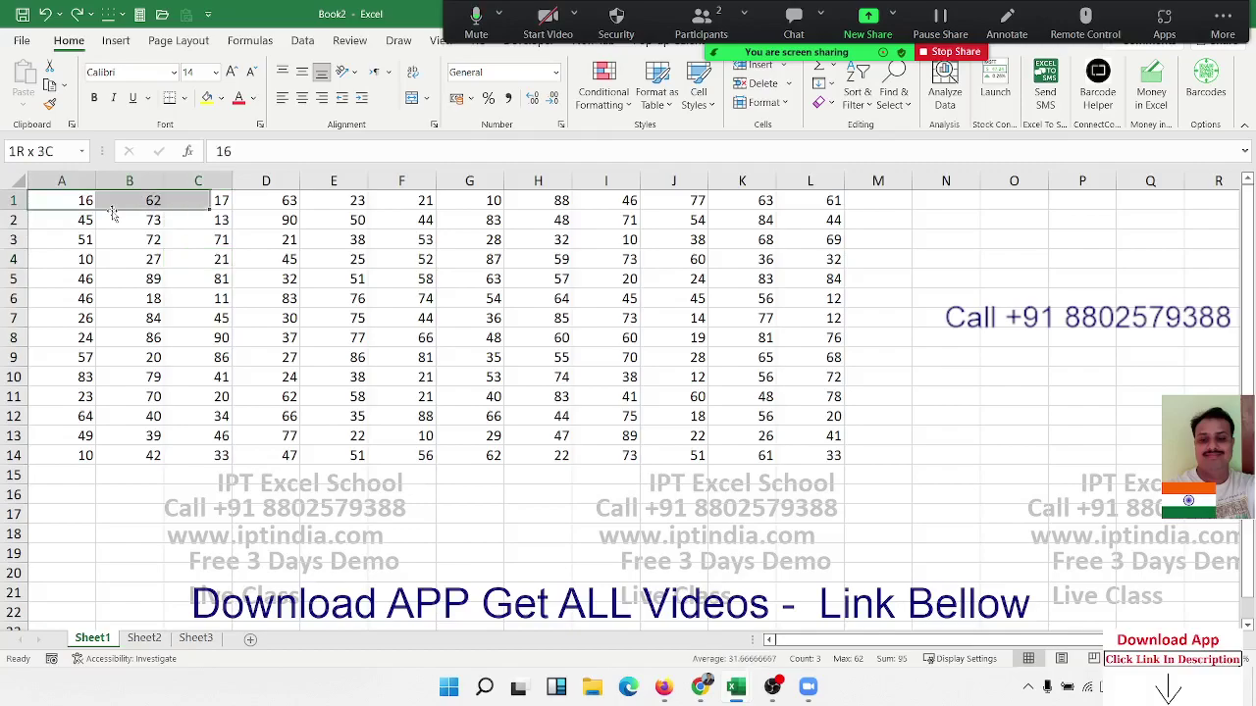
key("shift+Right")
key("shift+Right")
key("shift+Right")
key("shift+Right")
key("shift+Right")
key("shift+Right")
key("shift+Right")
key("shift+Right")
key("shift+Right")
key("shift+Down")
key("shift+Down")
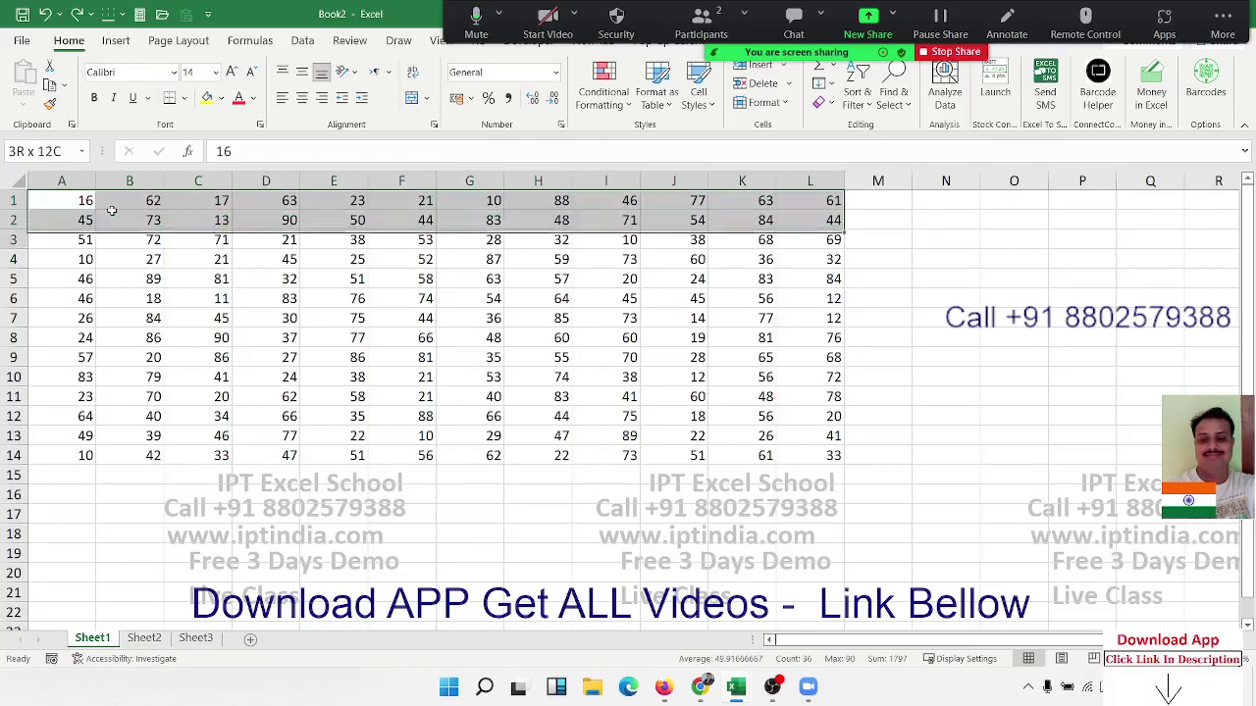
key("shift+Down")
key("shift+Down")
key("shift+Down")
key("shift+Down")
key("shift+Down")
key("shift+Down")
key("shift+Down")
key("Down")
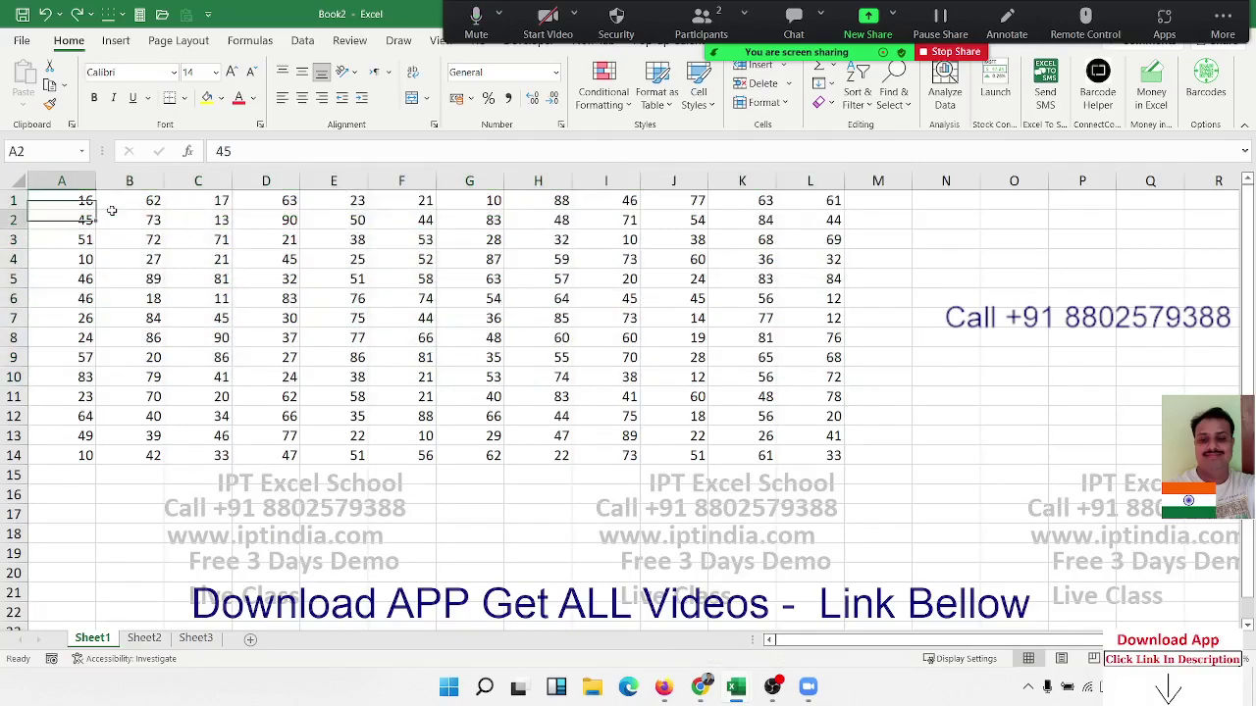
key("Right")
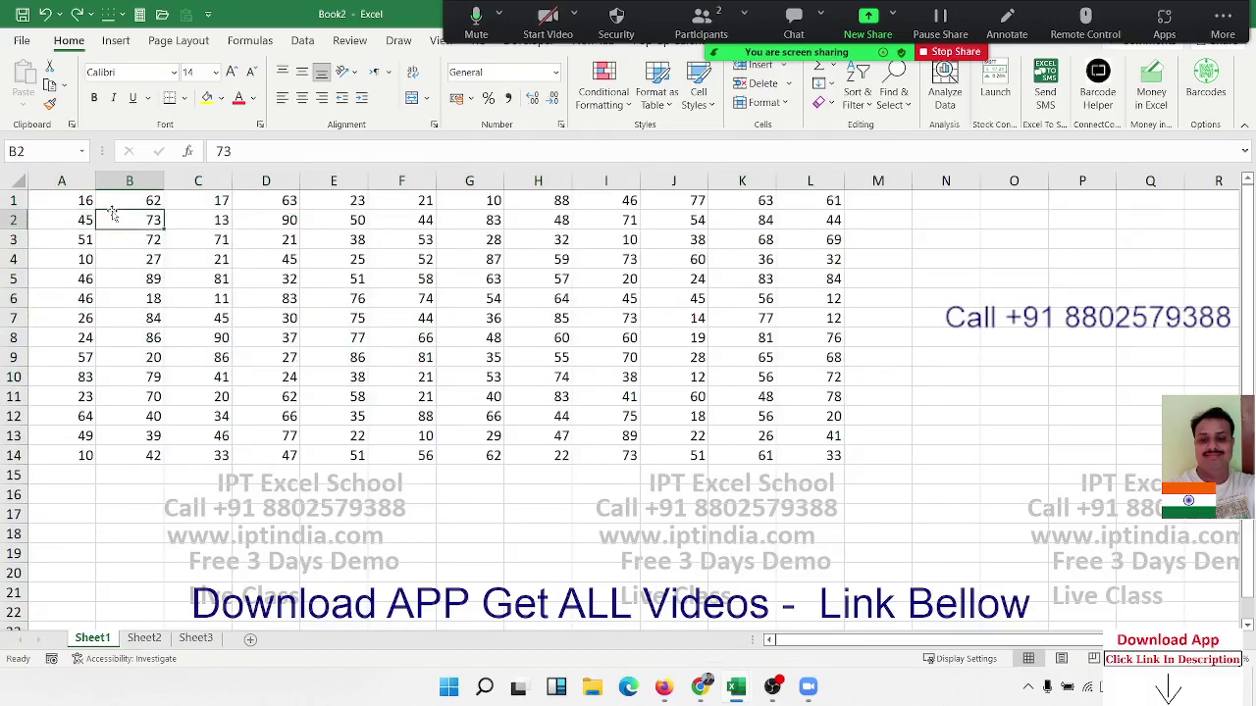
key("ctrl+a")
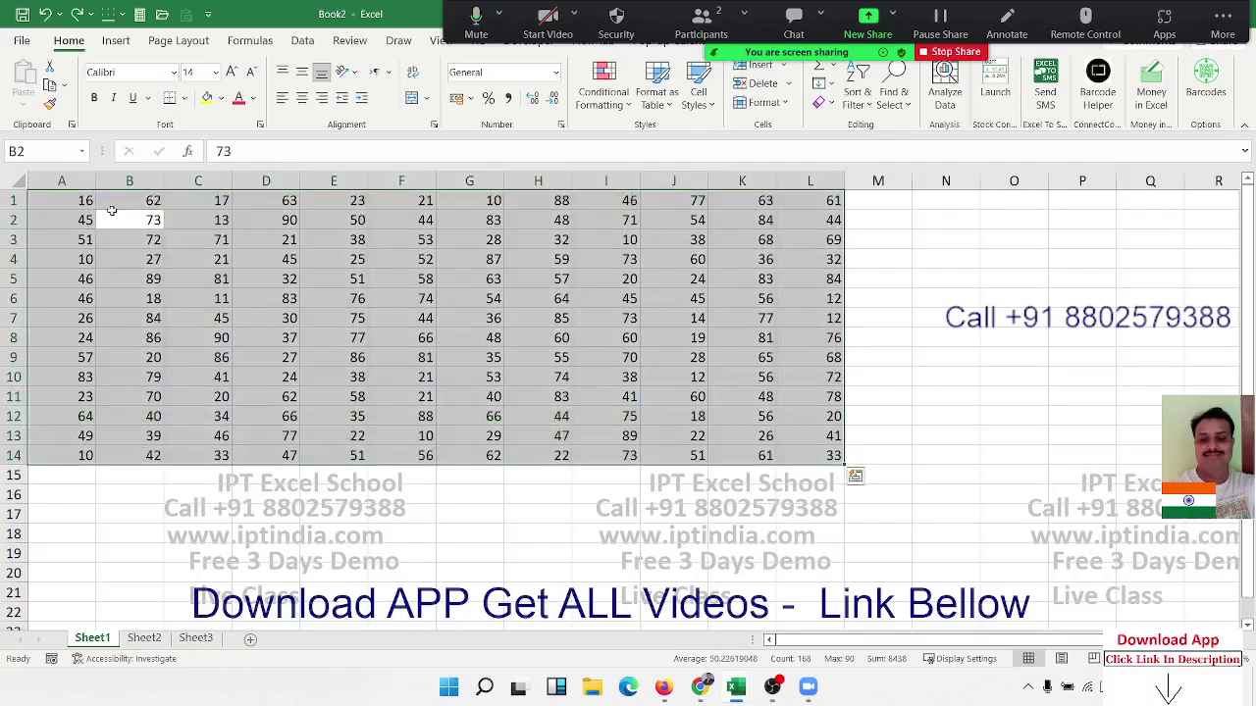
- From G6, use Go To Special's Current region option to select the whole A1:L14 table
left_click(498, 296)
left_click(893, 93)
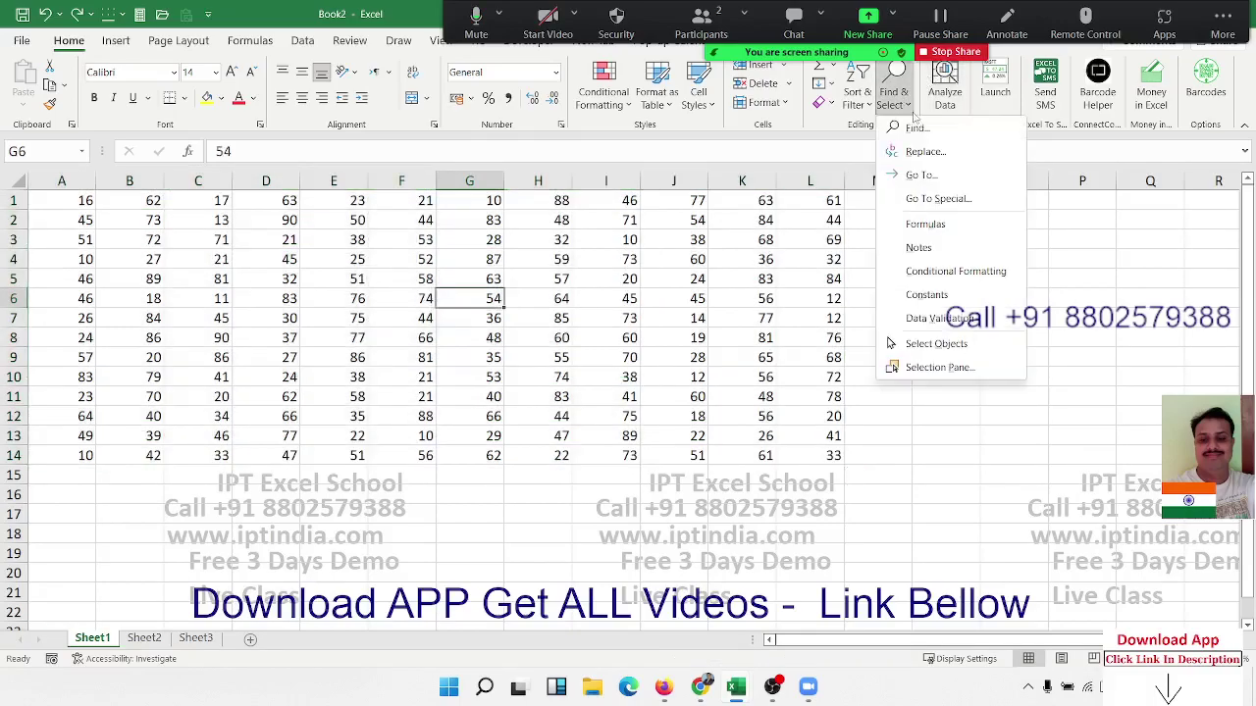
left_click(930, 199)
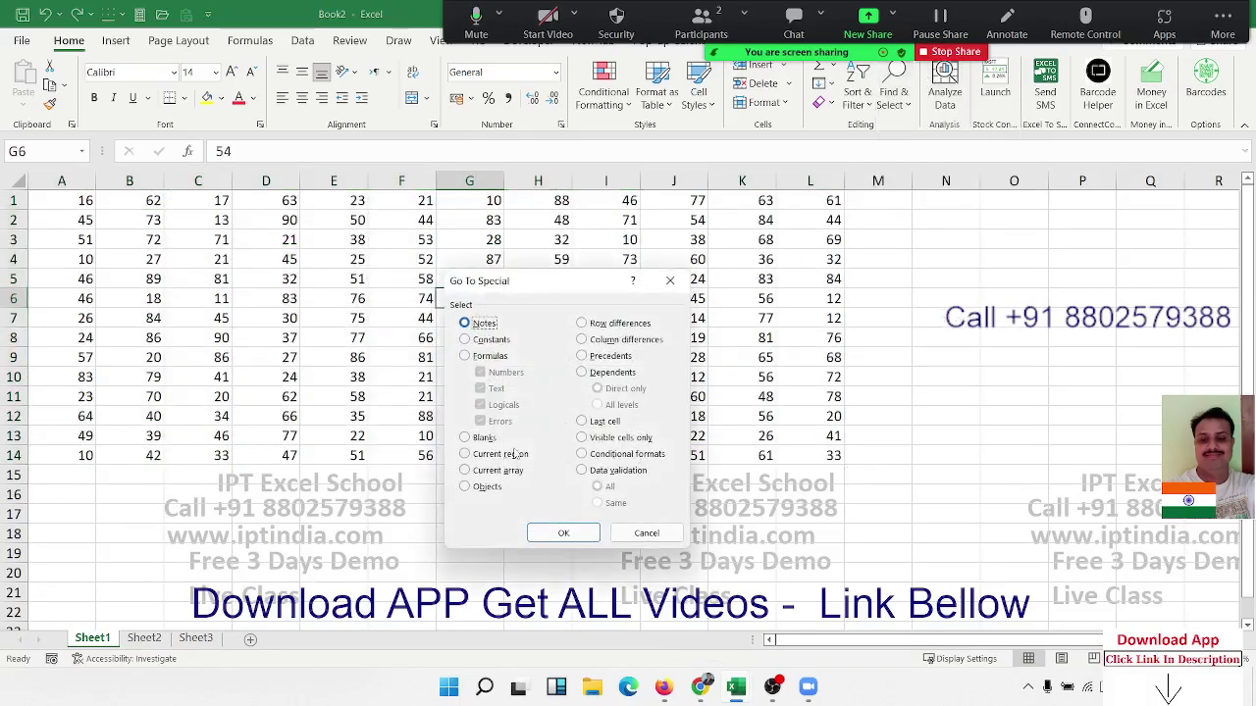
left_click(516, 454)
left_click(563, 533)
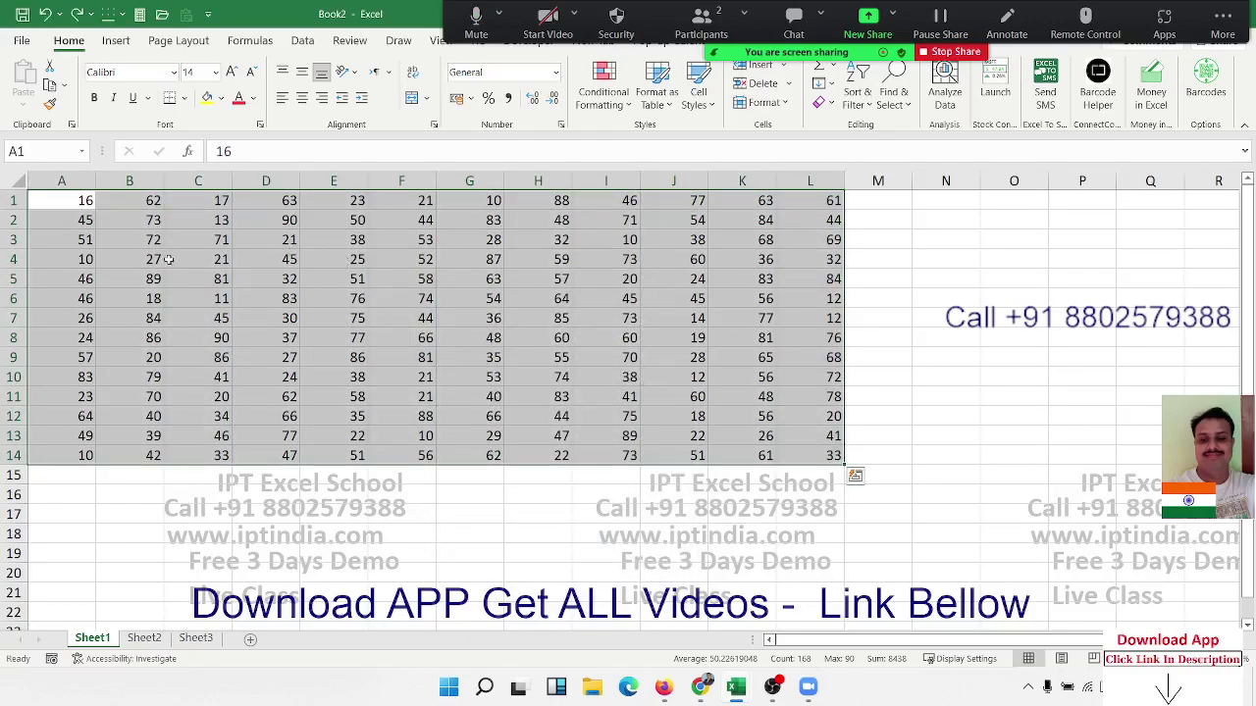
left_click(138, 223)
key("ctrl+a")
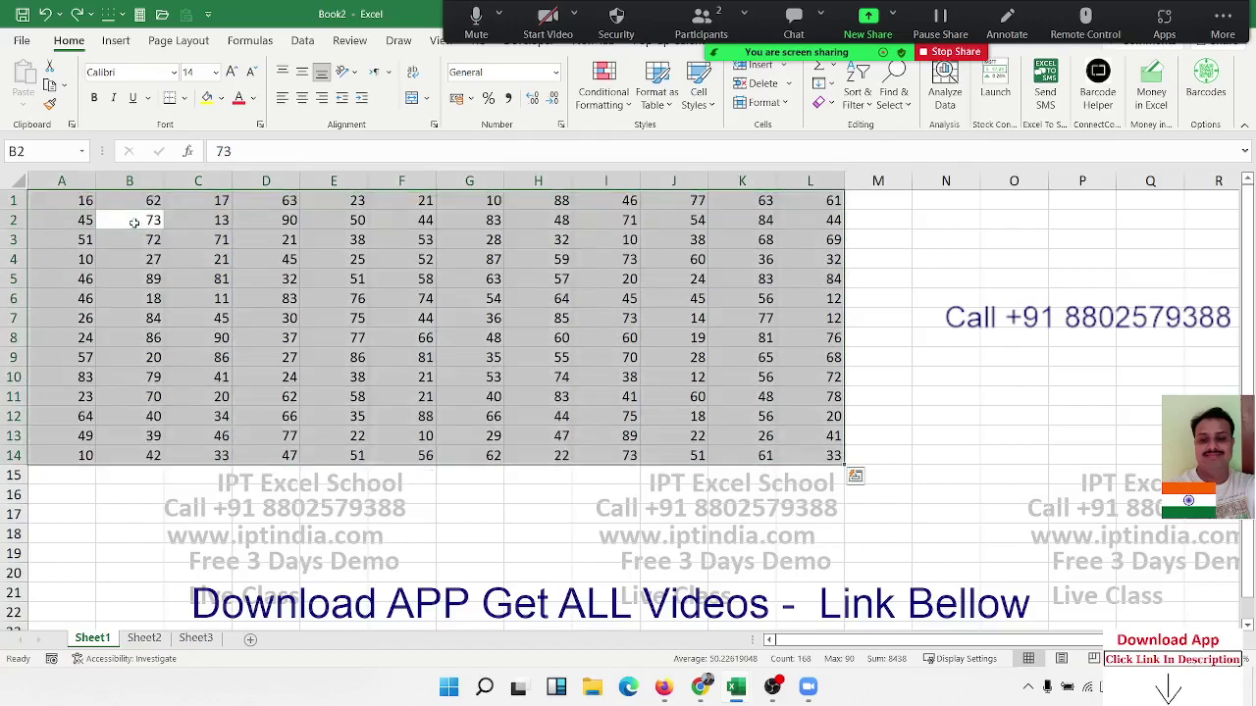
left_click(260, 271)
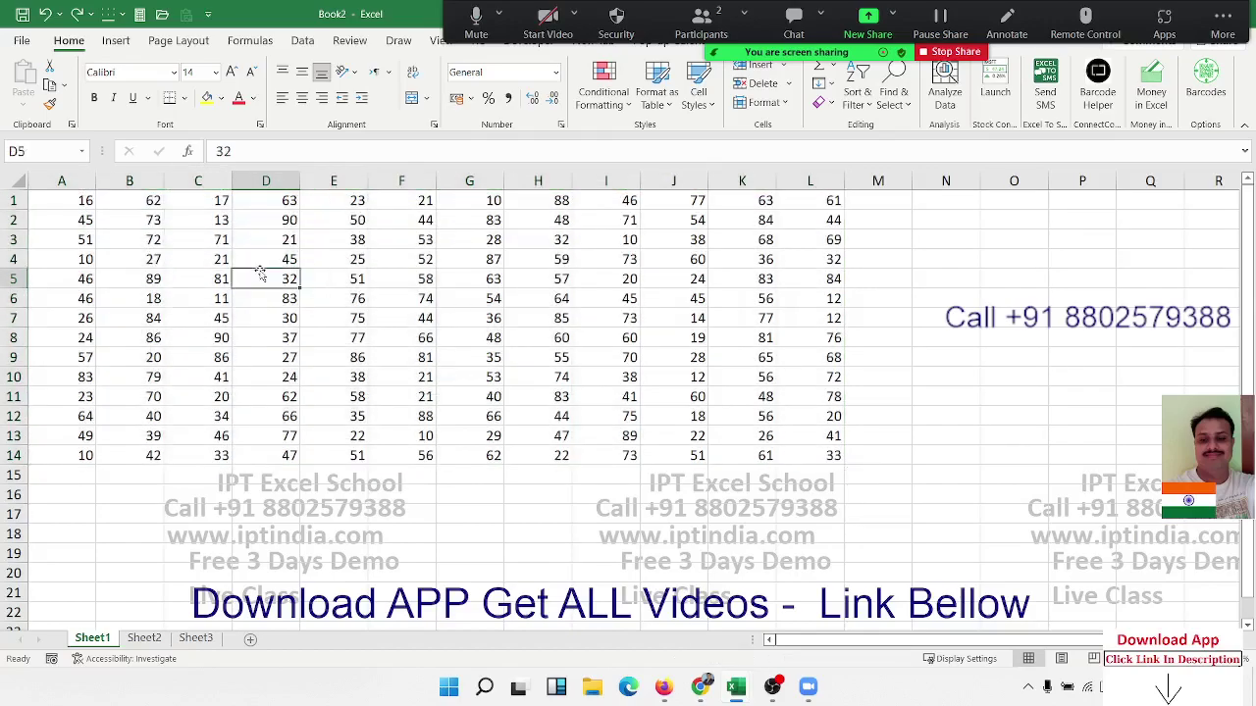
key("ctrl+a")
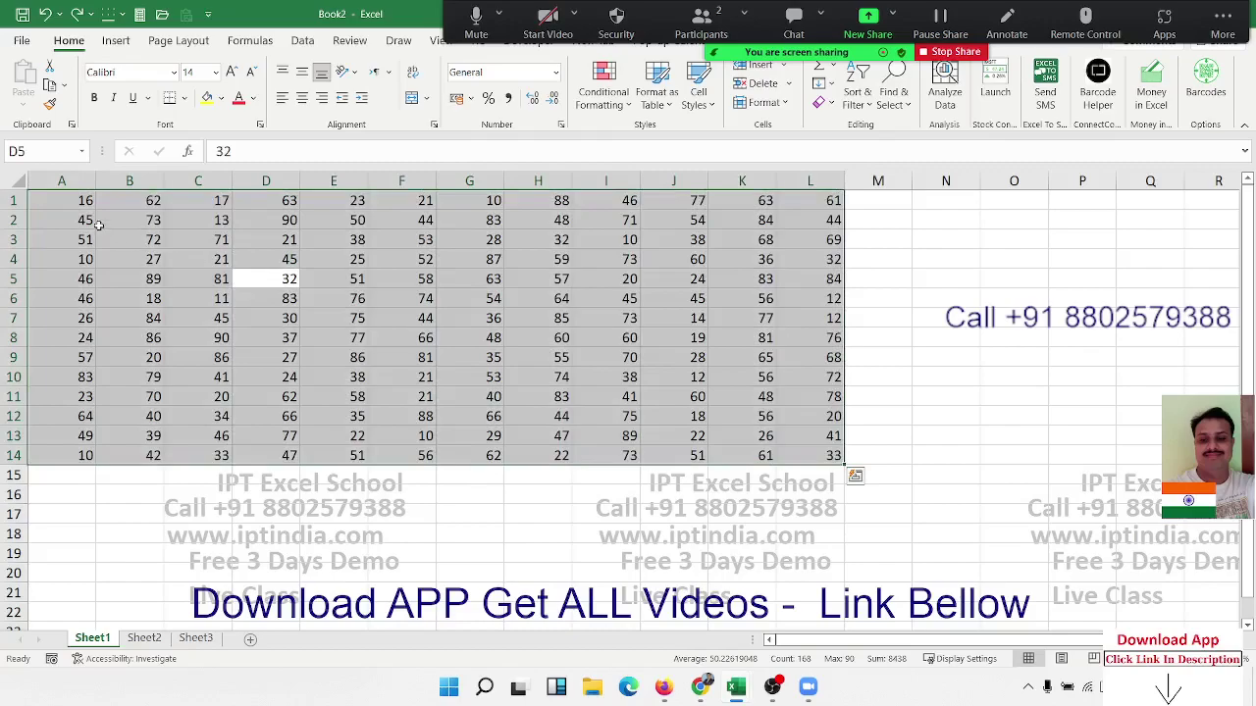
left_click(102, 226)
key("ctrl+a")
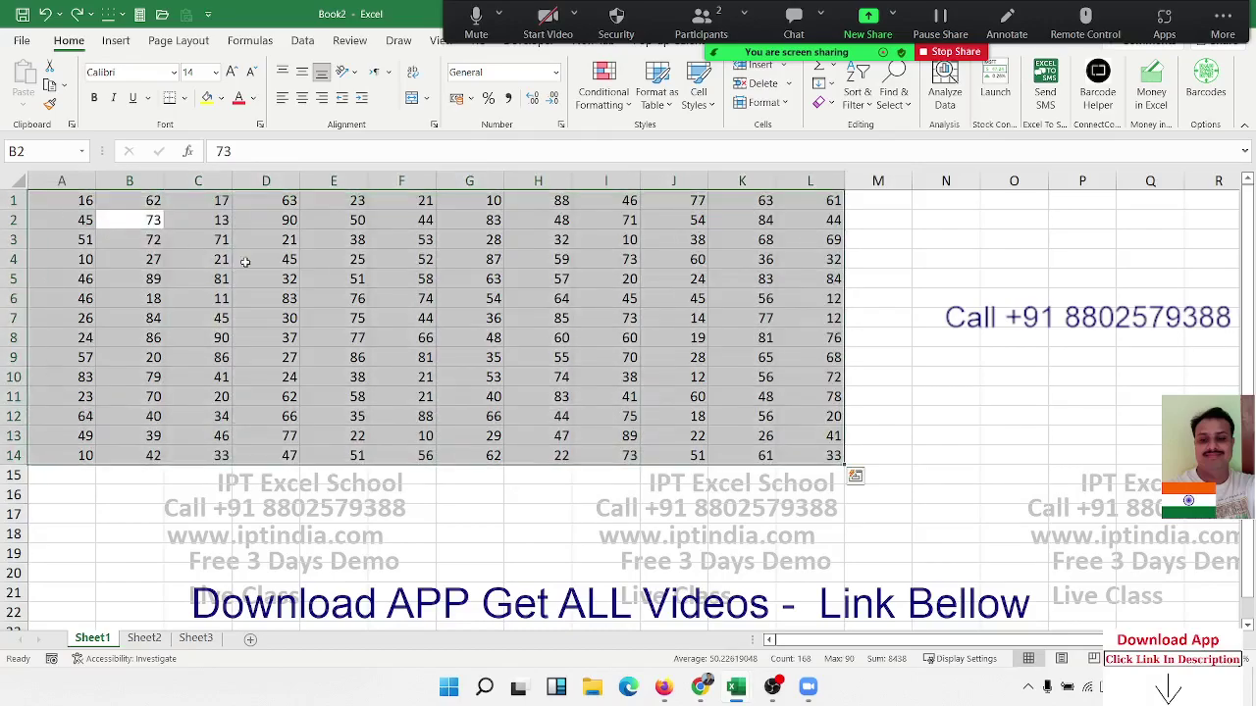
left_click(245, 261)
left_click(169, 225)
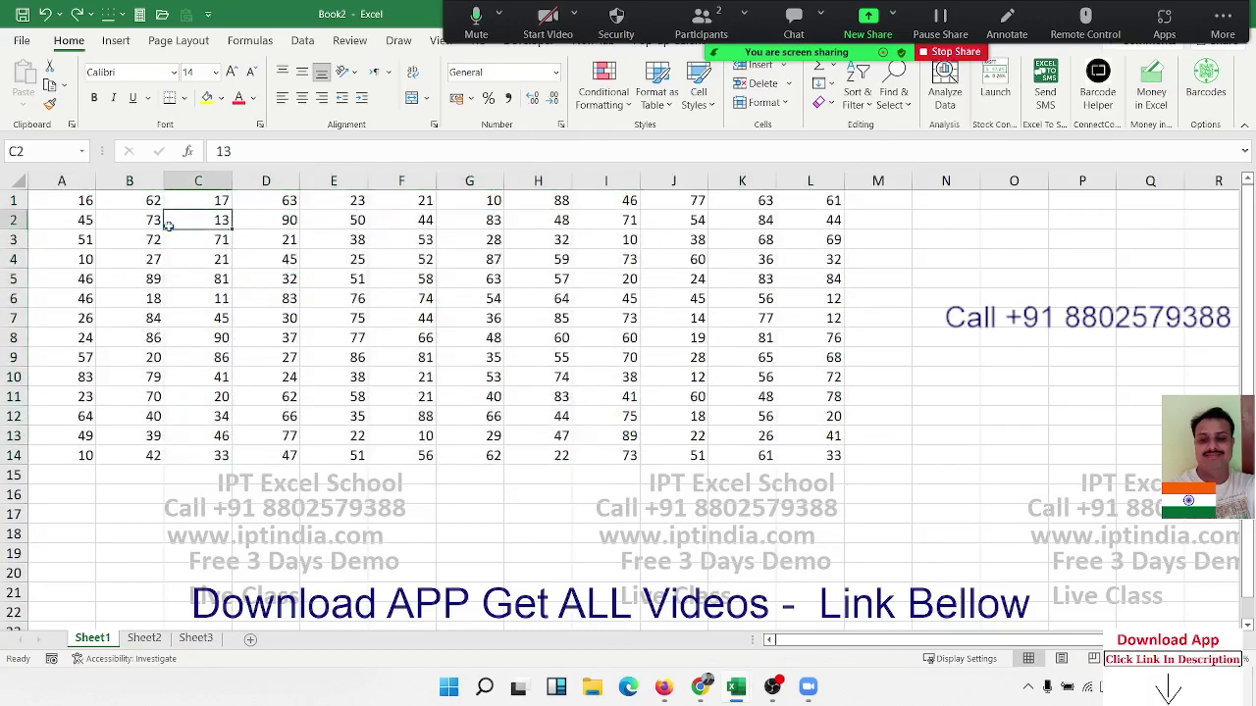
key("ctrl+a")
key("ctrl+a")
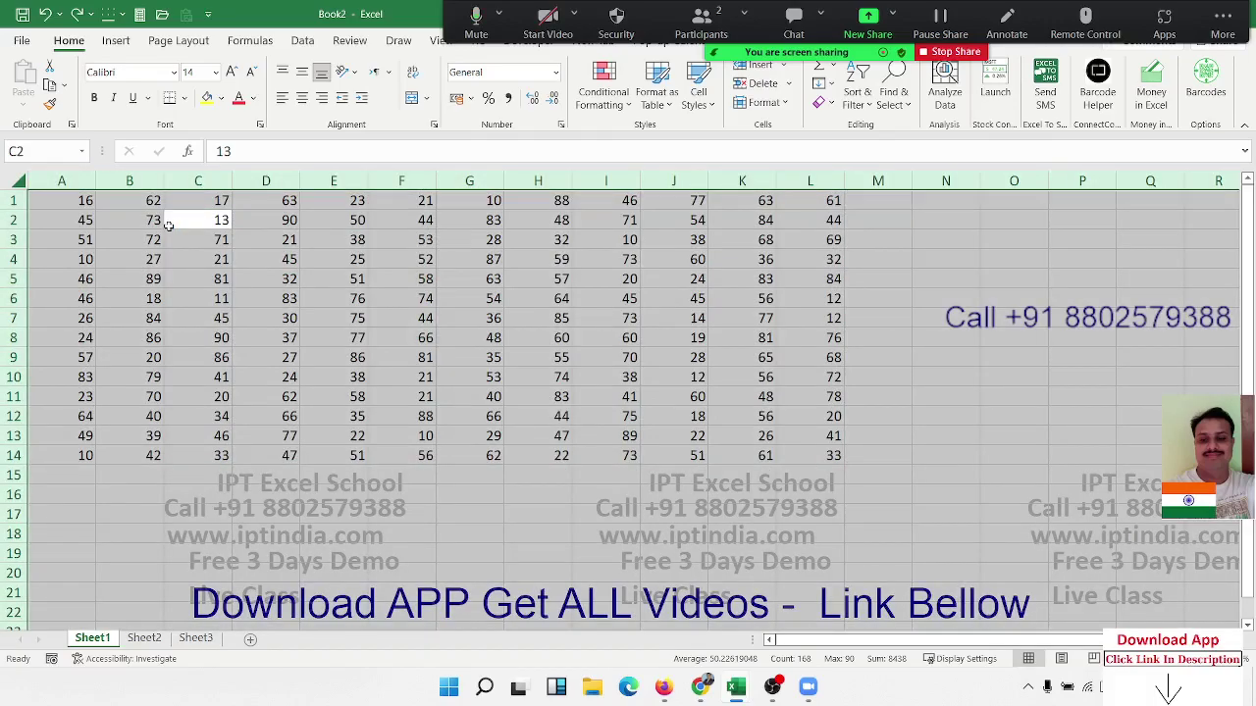
left_click(322, 253)
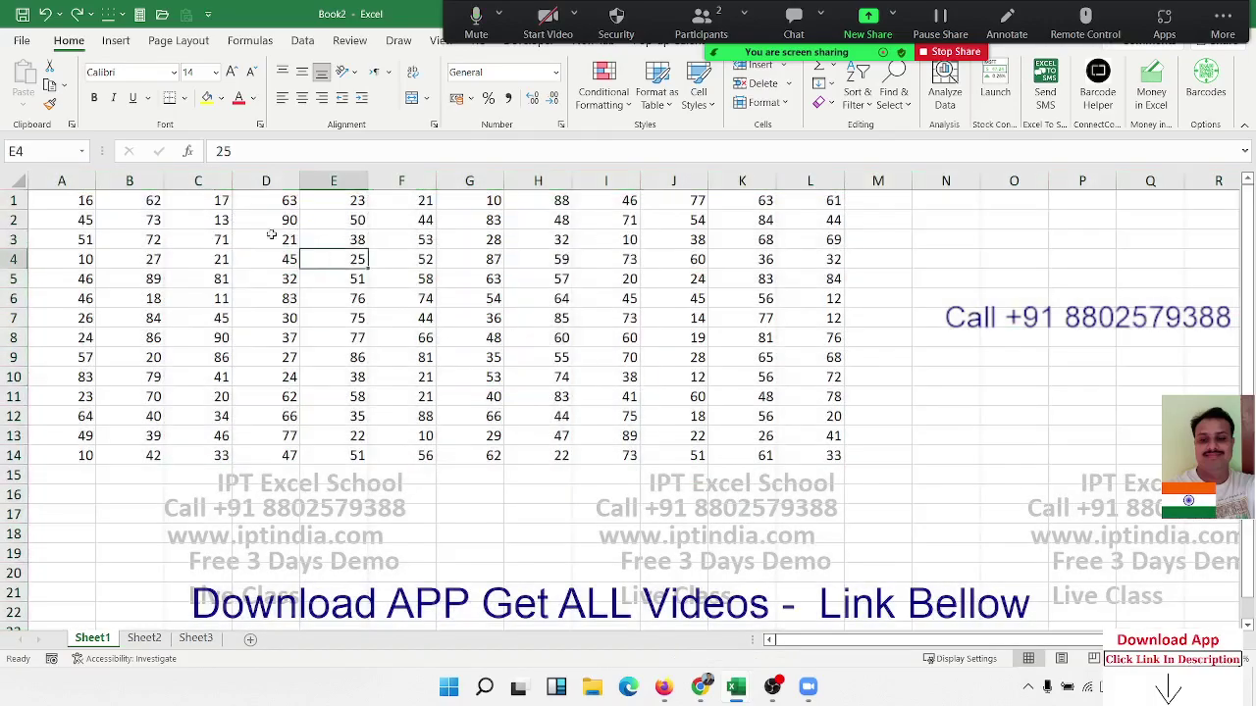
left_click(17, 181)
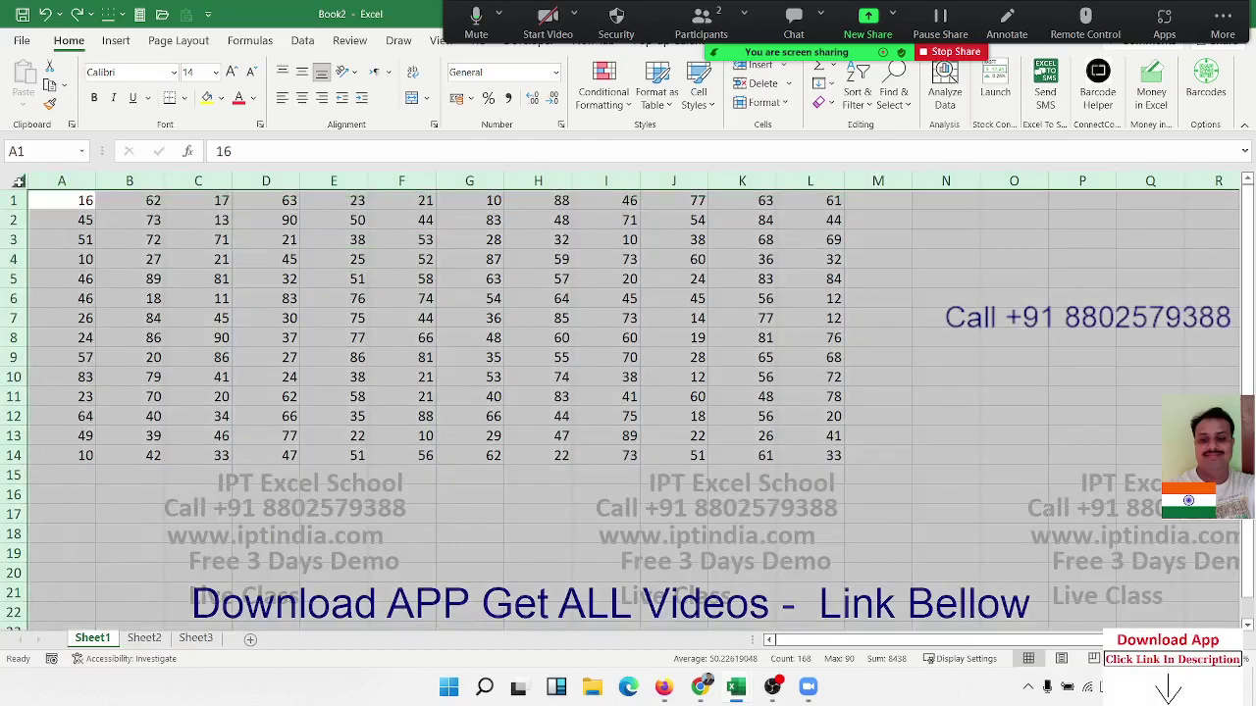
left_click(200, 243)
left_click(24, 316)
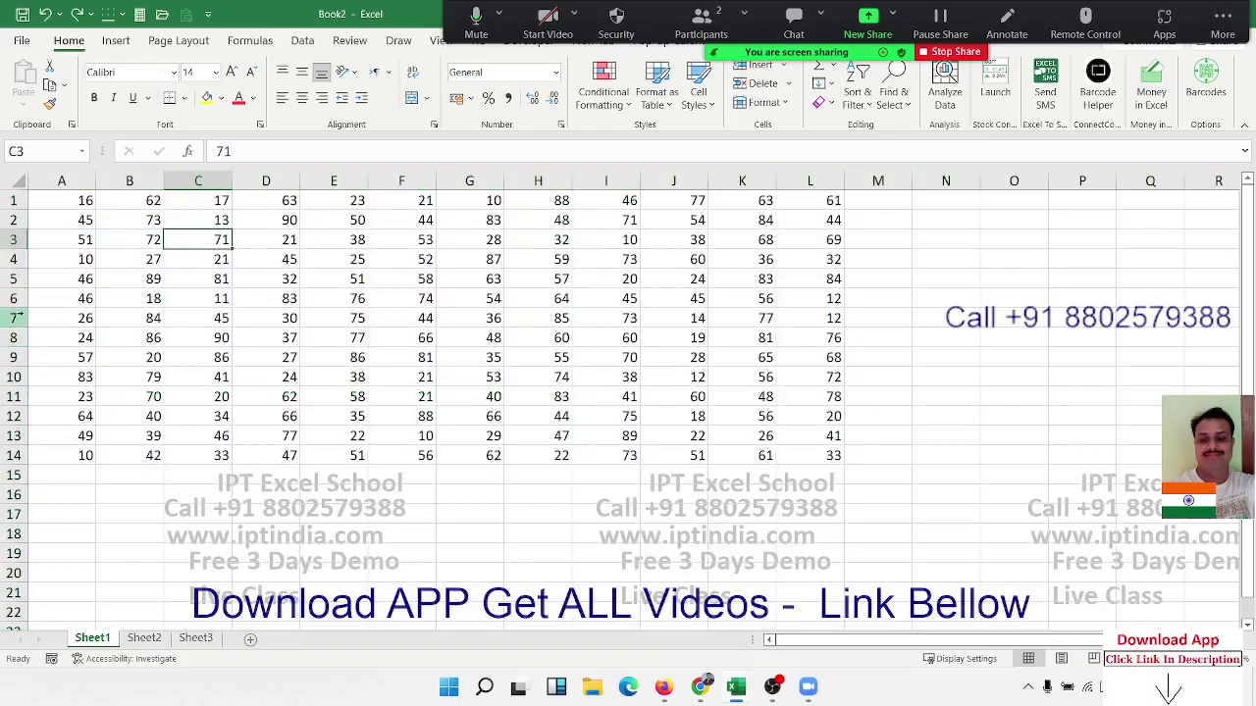
key("ctrl+shift+plus")
key("Up")
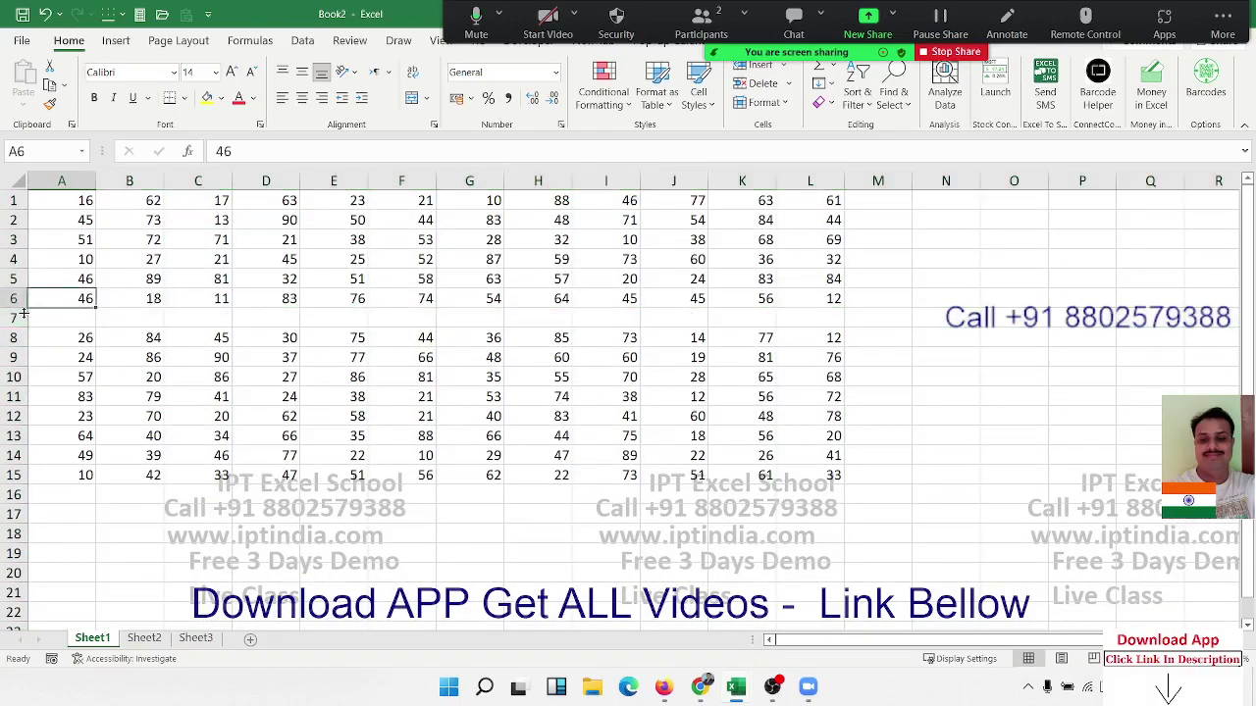
key("Up")
key("Up")
key("Up")
key("Up")
key("Up")
key("ctrl+a")
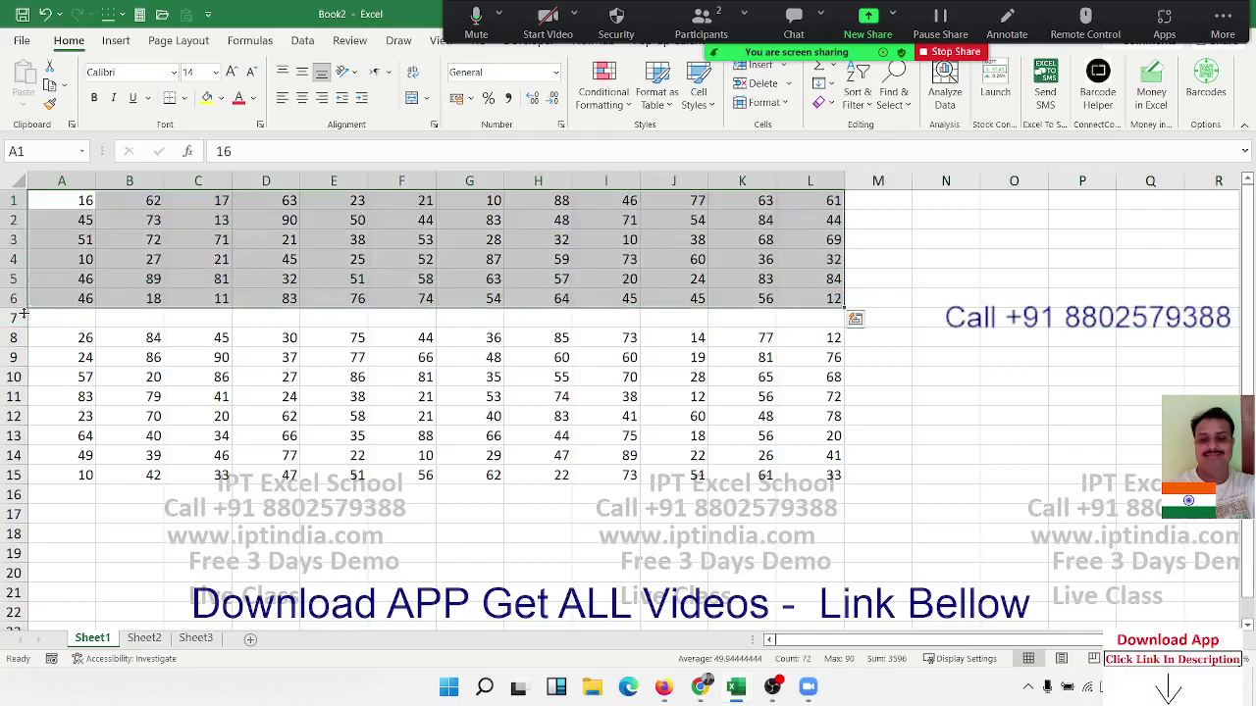
key("Down")
key("Down")
key("Down")
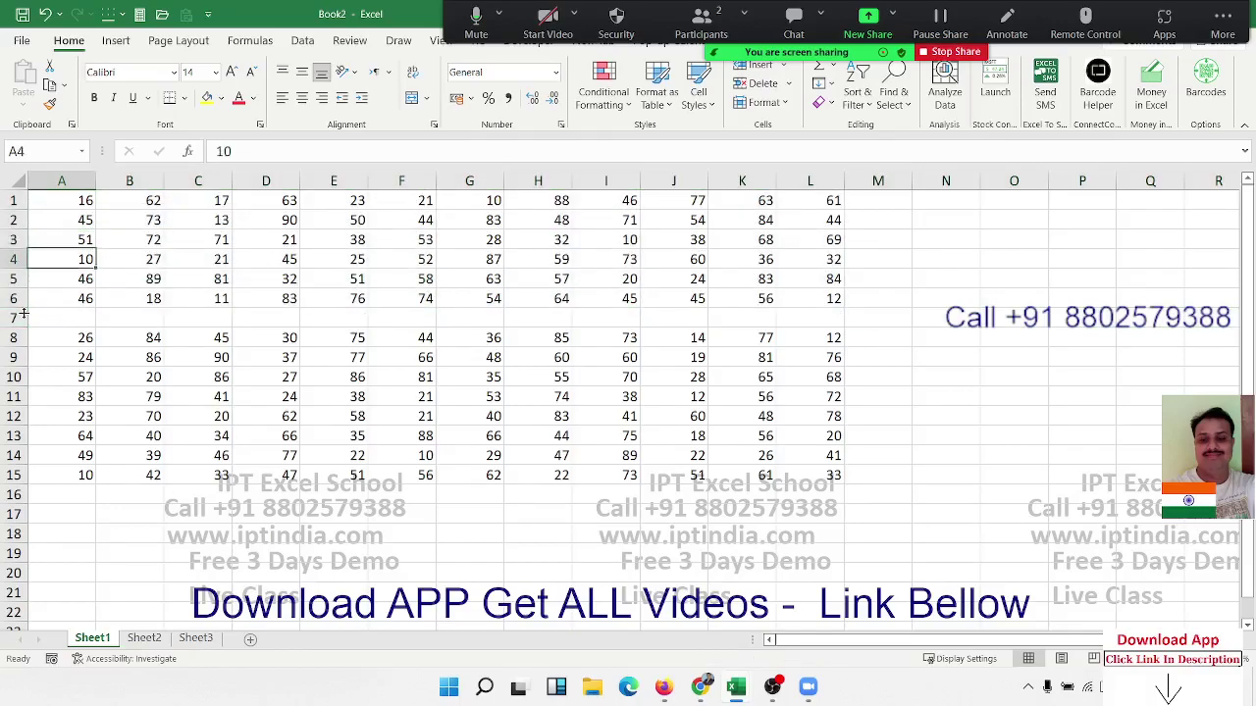
key("Down")
key("Down")
key("Down")
key("Up")
key("Up")
key("Up")
key("Down")
key("Down")
key("Down")
key("Down")
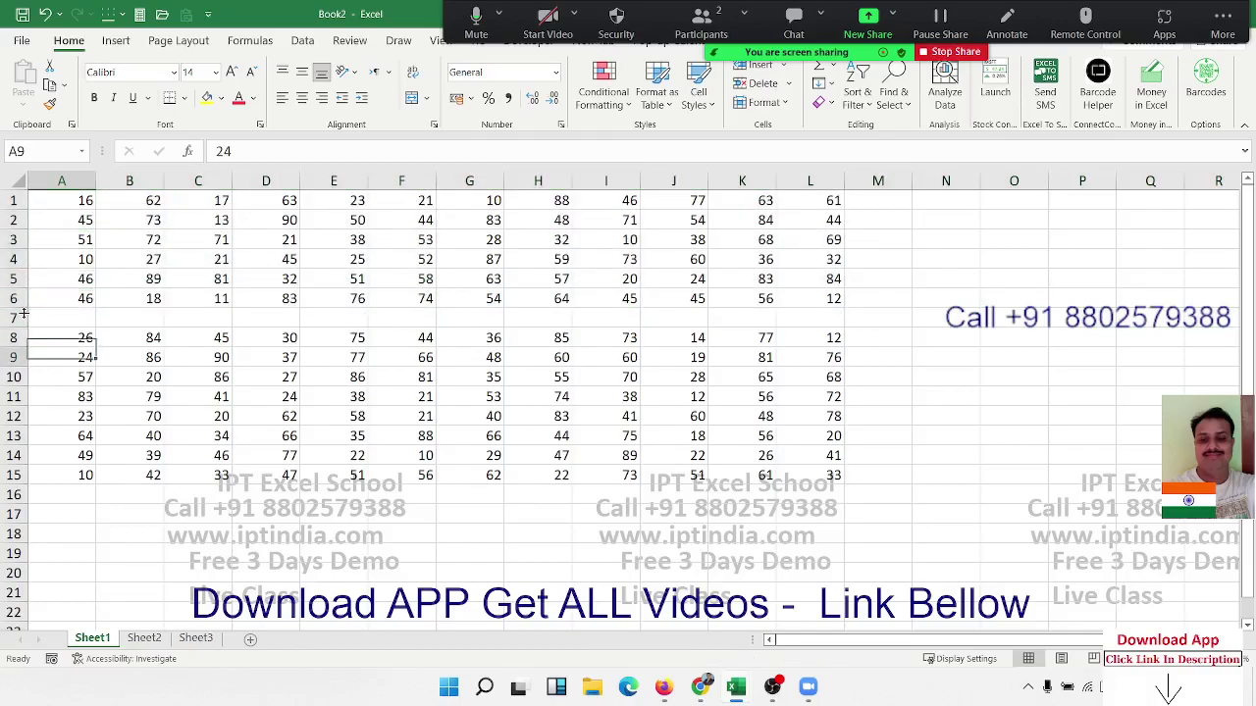
key("Down")
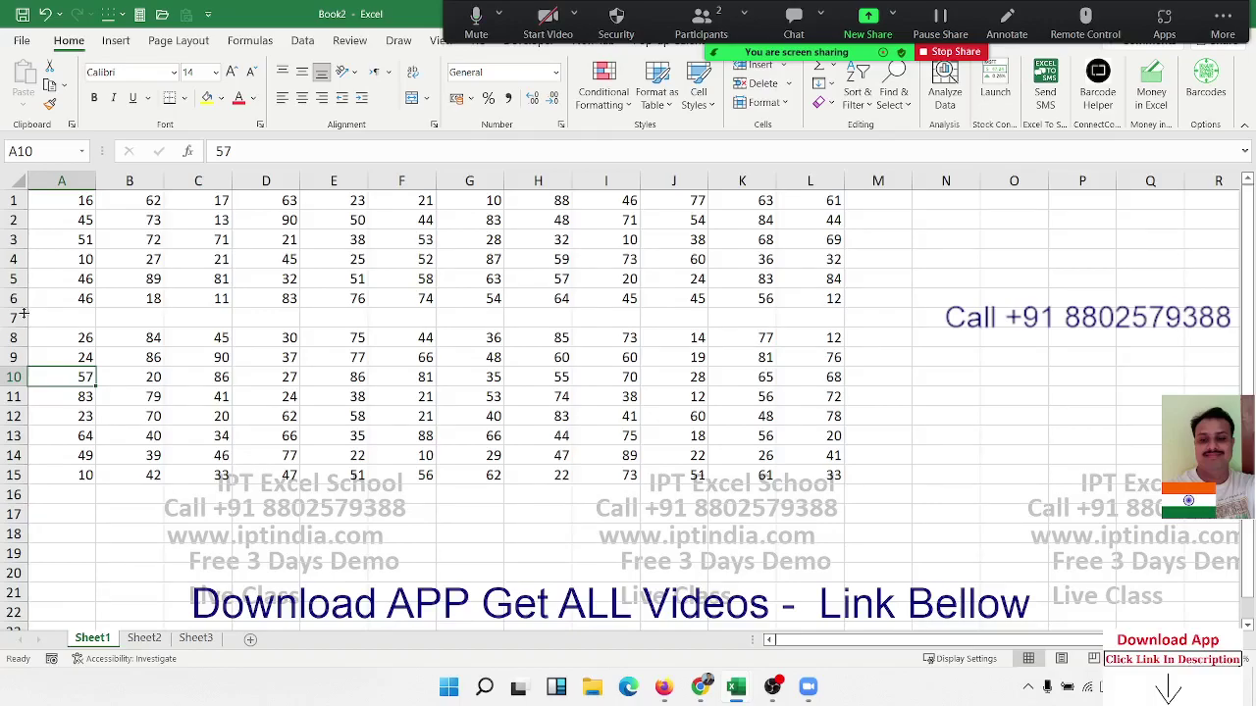
key("ctrl+Up")
key("ctrl+Up")
key("ctrl+Up")
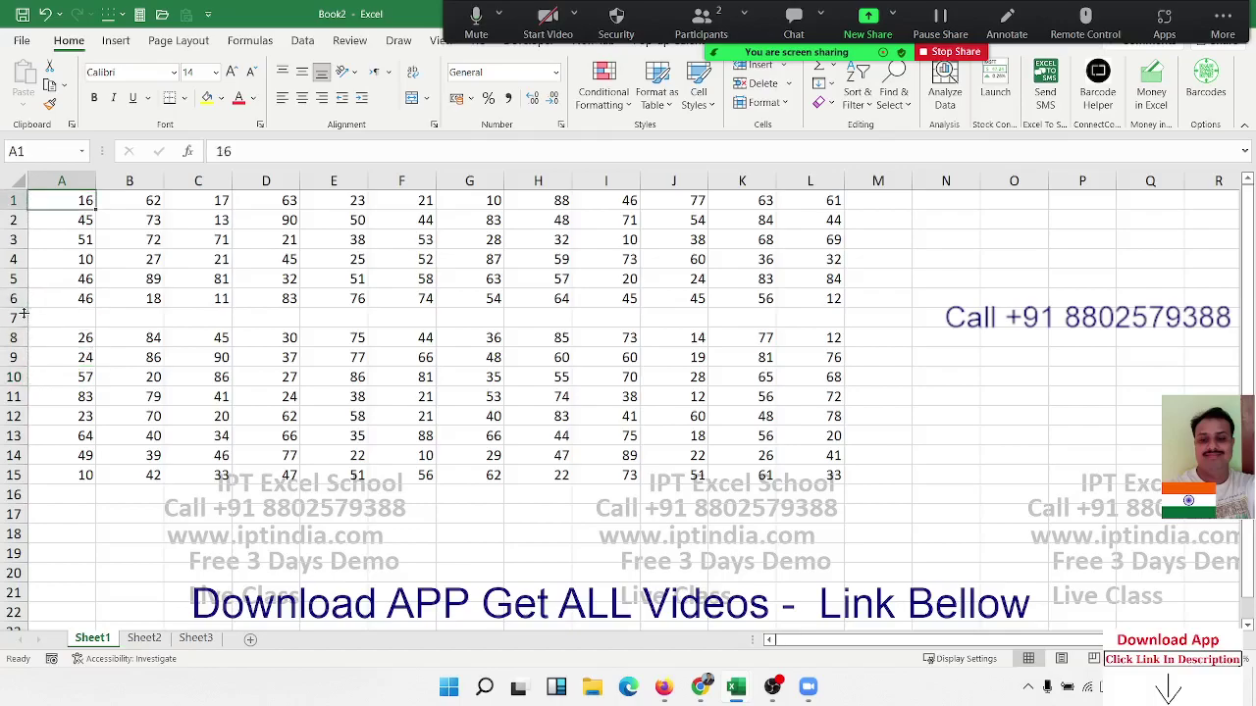
key("ctrl+a")
key("ctrl+Home")
key("ctrl+shift+Right")
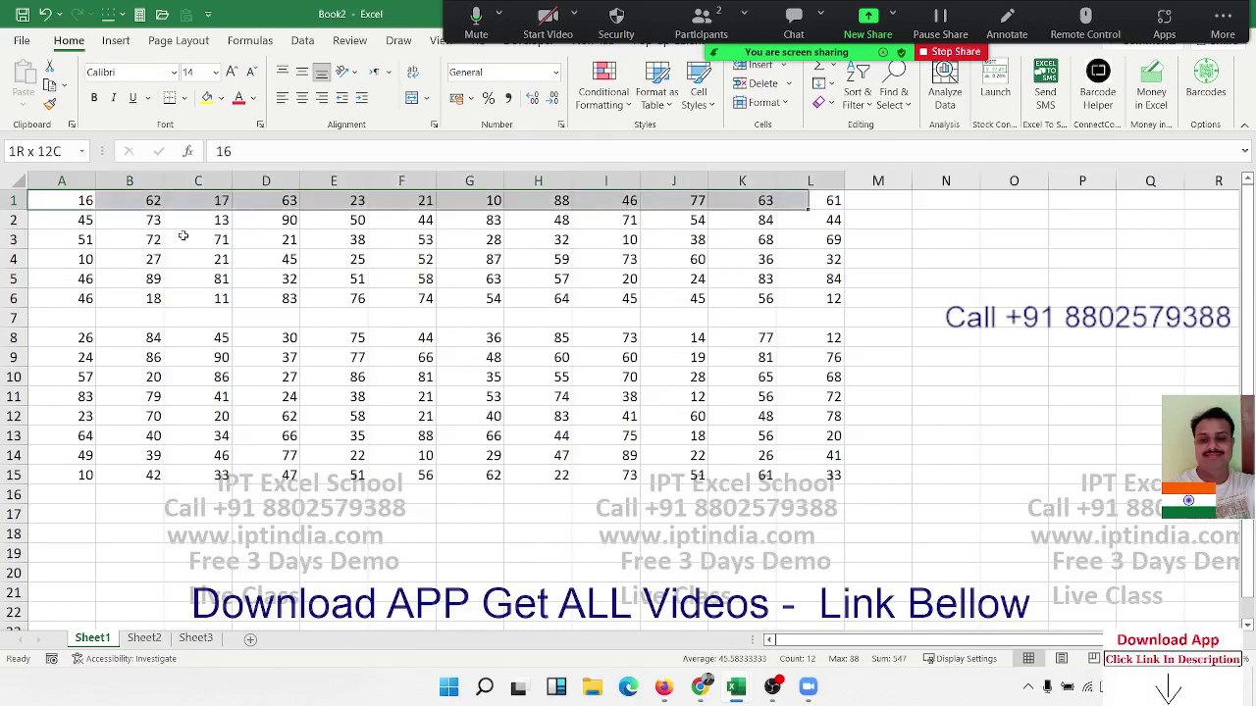
key("ctrl+shift+Down")
key("shift+Down")
key("shift+Down")
key("shift+Down")
key("shift+Down")
key("shift+Down")
key("shift+Down")
key("shift+Down")
key("shift+Down")
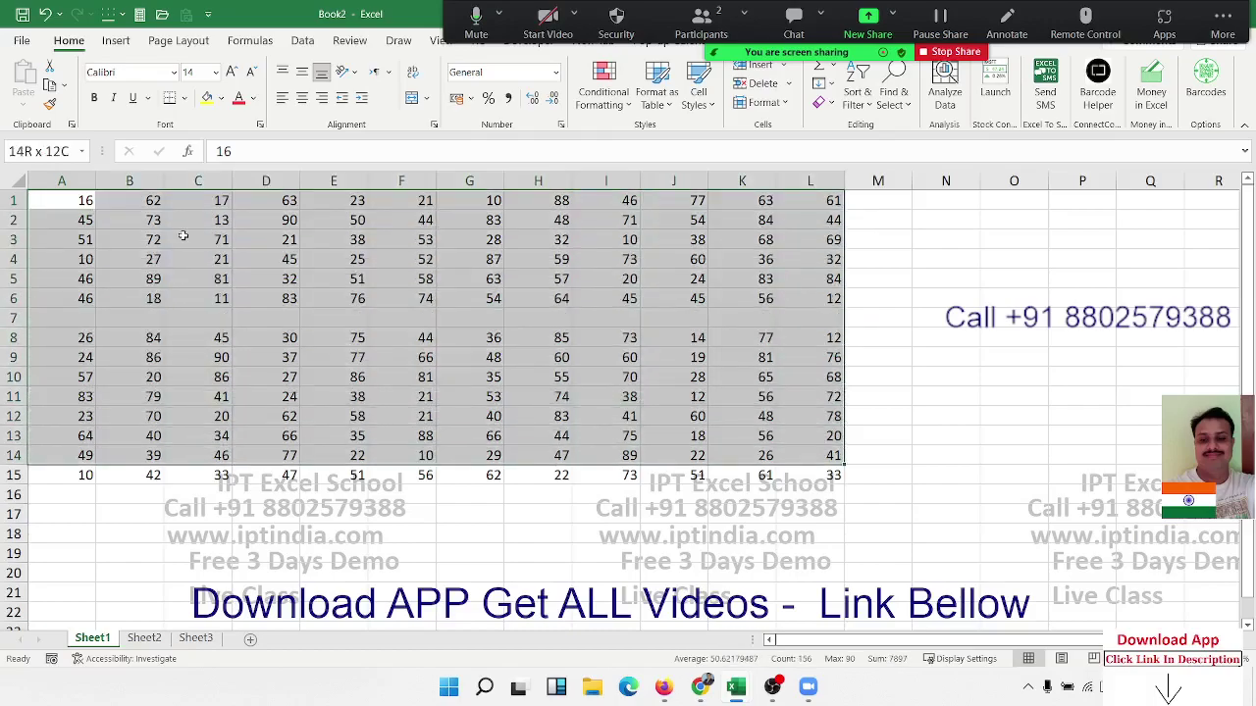
key("shift+Down")
key("ctrl+Home")
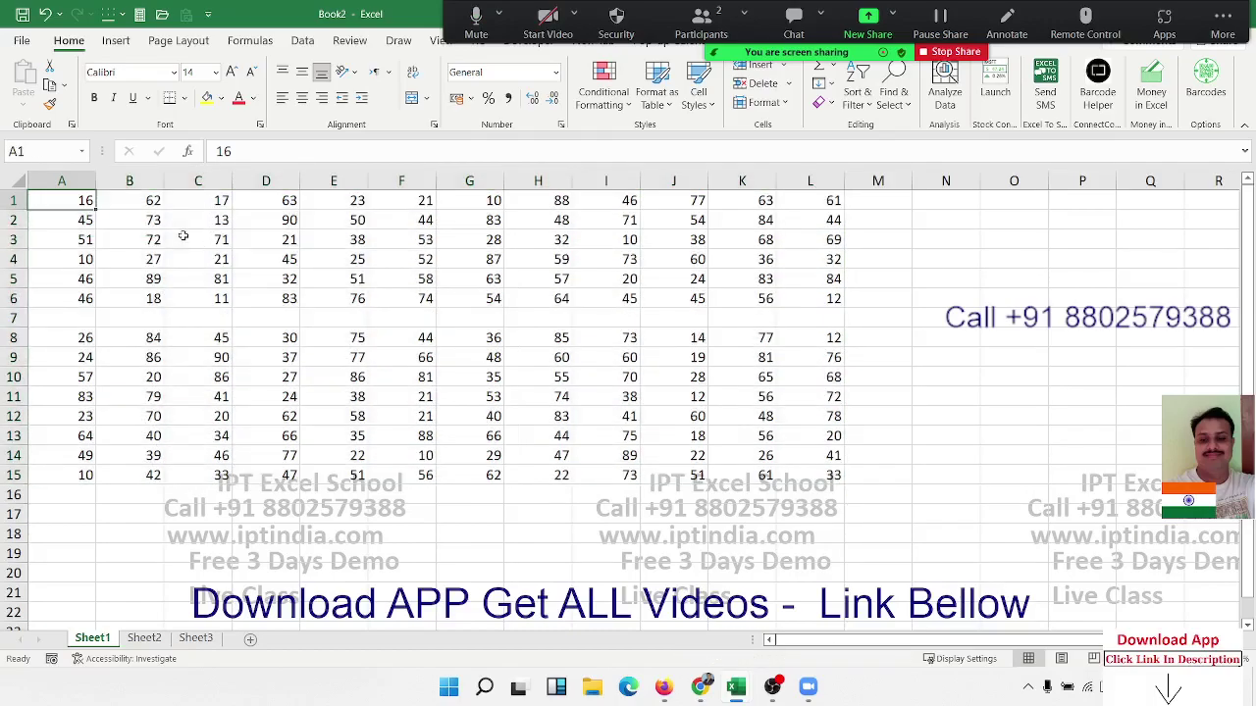
- Delete the empty row 7 with Ctrl+- so the numbers form one block
key("ctrl+Down")
key("Down")
key("shift+space")
key("ctrl+minus")
key("Up")
key("Up")
key("Up")
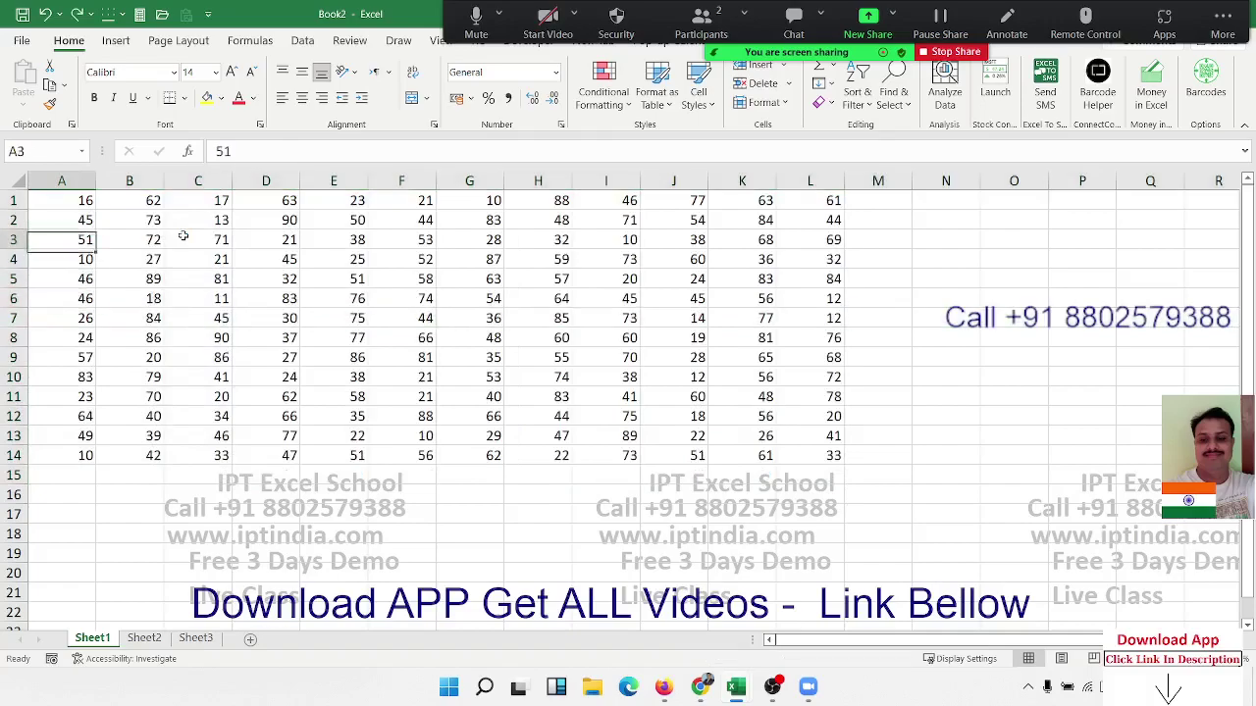
- Copy A1:L14 and paste it at A15, filling rows 15 to 28
key("Up")
key("Up")
key("ctrl+shift+Right")
key("ctrl+shift+Down")
key("ctrl+c")
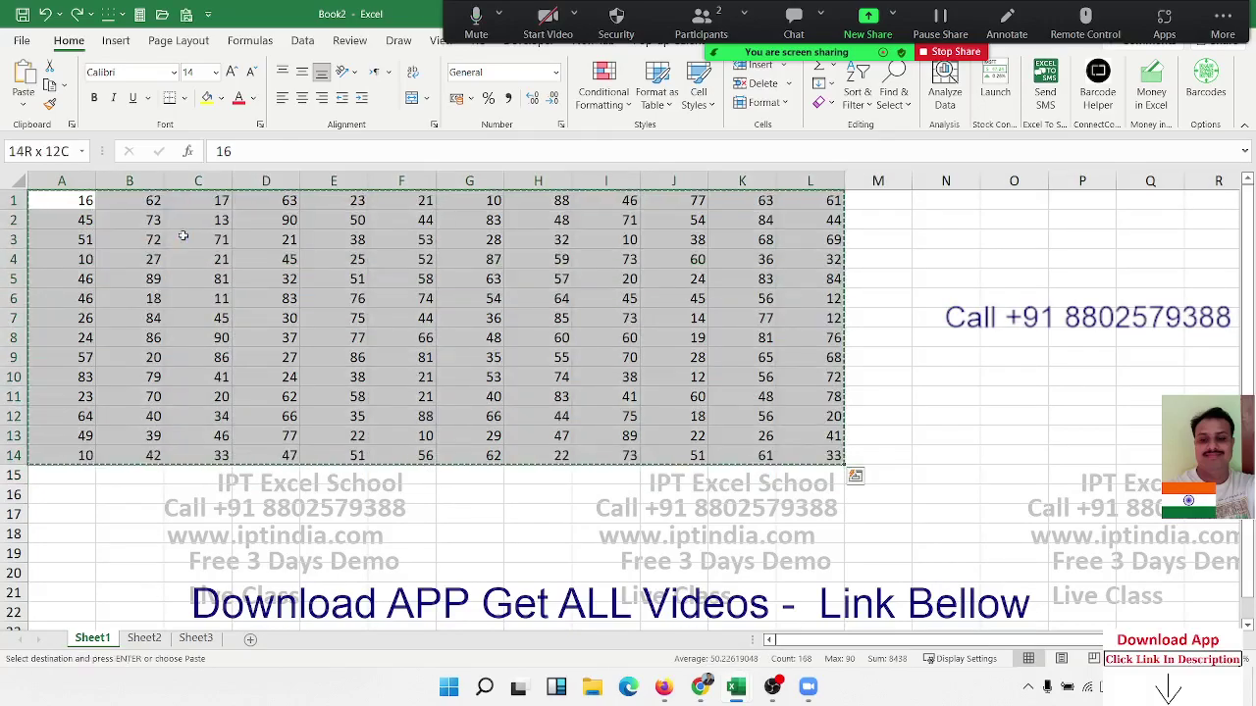
key("ctrl+Down")
key("ctrl+Down")
key("ctrl+Up")
key("Down")
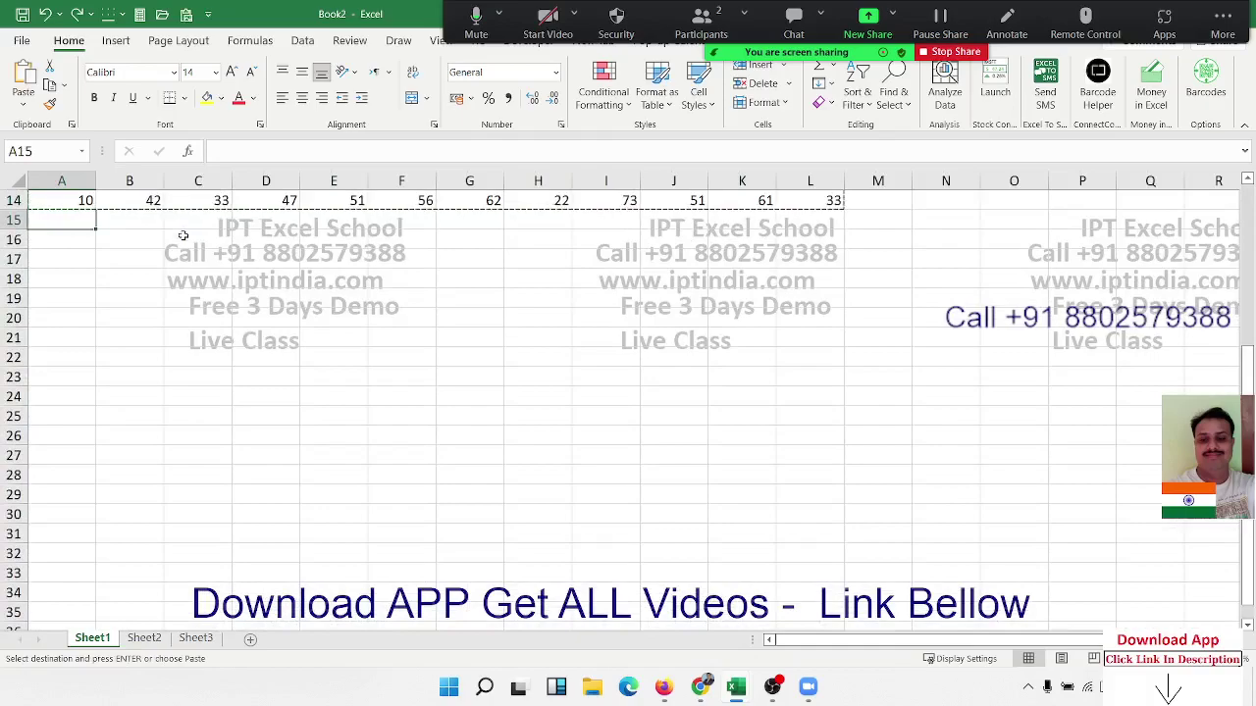
key("ctrl+v")
key("ctrl+Home")
key("Escape")
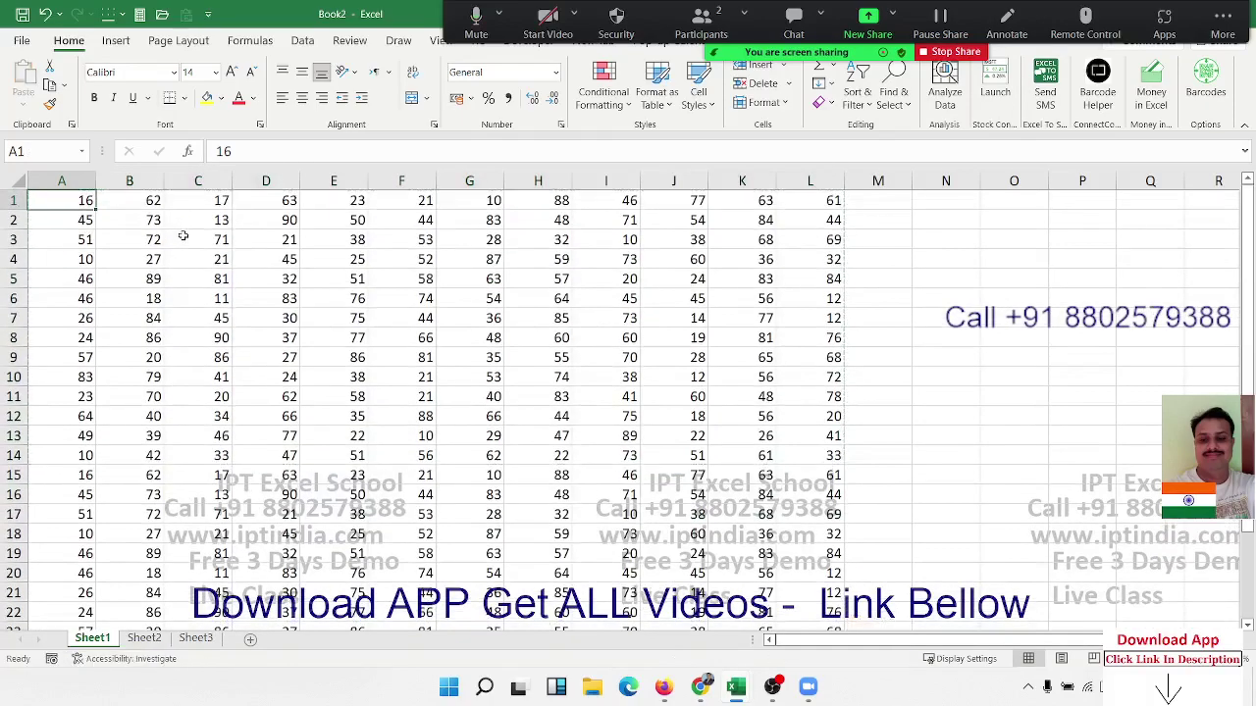
- Jump around the corners of the A1:L28 block with Ctrl+arrow keys
key("Down")
key("Down")
key("Down")
key("Down")
key("Down")
key("Down")
key("Up")
key("Up")
key("Up")
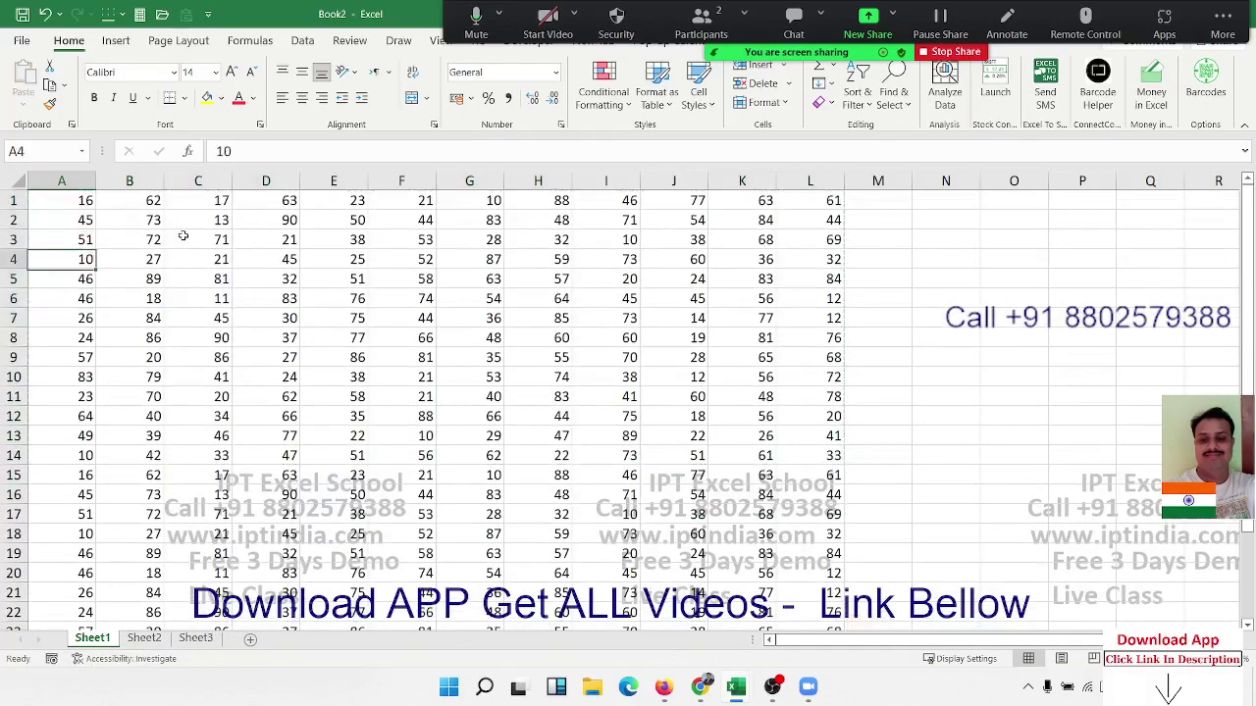
key("Up")
key("Up")
key("Up")
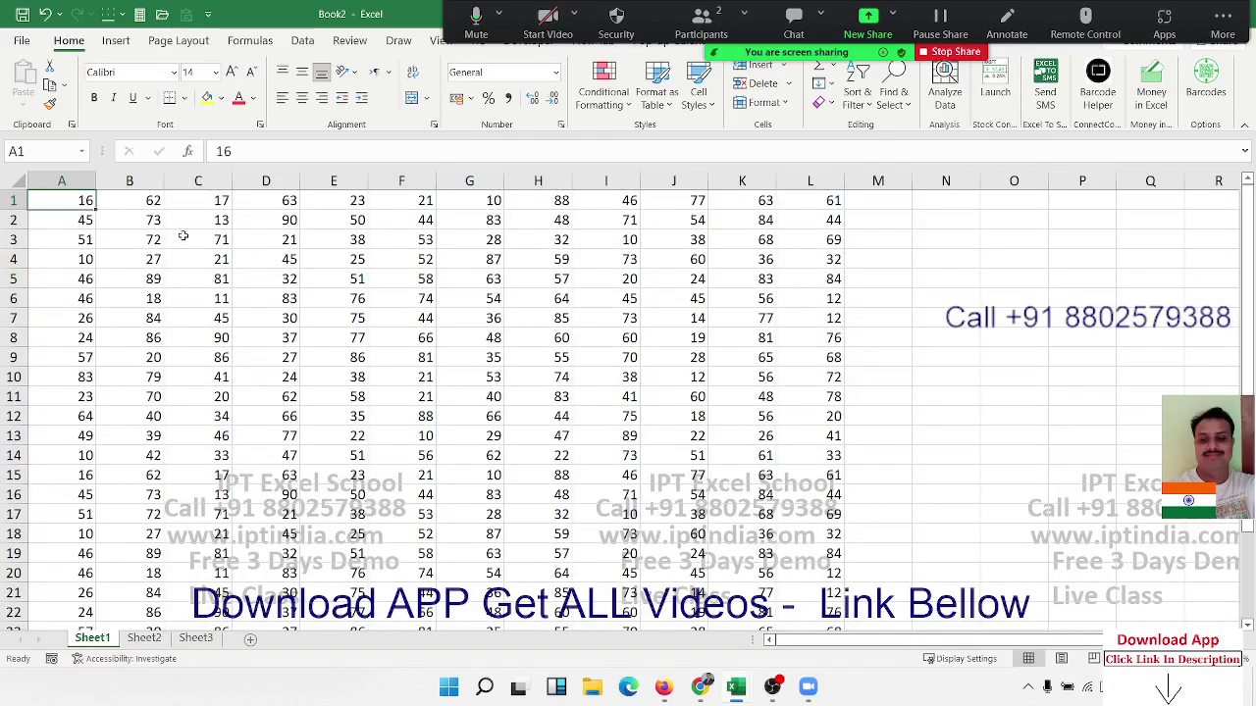
key("ctrl+Down")
key("ctrl+Right")
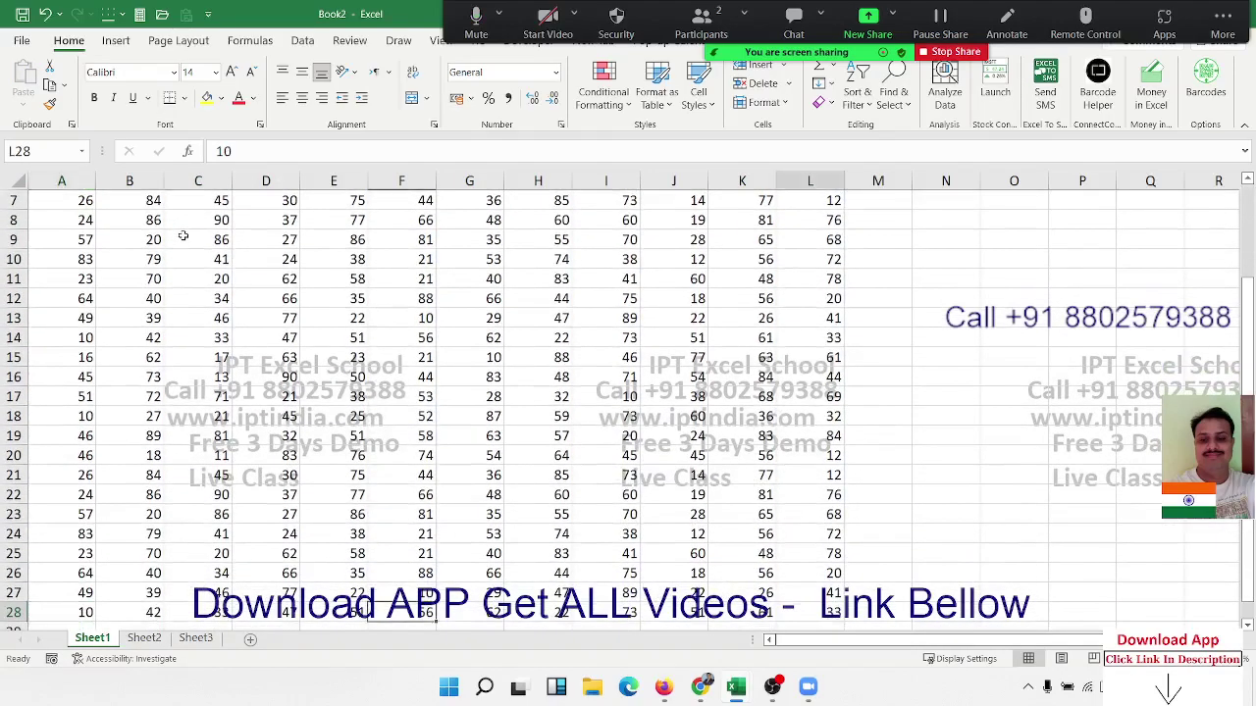
key("ctrl+Up")
key("ctrl+Left")
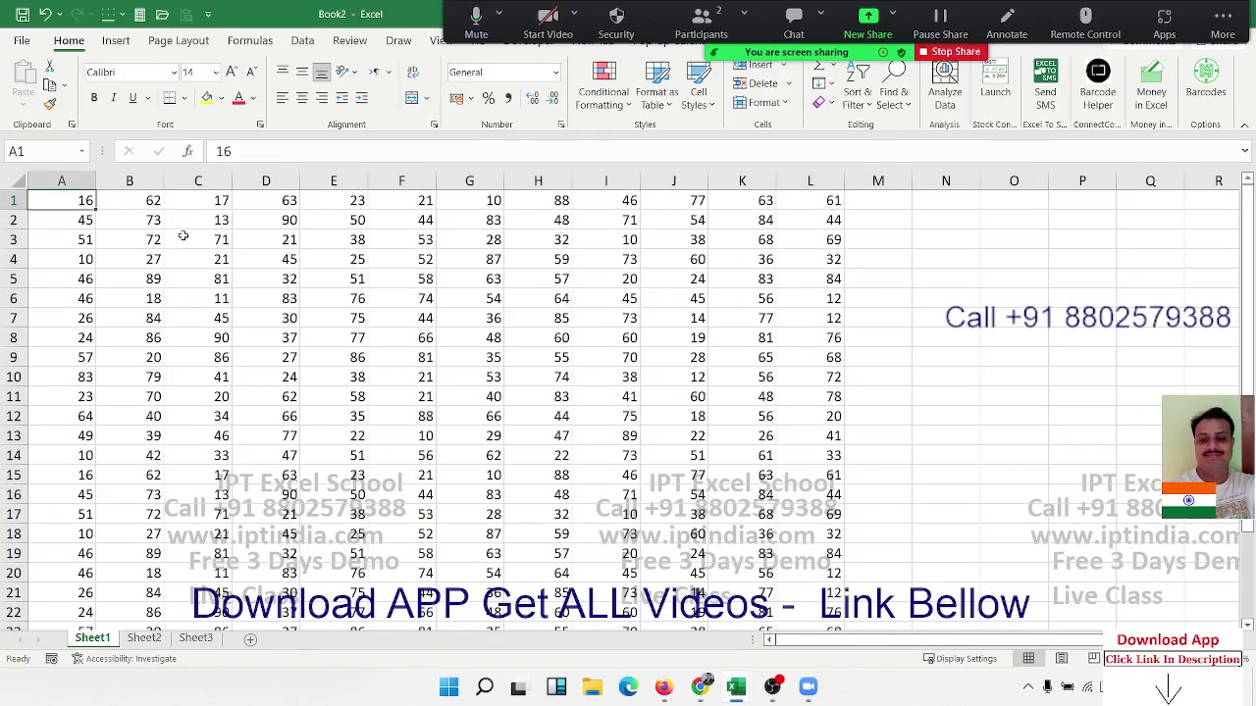
key("ctrl+Down")
key("ctrl+Right")
key("ctrl+Up")
key("ctrl+Left")
key("ctrl+Down")
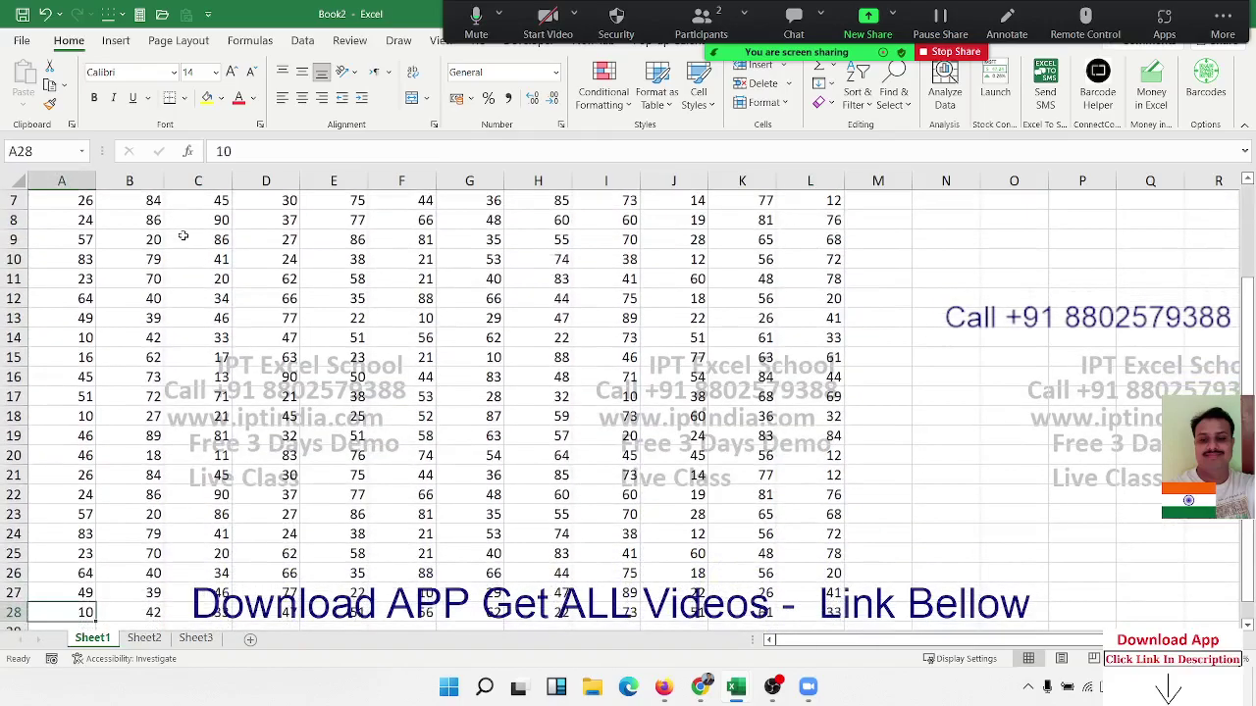
key("ctrl+Right")
key("ctrl+Up")
key("ctrl+Left")
key("ctrl+Down")
key("ctrl+Right")
key("ctrl+Up")
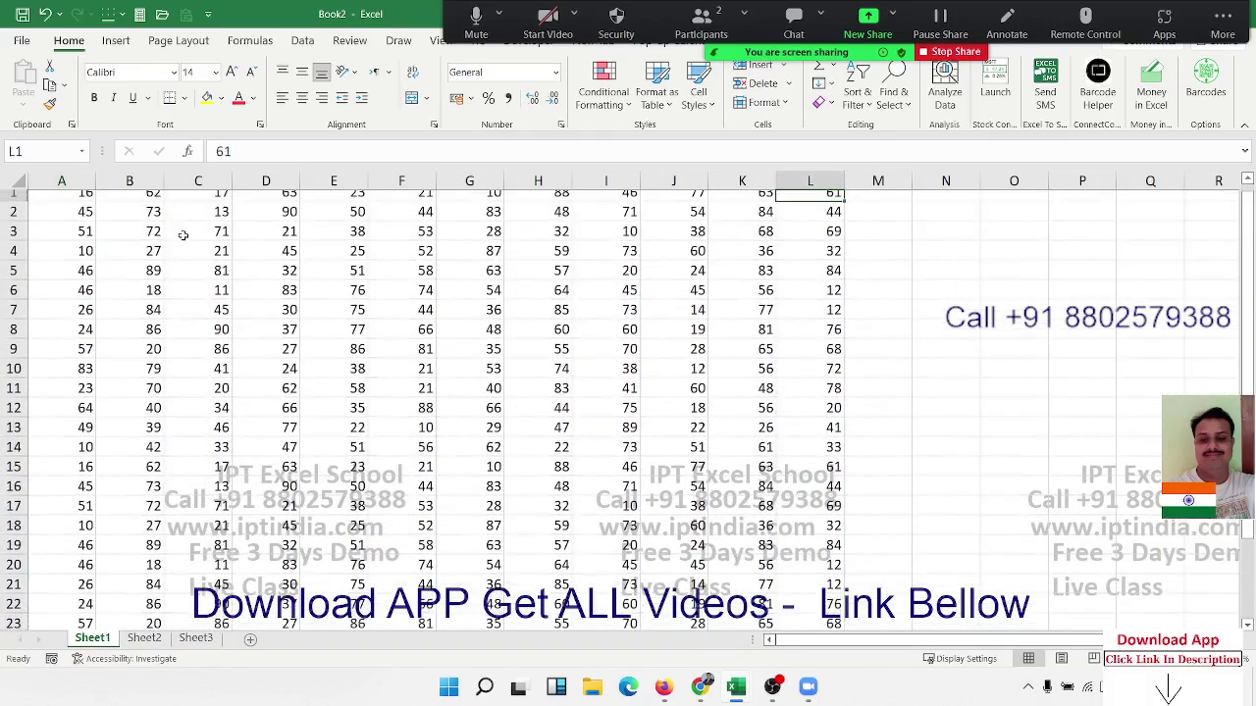
key("ctrl+Left")
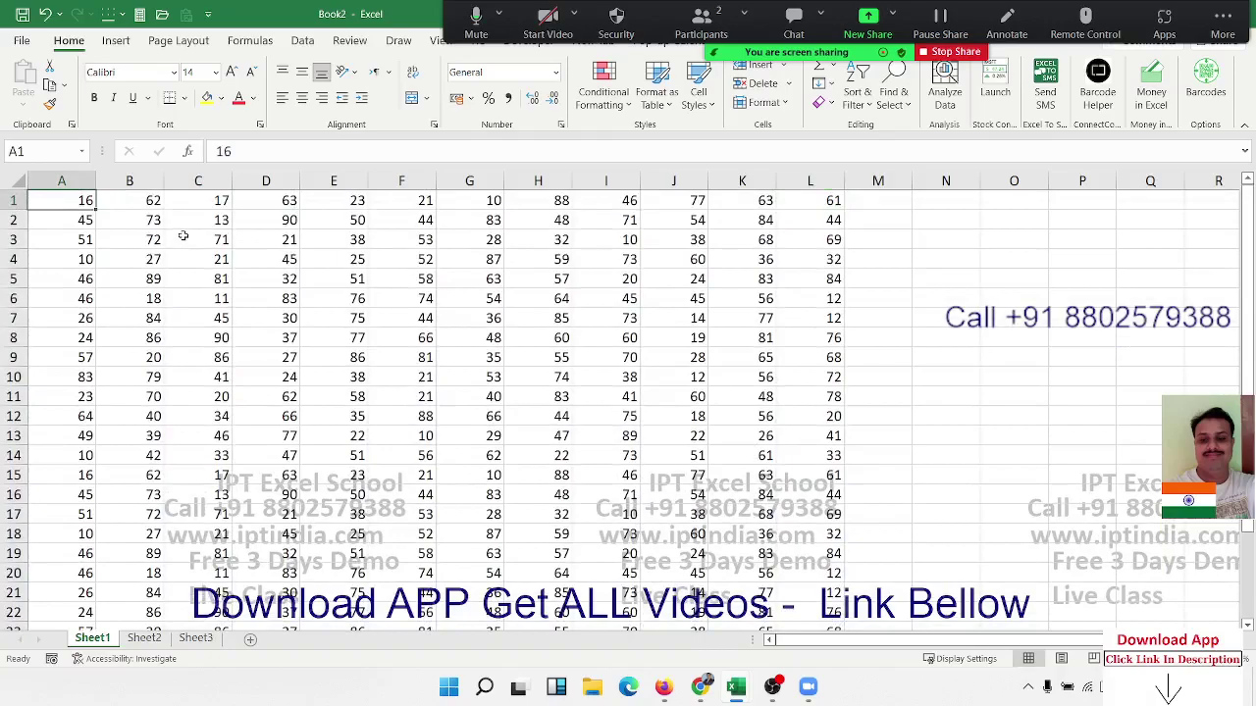
scroll(183, 235, "down", 2)
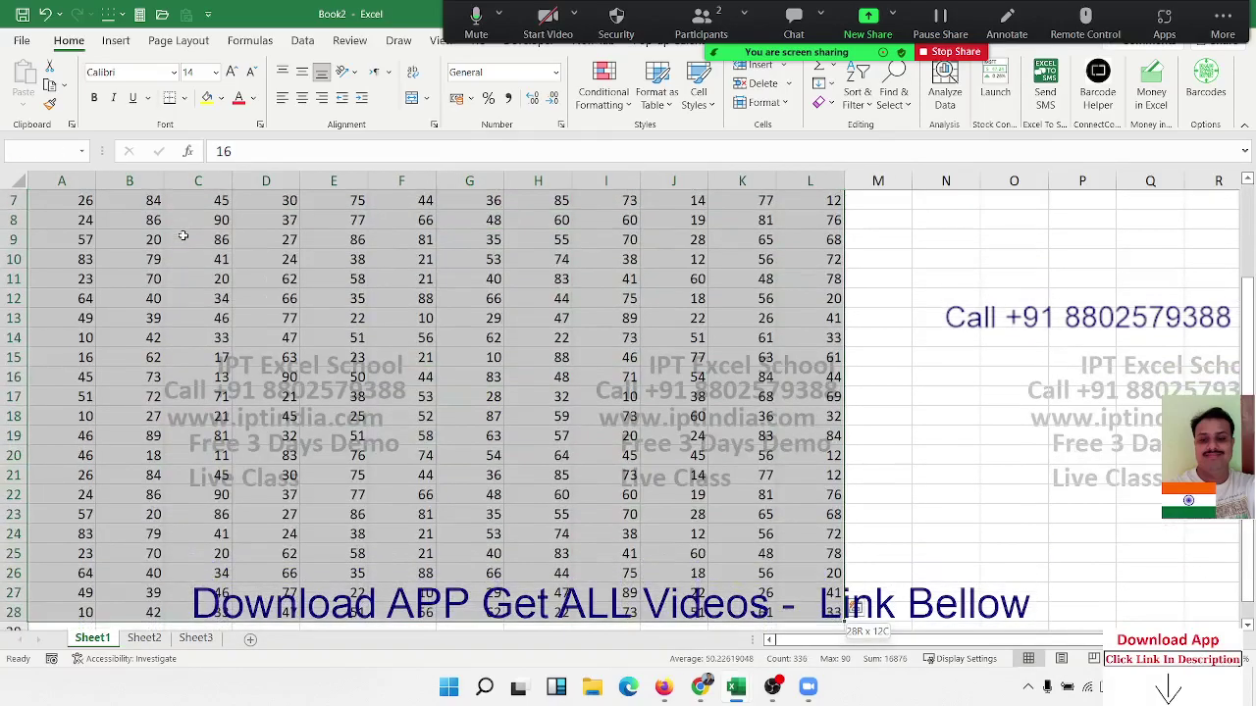
key("ctrl+Home")
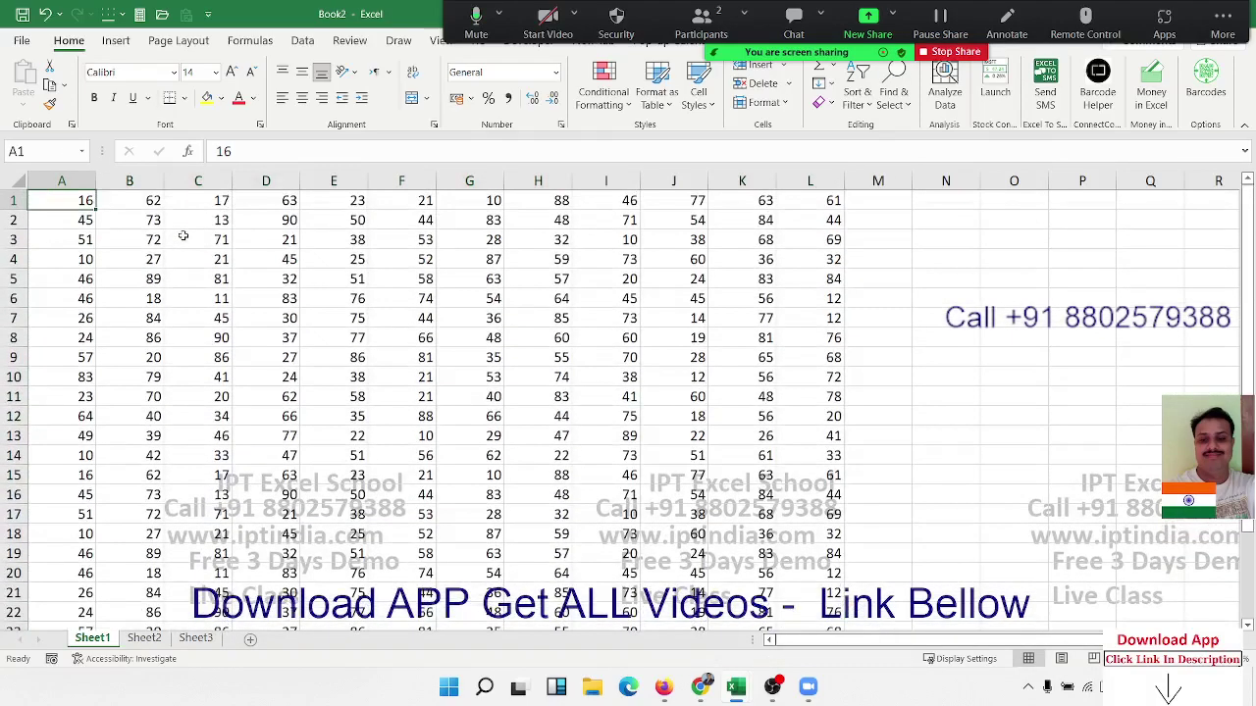
key("ctrl+shift+Right")
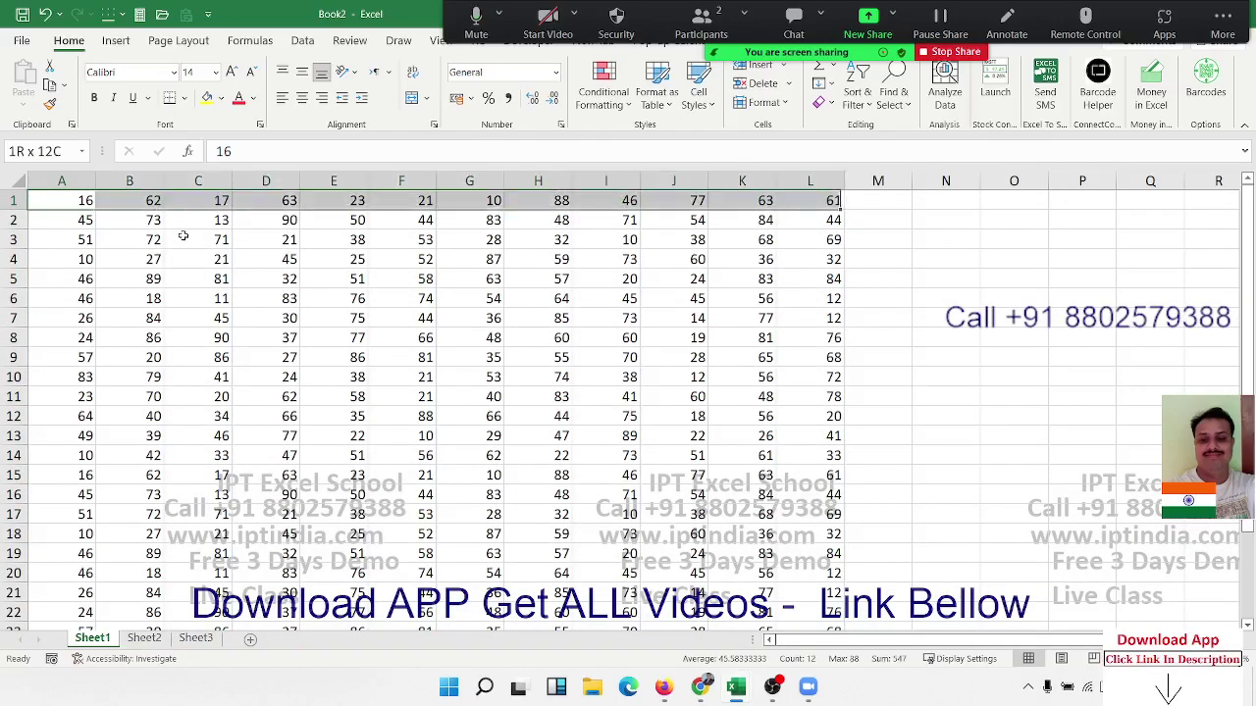
key("ctrl+shift+Down")
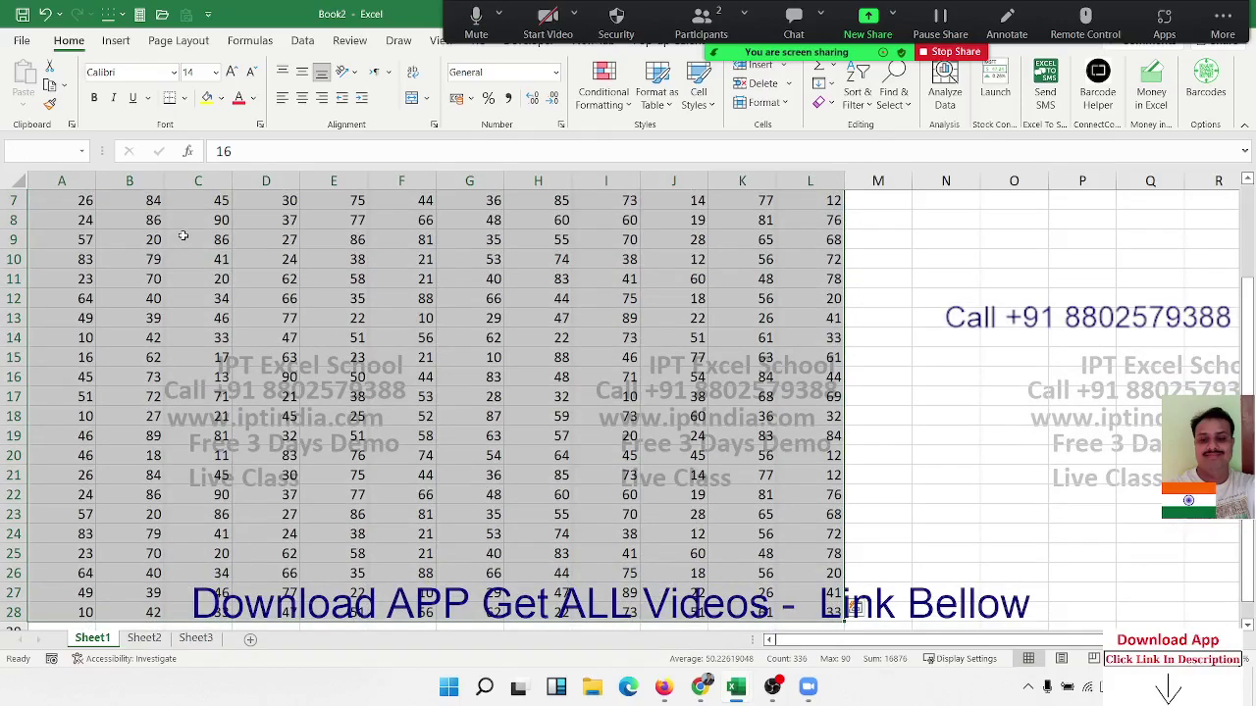
key("ctrl+Home")
key("Down")
key("Down")
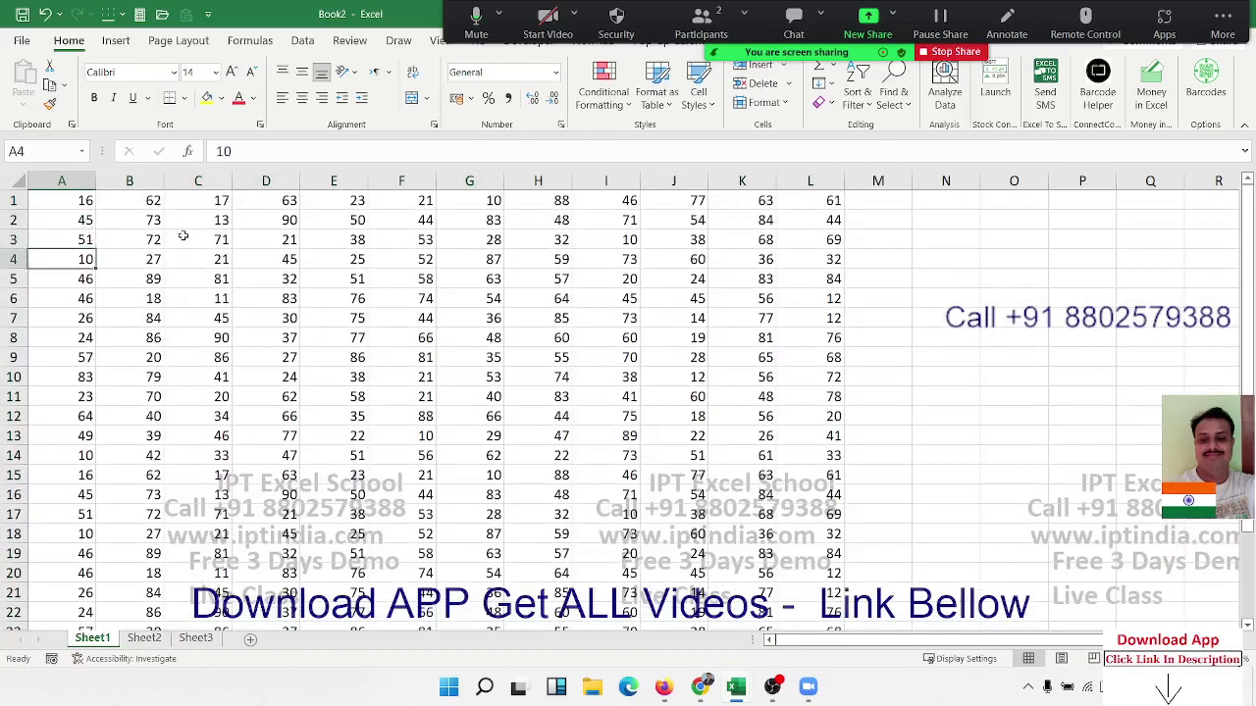
key("Down")
key("Down")
key("Down")
key("Delete")
key("Up")
key("Up")
key("Up")
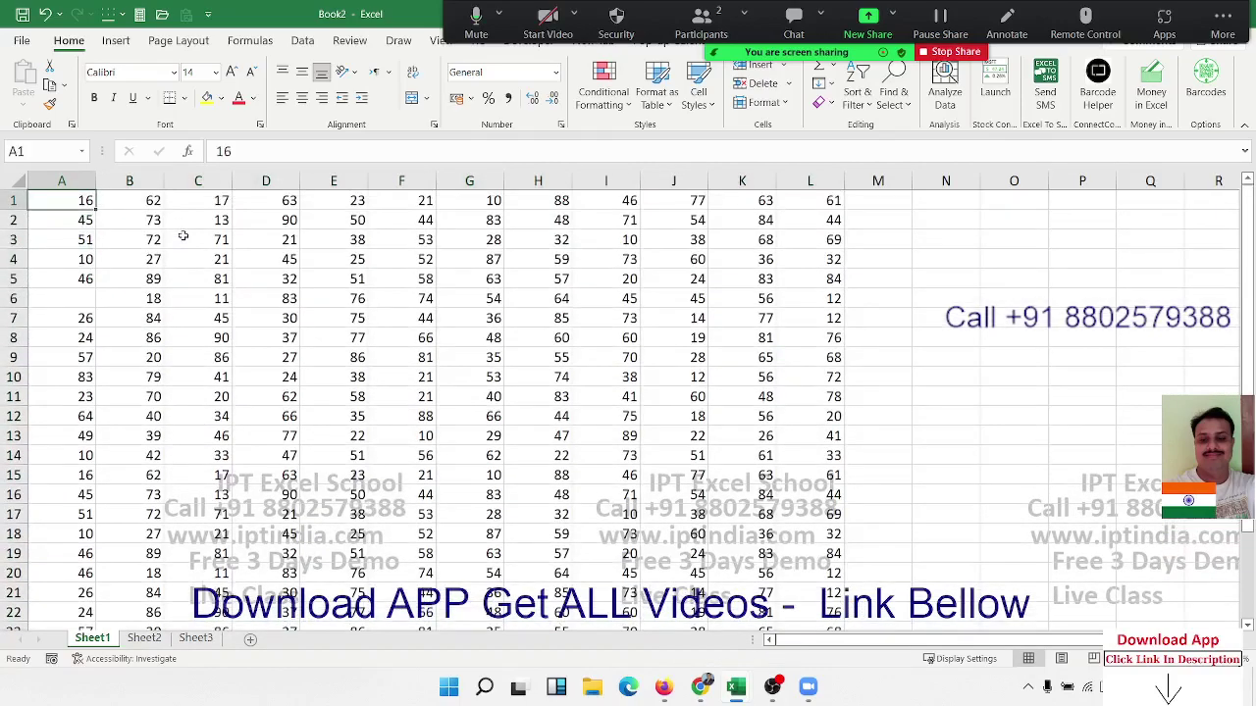
key("ctrl+shift+Down")
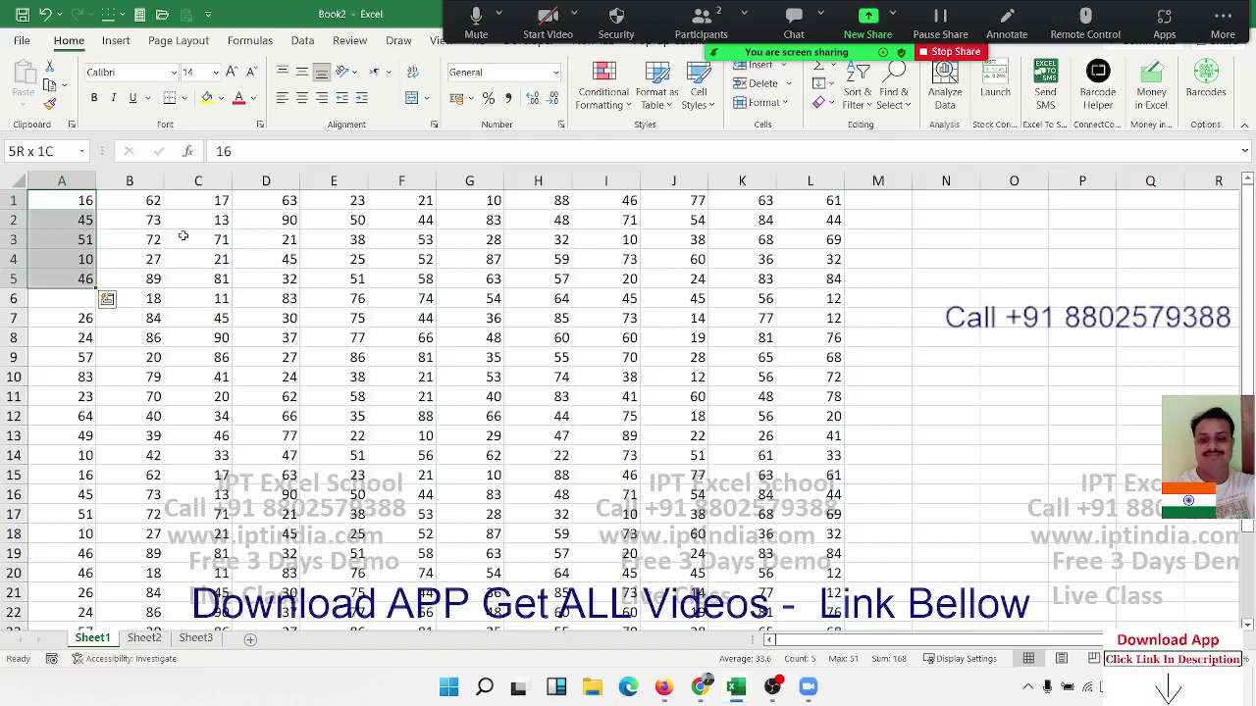
key("ctrl+Down")
key("Down")
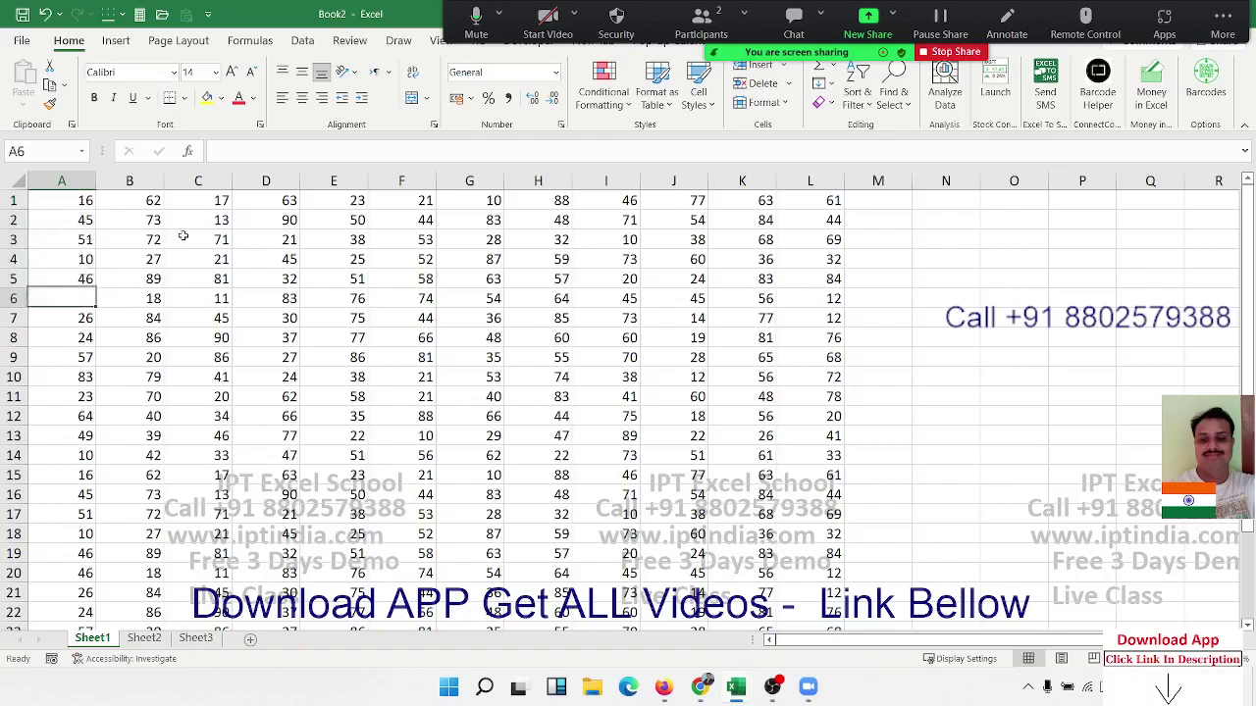
key("Down")
key("Up")
key("ctrl+d")
key("Up")
key("ctrl+Up")
key("ctrl+Right")
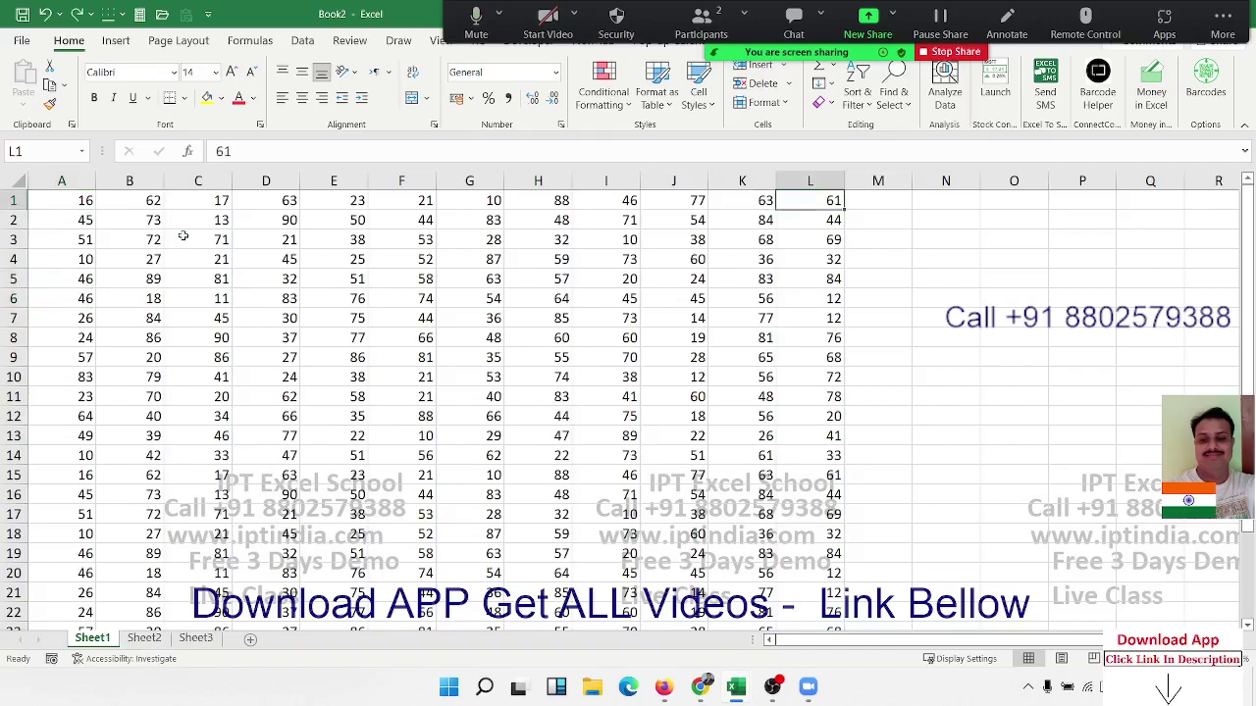
key("ctrl+Left")
key("Right")
key("Right")
key("Right")
key("Right")
key("Right")
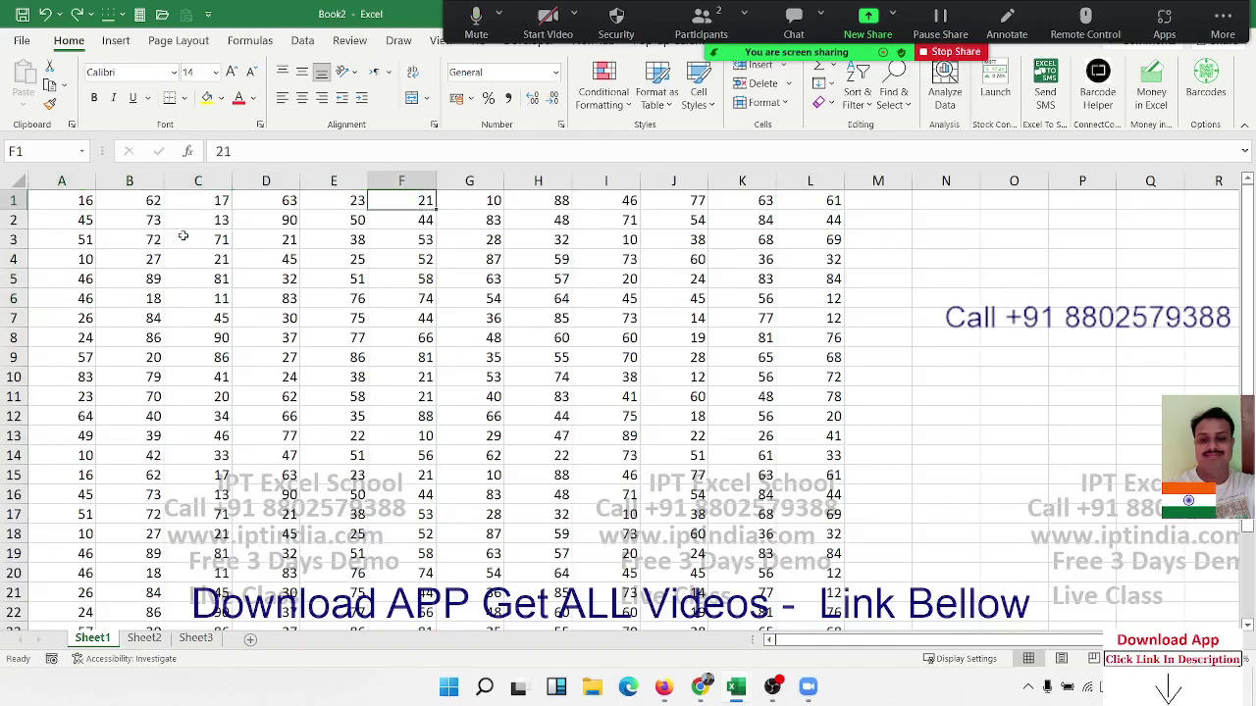
key("Delete")
key("Left")
key("Left")
key("Left")
key("Left")
key("Left")
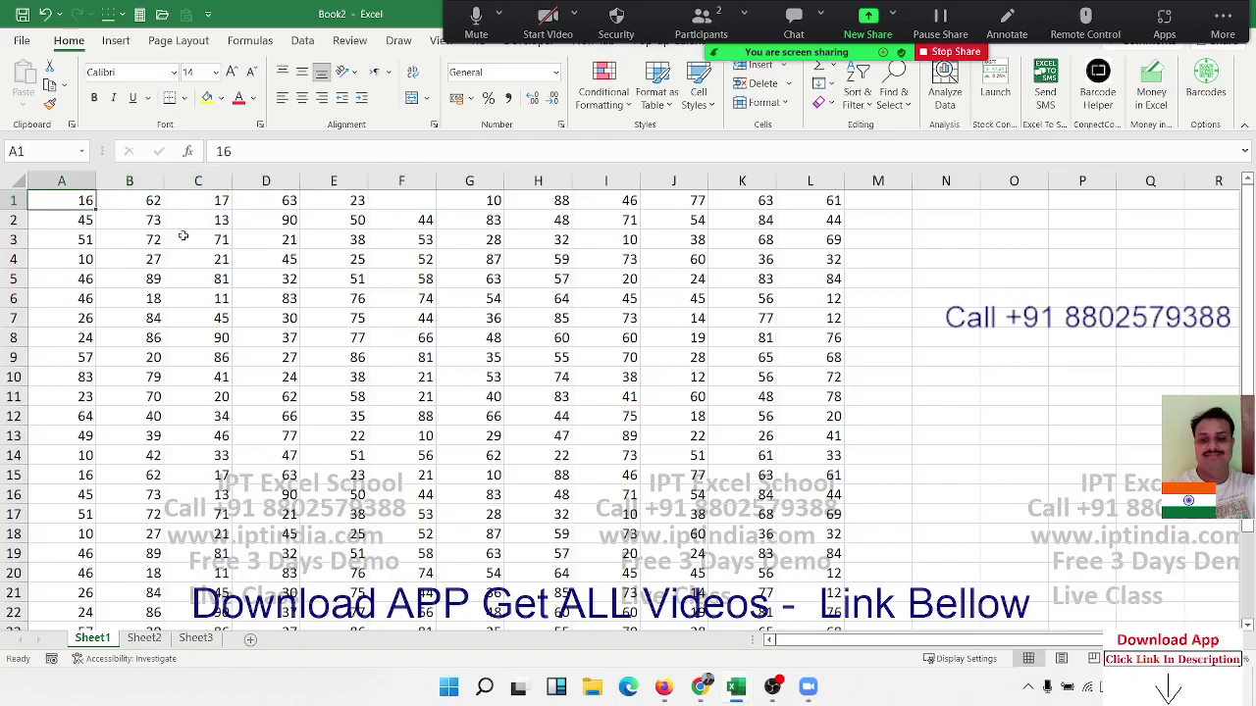
key("ctrl+Right")
key("ctrl+z")
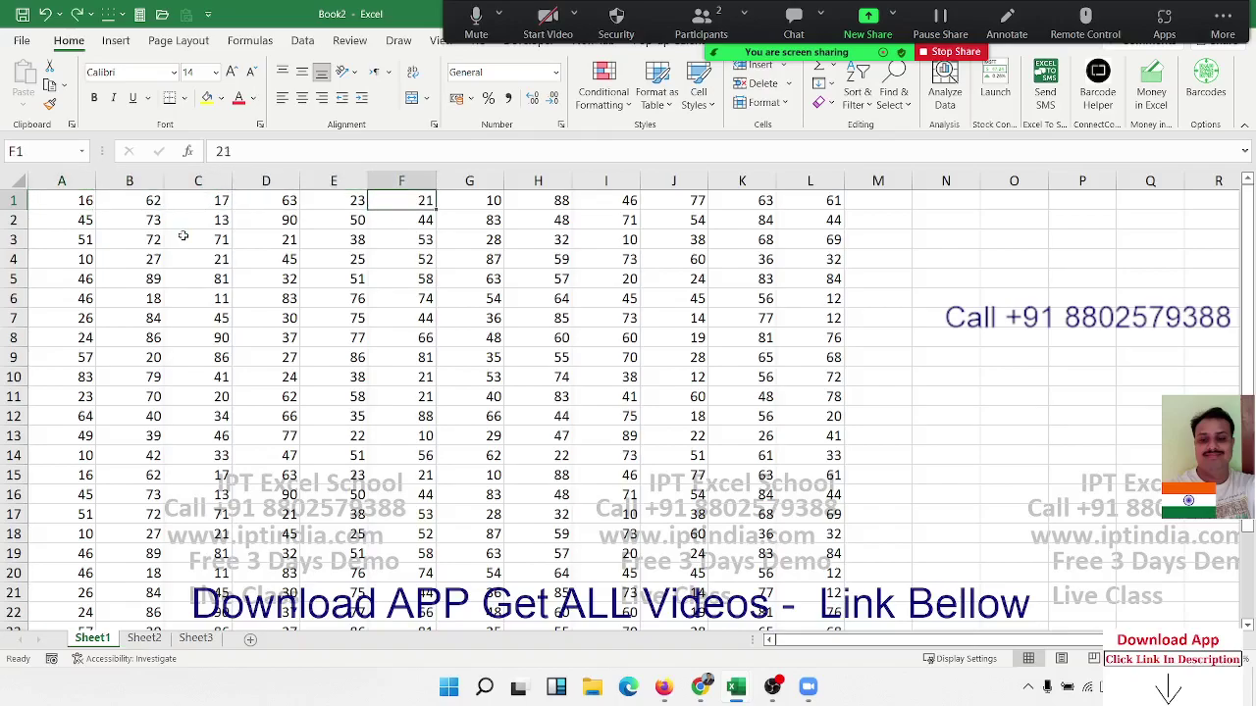
key("Left")
key("Left")
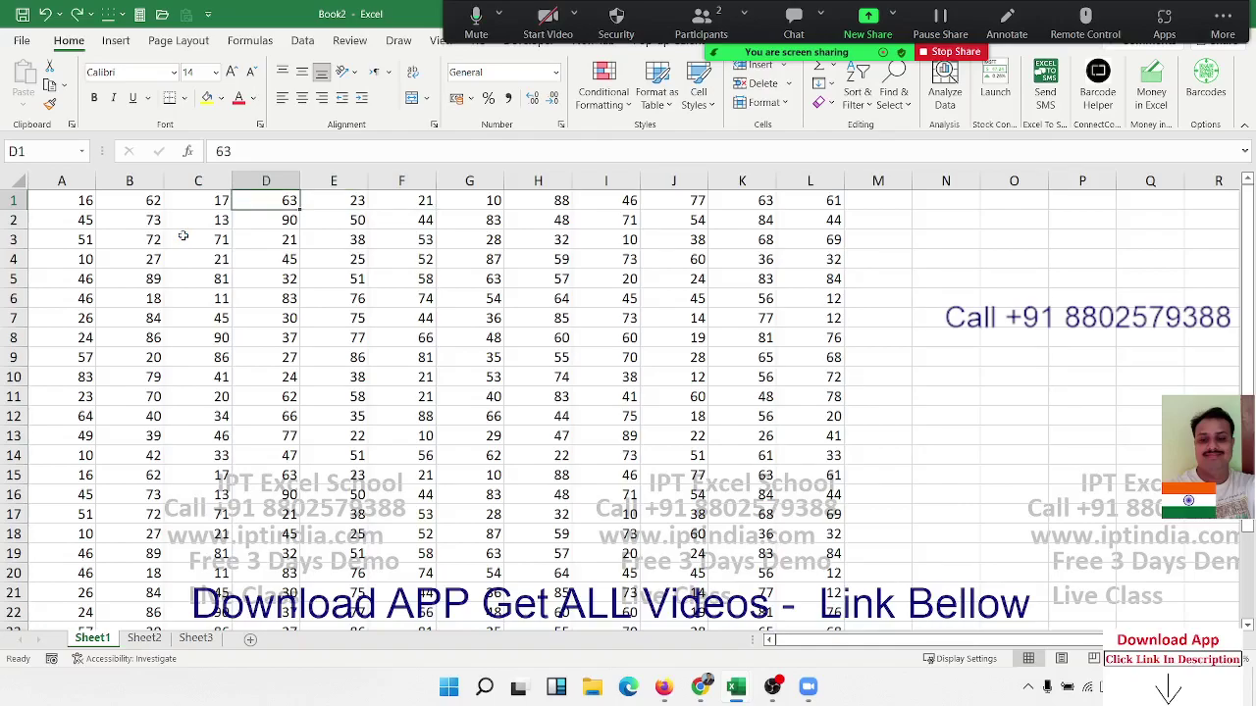
key("Left")
key("Left")
key("Left")
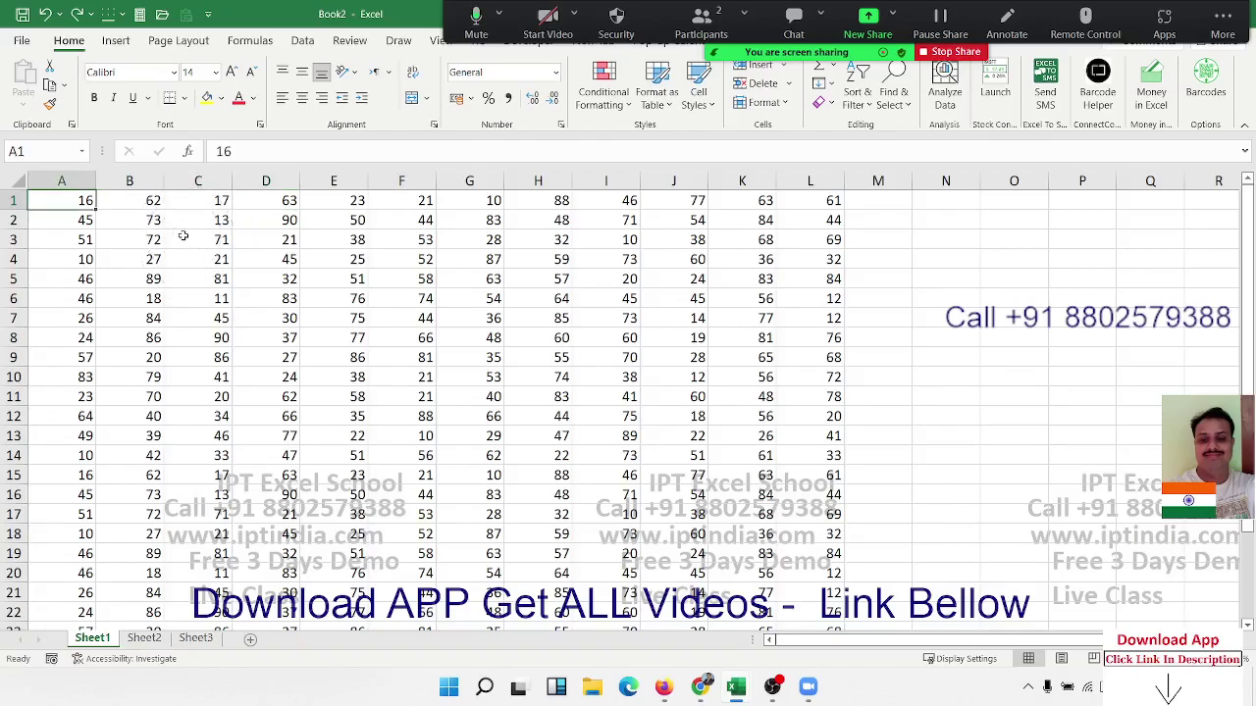
key("Down")
key("Up")
key("End")
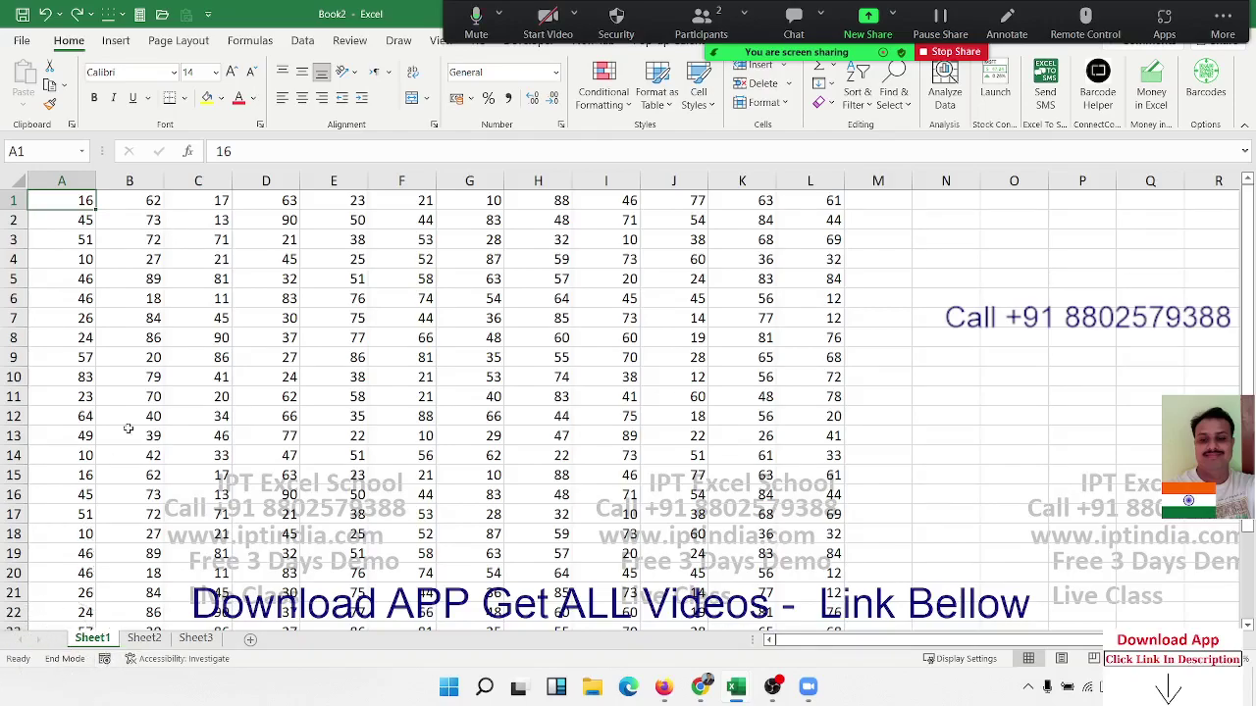
key("Right")
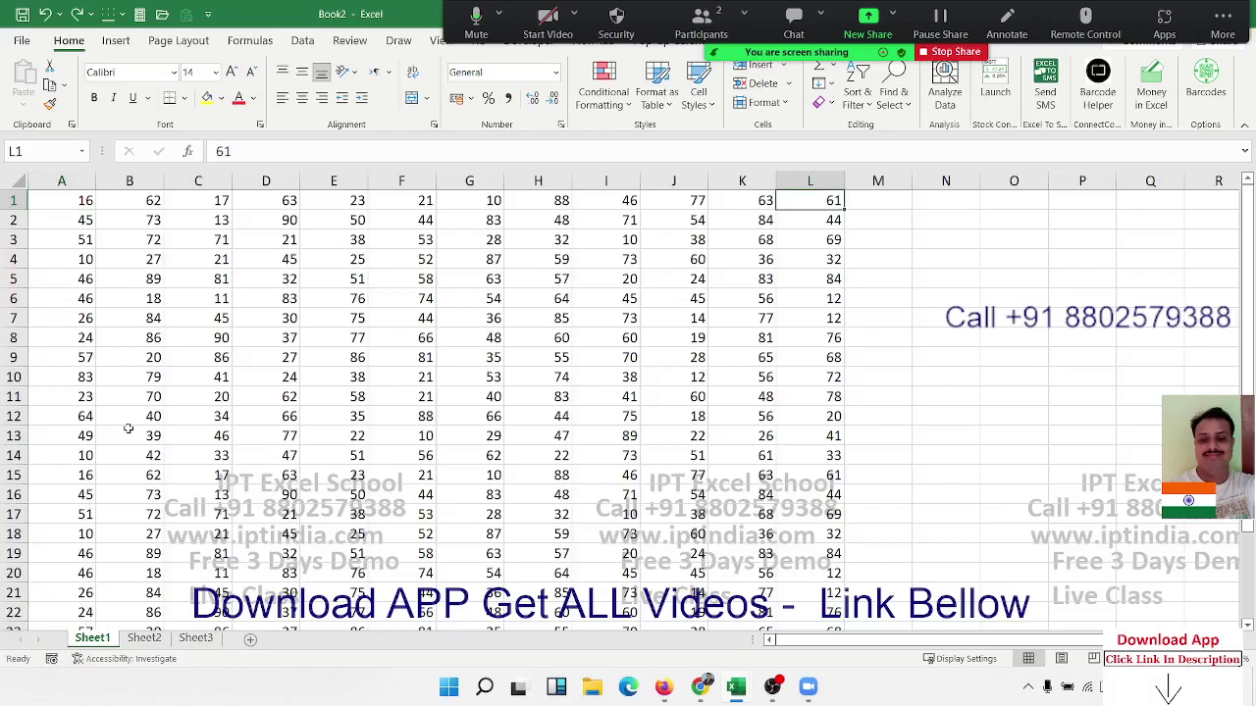
left_click(65, 200)
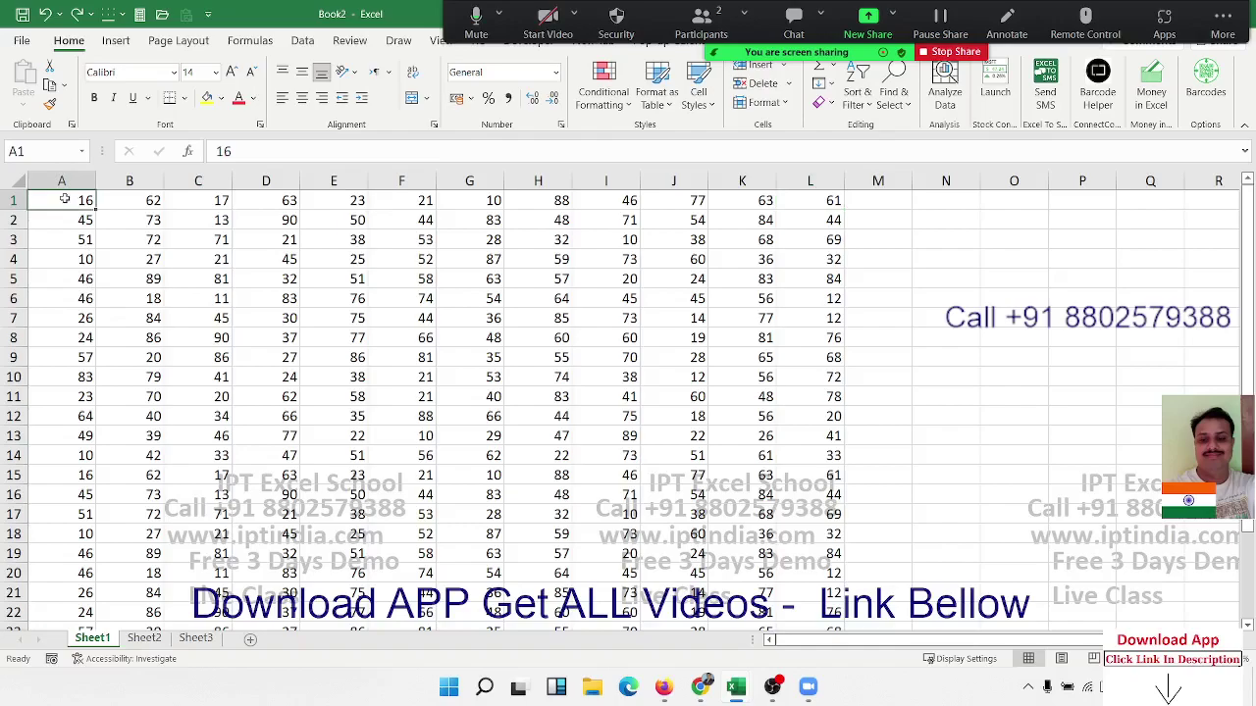
key("End")
key("shift+Right")
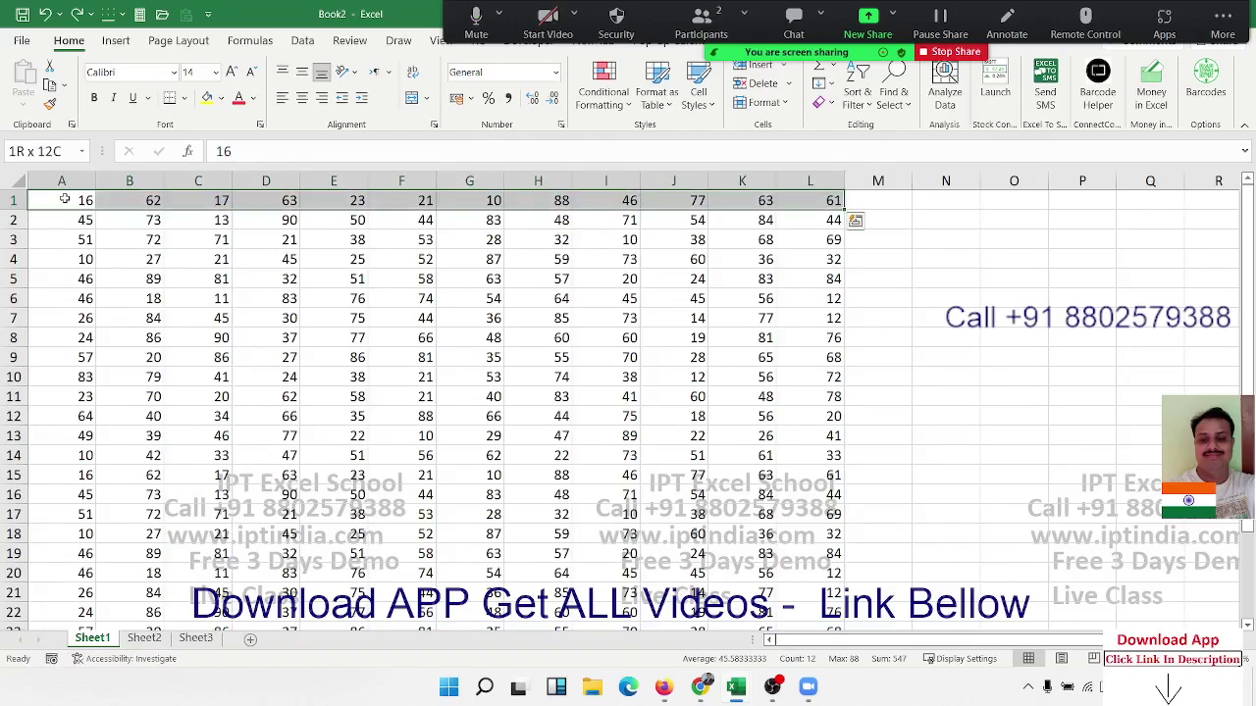
left_click(64, 199)
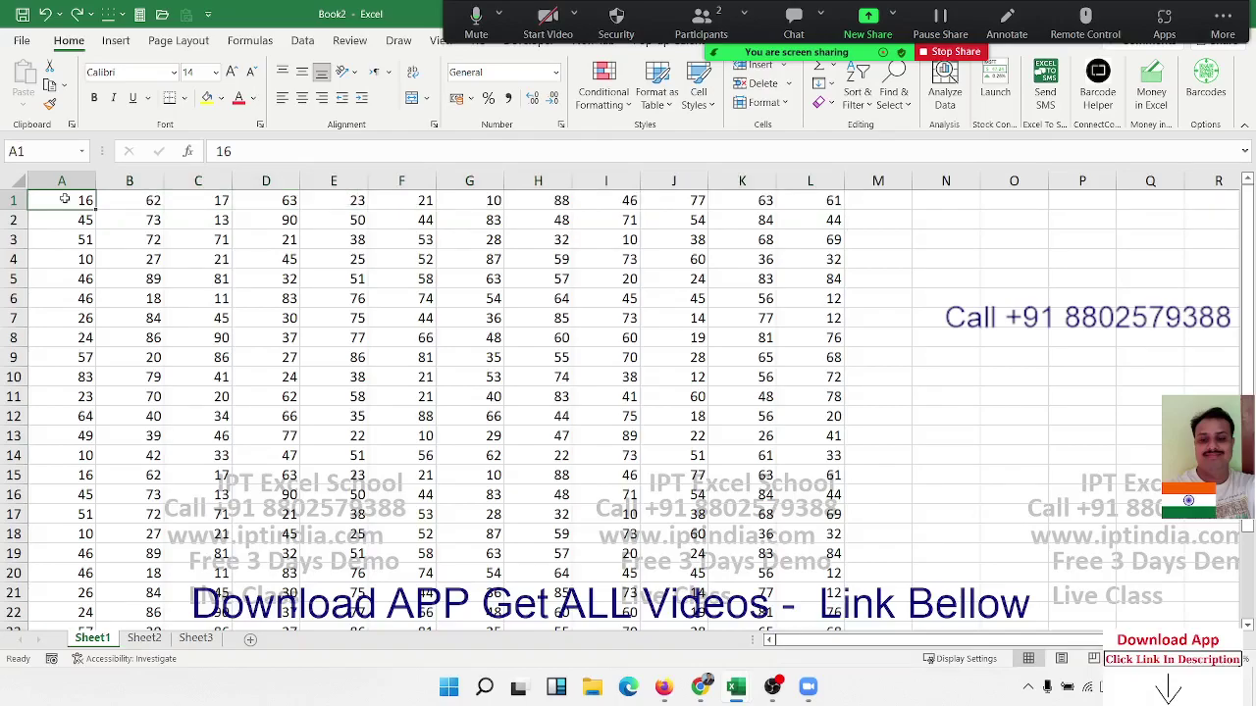
key("ctrl+shift+End")
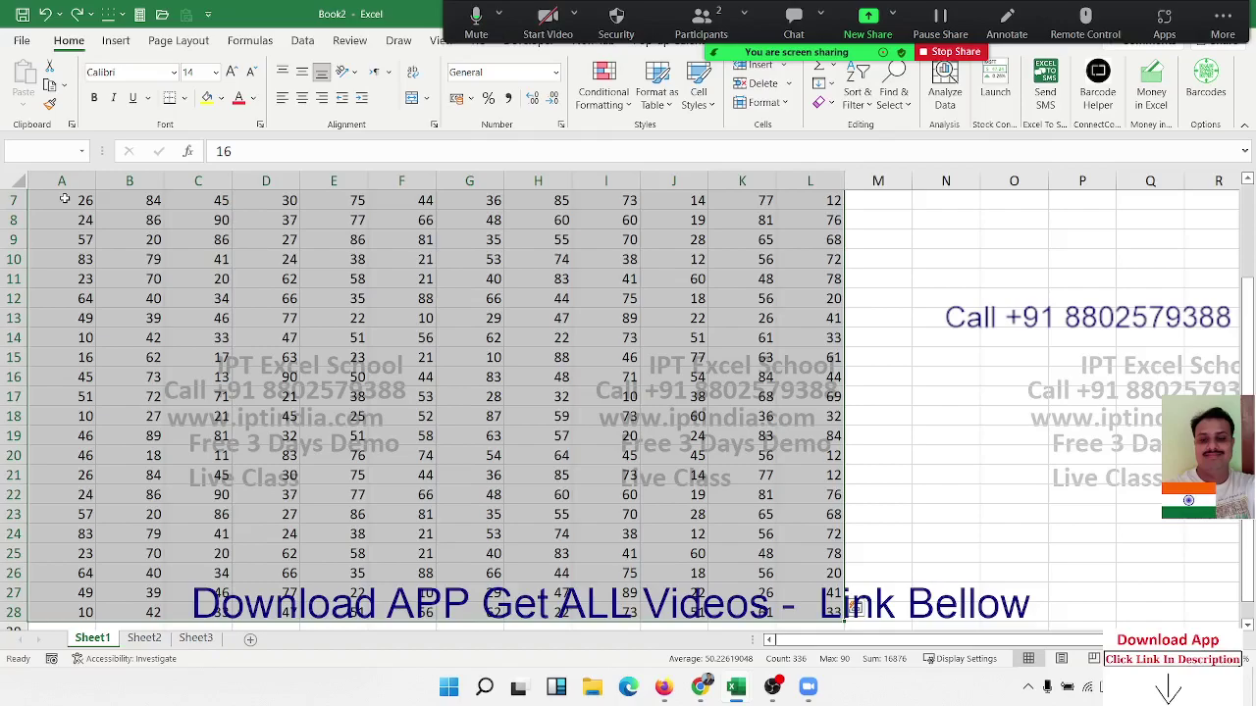
left_click(811, 606)
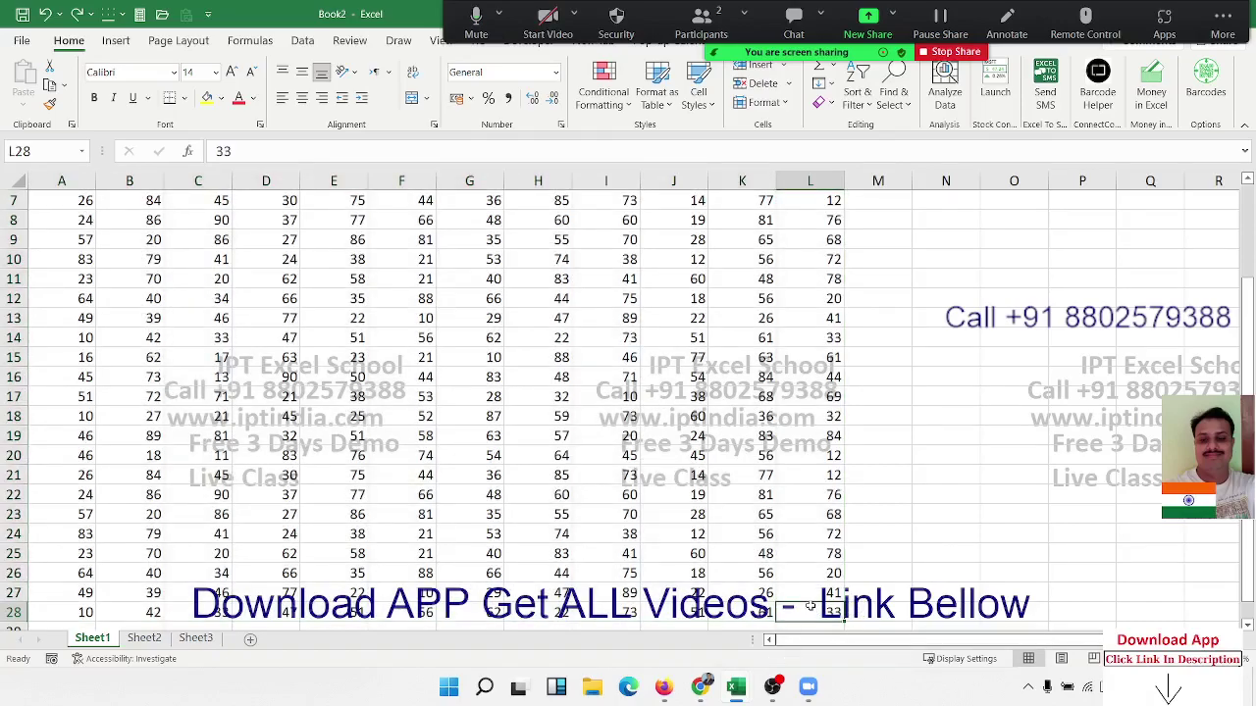
key("ctrl+shift+Home")
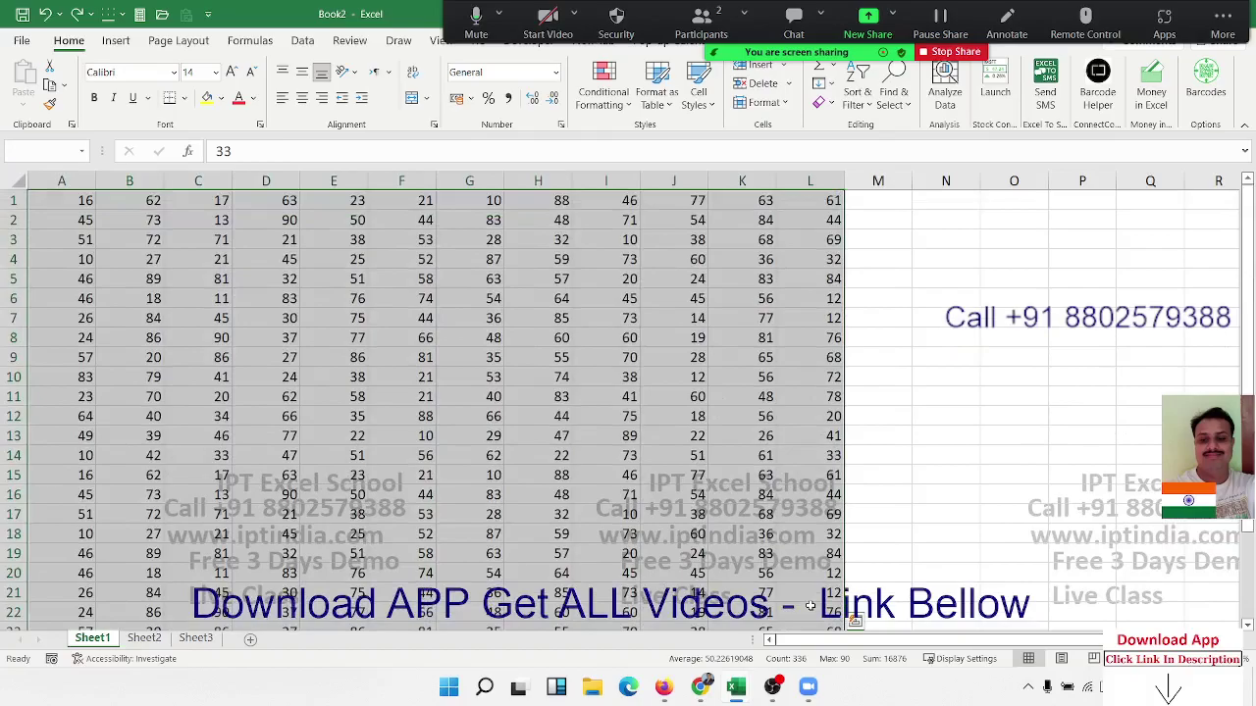
left_click(789, 536)
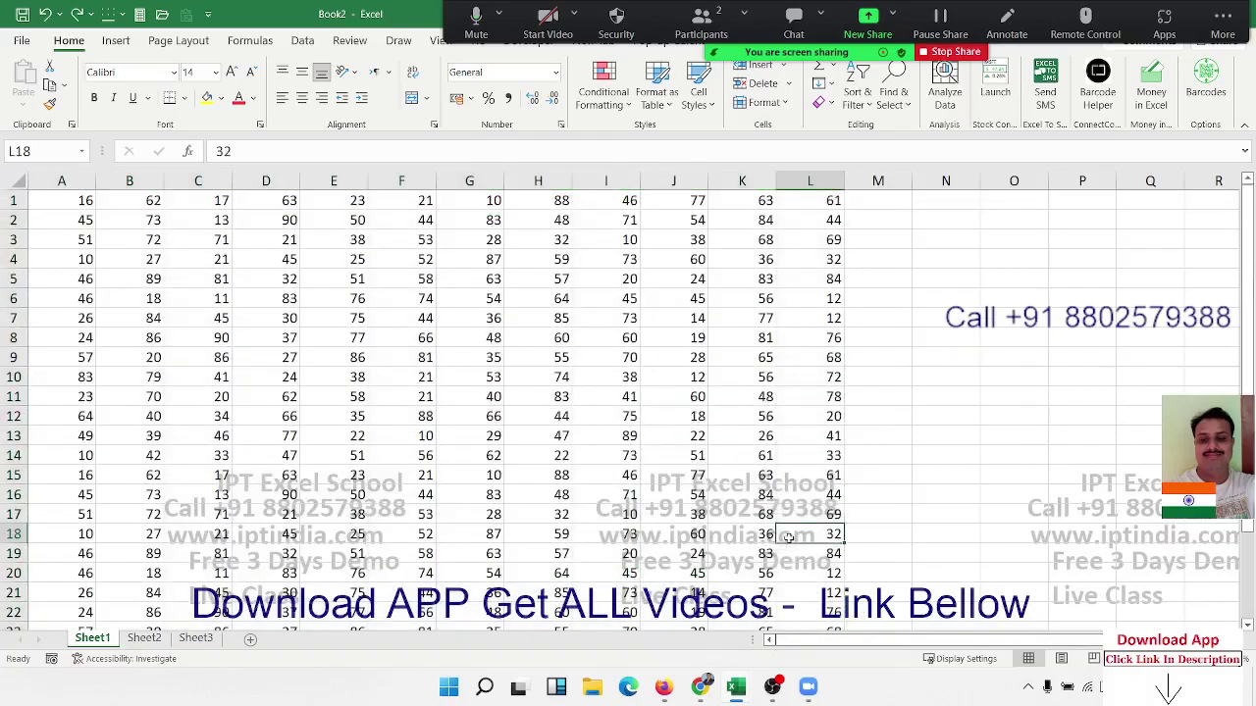
scroll(790, 535, "down", 10)
scroll(793, 525, "up", 3)
scroll(834, 392, "up", 3)
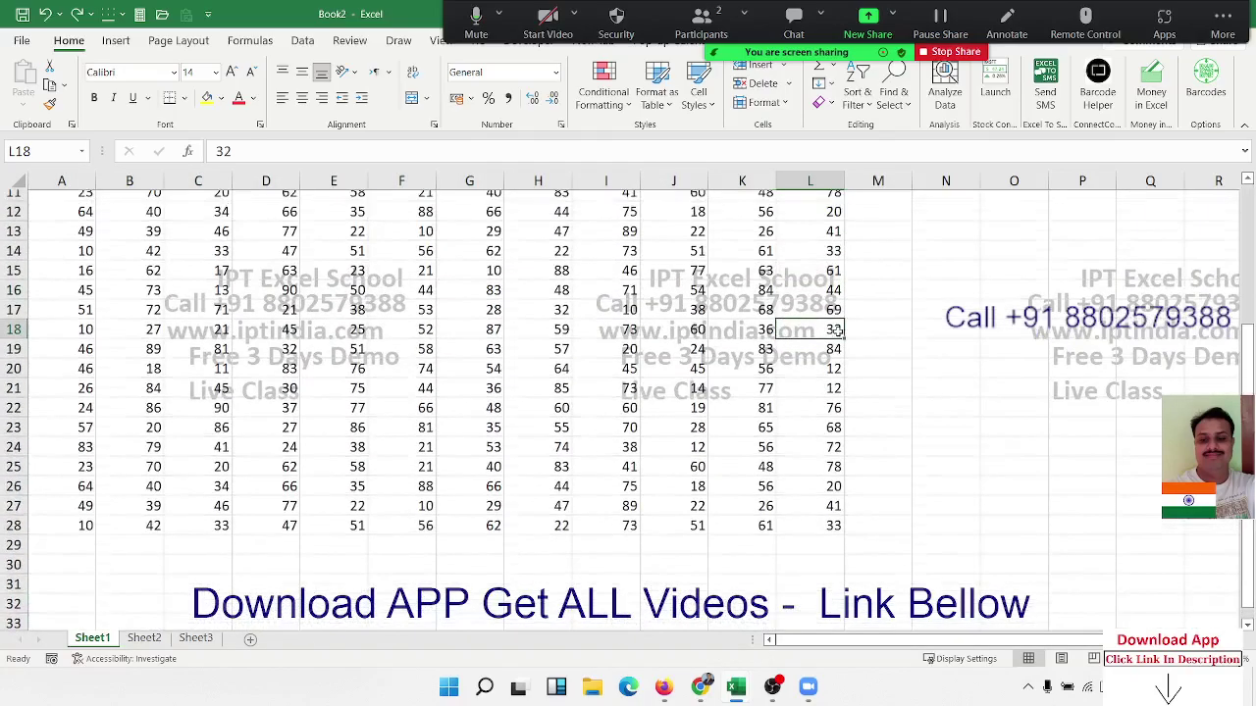
left_click(830, 536)
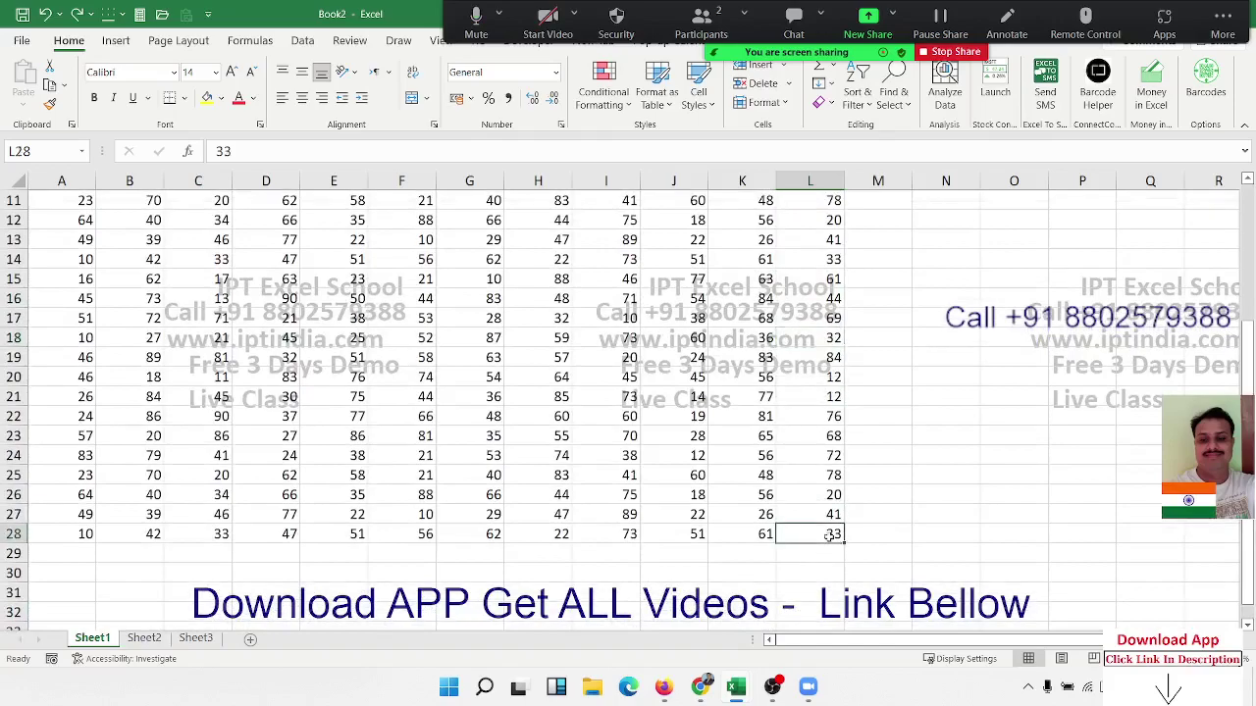
key("ctrl+Home")
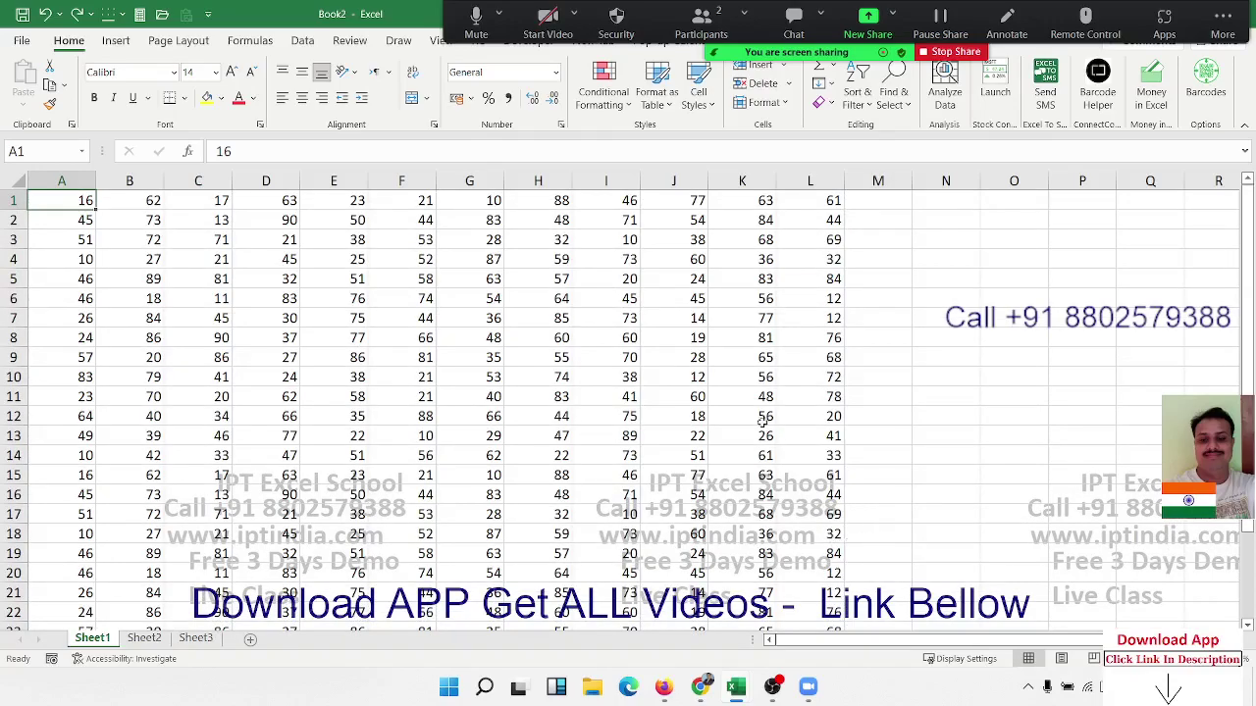
left_click(725, 412)
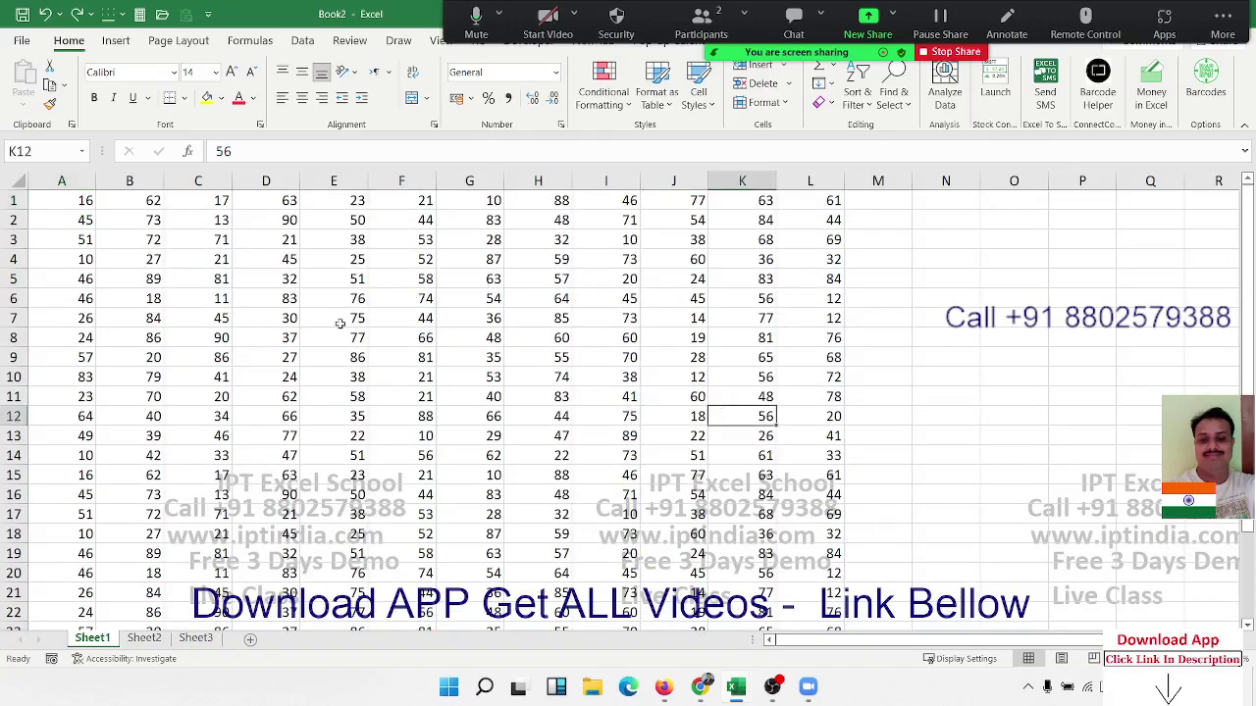
left_click(63, 221)
left_click(187, 218, "ctrl")
left_click(310, 216, "ctrl")
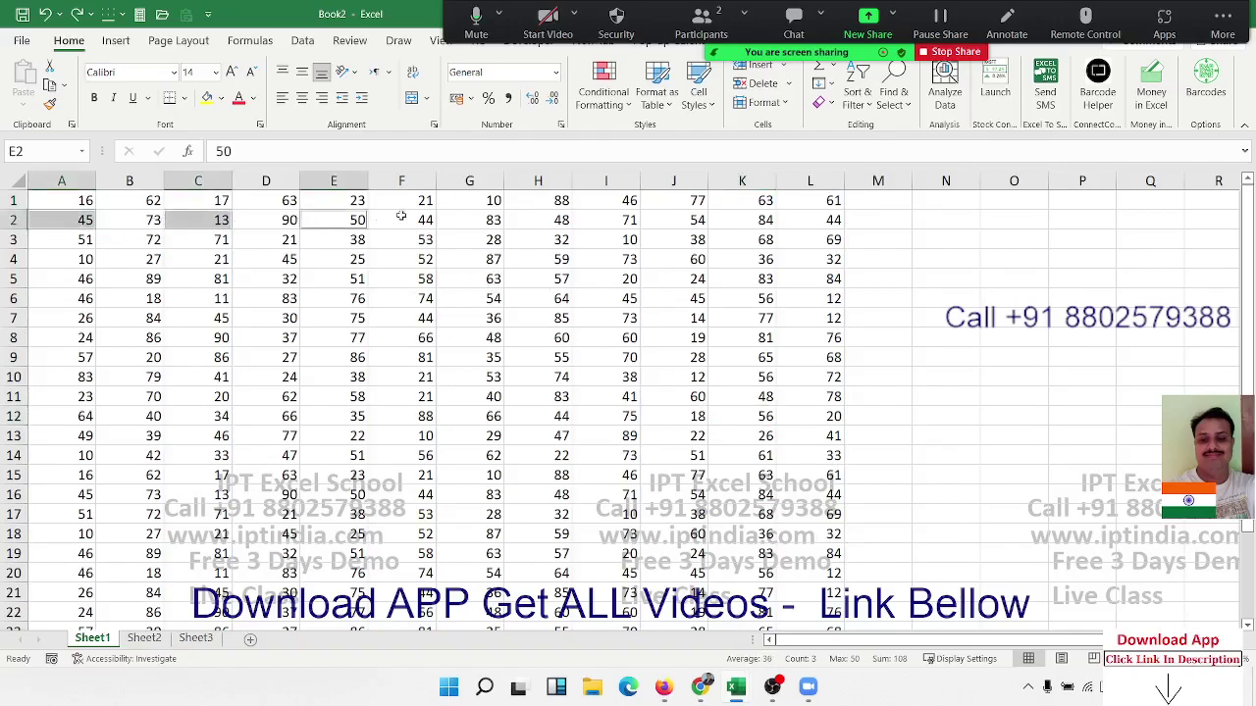
left_click(457, 215, "ctrl")
left_click(596, 216, "ctrl")
left_click(701, 217, "ctrl")
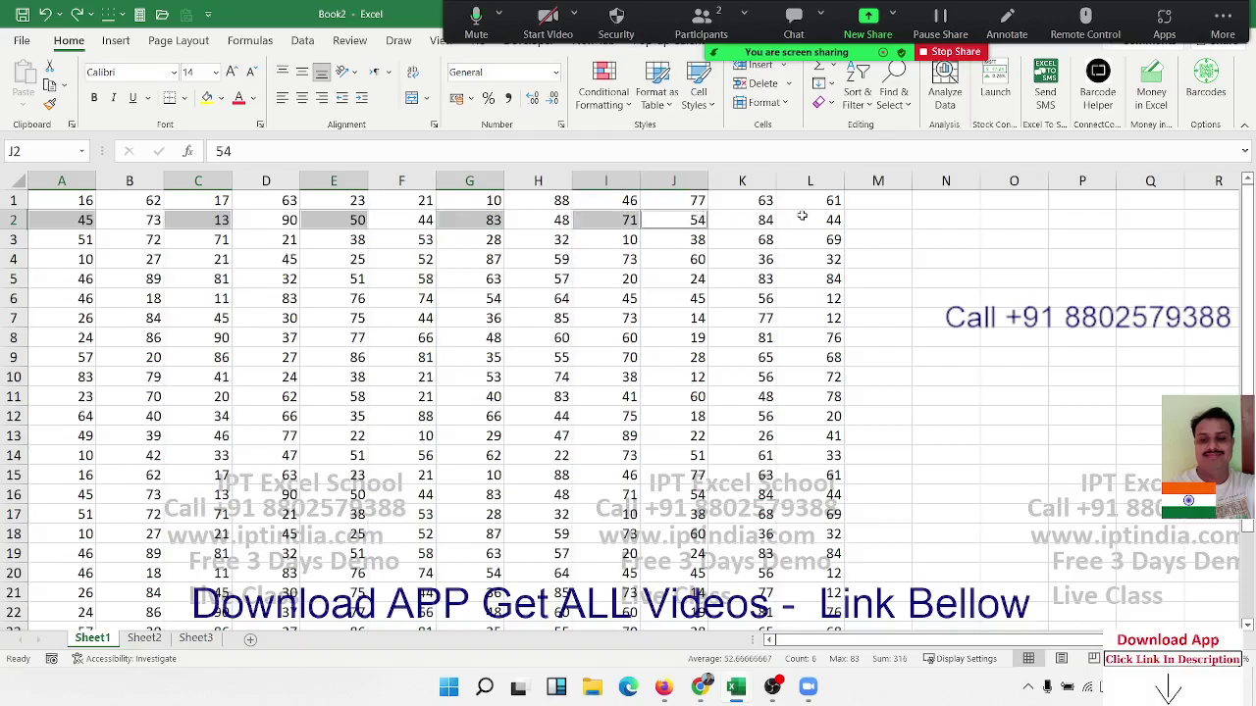
left_click(803, 215, "ctrl")
left_click(263, 278, "ctrl")
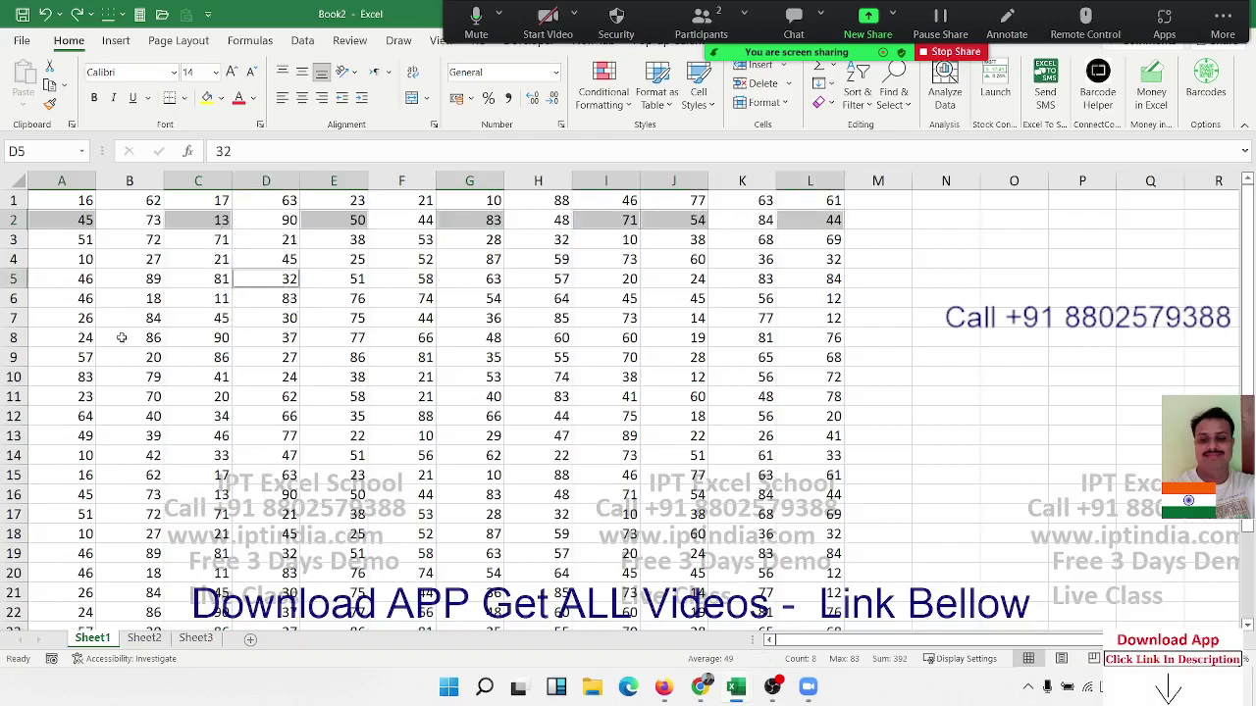
left_click(123, 338, "ctrl")
left_click_drag(135, 377, 201, 377)
left_click(584, 378, "ctrl")
left_click(517, 314, "ctrl")
left_click(417, 334, "ctrl")
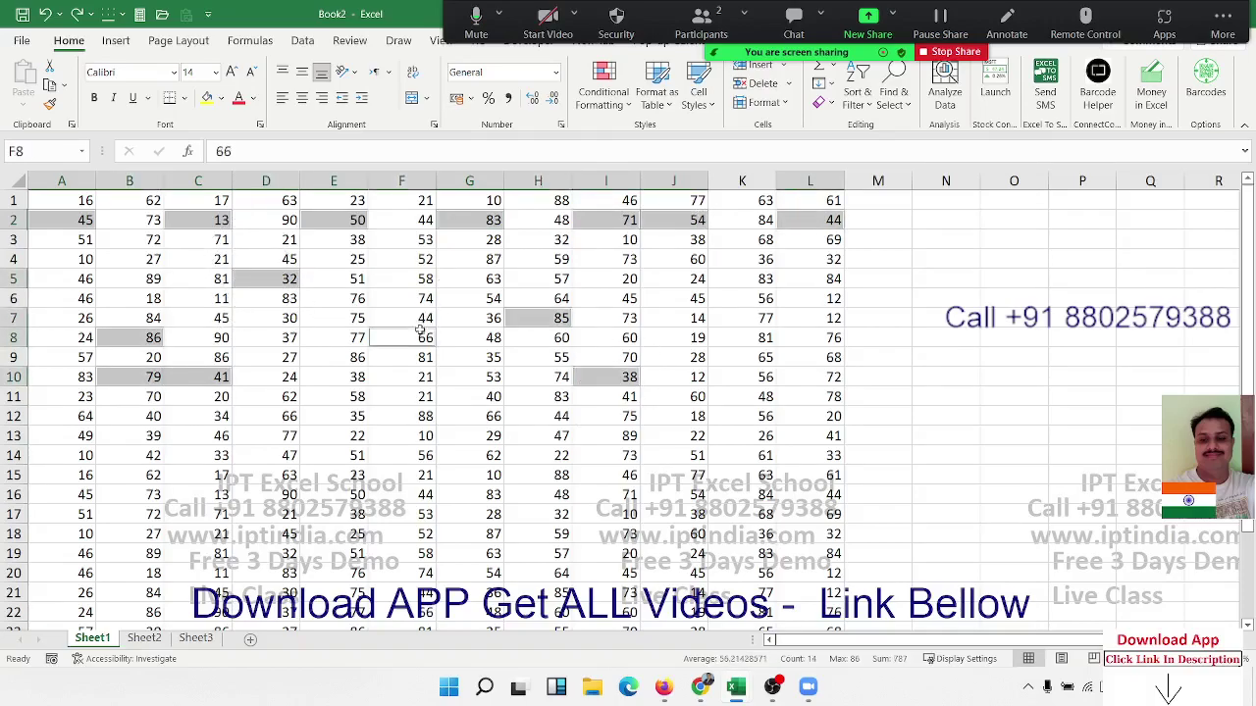
left_click(387, 380, "ctrl")
left_click(563, 359, "ctrl")
left_click(673, 298, "ctrl")
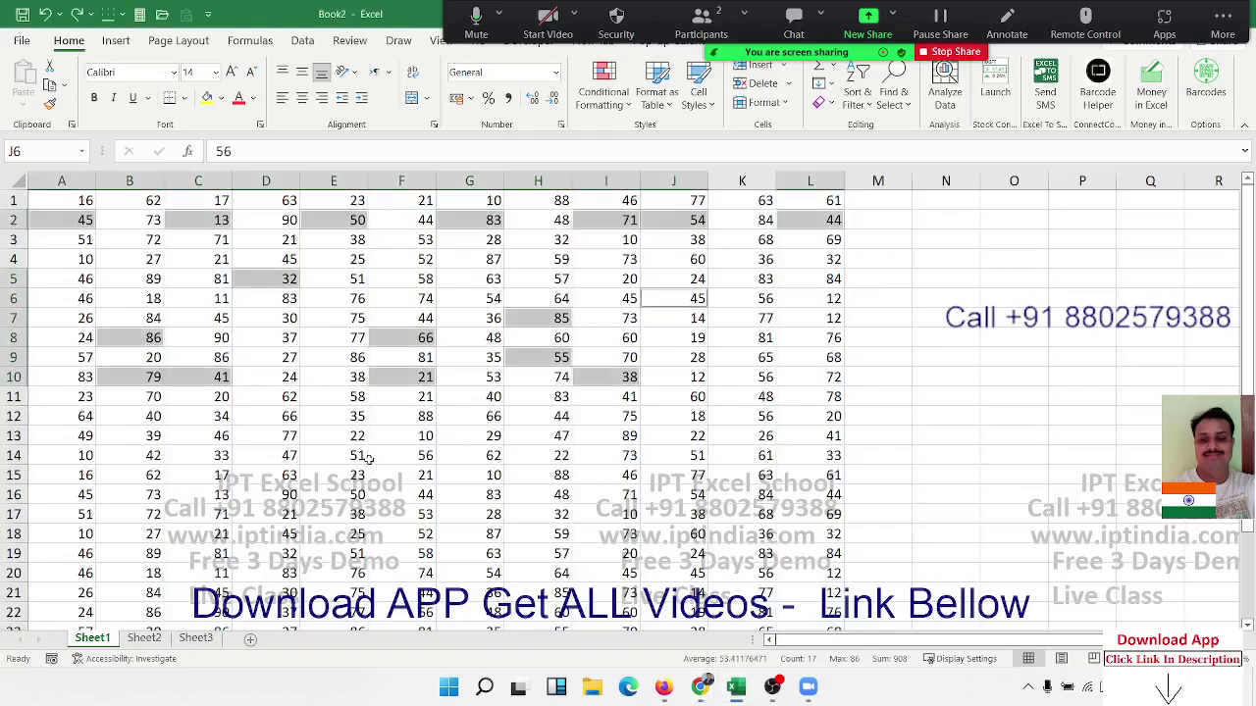
key("ctrl+c")
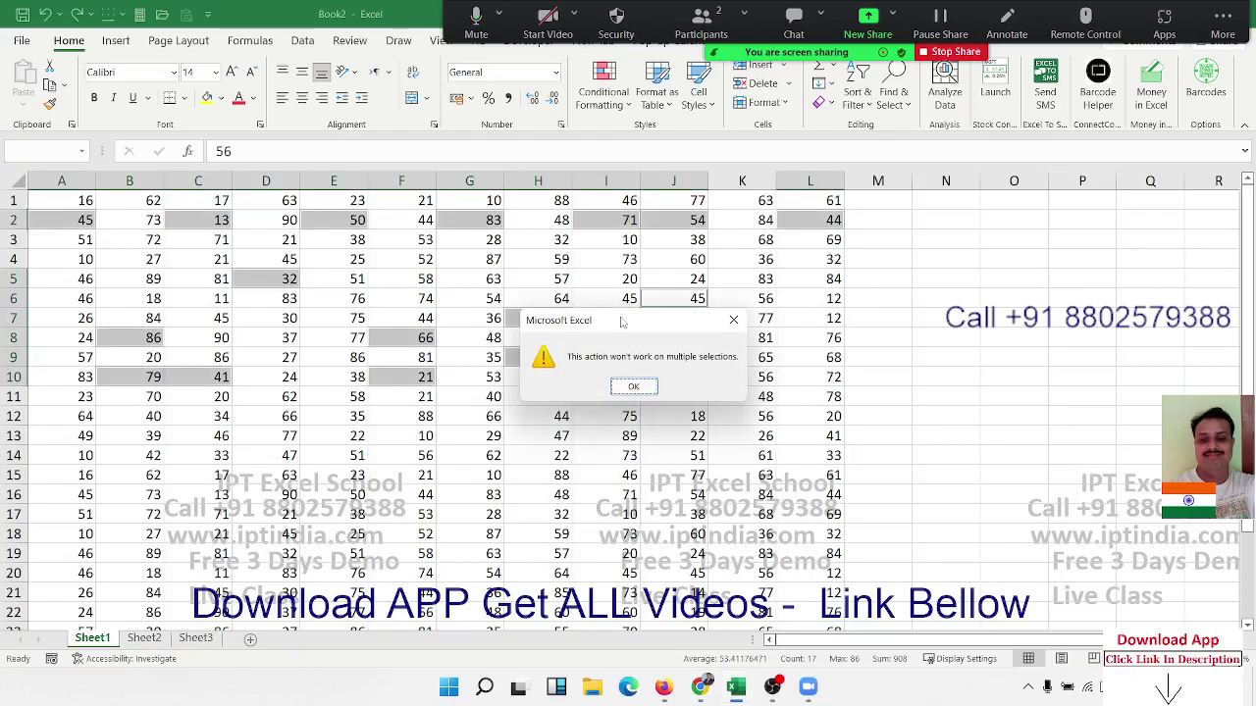
left_click(622, 387)
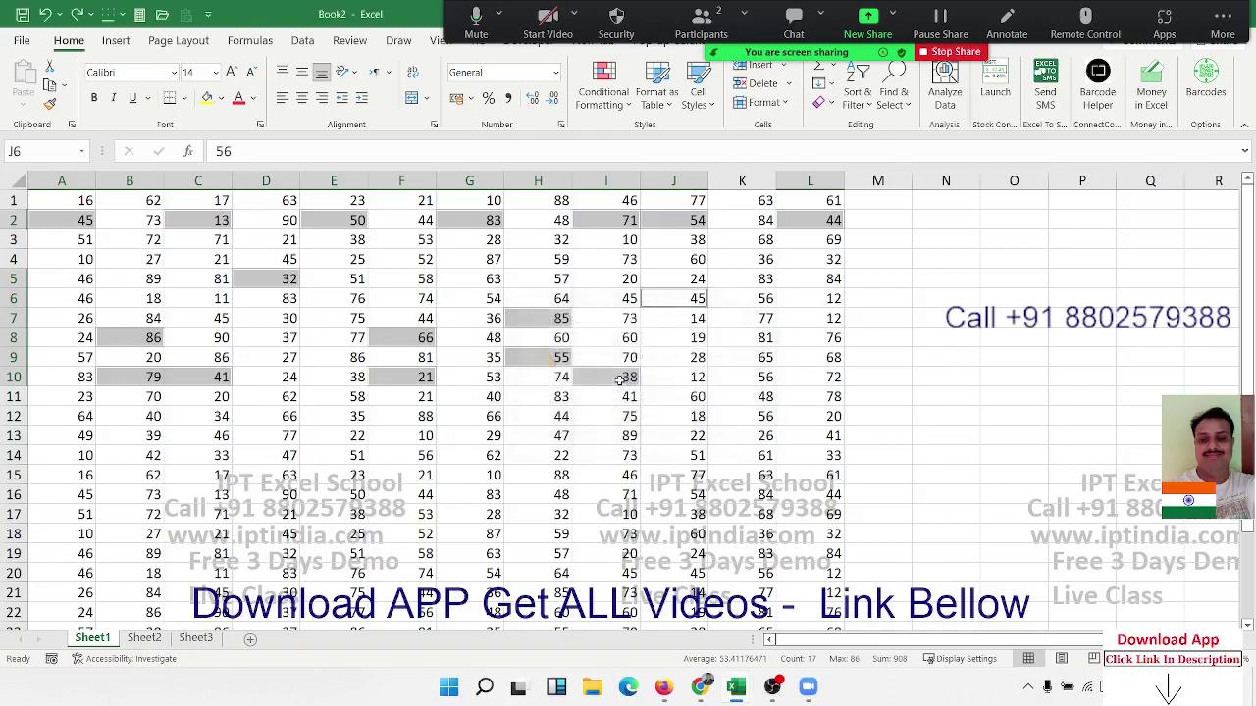
- Select and copy the non-adjacent cells A1, D1, G1 and J1
left_click(435, 282)
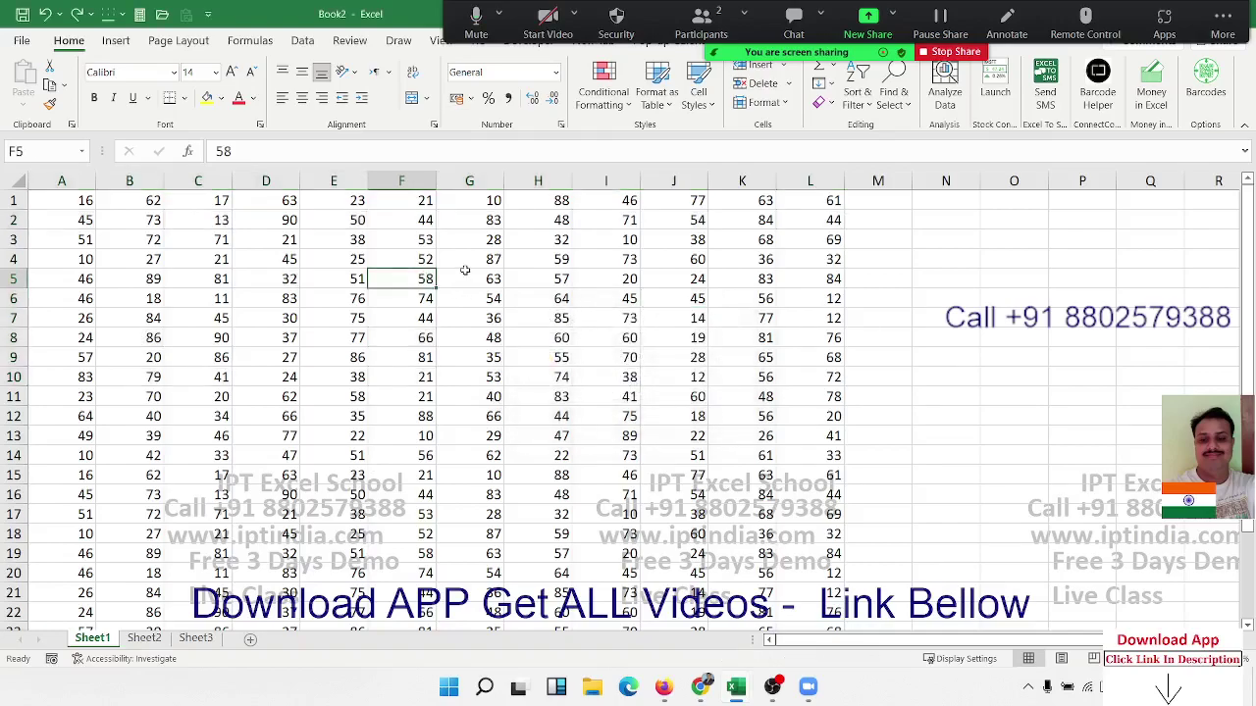
left_click(159, 240)
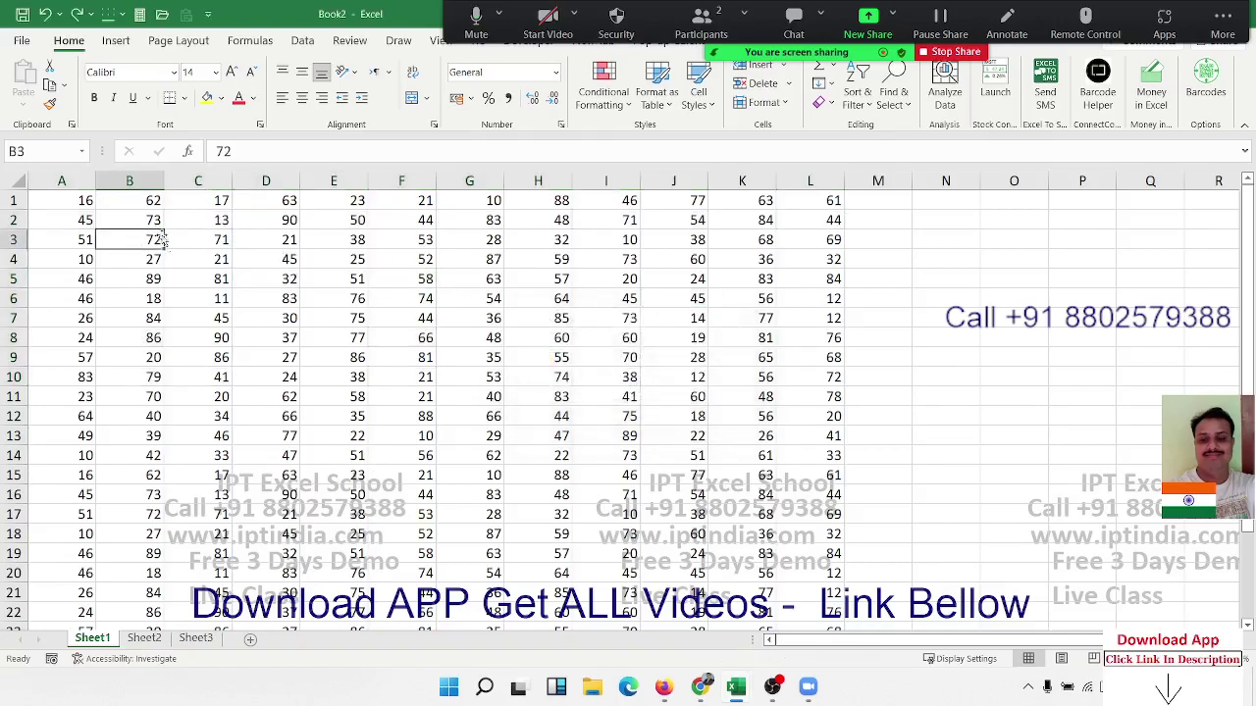
left_click(80, 191)
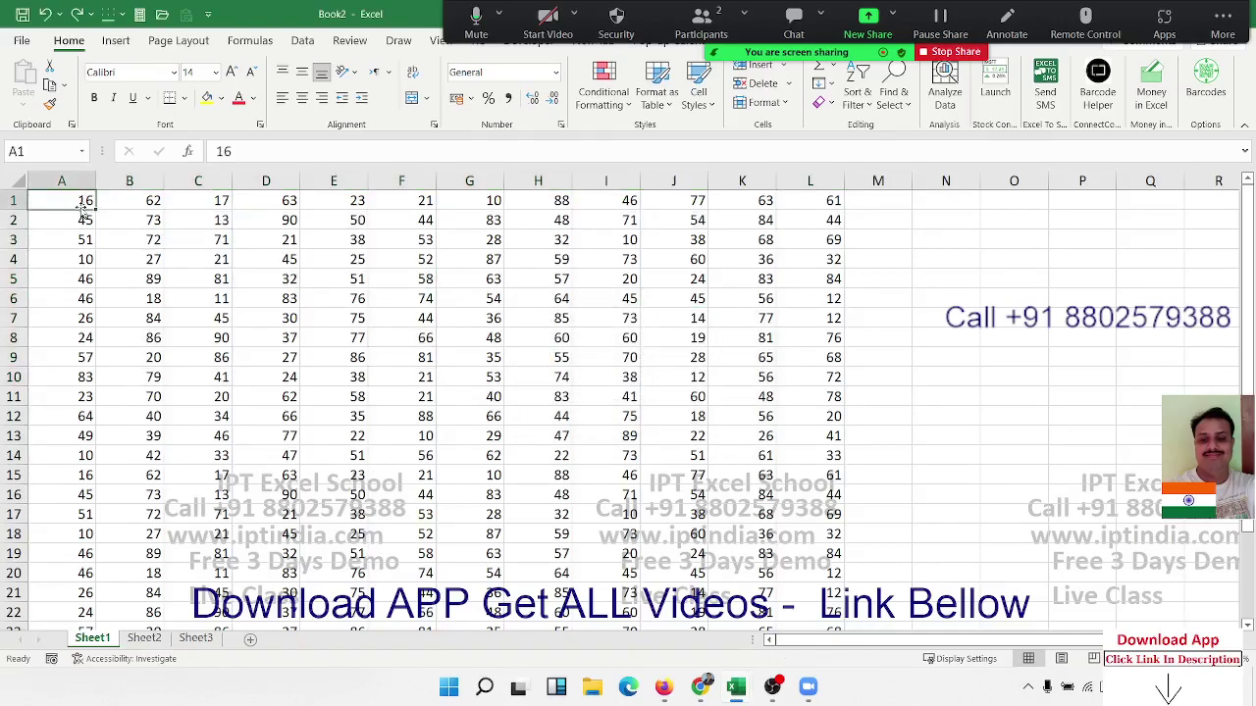
left_click(291, 200, "ctrl")
left_click(494, 200, "ctrl")
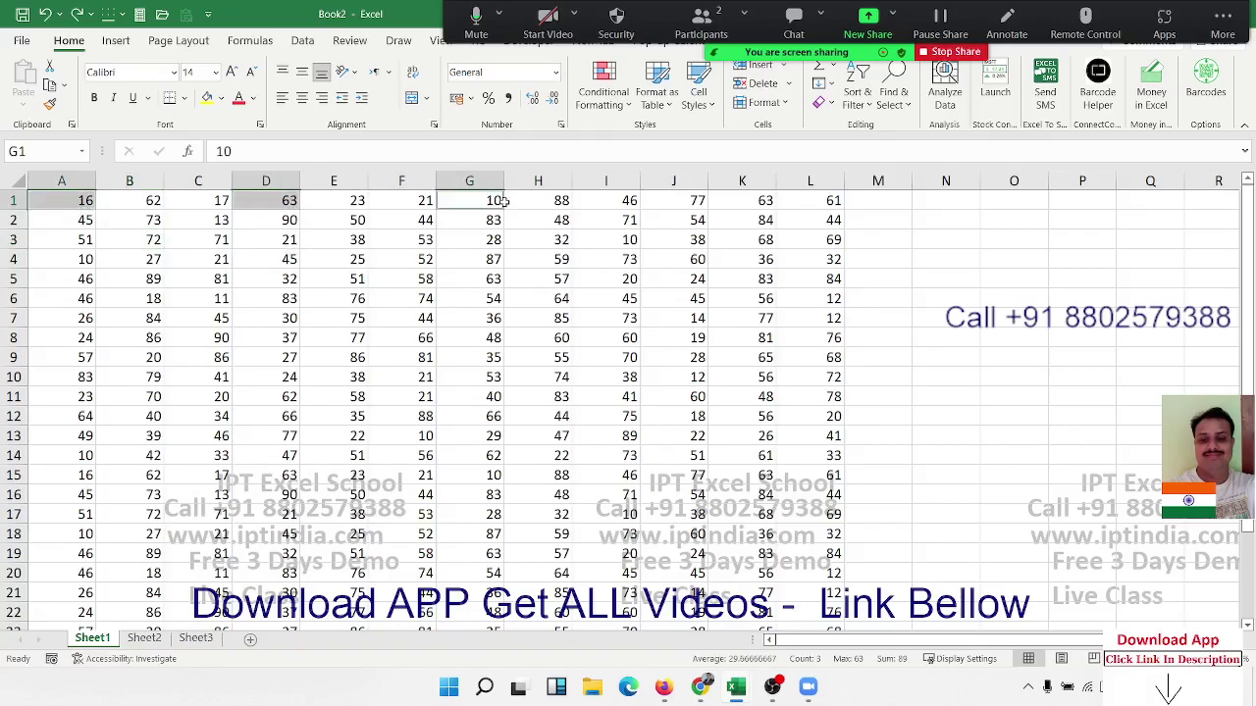
left_click(664, 202, "ctrl")
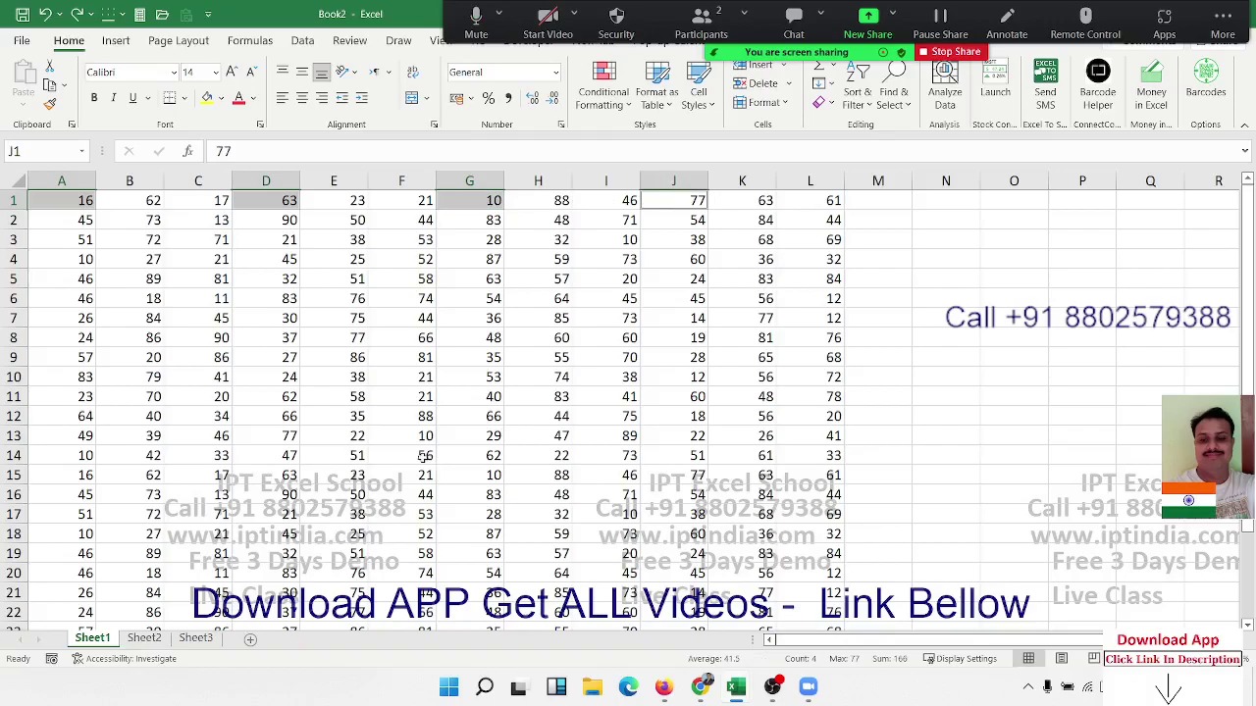
key("ctrl+c")
- Paste them into M3:P3, then undo the paste and cancel the copy
left_click(902, 237)
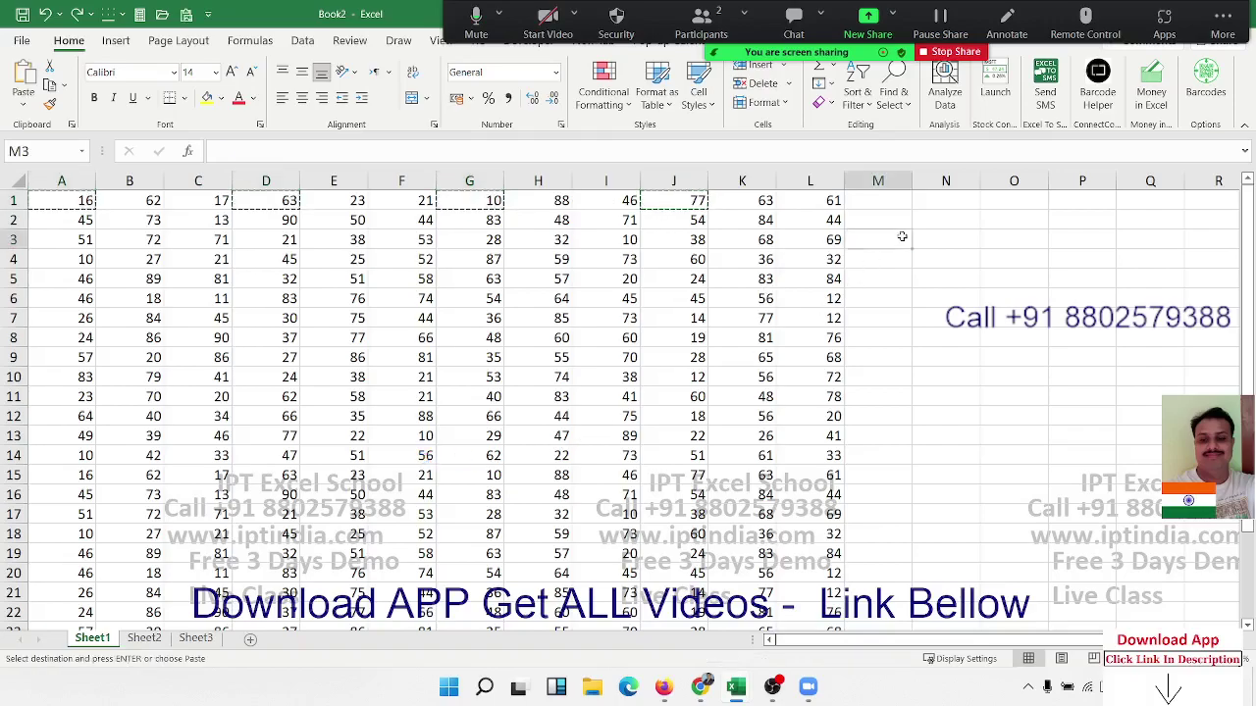
key("ctrl+v")
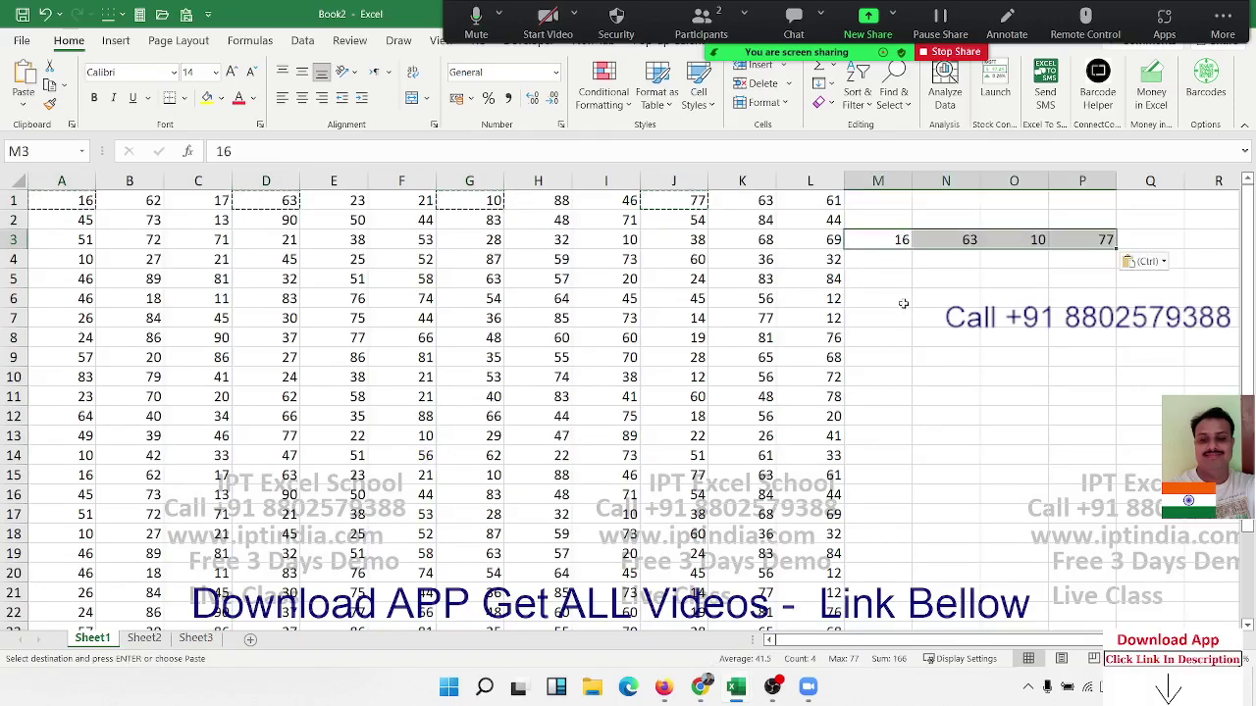
left_click_drag(893, 240, 1087, 240)
key("ctrl+z")
left_click(464, 252)
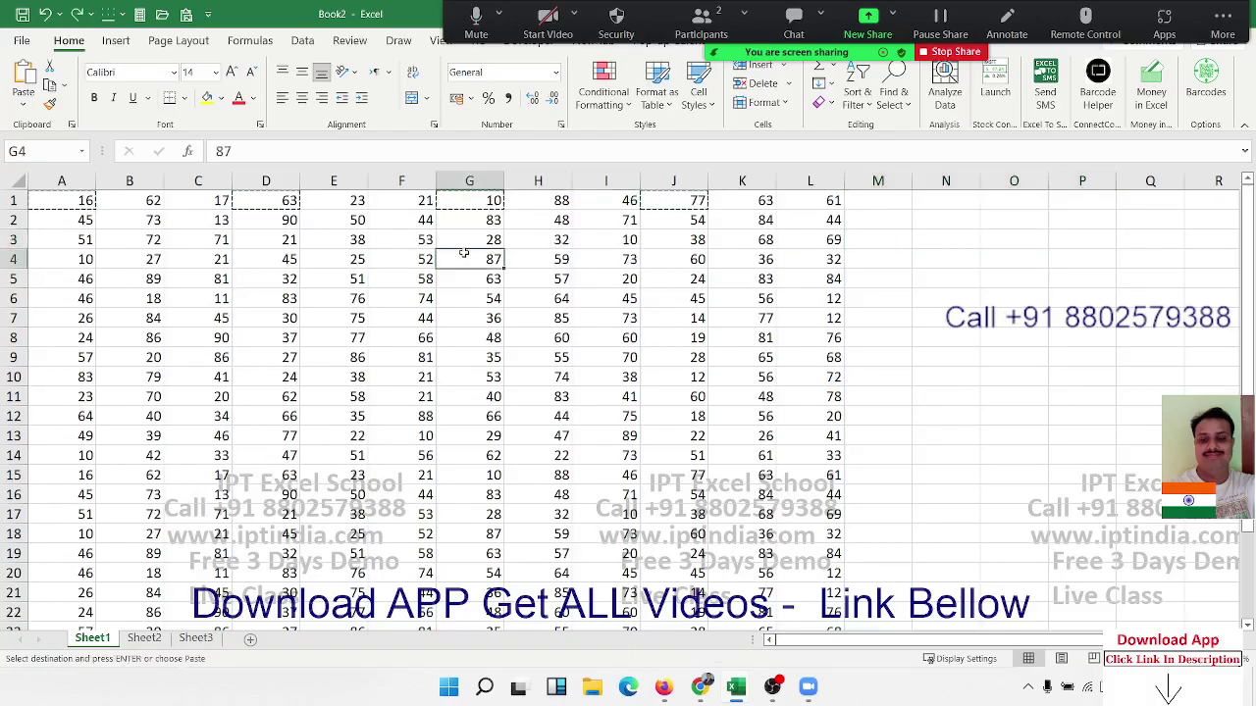
key("Escape")
- Select and copy the two ranges A1:A3 and E1:E3, then cancel the copy
left_click(57, 204)
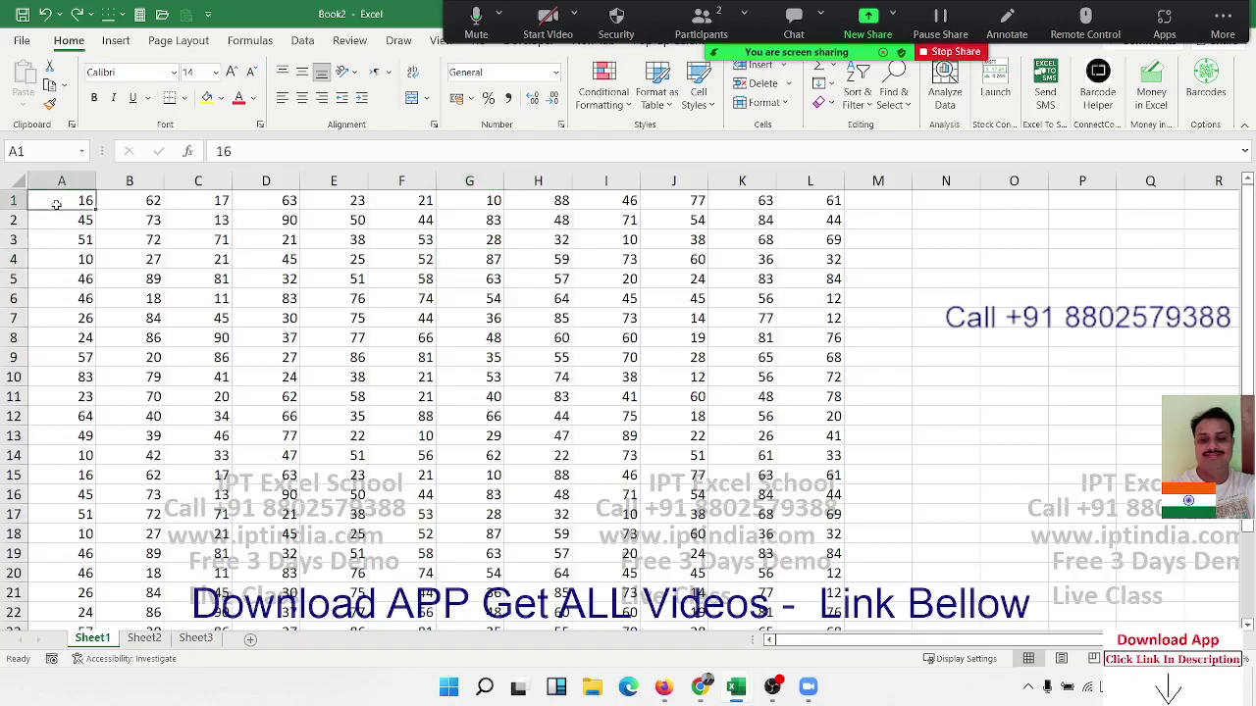
left_click_drag(57, 204, 56, 239)
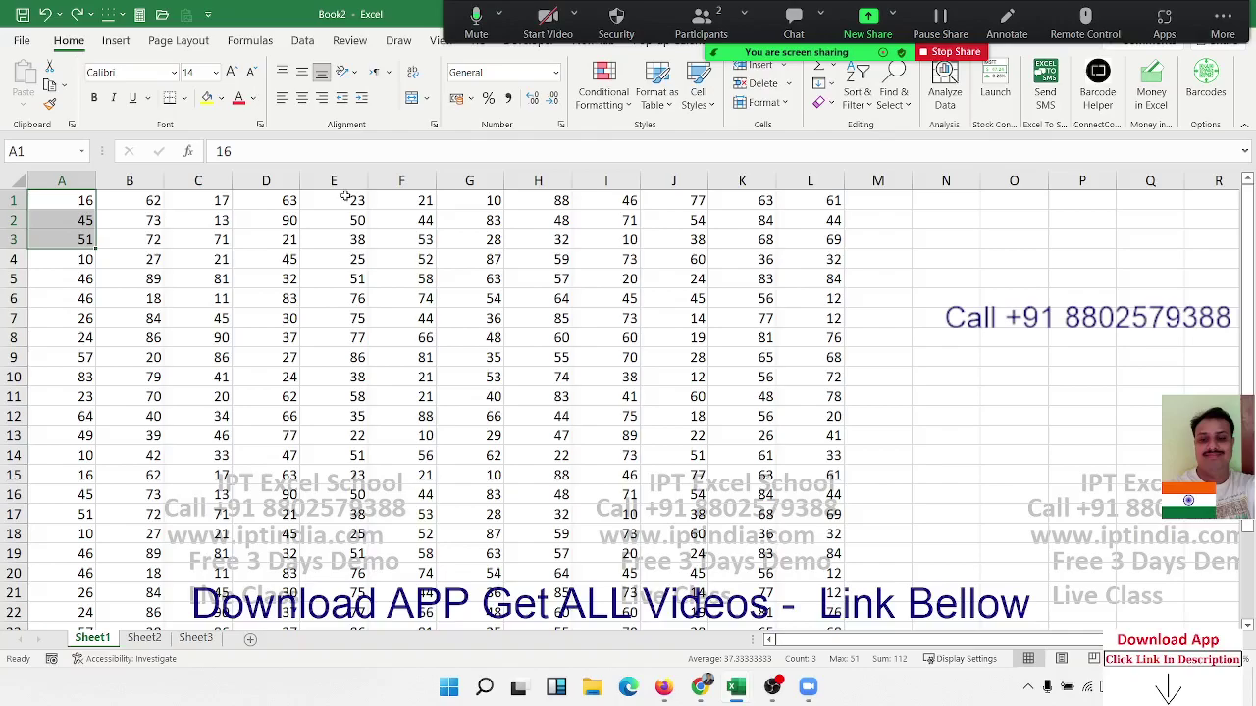
left_click_drag(345, 196, 349, 235, "ctrl")
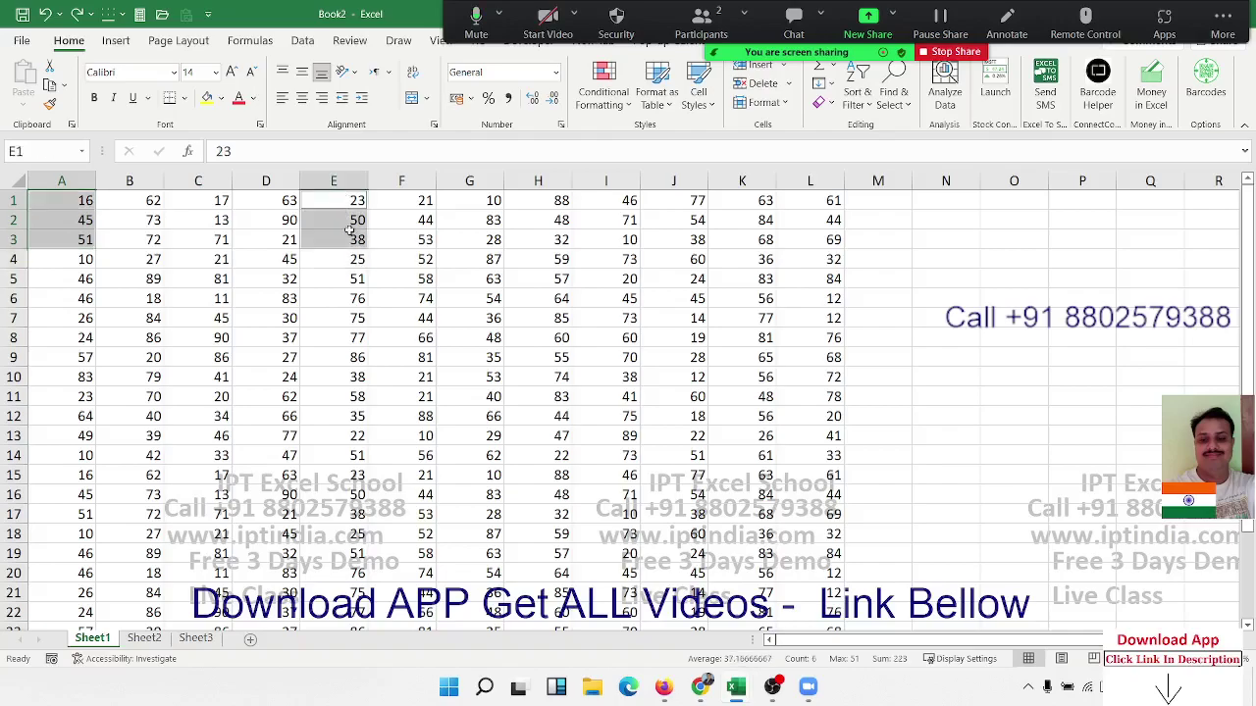
key("ctrl+c")
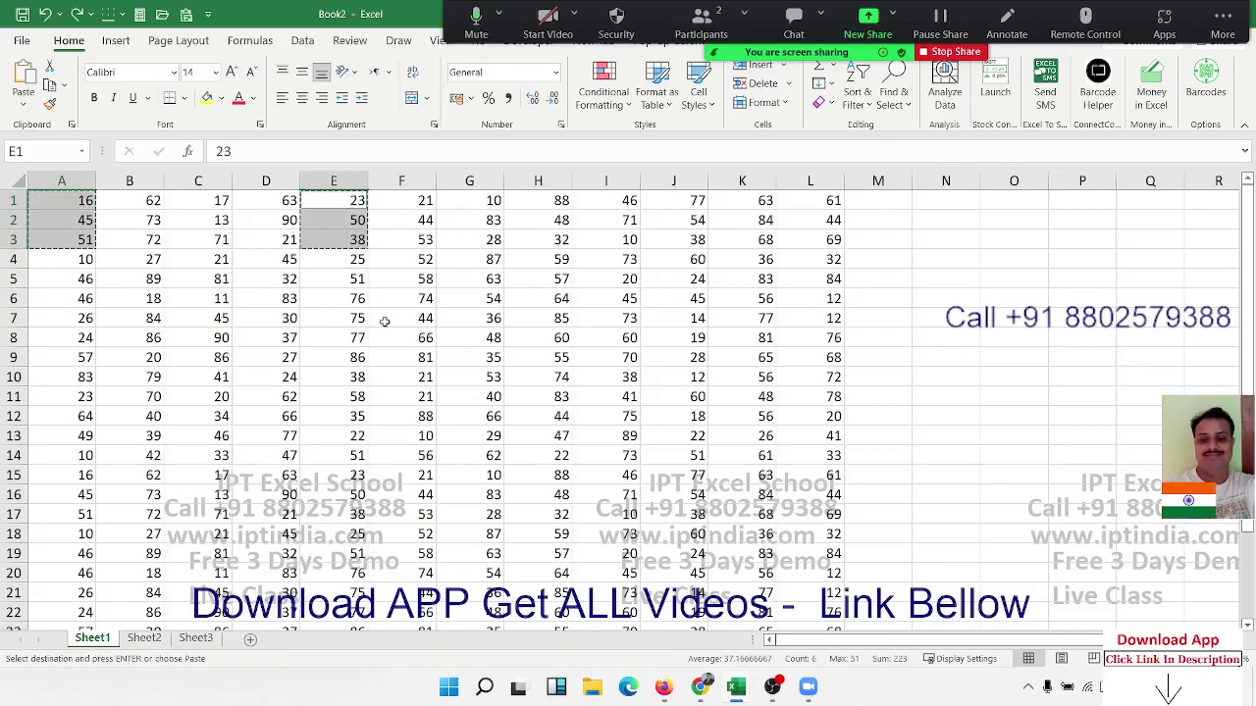
key("Escape")
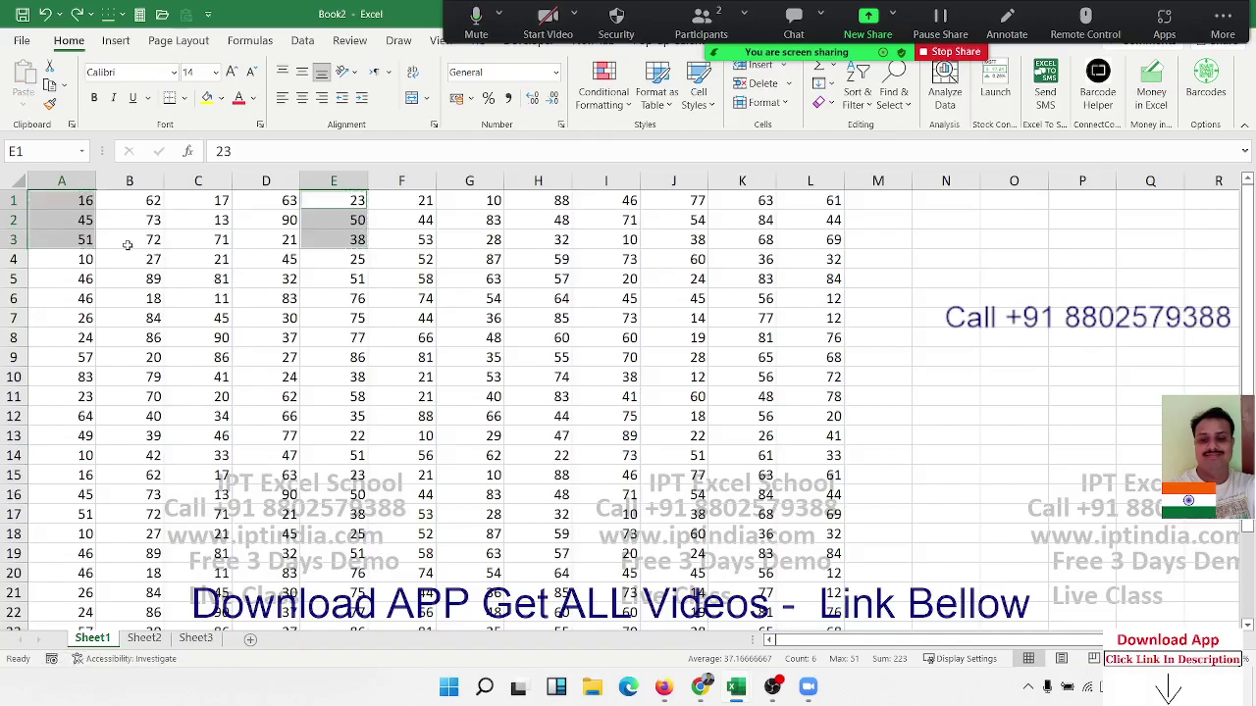
left_click(316, 261)
- Copy B2, E2, H2 and K2 into N4:Q4, then delete the pasted values
left_click(160, 222)
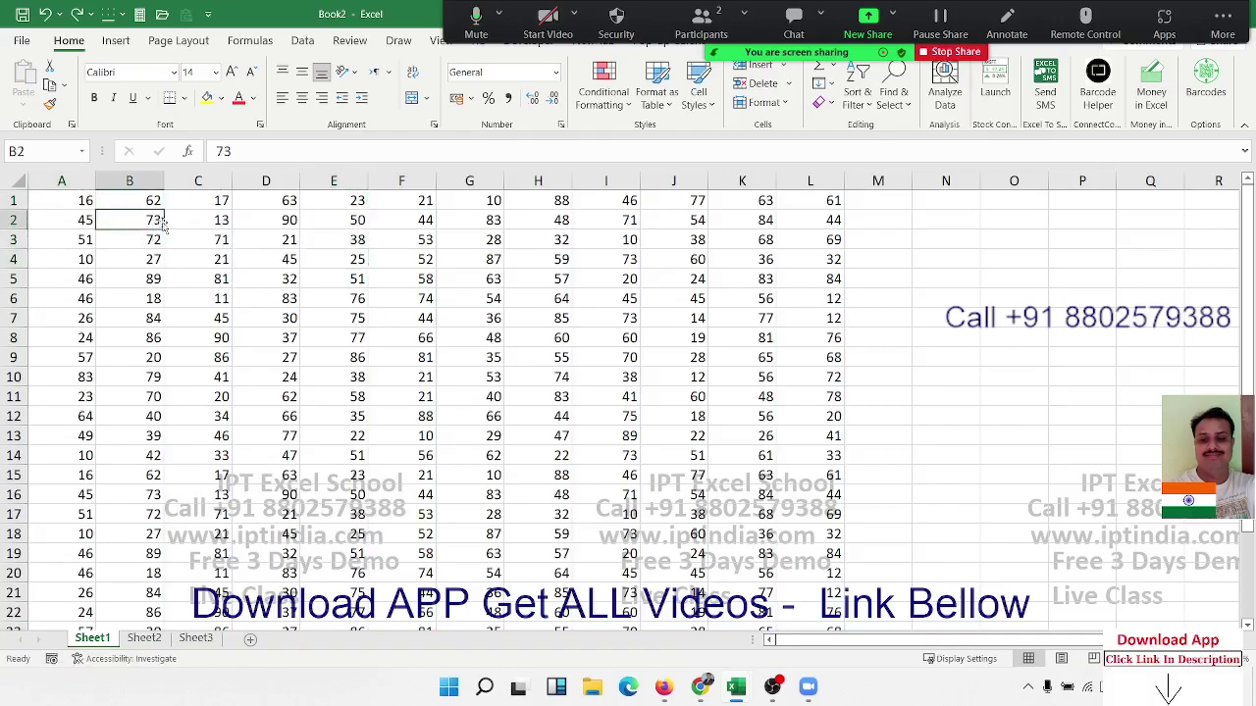
left_click(341, 222, "ctrl")
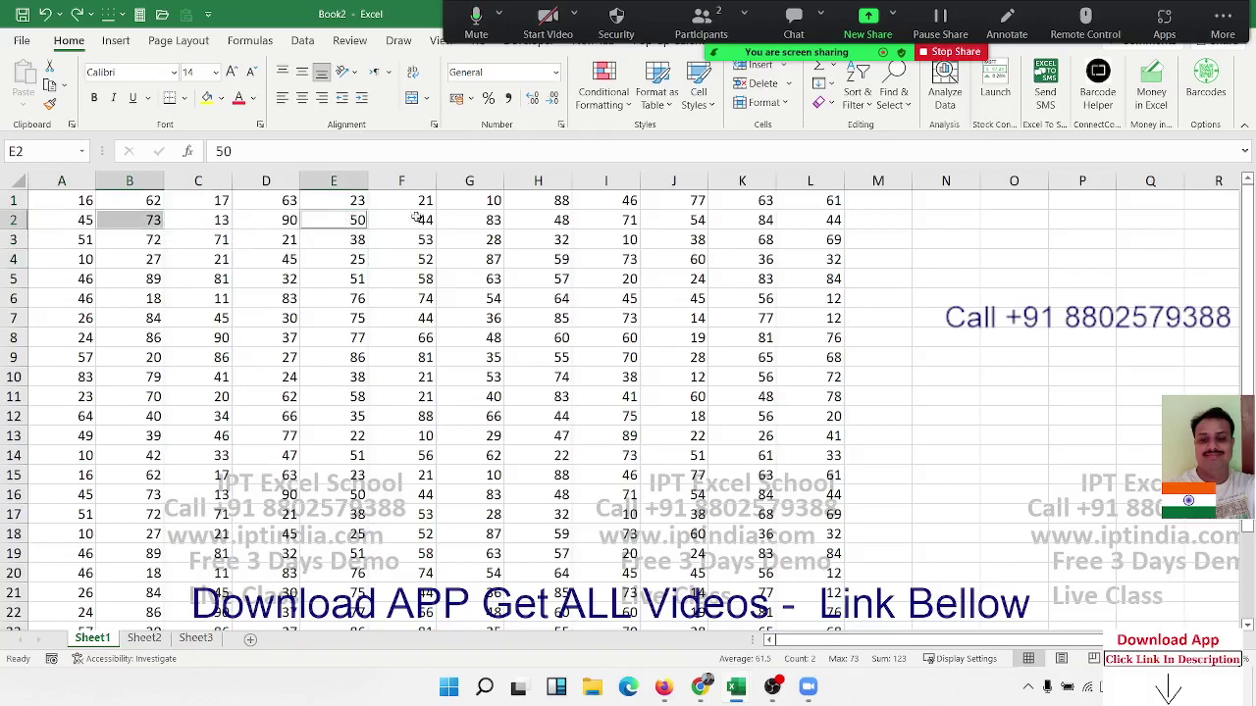
left_click(557, 214, "ctrl")
left_click(748, 216, "ctrl")
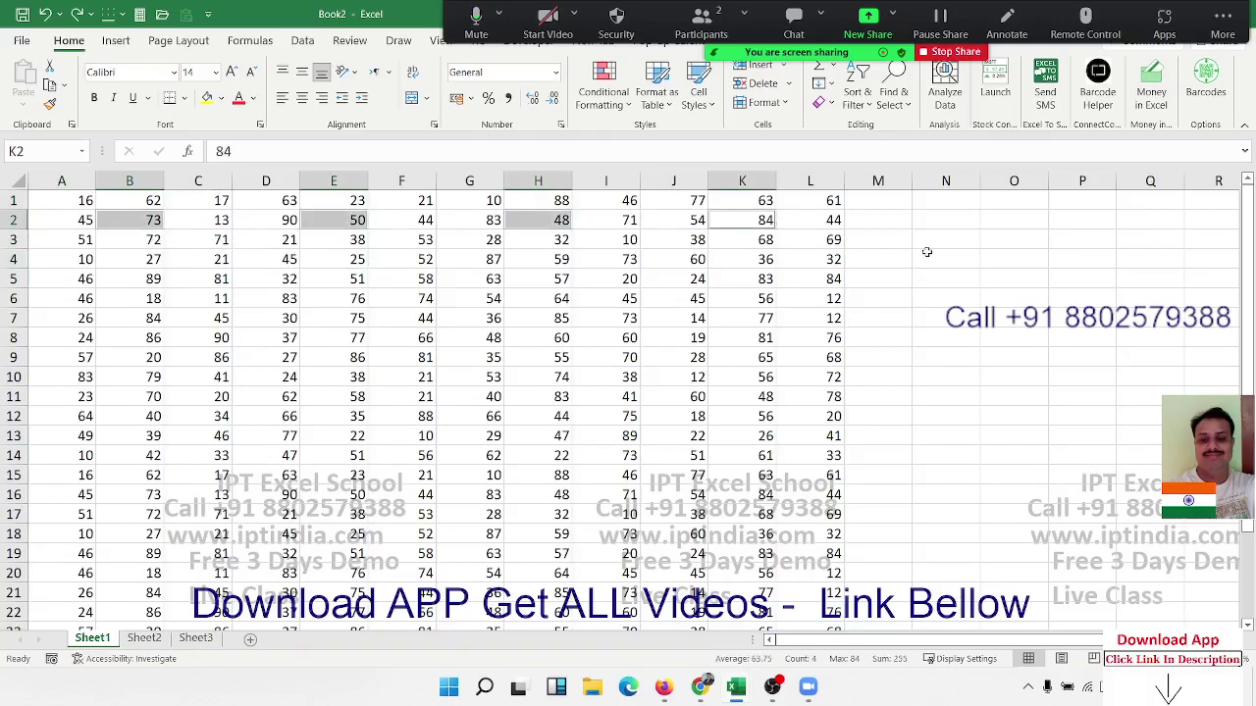
key("ctrl+c")
left_click(922, 257)
key("ctrl+v")
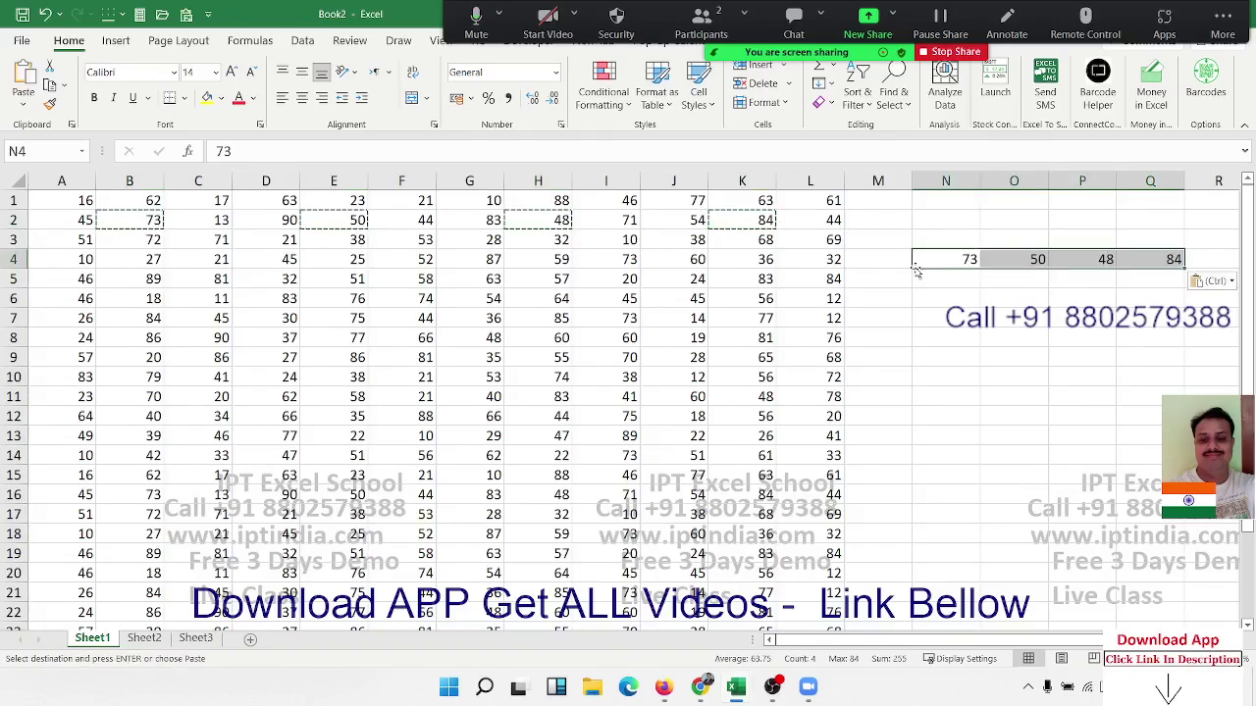
key("Delete")
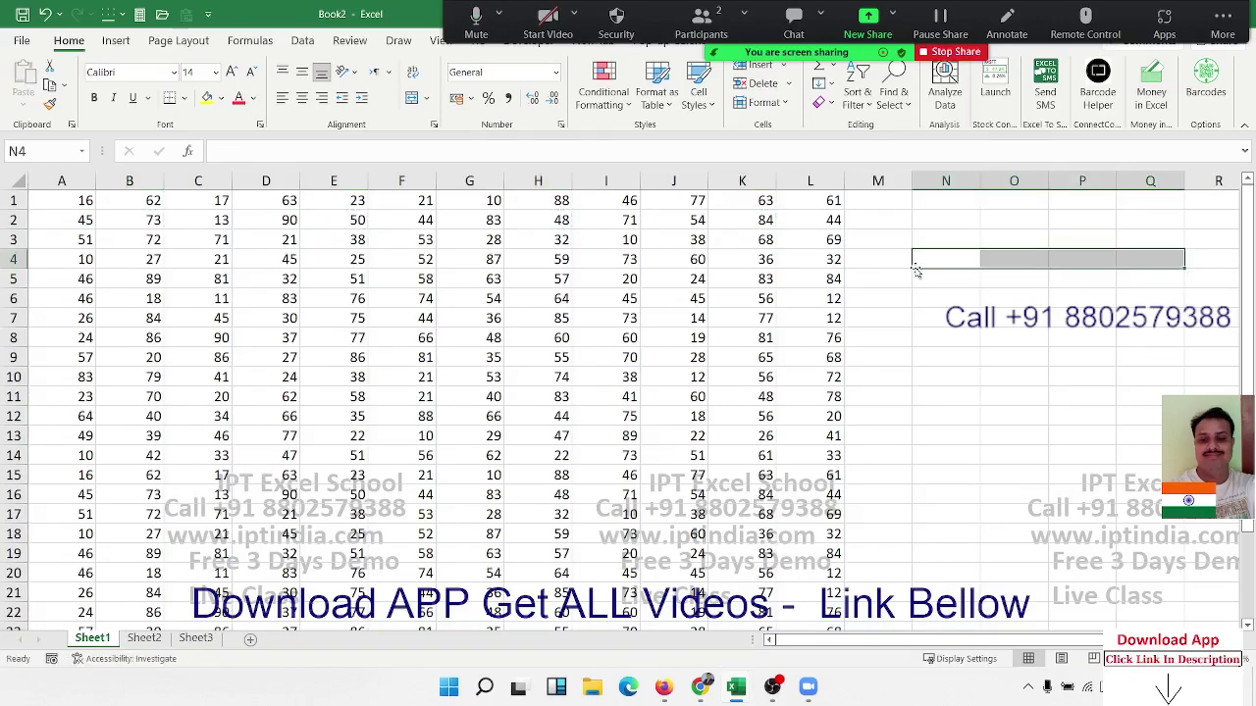
- Create a new blank workbook, Book3, with Ctrl+N
key("Left")
key("Left")
key("Left")
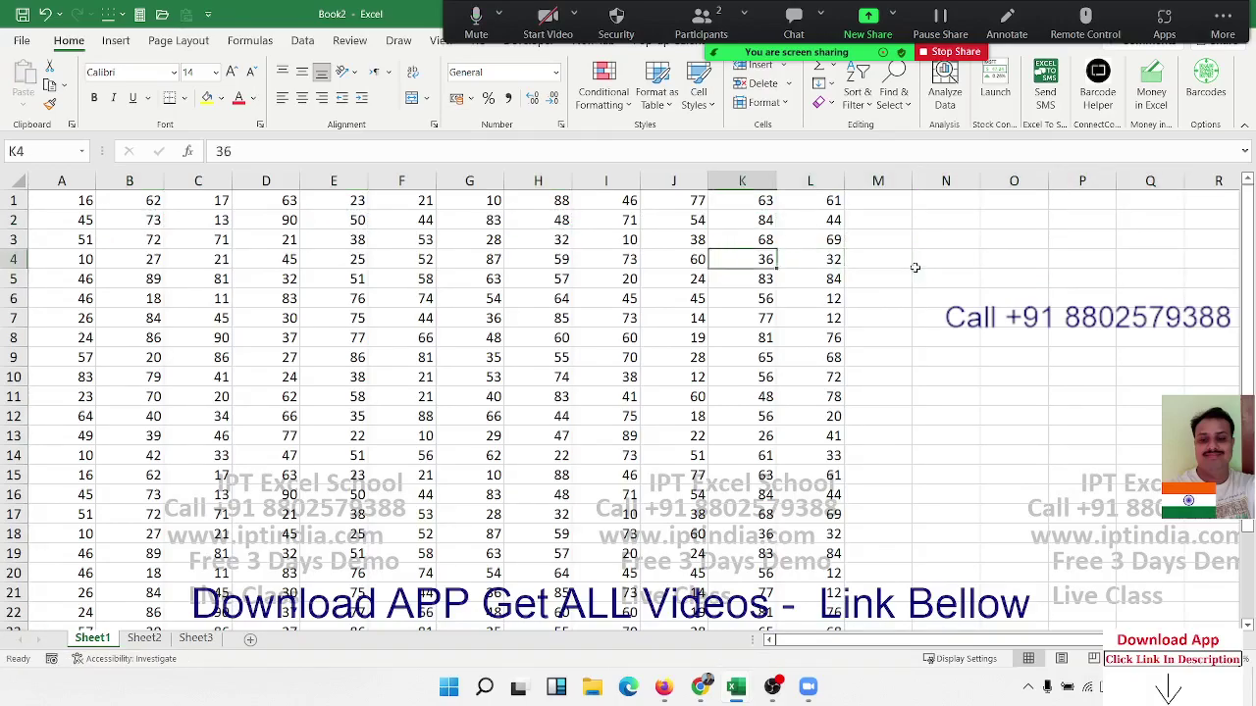
key("Left")
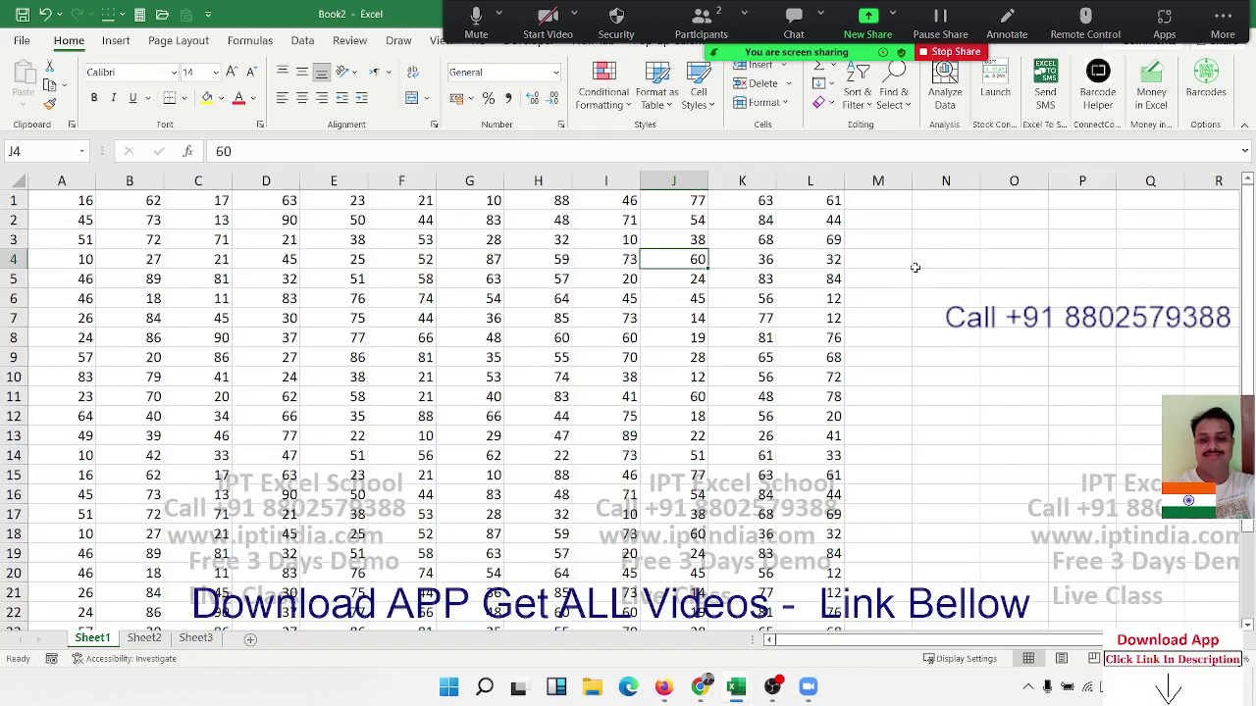
scroll(336, 459, "down", 3)
scroll(337, 458, "up", 3)
key("ctrl+n")
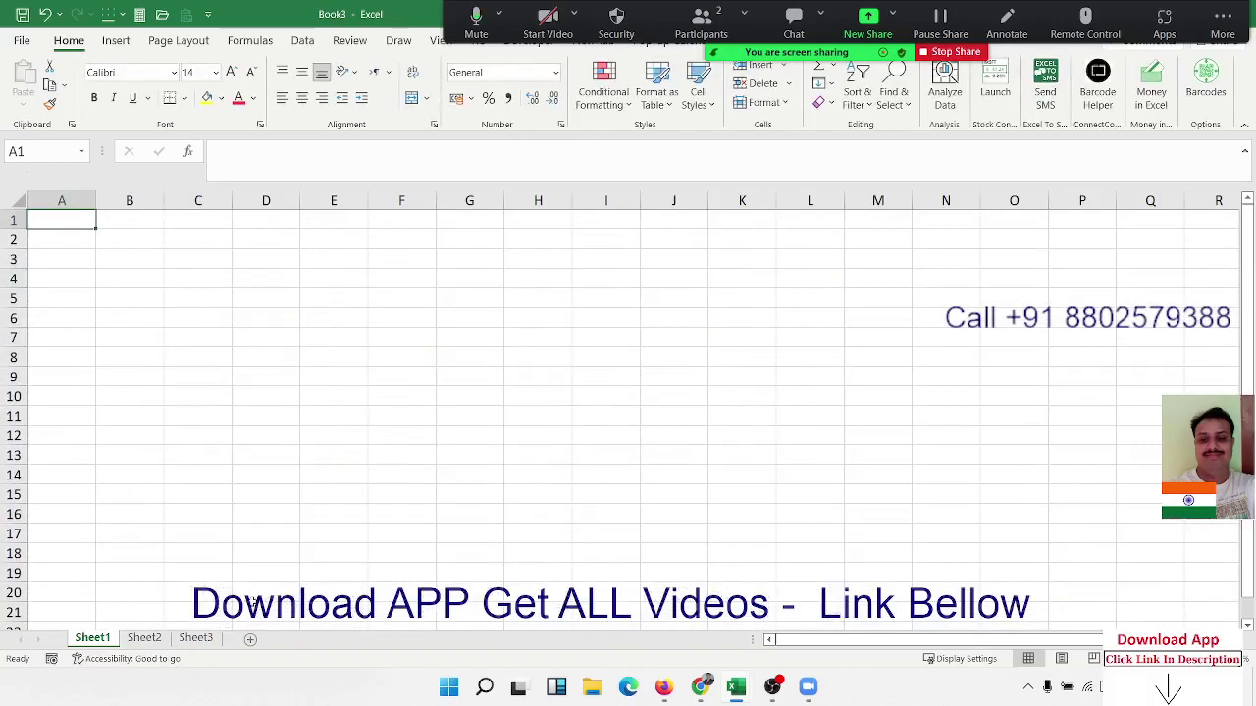
- Add four new blank sheets, Sheet4 through Sheet7
left_click(251, 638)
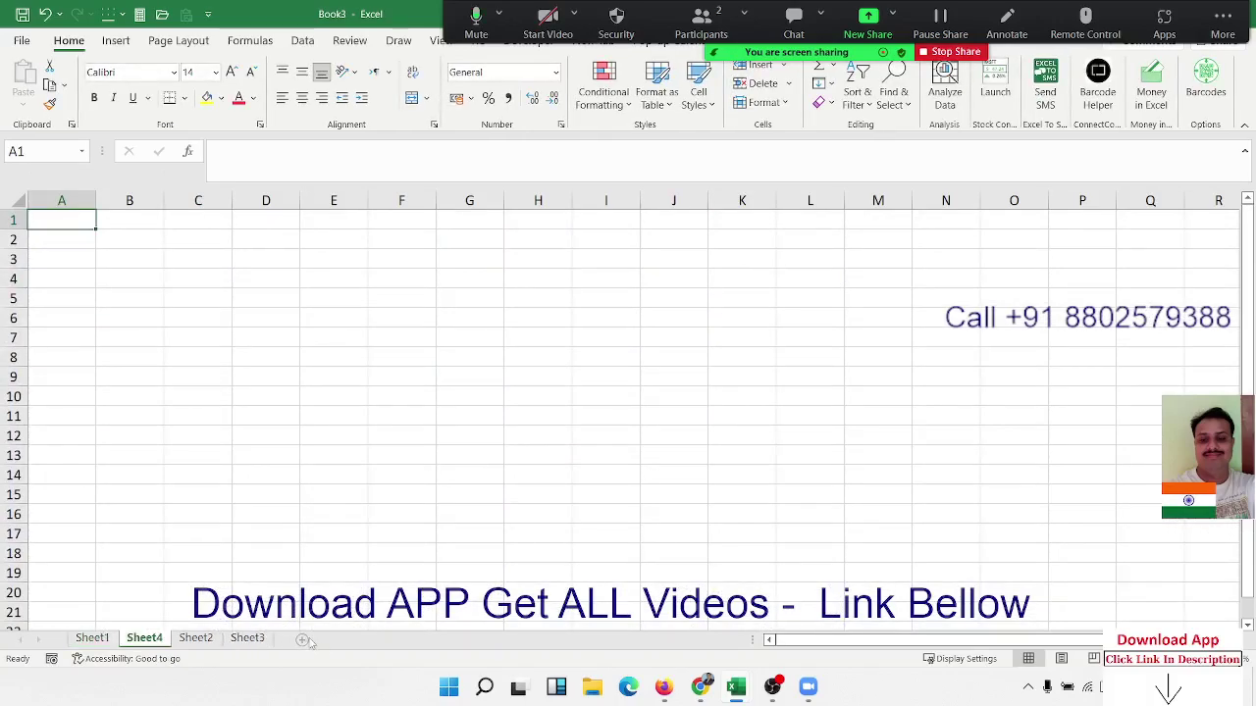
left_click(301, 639)
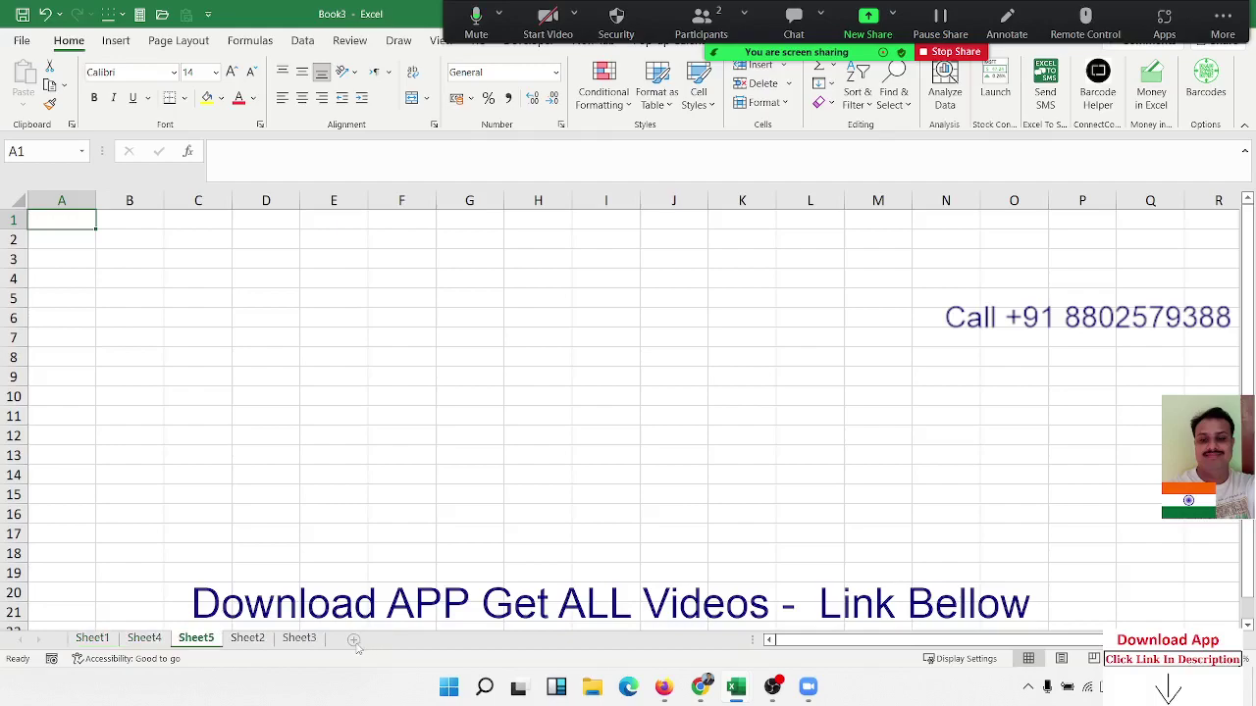
left_click(391, 639)
left_click(444, 639)
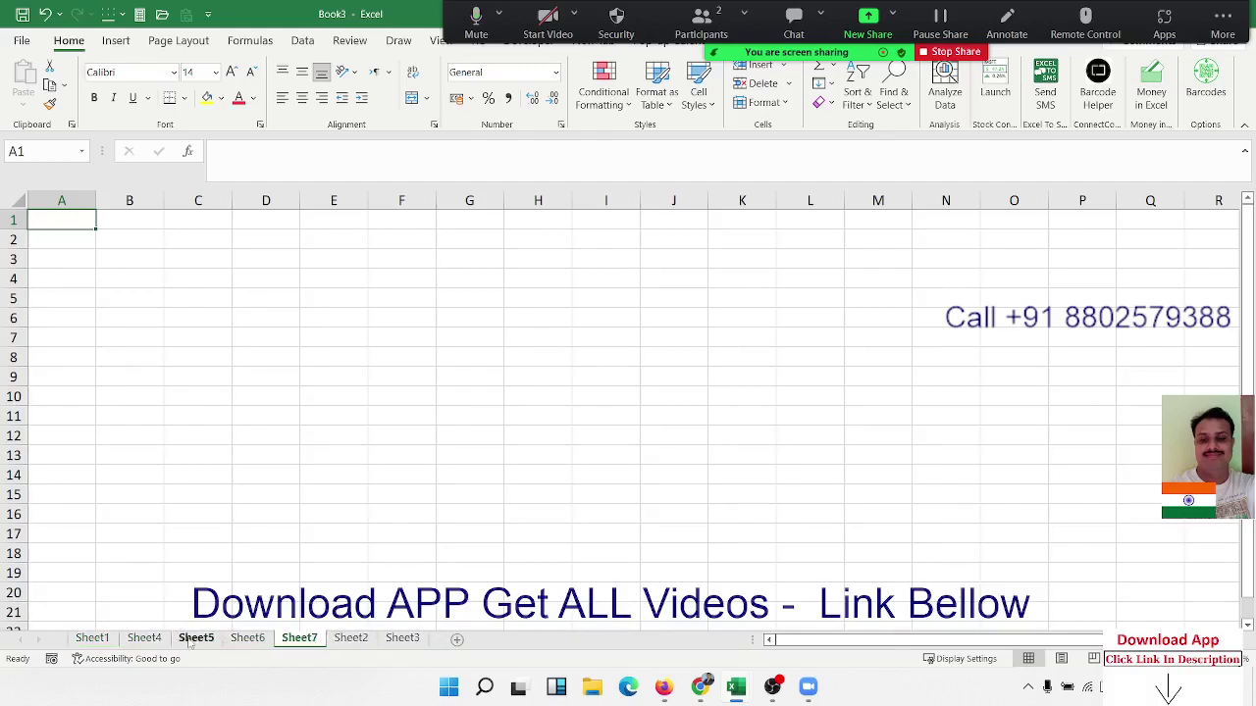
- Step through the sheet tabs, add Sheet8 after Sheet2, and return to Sheet1 cell A1
left_click(108, 639)
left_click(147, 639)
left_click(194, 638)
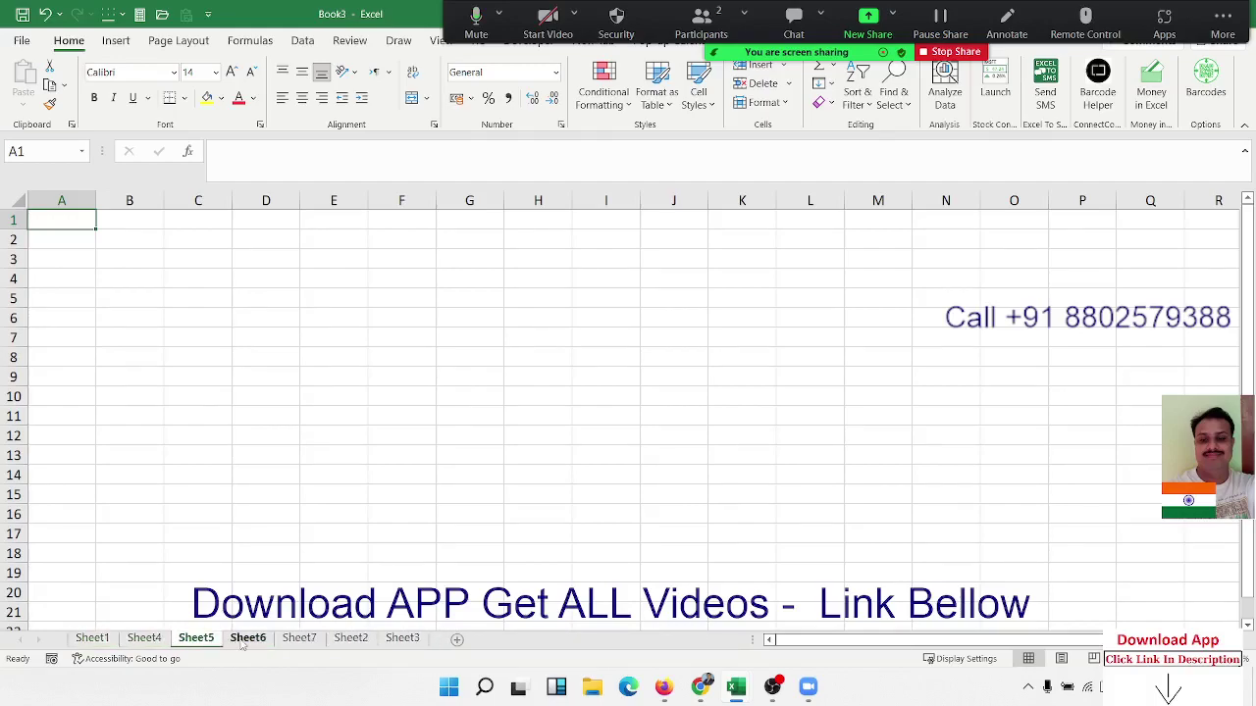
left_click(241, 639)
left_click(299, 639)
left_click(350, 639)
left_click(456, 639)
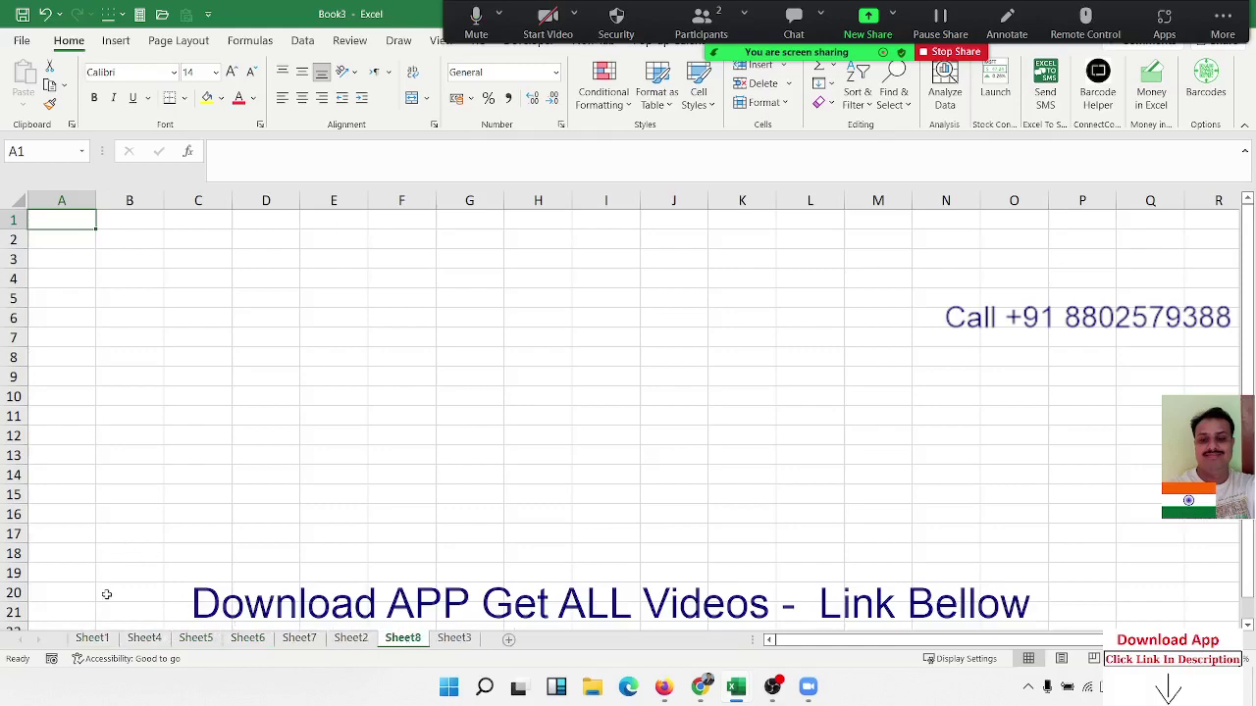
left_click(98, 636)
left_click(104, 343)
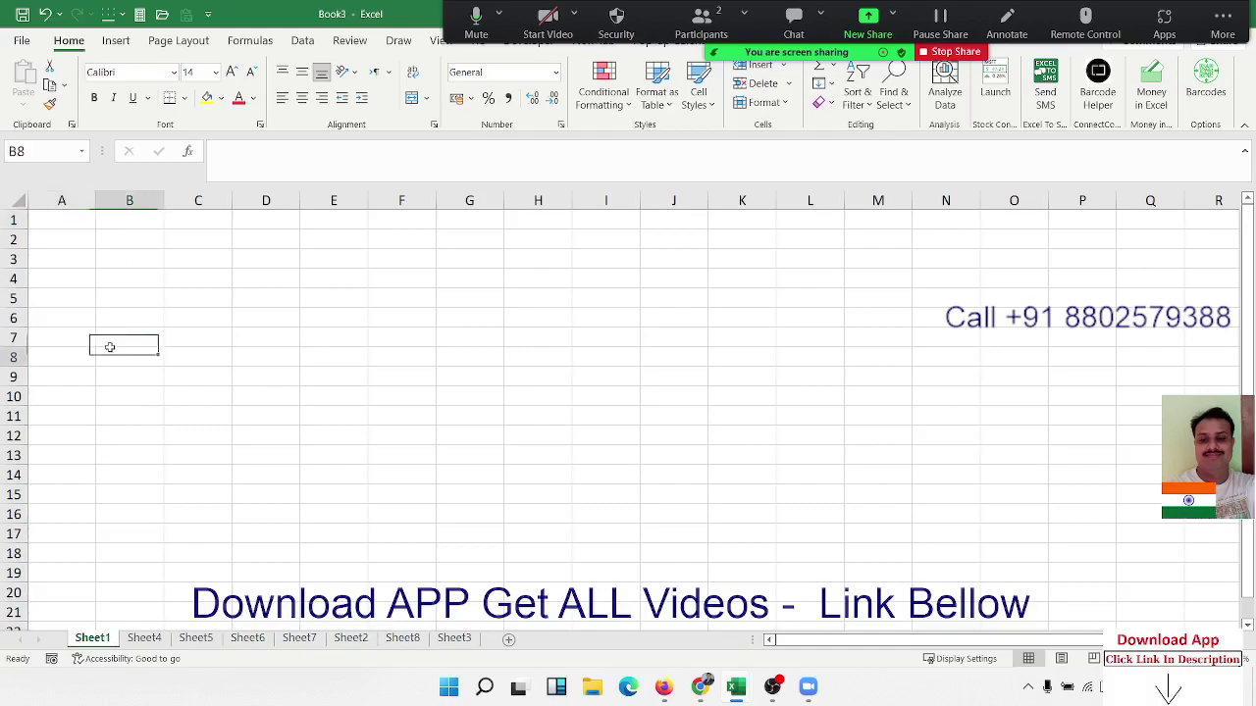
left_click(75, 222)
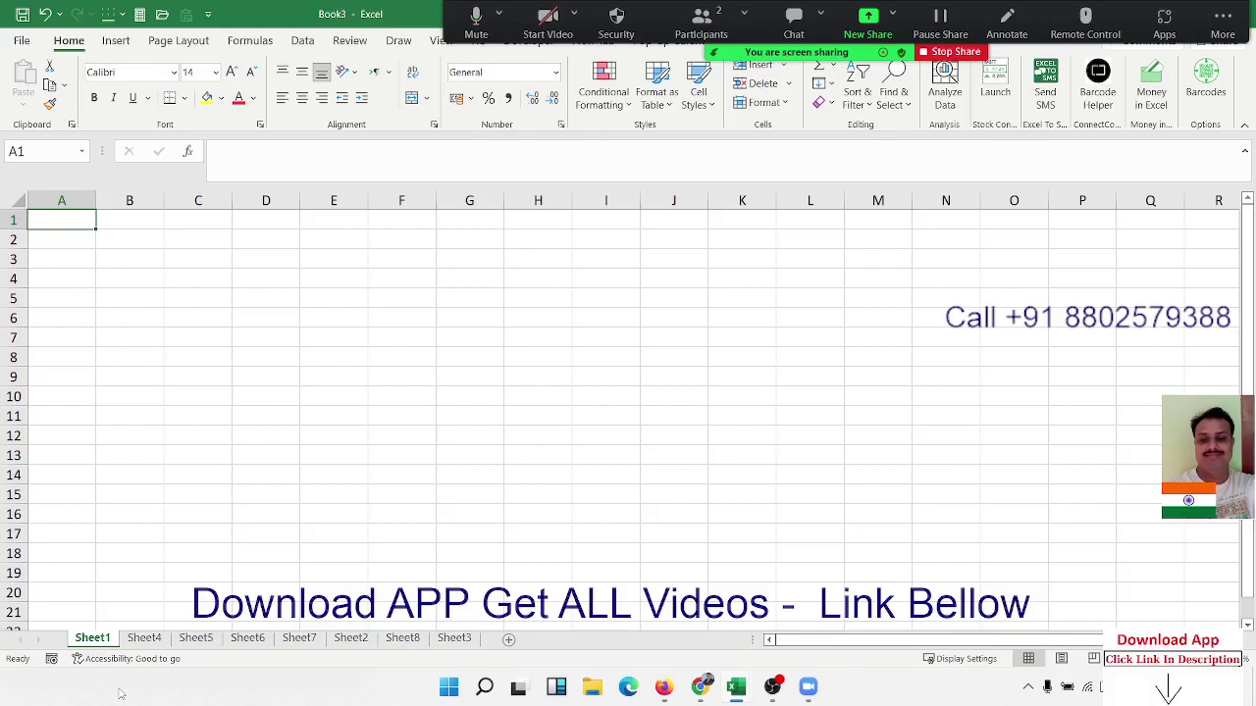
- Group all eight sheets and enter 'Date' in A1 with today's date in B1
left_click(458, 639, "shift")
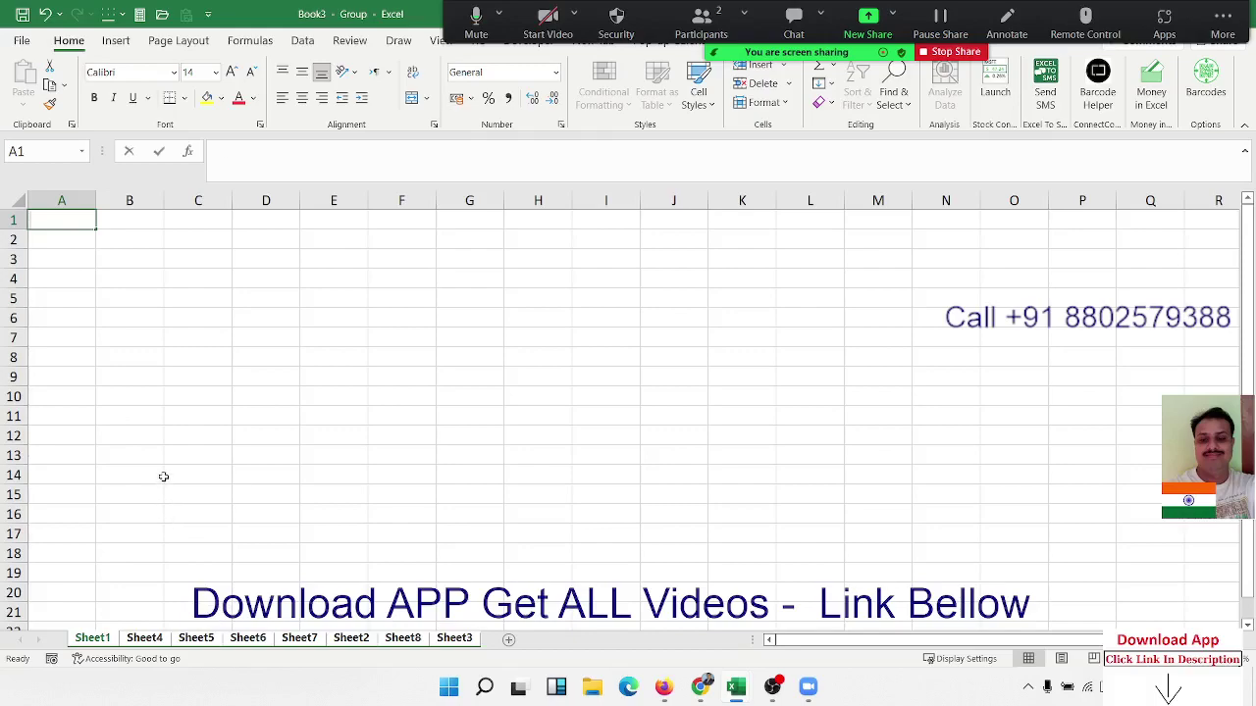
type("Date")
key("Tab")
key("ctrl+semicolon")
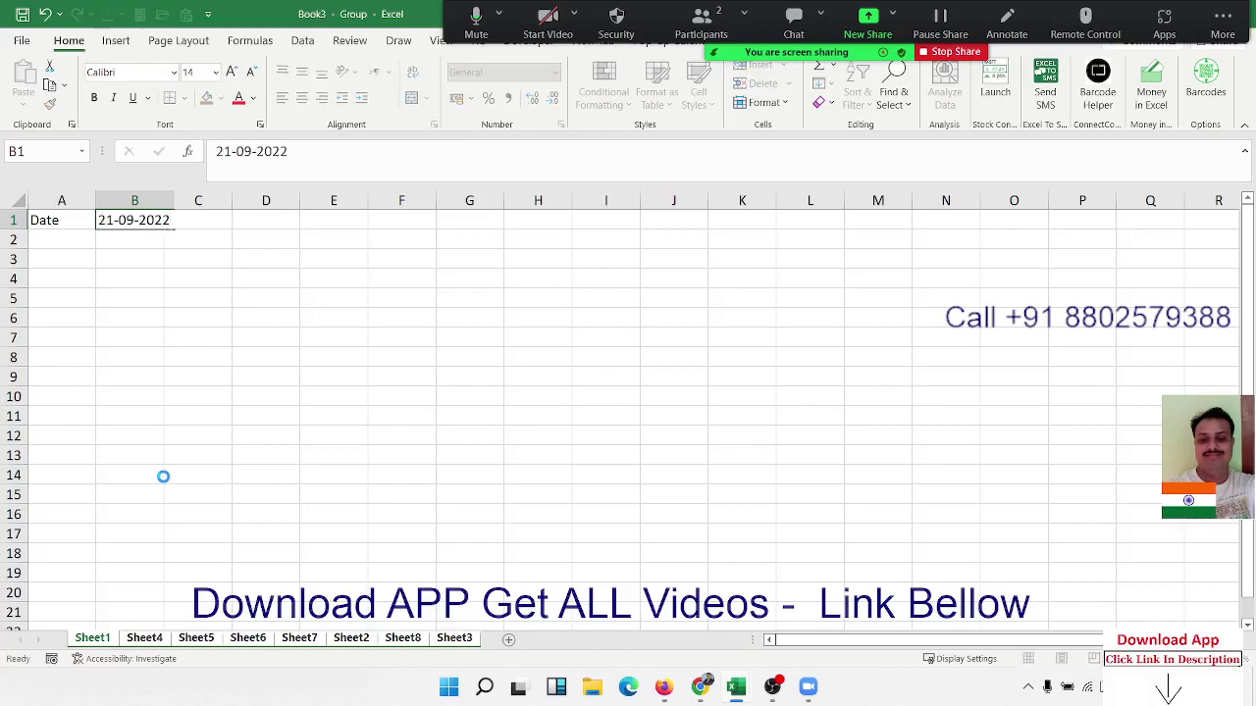
key("Return")
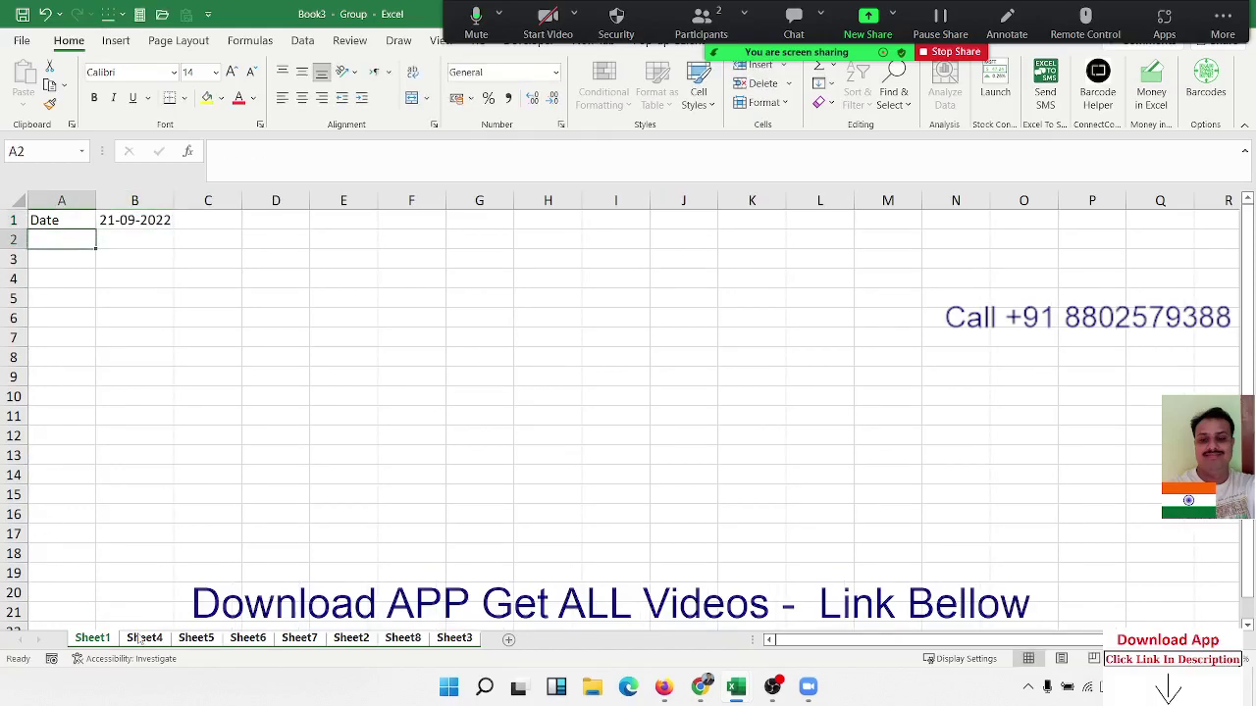
- Check every sheet shows the Date entries, ending back on Sheet1
left_click(144, 638)
left_click(196, 638)
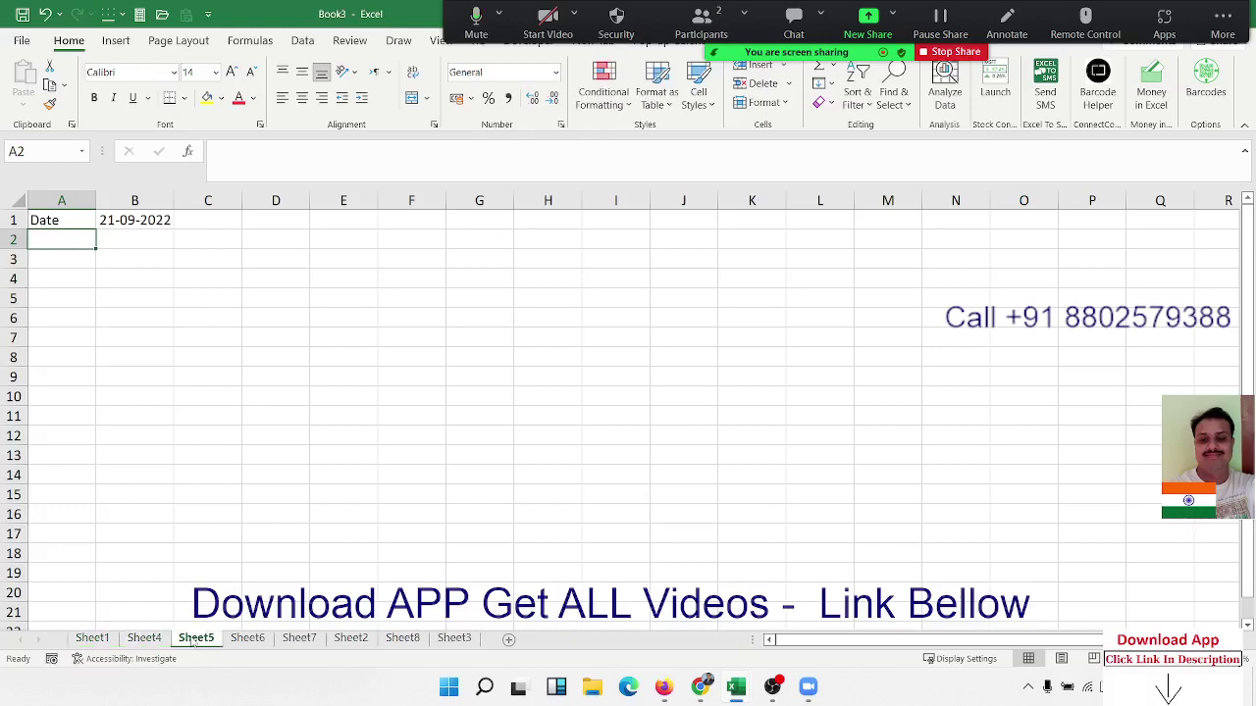
left_click(247, 638)
left_click(299, 638)
left_click(352, 639)
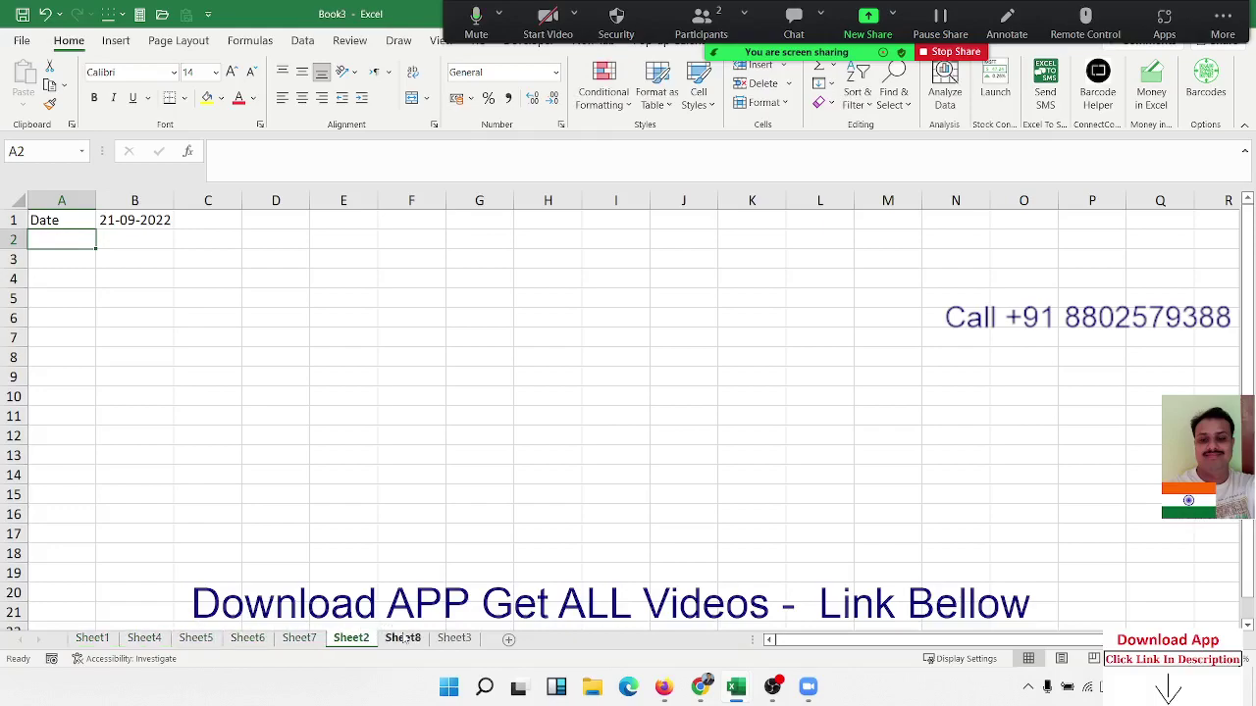
left_click(402, 639)
left_click(447, 639)
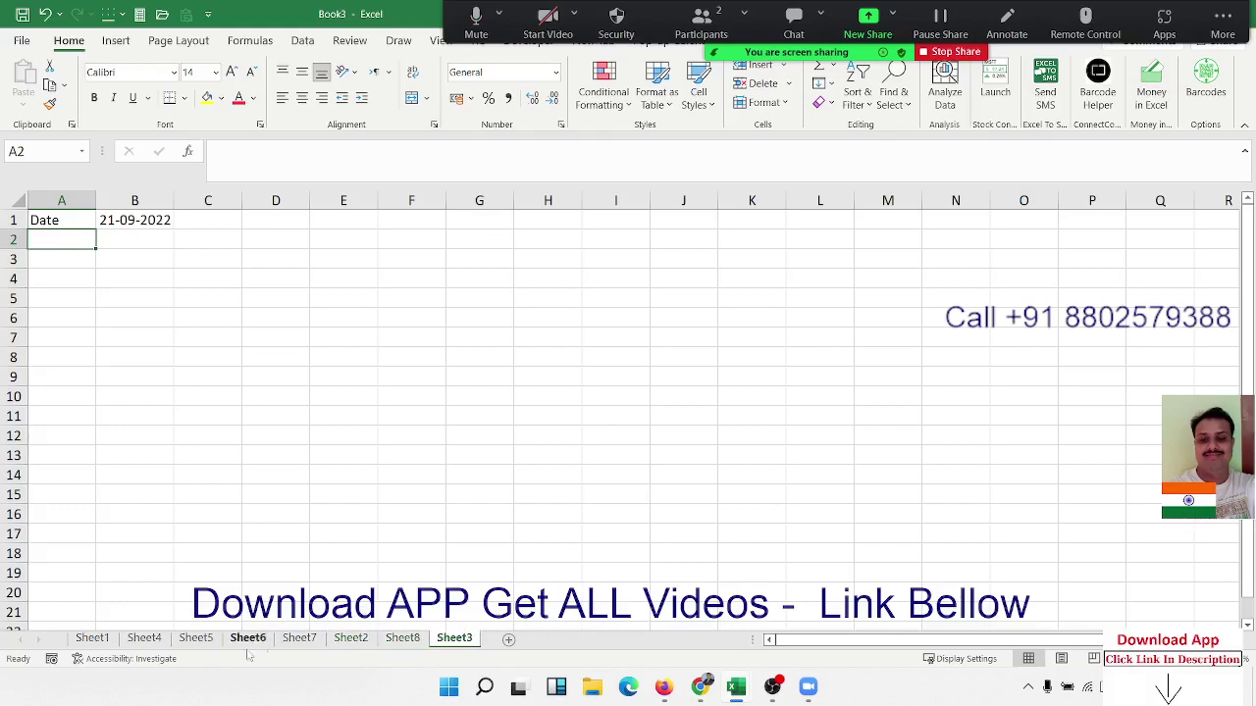
left_click(106, 638)
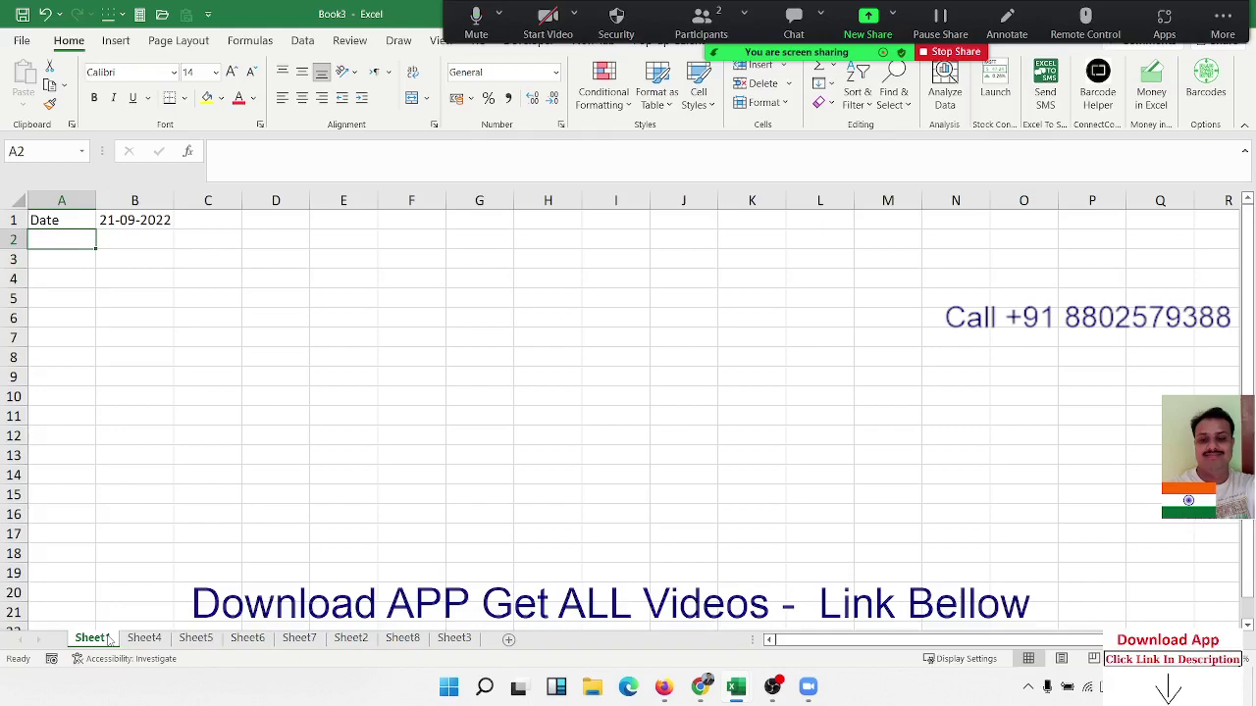
- Group Sheet1, Sheet5, Sheet7 and Sheet8, then enter 'Time' in A3 and 18:20 in B3
left_click(195, 638, "ctrl")
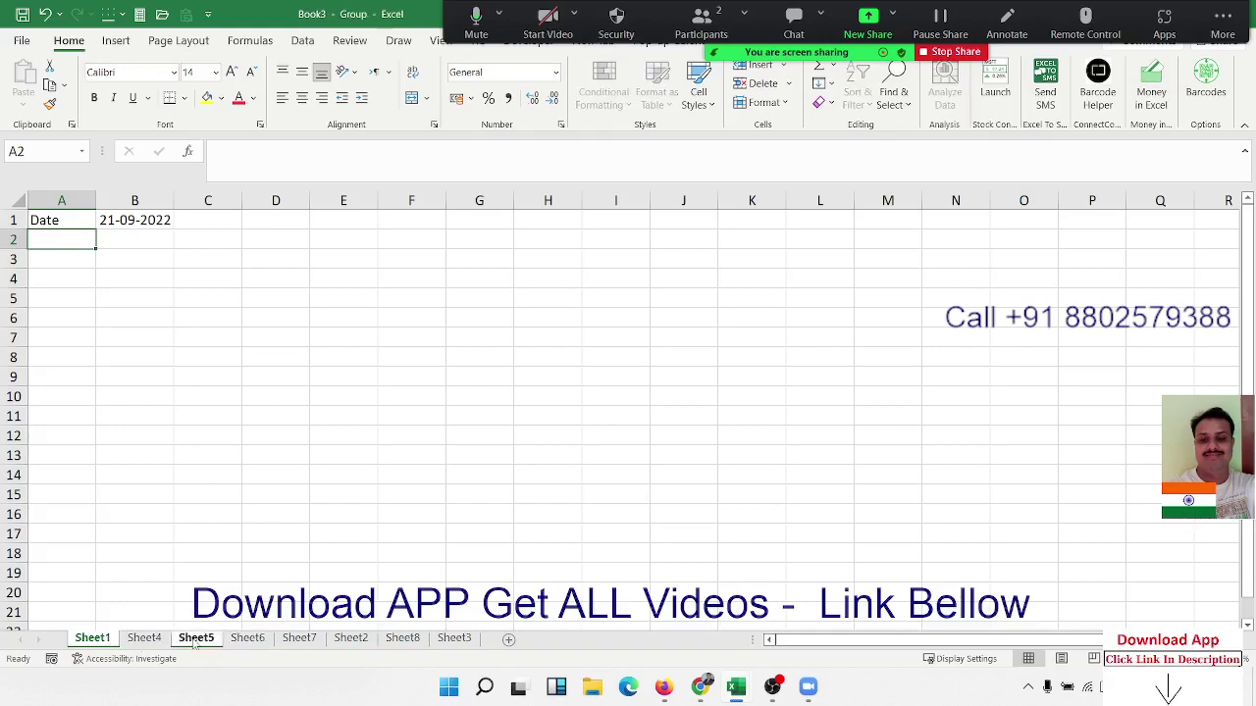
left_click(300, 639, "ctrl")
left_click(402, 638, "ctrl")
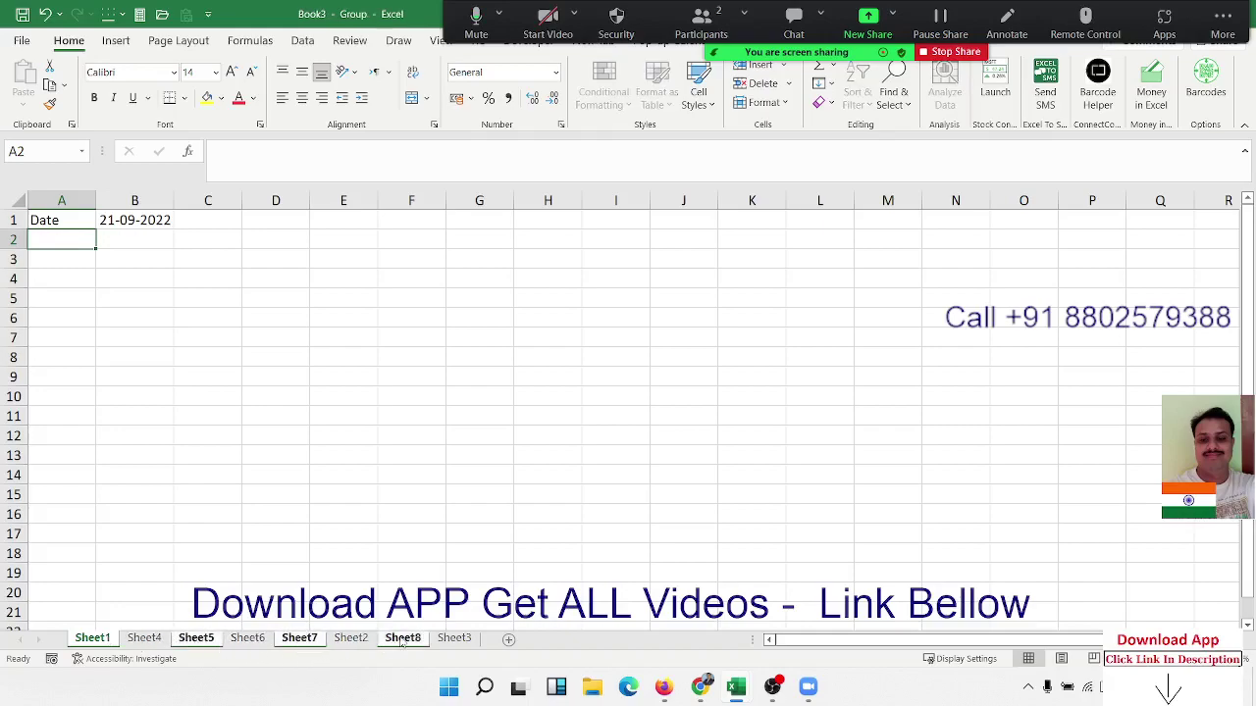
left_click(72, 257)
type("Today")
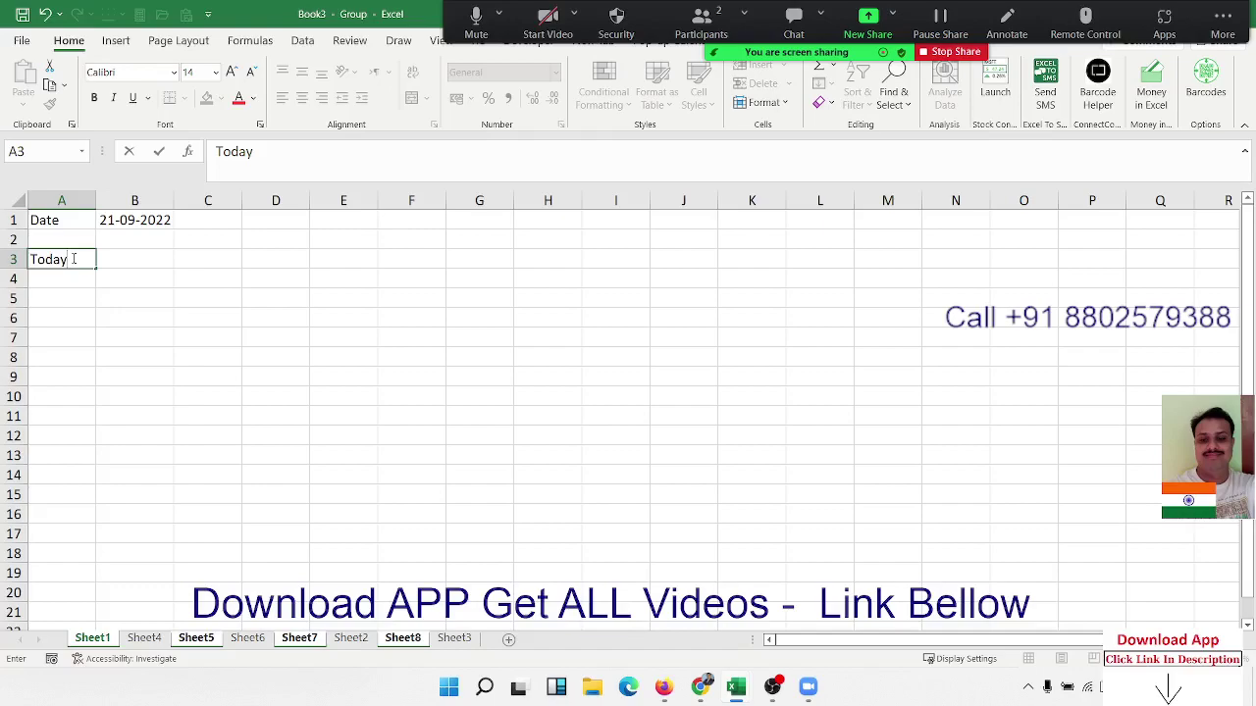
key("BackSpace")
key("BackSpace")
key("BackSpace")
key("BackSpace")
type("ime")
key("Tab")
key("ctrl+semicolon")
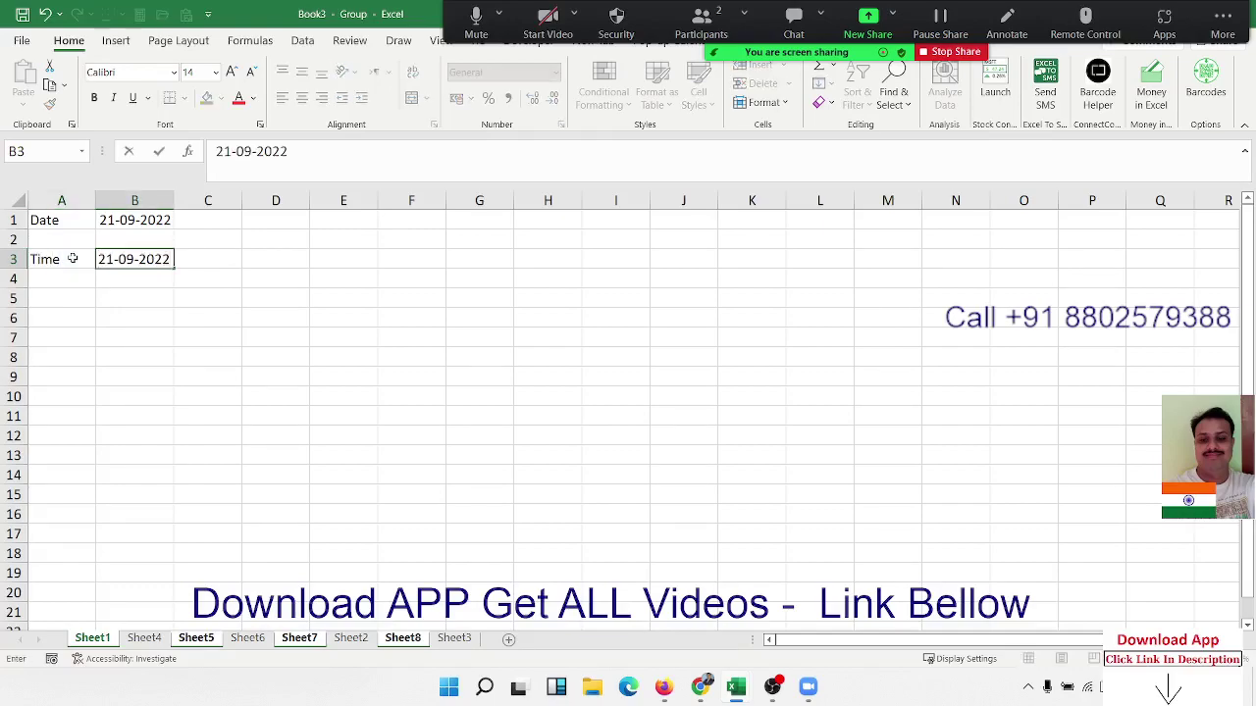
key("Escape")
key("ctrl+shift+semicolon")
key("Return")
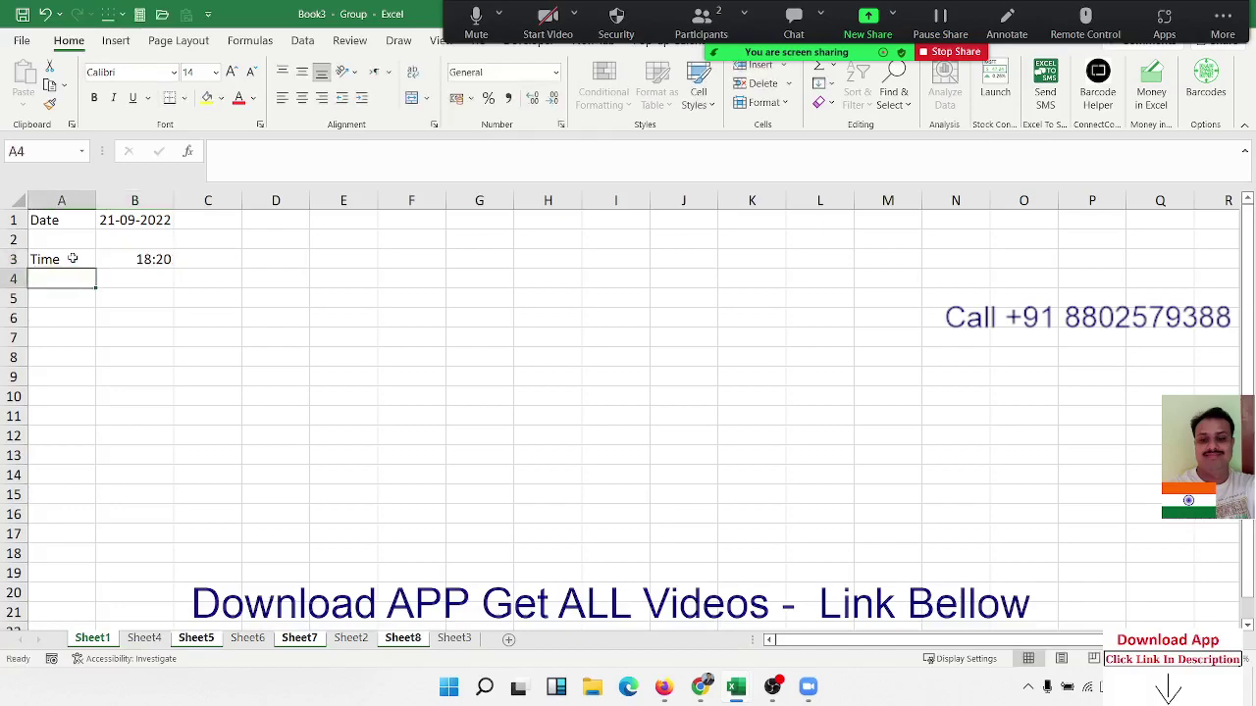
- Fill A3:B3 with yellow on the grouped sheets
left_click(72, 258)
key("shift+Right")
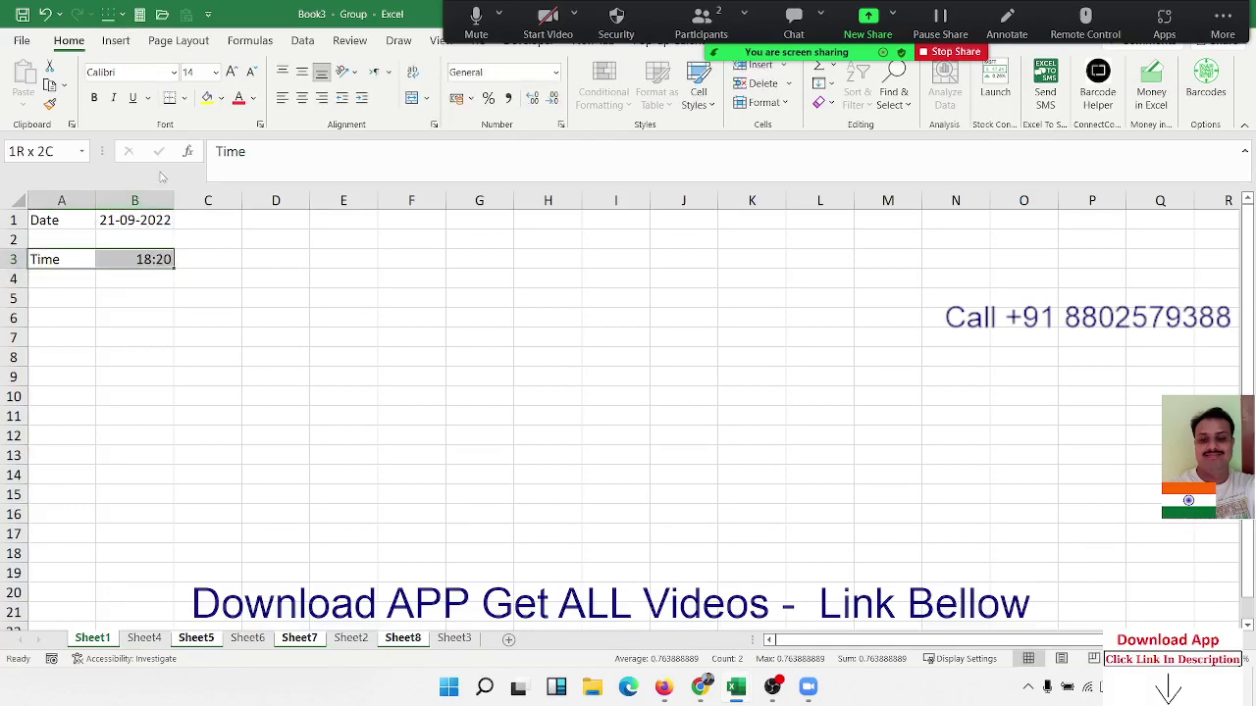
left_click(208, 98)
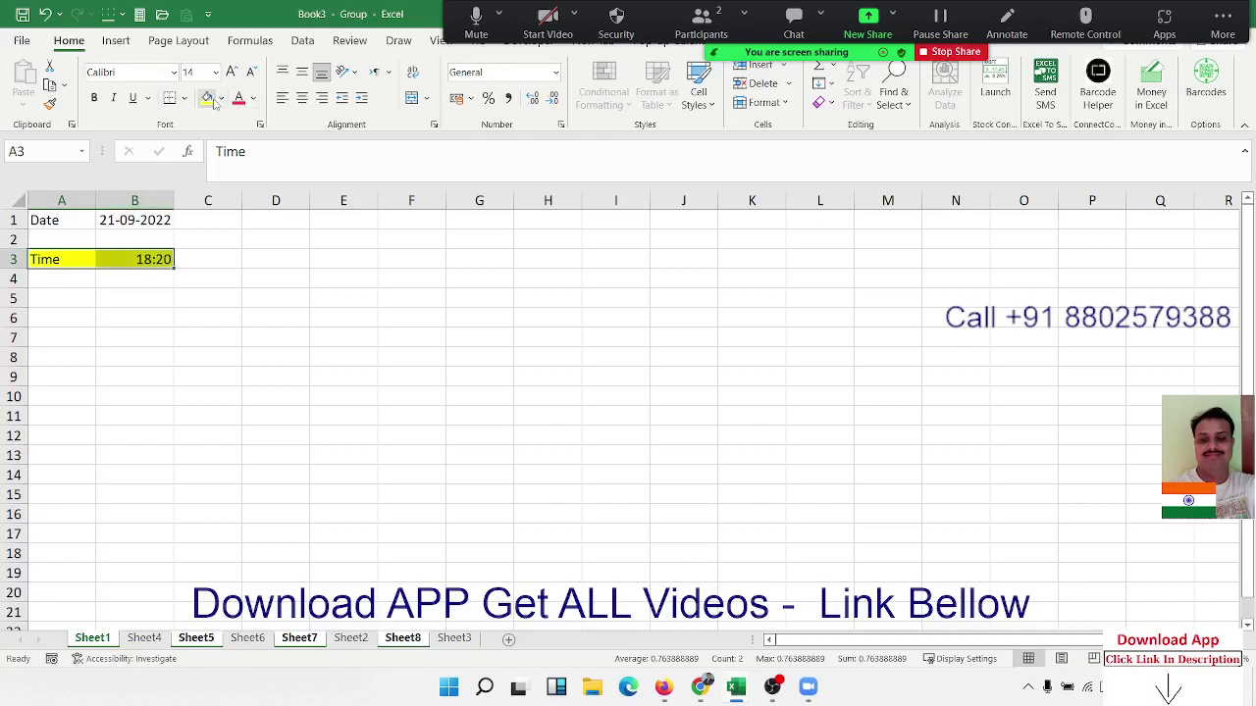
- Check each sheet tab for the Time row, ending on Sheet3
left_click(144, 639)
left_click(196, 641)
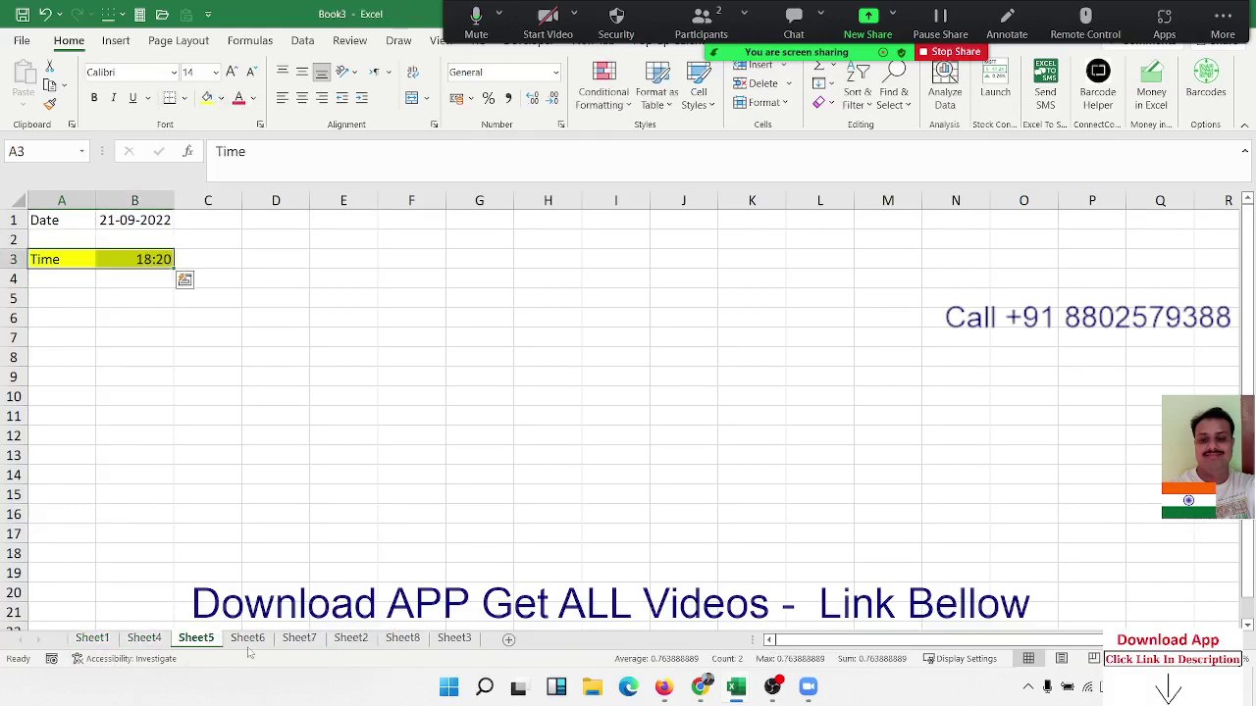
left_click(248, 638)
left_click(299, 639)
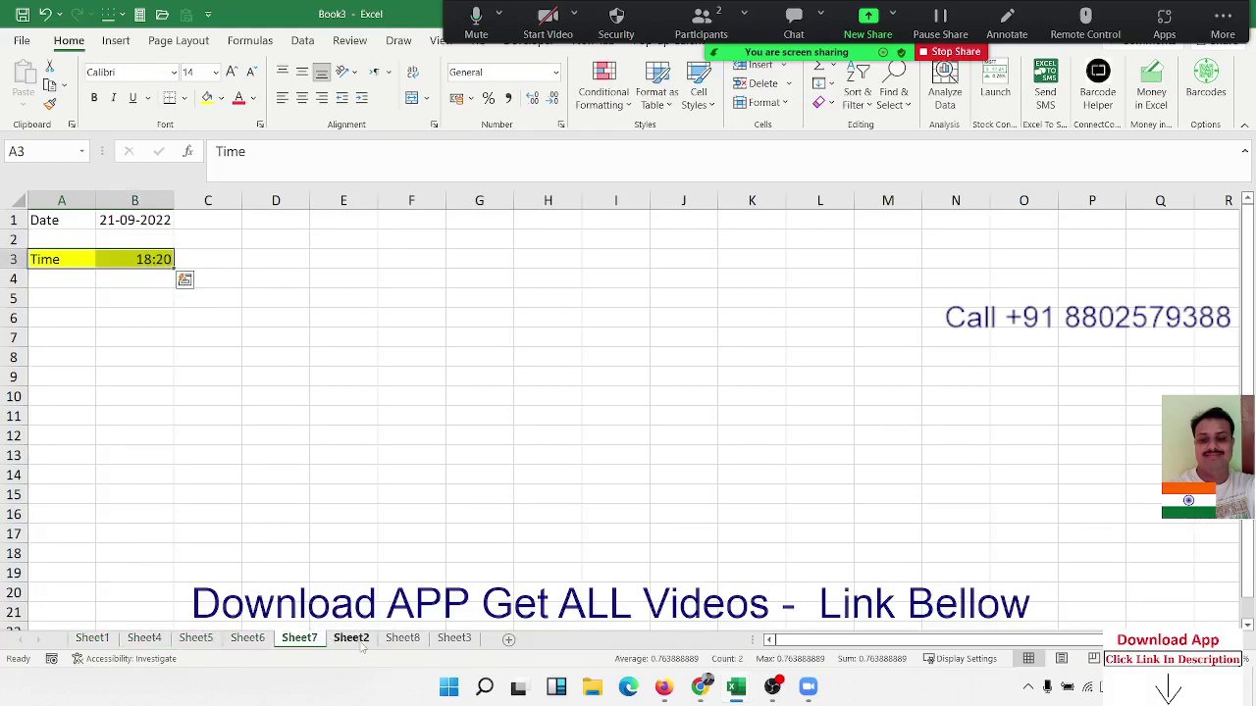
left_click(359, 640)
left_click(400, 640)
left_click(456, 640)
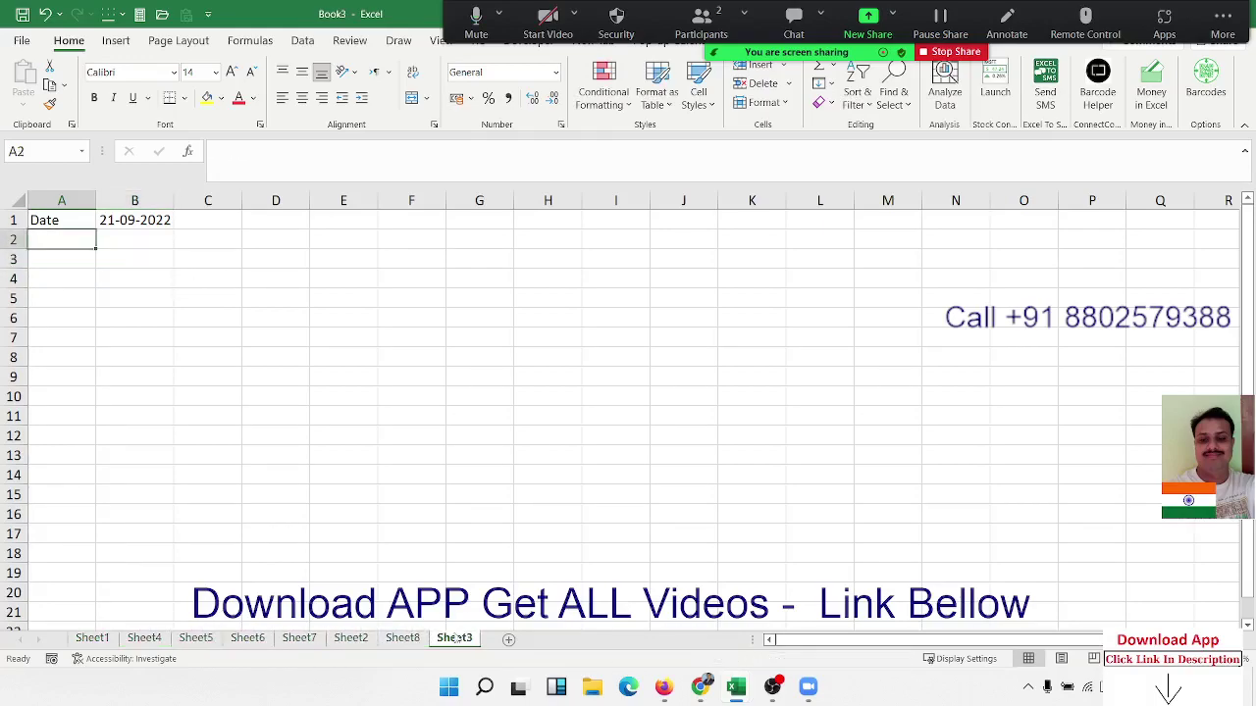
- Restore the Book3 window and close it with Don't Save, returning to Book2
double_click(276, 19)
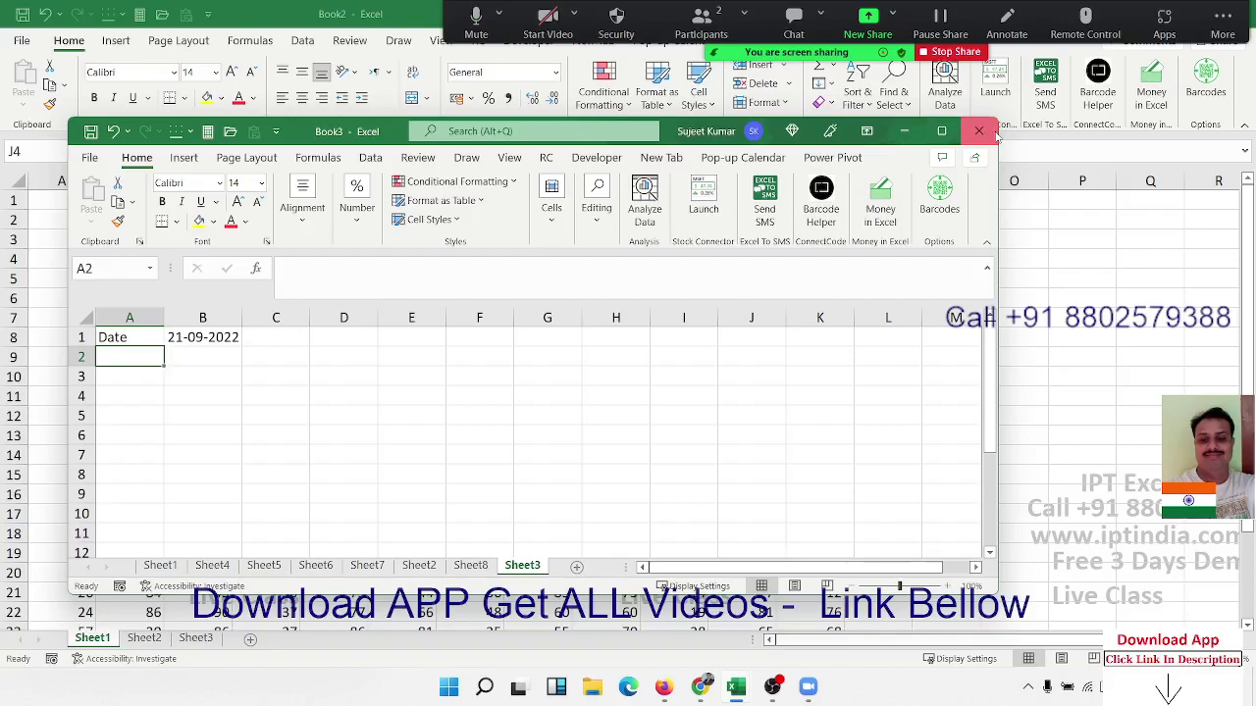
left_click(993, 135)
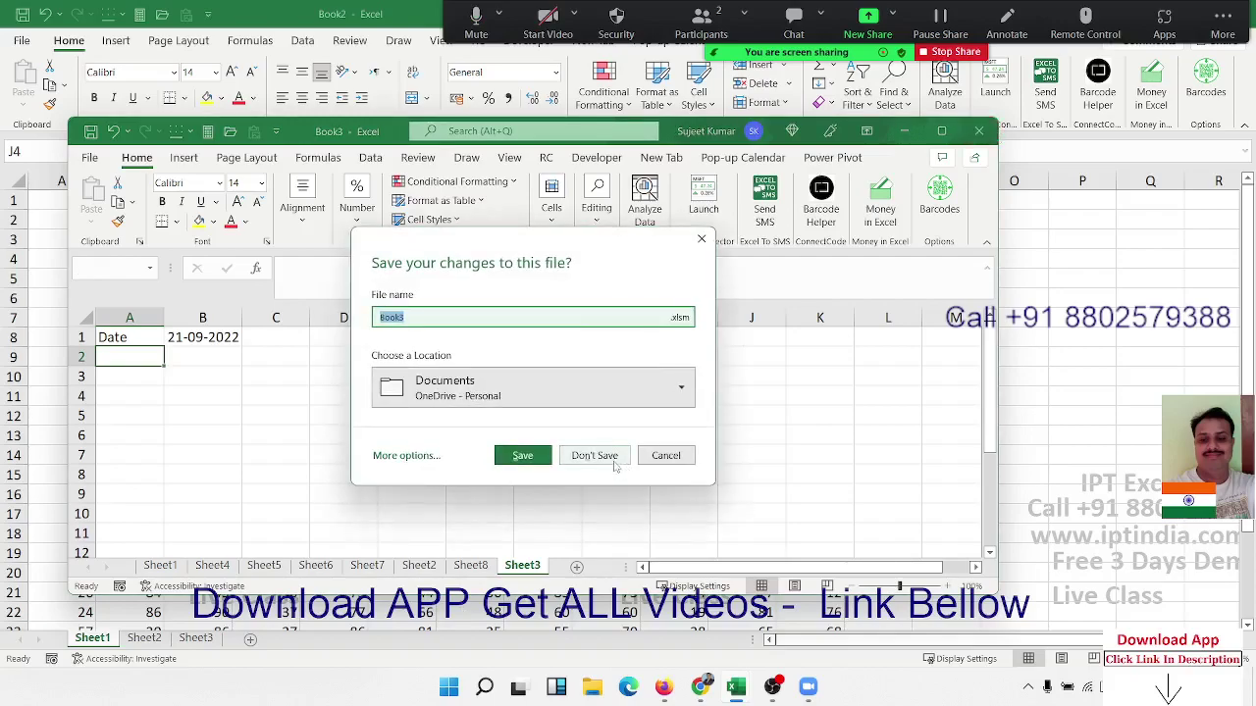
left_click(612, 461)
left_click(555, 402)
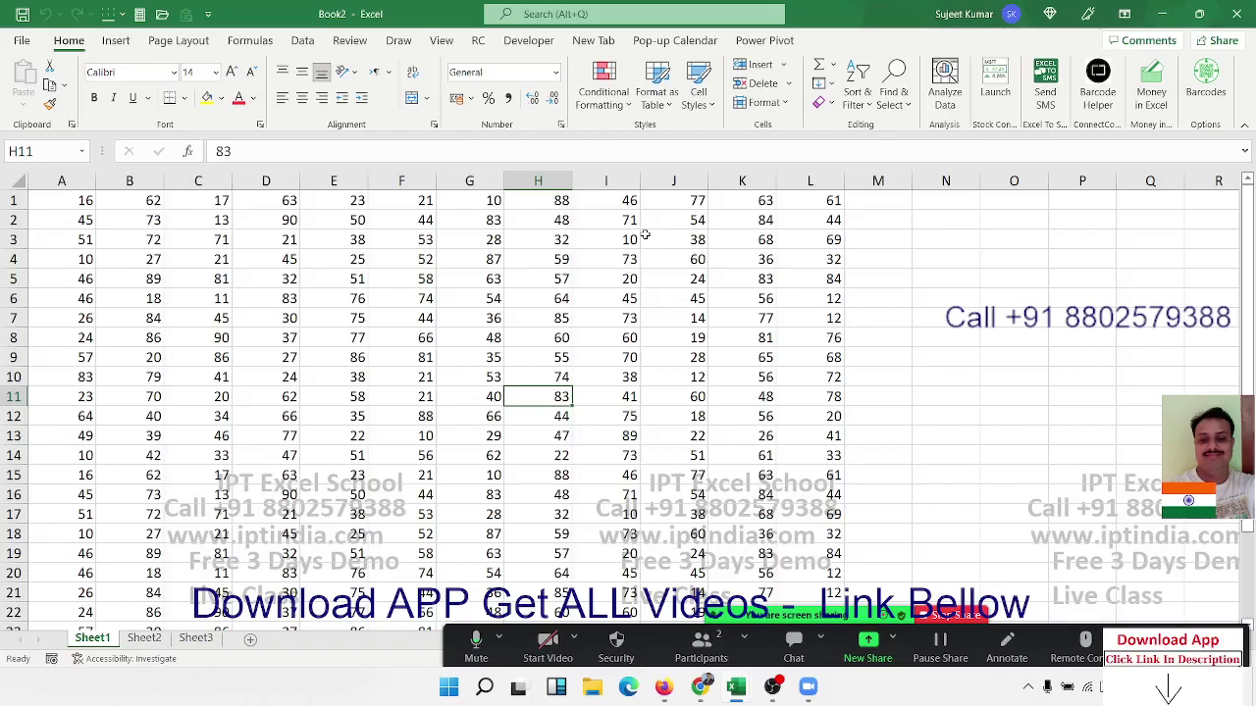
- Search Help for 'Shortcut' and open the Excel keyboard shortcuts article
left_click(531, 18)
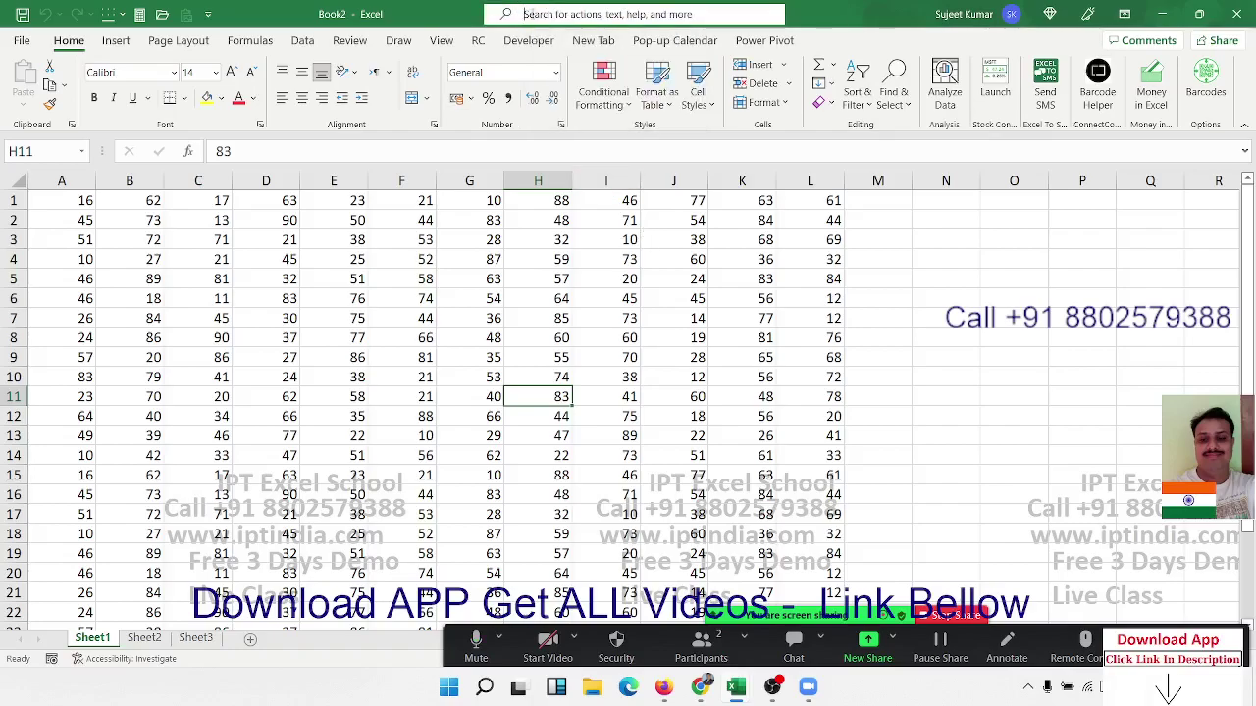
type("Shor")
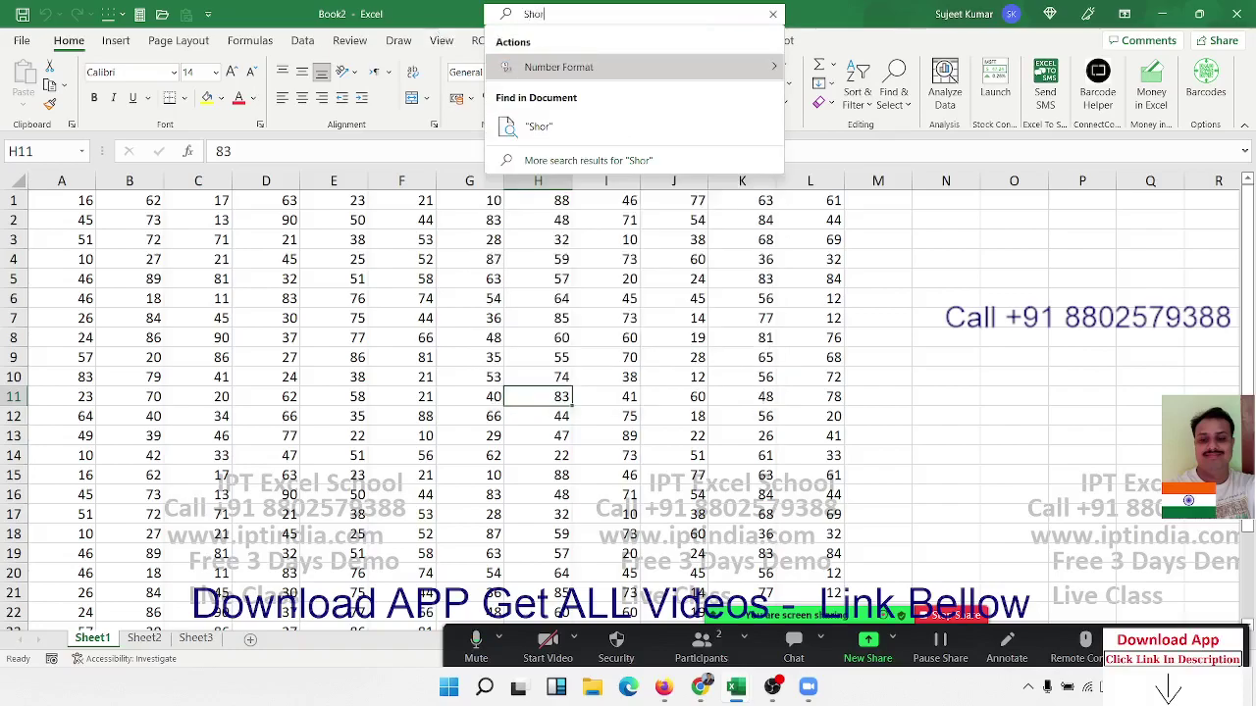
type("tcut")
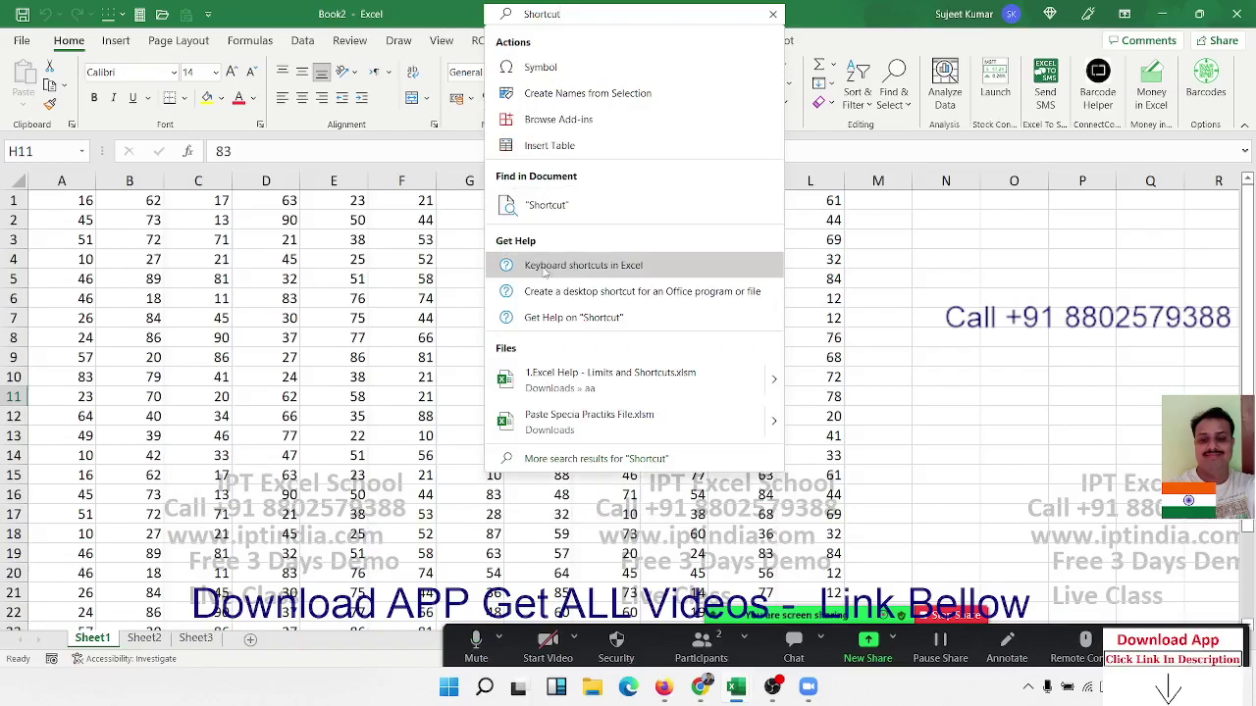
left_click(545, 273)
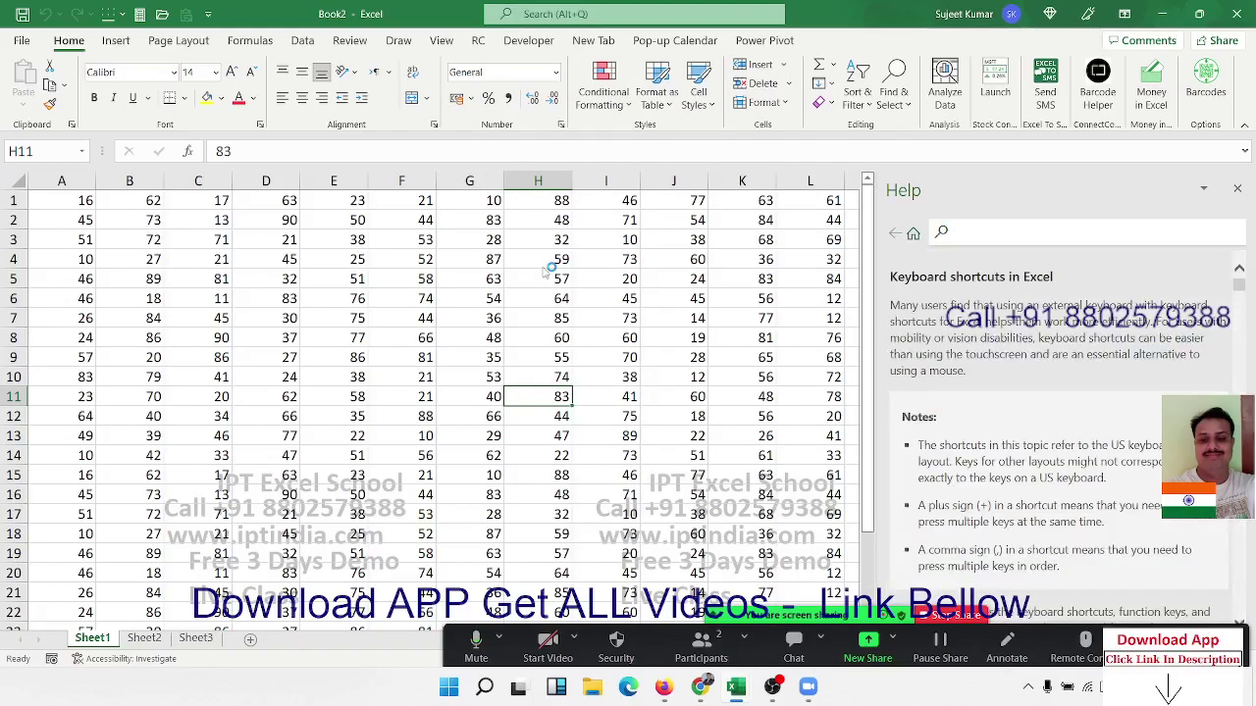
- Scroll the article down to the Arrow keys and Other useful shortcut keys sections
scroll(1109, 377, "down", 3)
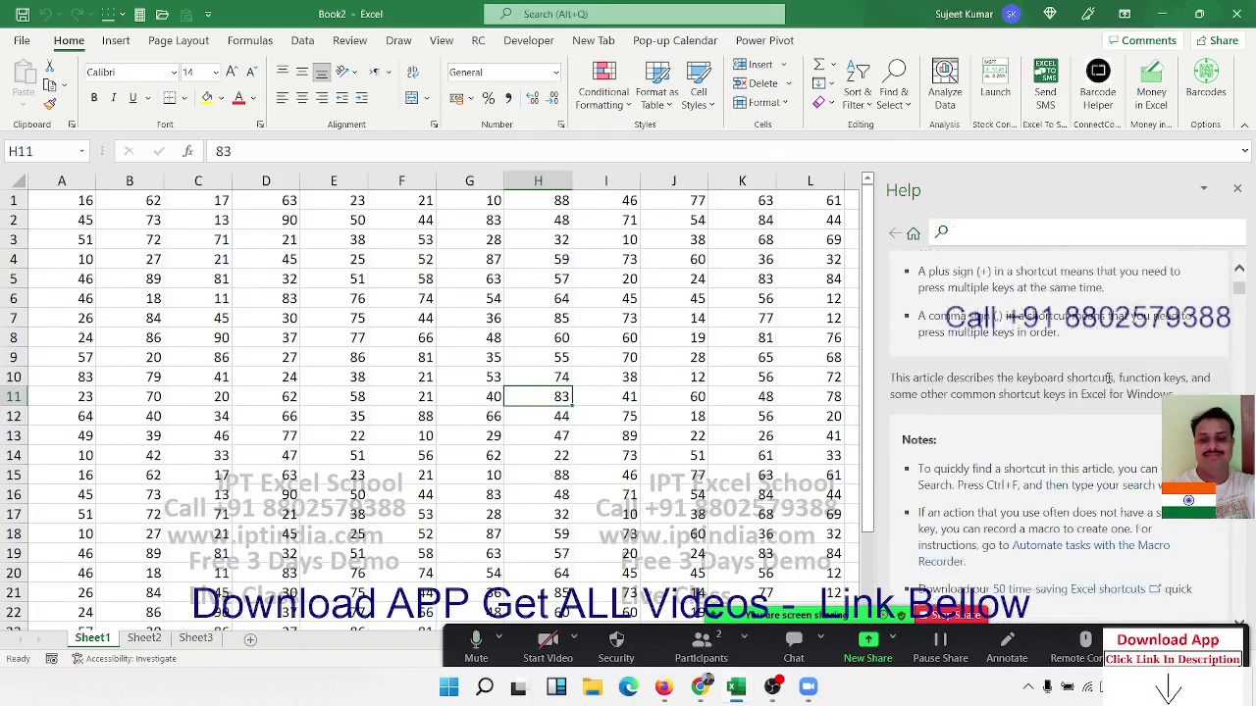
scroll(1109, 378, "down", 2)
scroll(1105, 388, "up", 5)
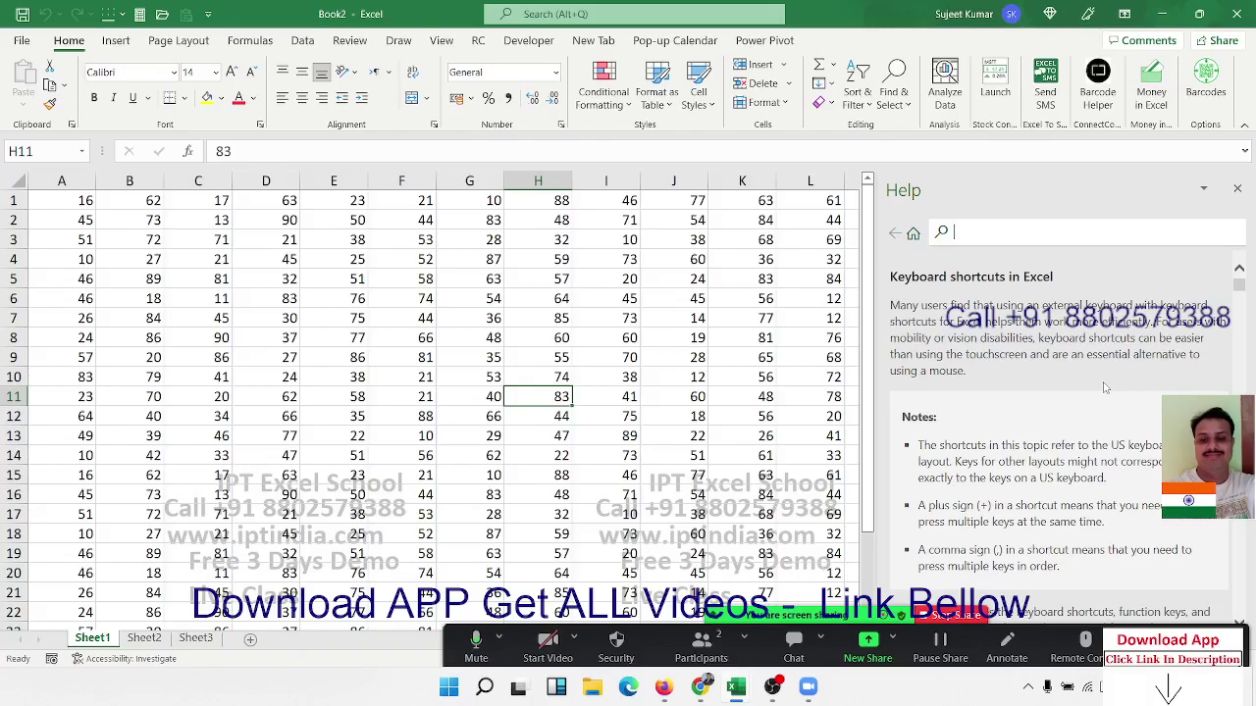
scroll(1105, 389, "down", 3)
scroll(1104, 389, "down", 3)
scroll(1102, 390, "down", 3)
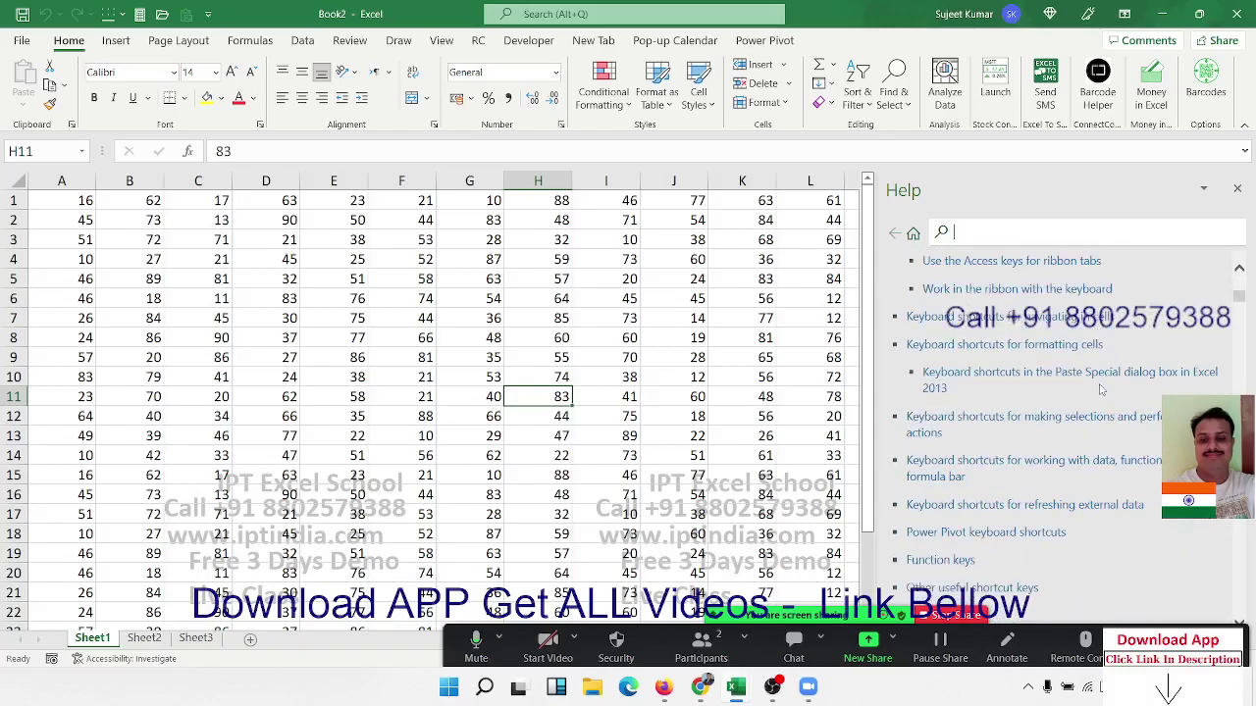
scroll(1099, 391, "down", 3)
scroll(1099, 390, "down", 3)
scroll(1099, 391, "up", 5)
scroll(1099, 391, "up", 3)
scroll(1099, 391, "down", 5)
scroll(1095, 388, "down", 3)
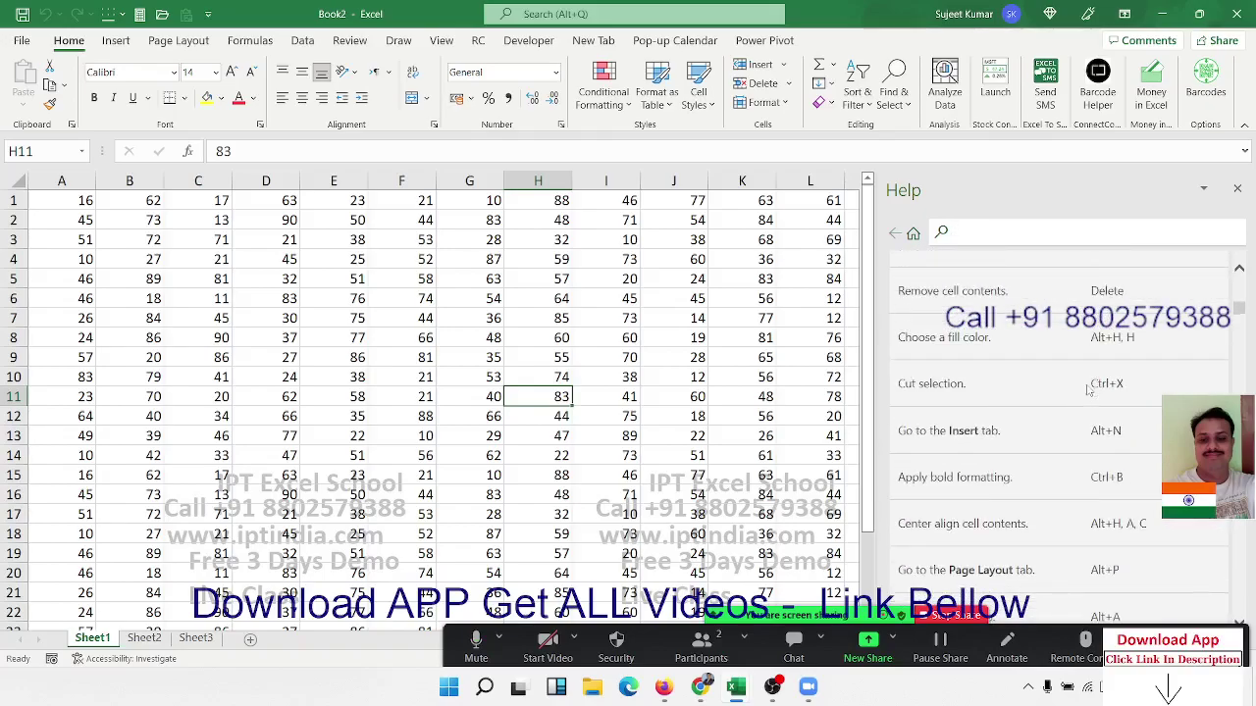
scroll(1093, 386, "down", 3)
scroll(1091, 386, "down", 3)
scroll(1088, 384, "down", 3)
scroll(1088, 383, "down", 3)
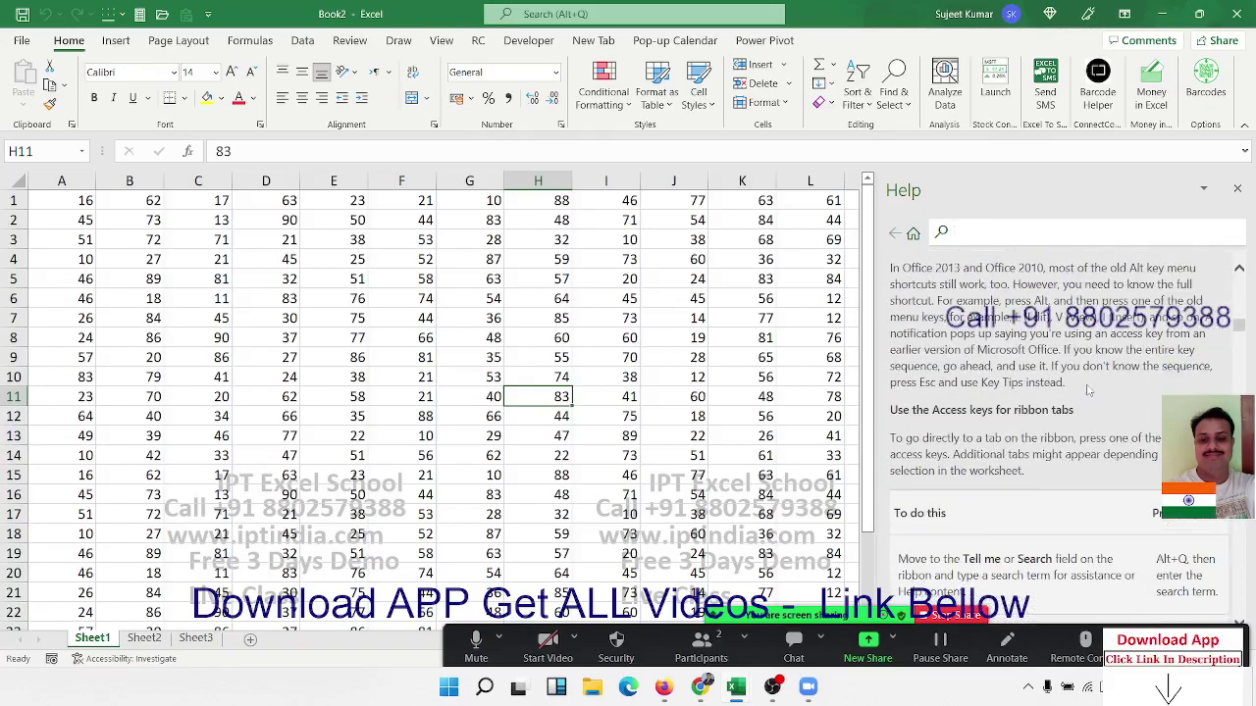
scroll(1087, 385, "down", 3)
scroll(1088, 386, "down", 3)
scroll(1089, 391, "down", 3)
scroll(1087, 391, "down", 3)
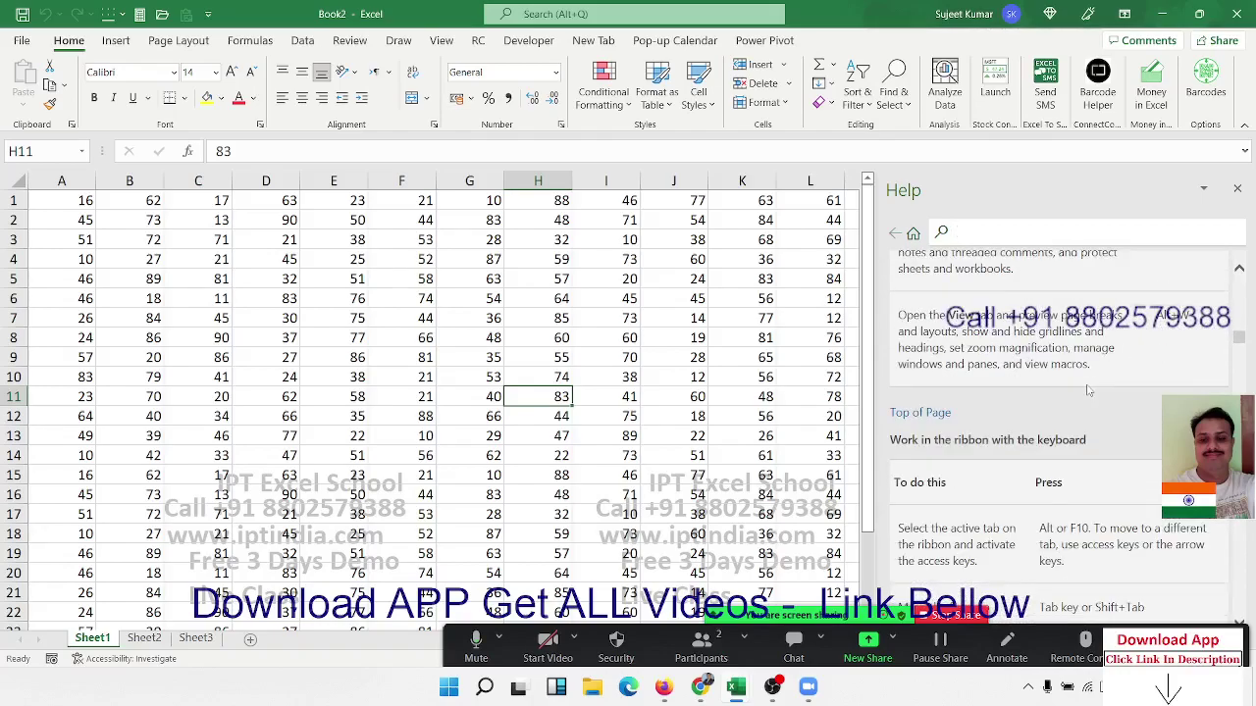
scroll(1087, 386, "down", 3)
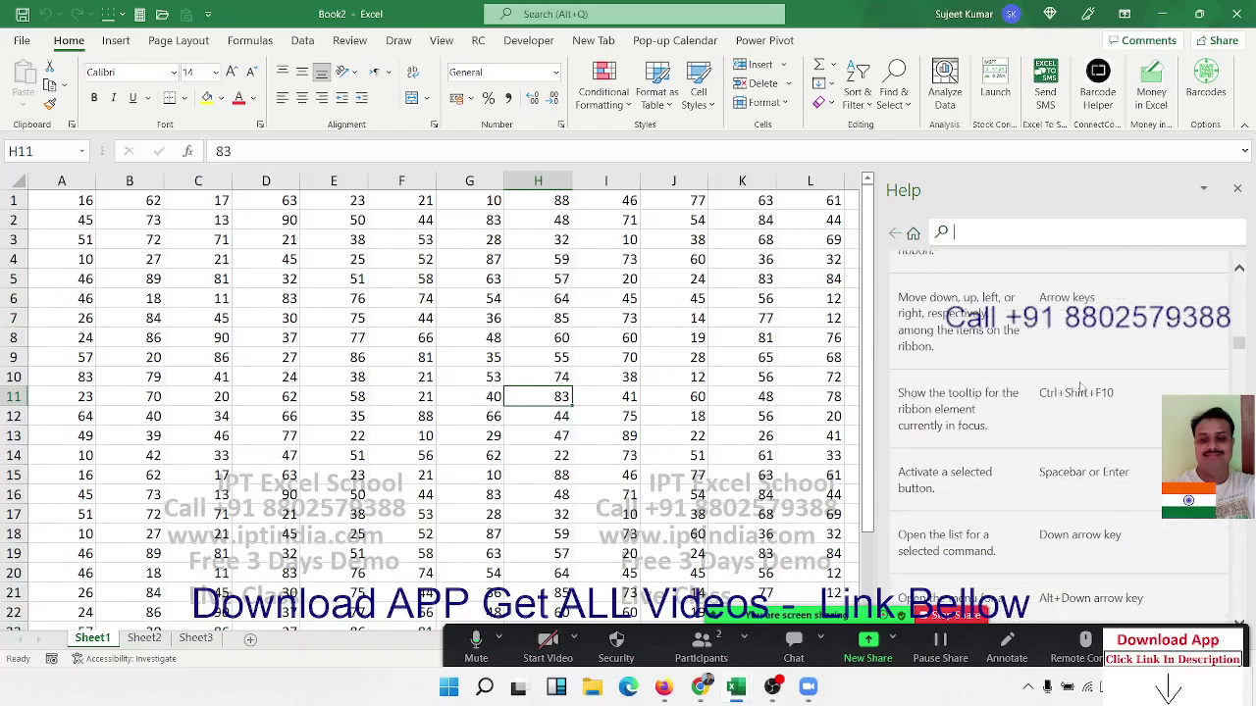
scroll(1079, 387, "down", 3)
scroll(1078, 389, "down", 3)
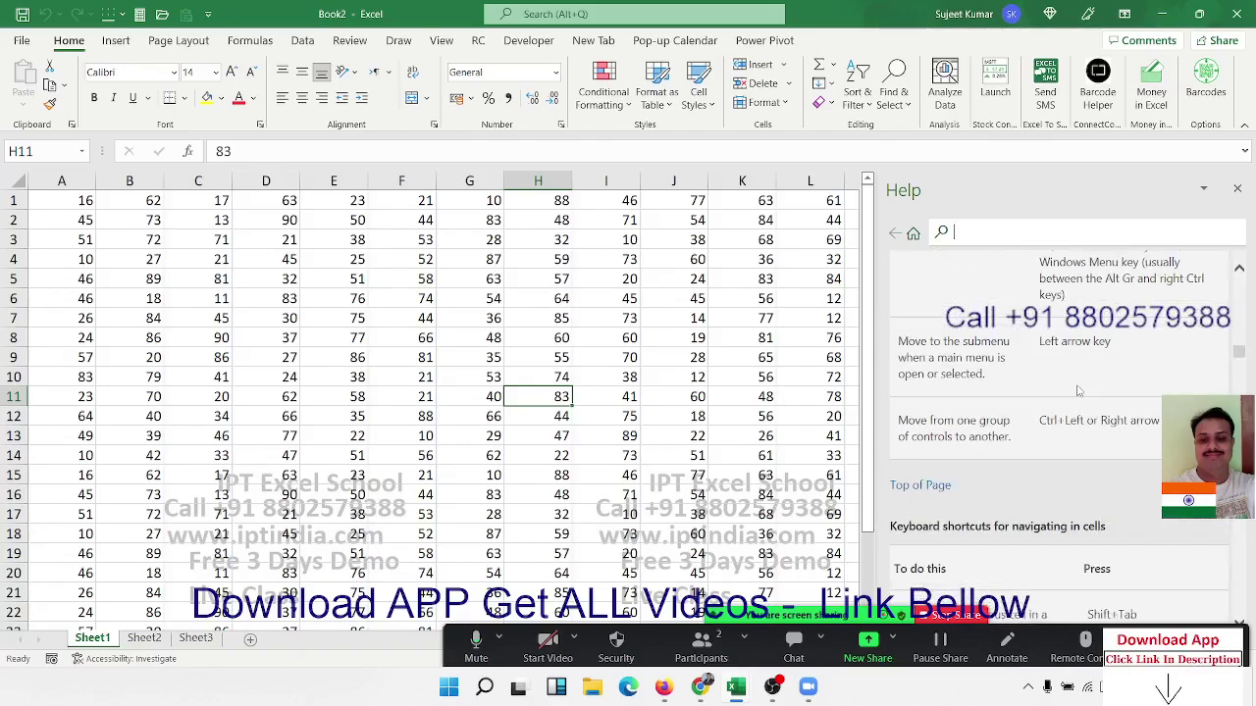
scroll(1076, 392, "down", 3)
scroll(1076, 393, "down", 3)
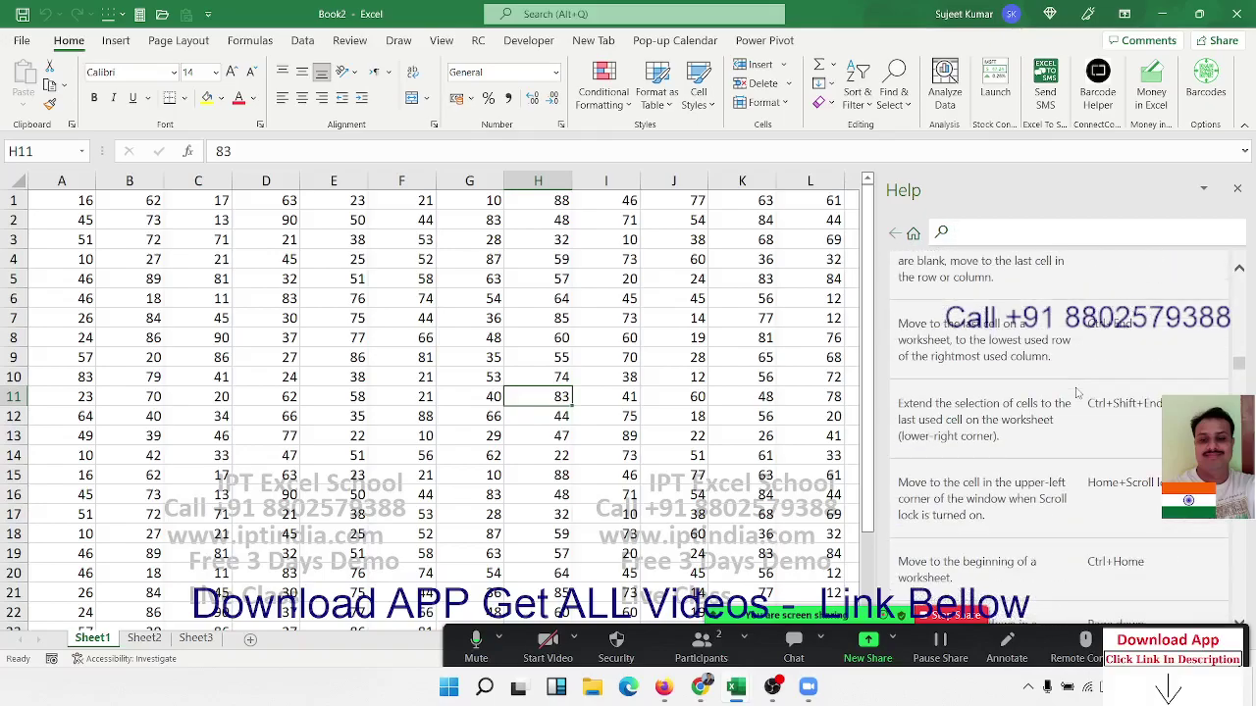
scroll(1076, 392, "down", 3)
scroll(1074, 394, "down", 3)
scroll(1072, 398, "down", 3)
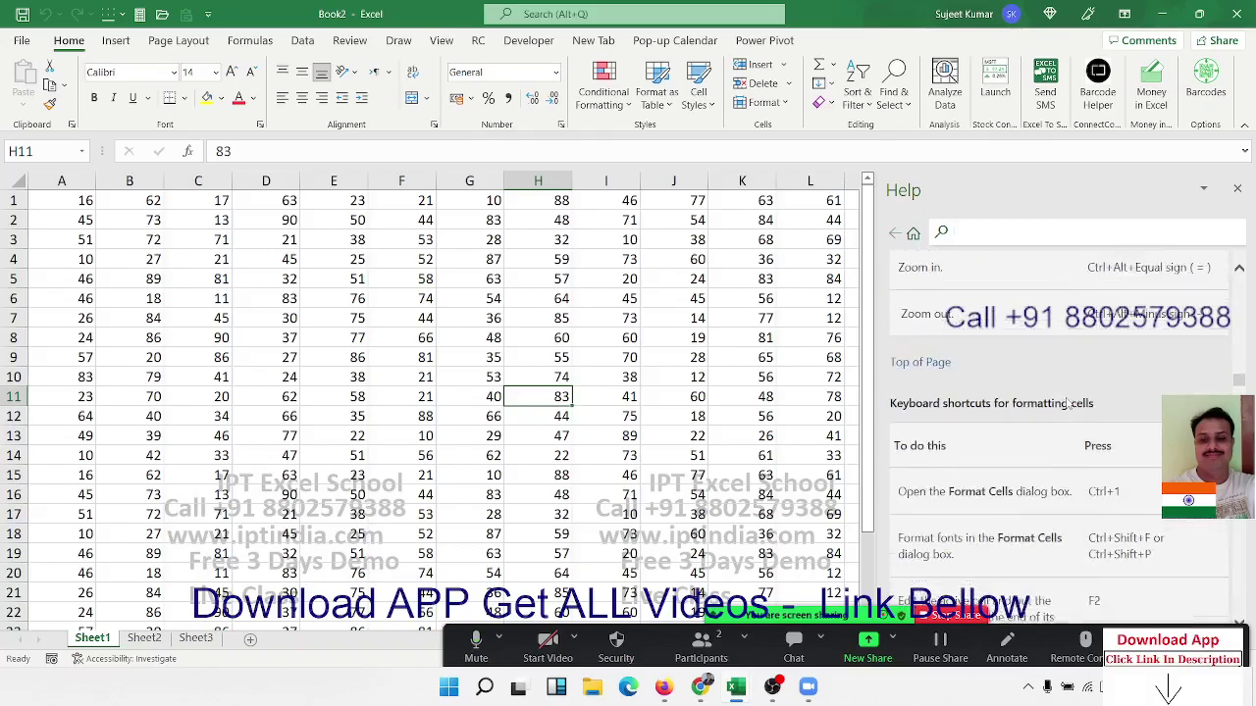
scroll(1067, 403, "down", 3)
scroll(1068, 402, "down", 5)
scroll(1067, 402, "down", 5)
scroll(1068, 402, "down", 5)
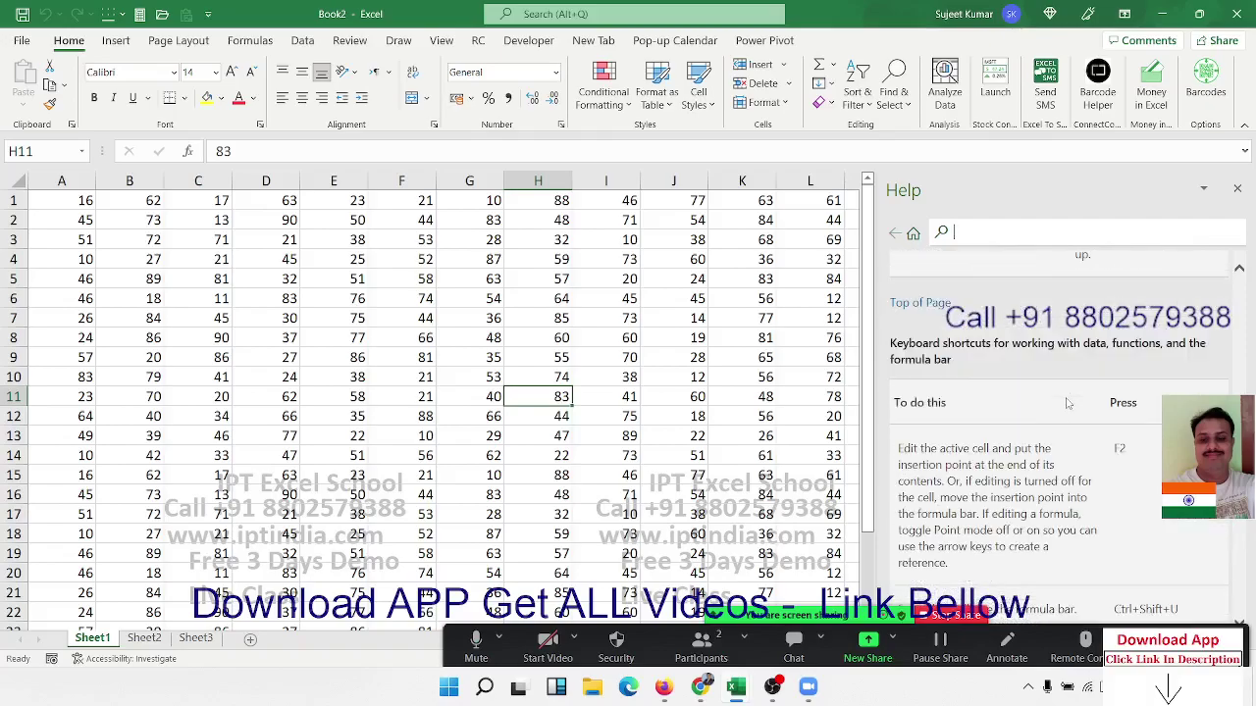
scroll(1068, 402, "up", 3)
scroll(1067, 402, "down", 5)
scroll(1068, 403, "down", 5)
scroll(1067, 402, "down", 5)
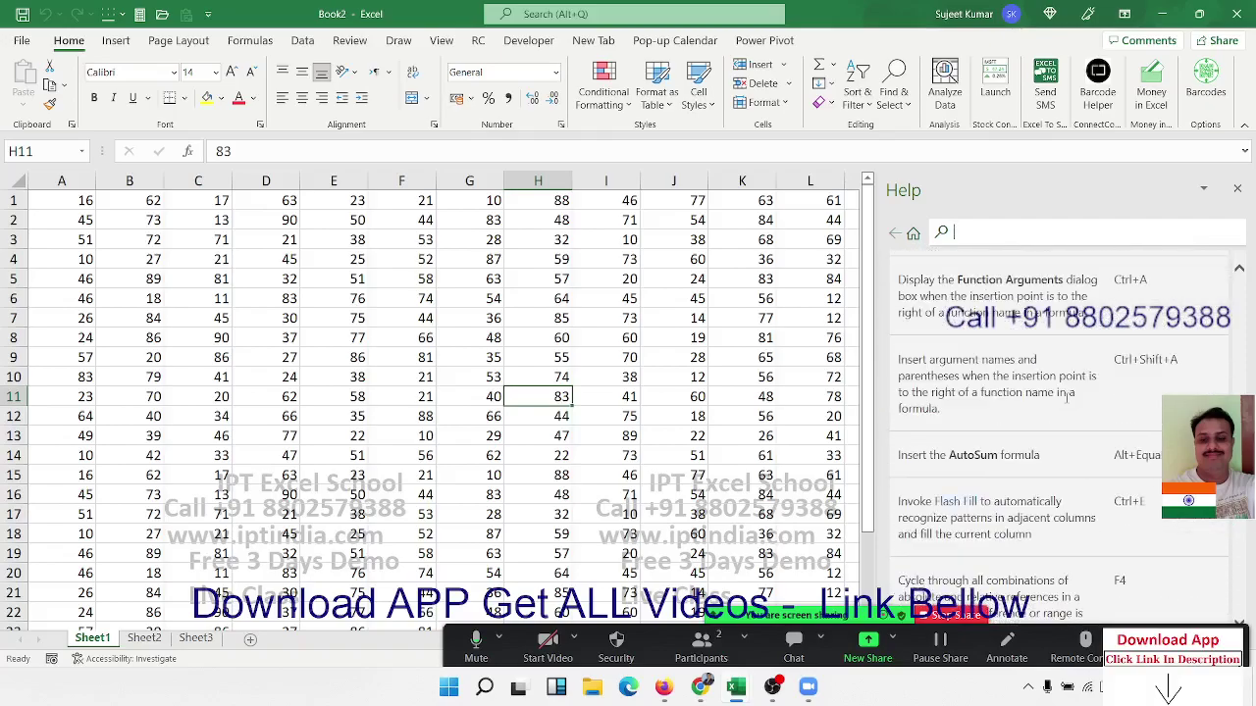
scroll(1067, 403, "down", 5)
scroll(1068, 402, "down", 5)
scroll(1068, 403, "down", 5)
scroll(1067, 402, "down", 5)
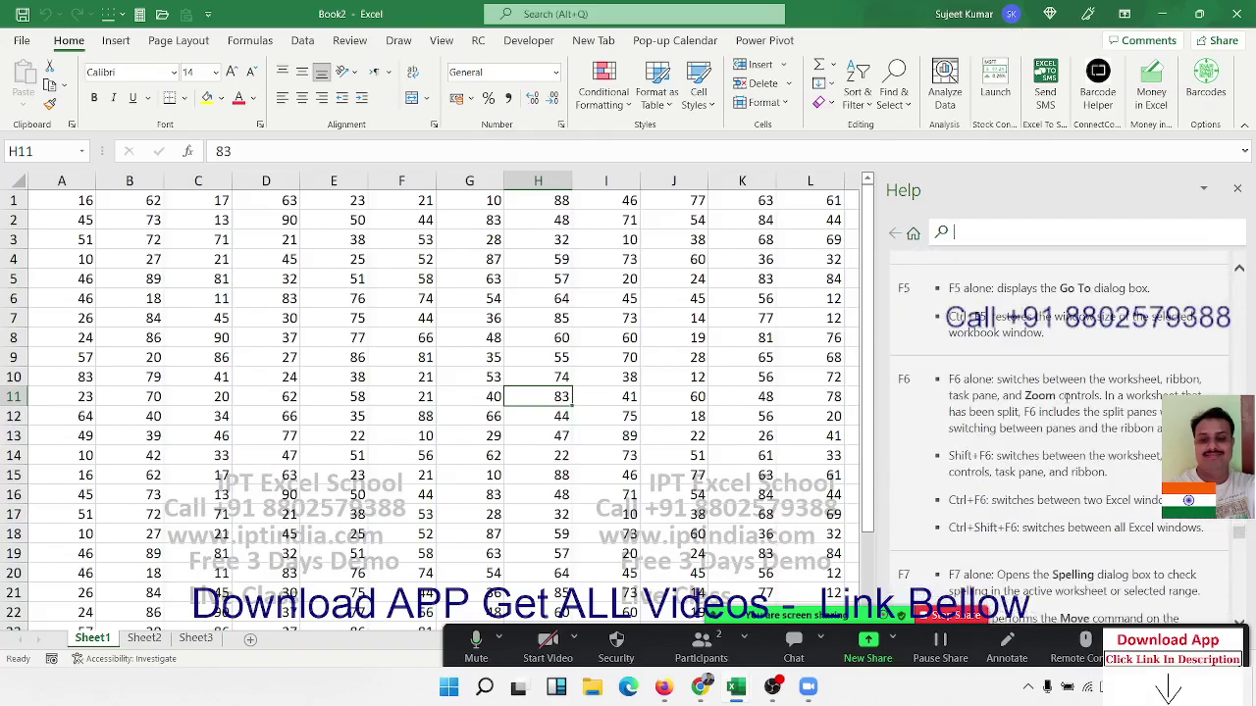
scroll(1067, 402, "down", 5)
scroll(1067, 403, "down", 5)
scroll(1068, 402, "down", 5)
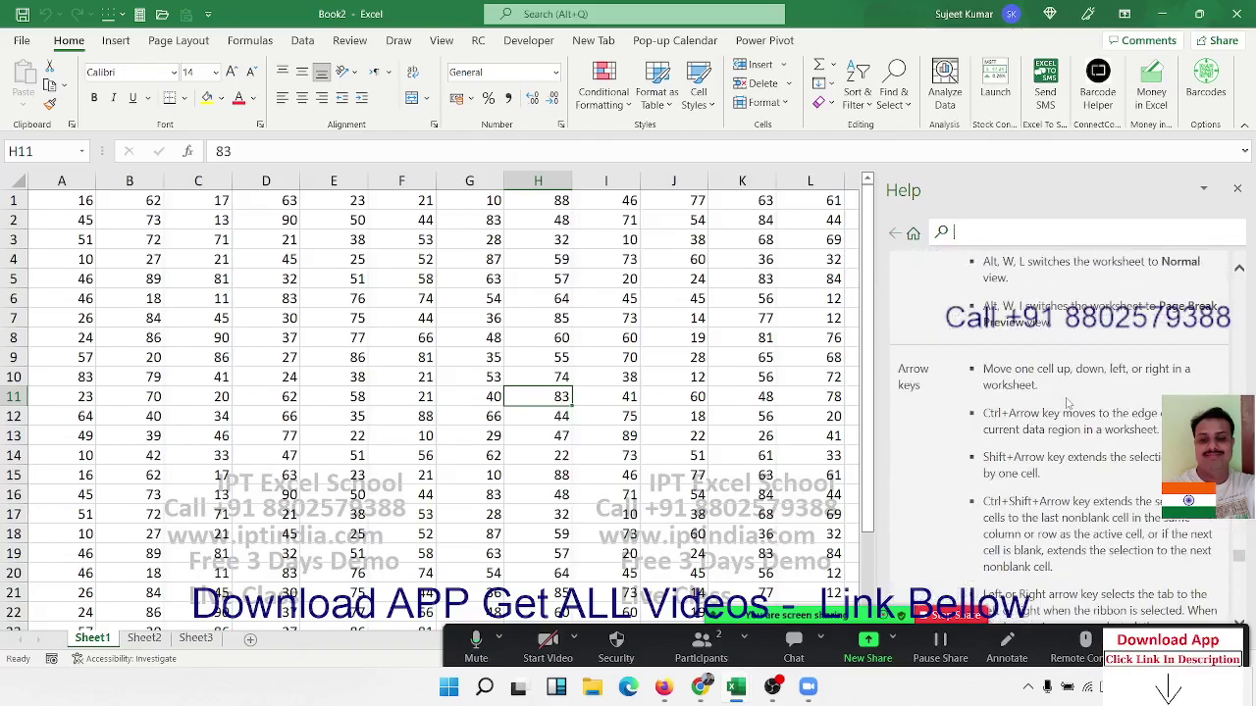
scroll(1067, 402, "up", 4)
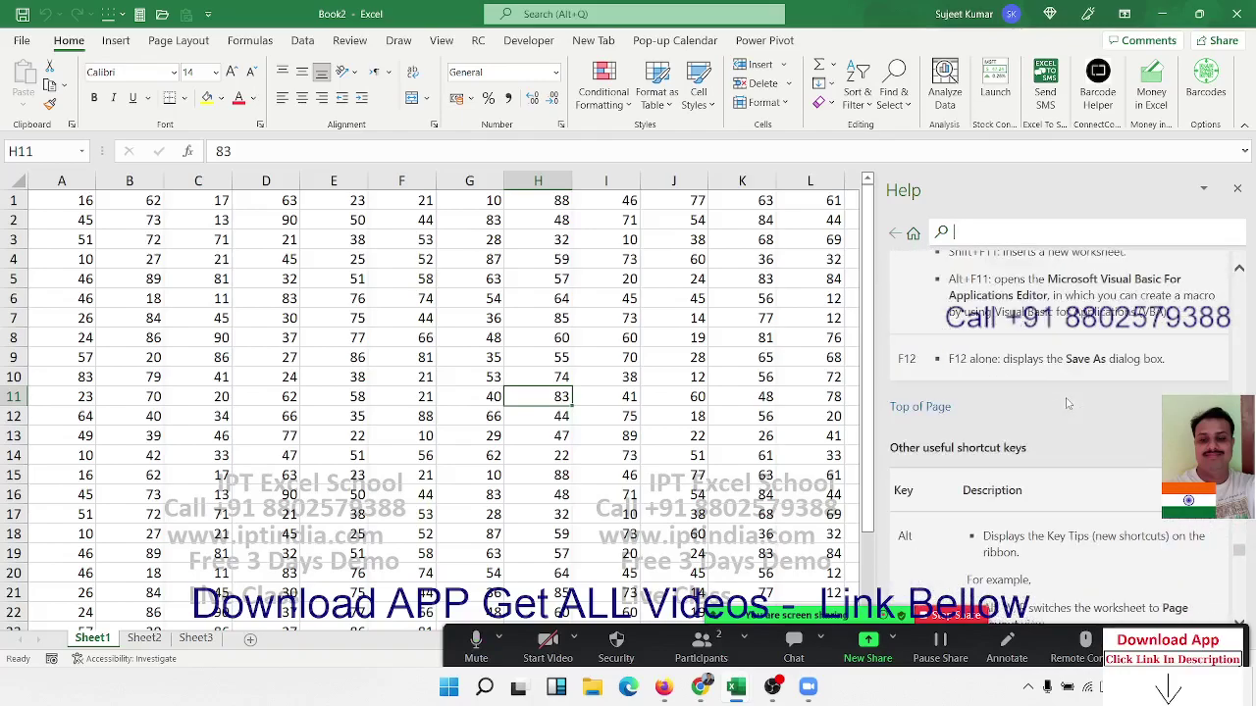
- Close the Help pane and copy Sheet1 as Sheet1 (2) before Sheet2
left_click(1237, 189)
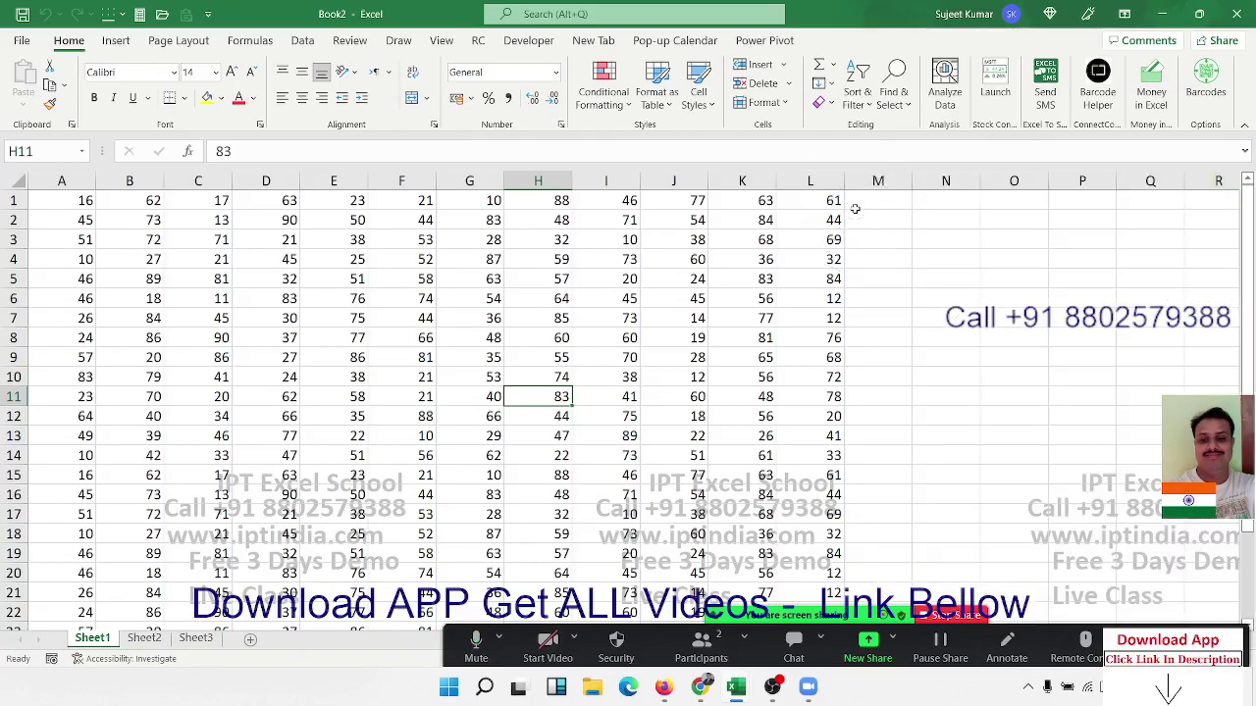
left_click(785, 242)
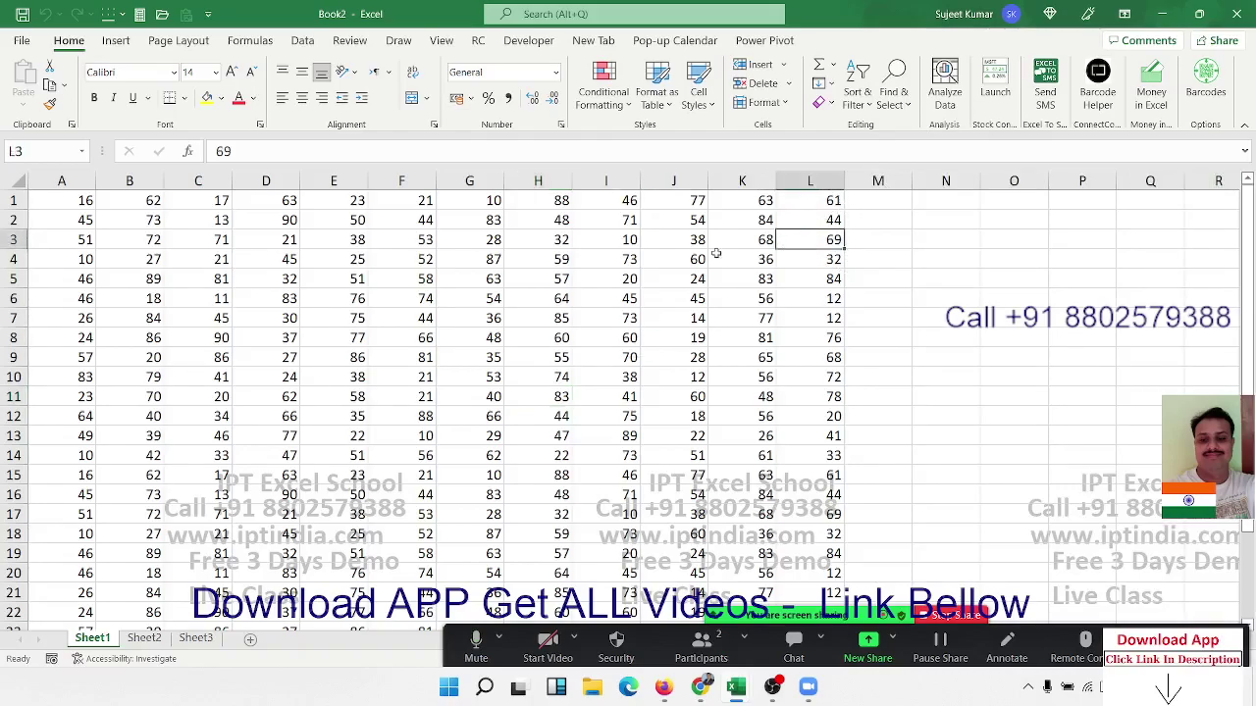
left_click(145, 638)
left_click_drag(93, 638, 144, 638)
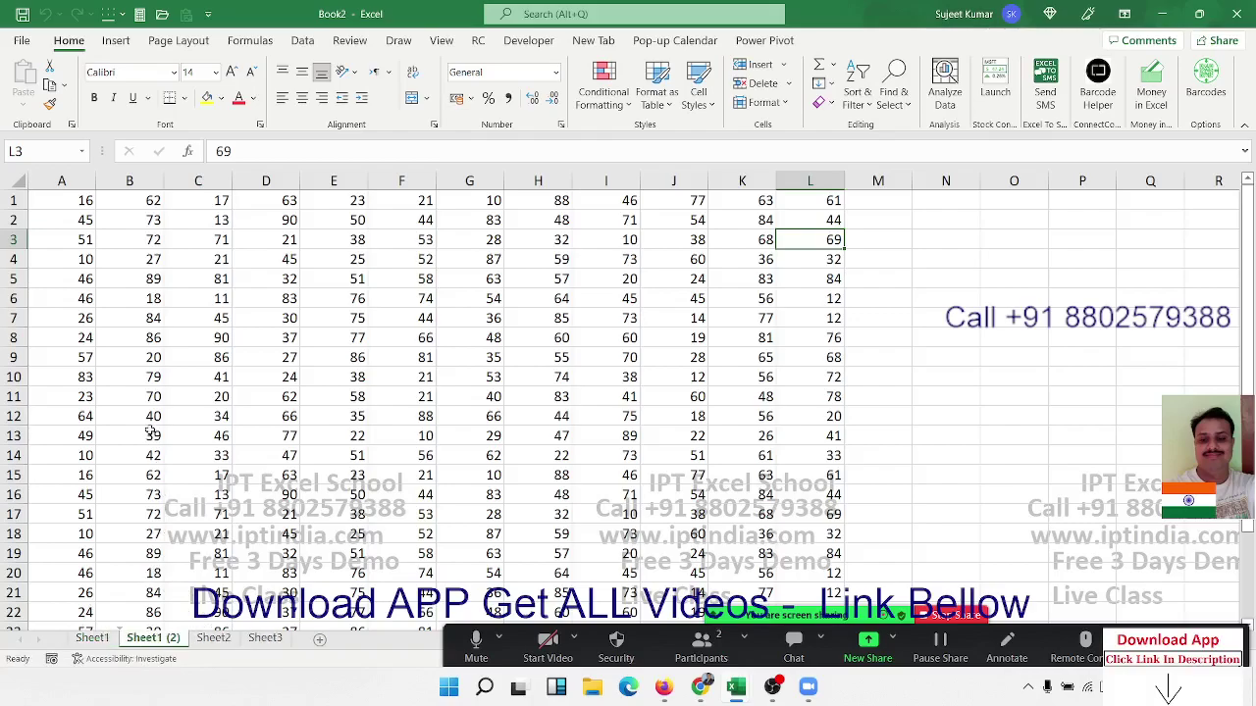
left_click(138, 378)
- Select every cell on Sheet1 (2), delete all its numbers, then move to cell B2
left_click(17, 178)
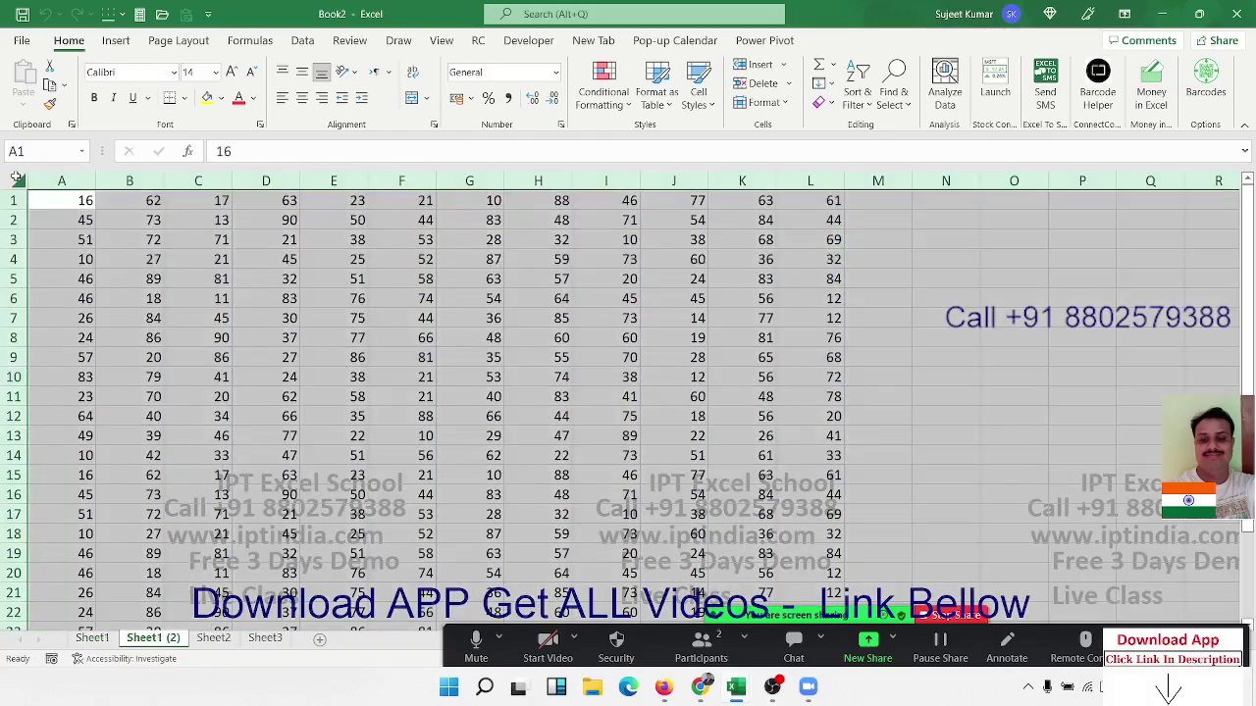
key("Delete")
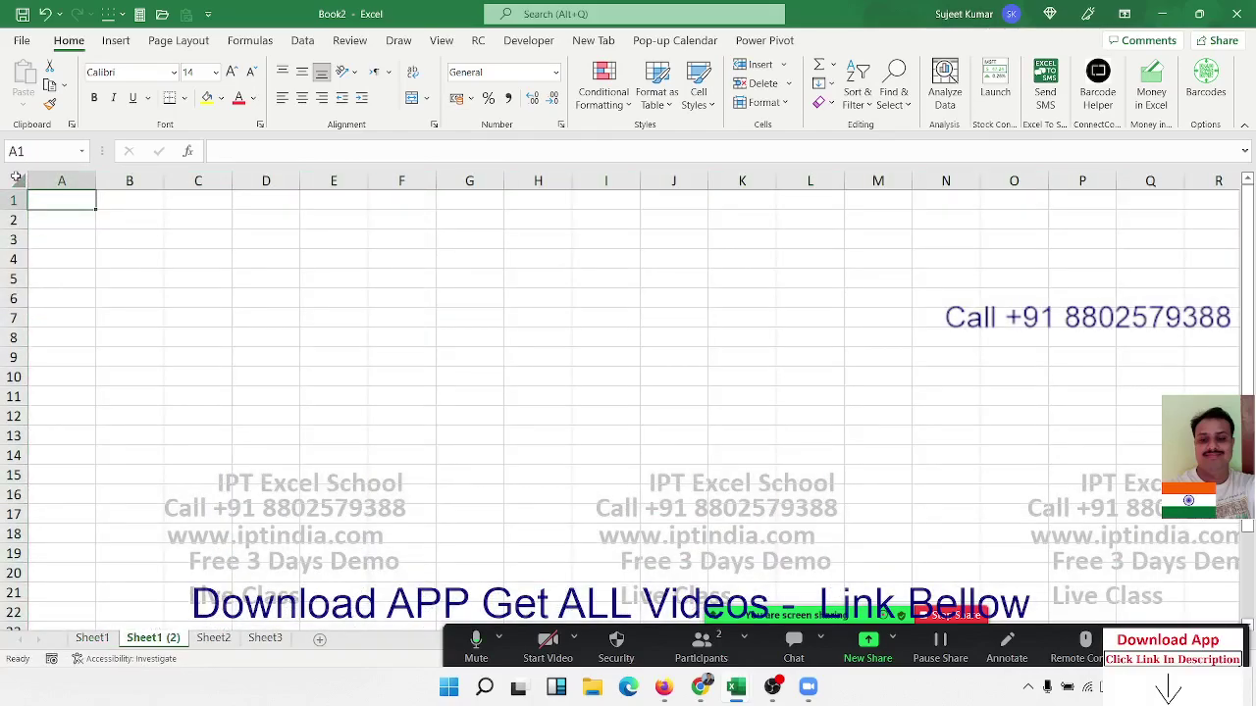
key("ctrl+space")
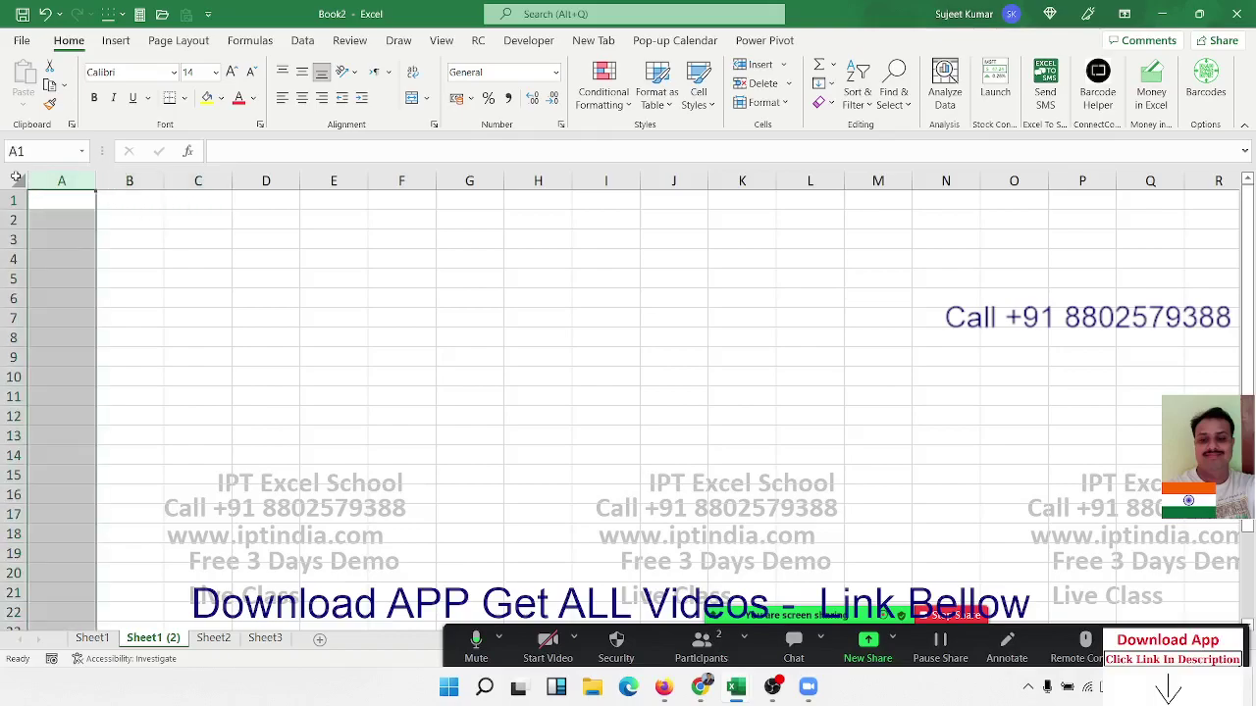
key("Right")
key("ctrl+space")
key("Right")
key("ctrl+space")
key("Left")
key("Left")
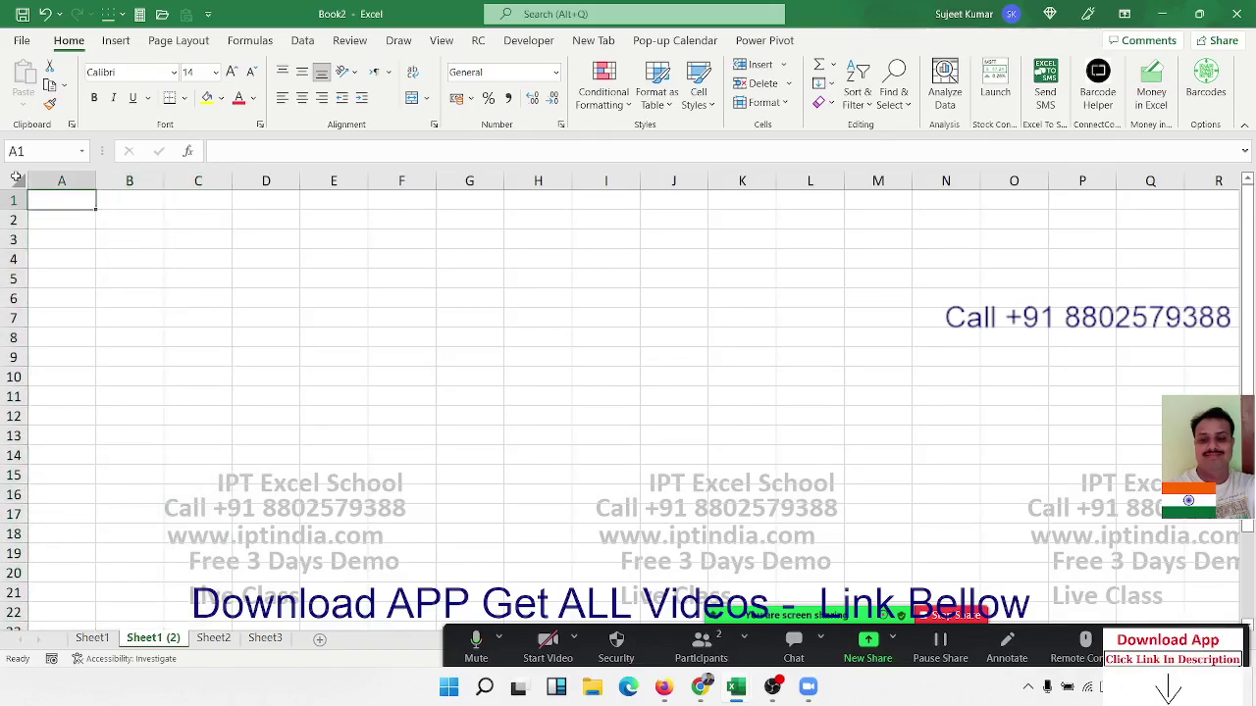
key("Right")
key("Right")
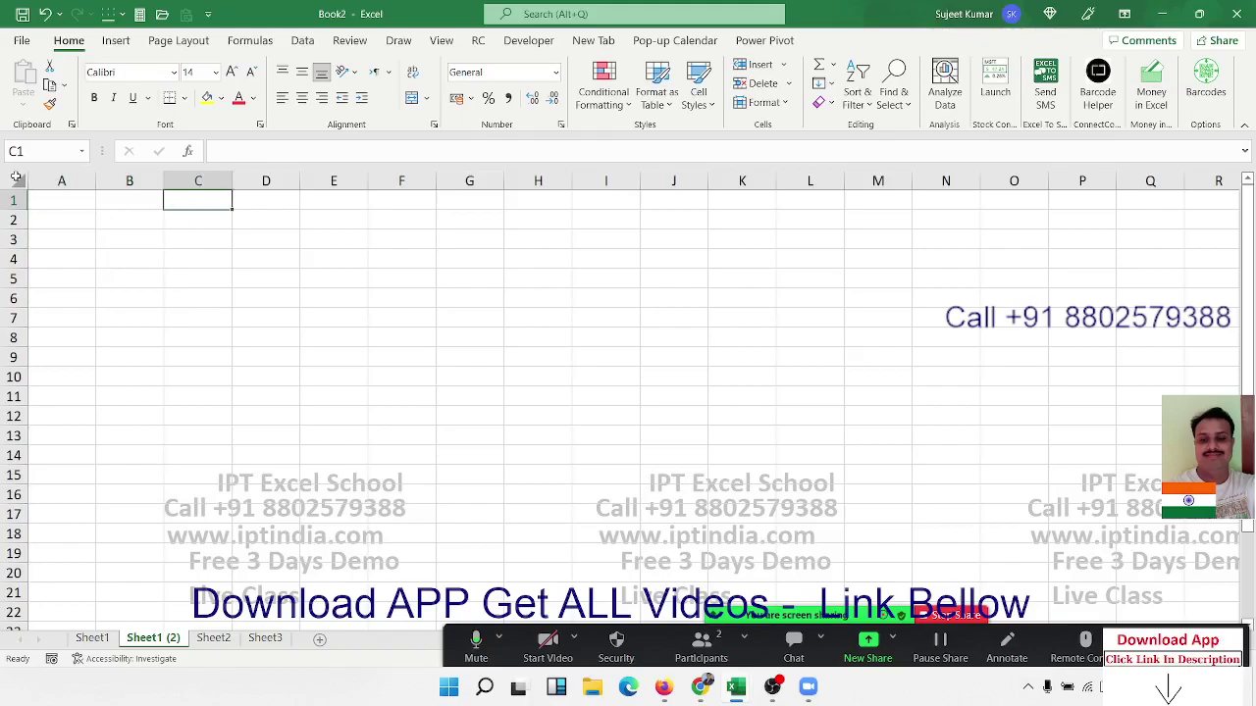
key("Down")
key("Left")
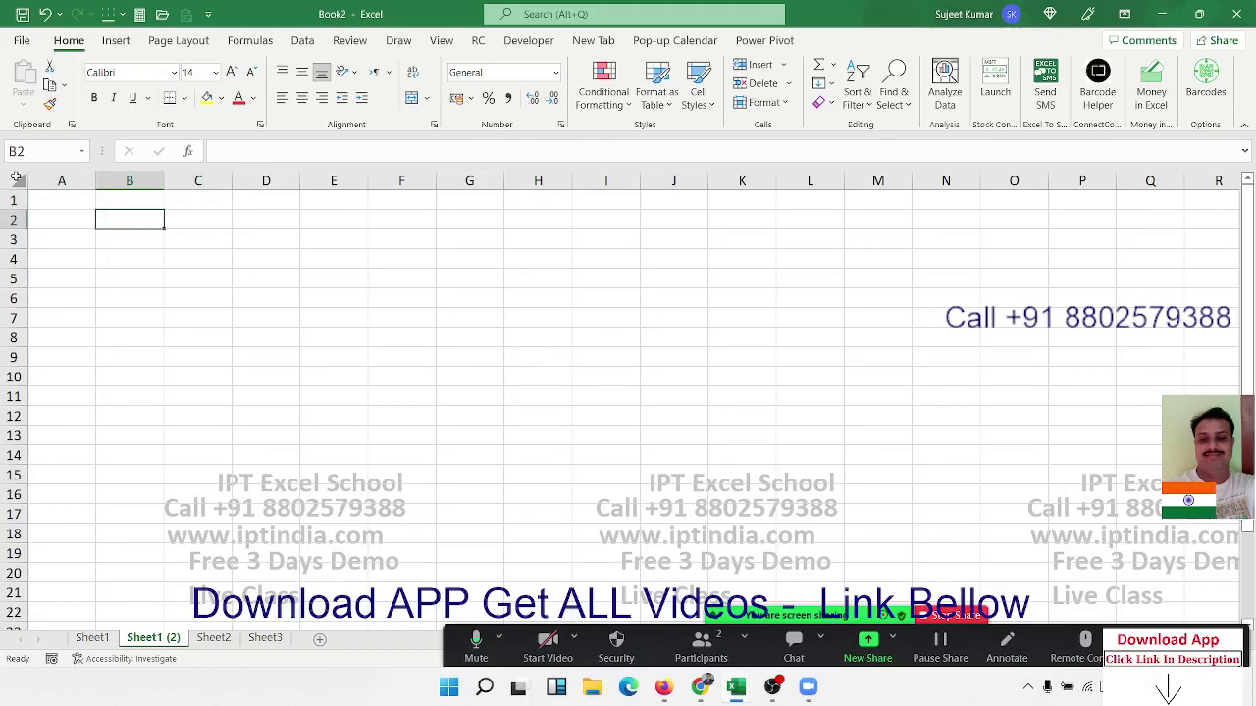
- Enter the number 15465 in cell C2
key("Right")
type("154656")
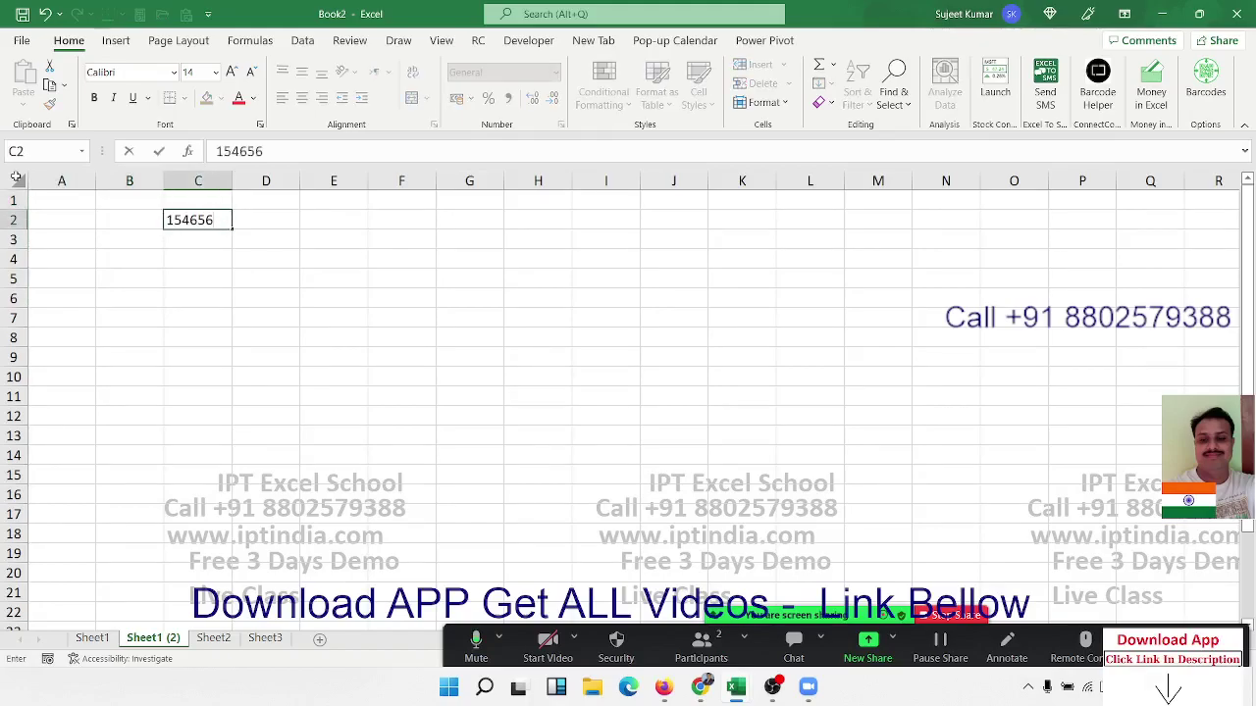
key("BackSpace")
key("Return")
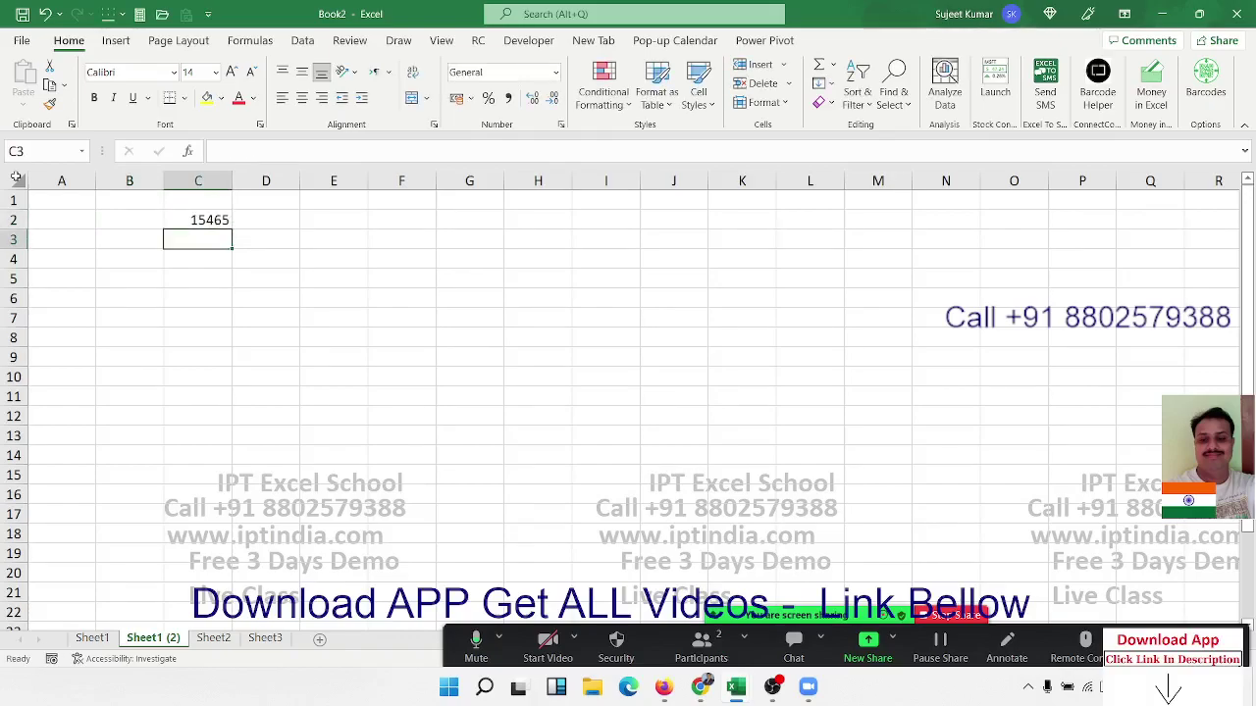
- Enter a first name in D3 and try right, center, then left alignment, leaving it left-aligned
key("Right")
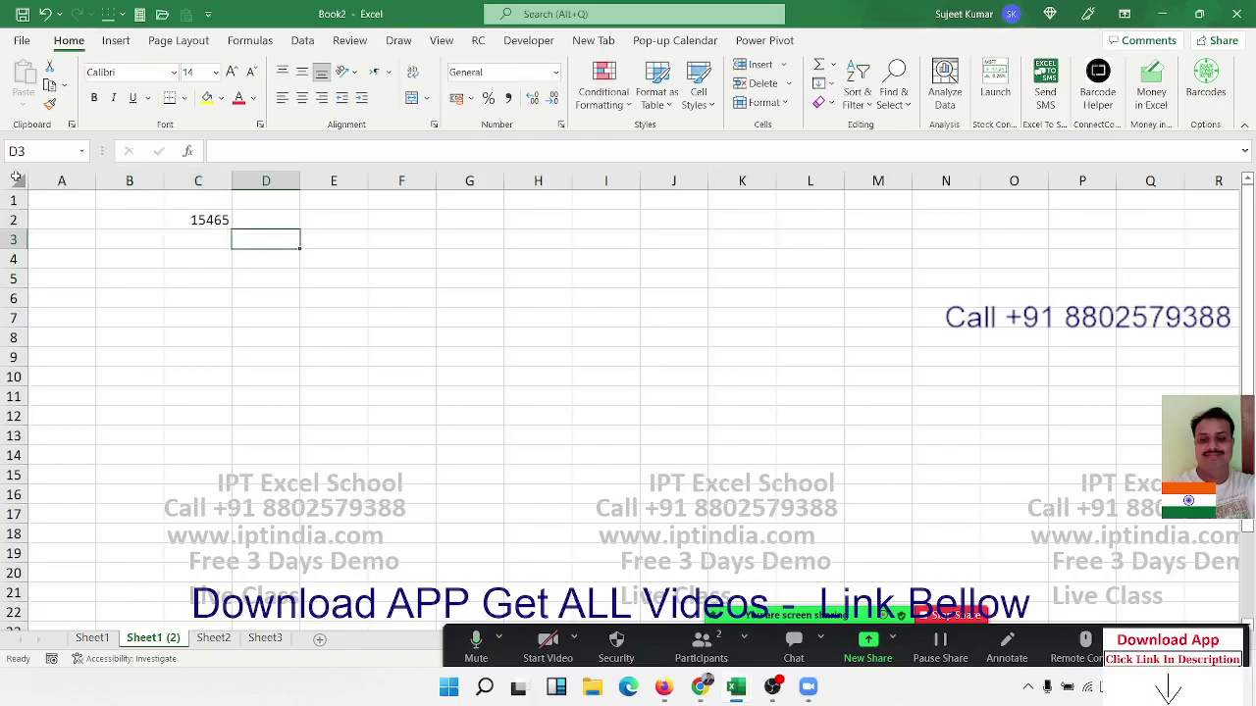
type("Sujeet")
key("Return")
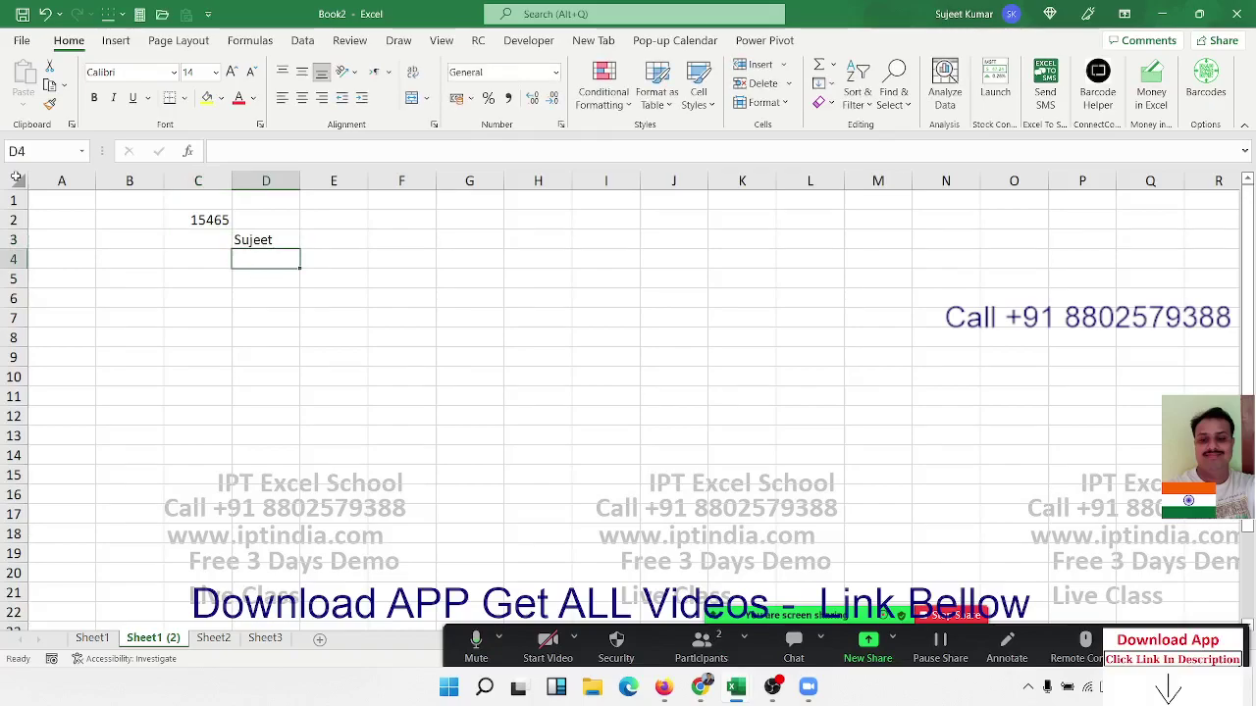
key("Up")
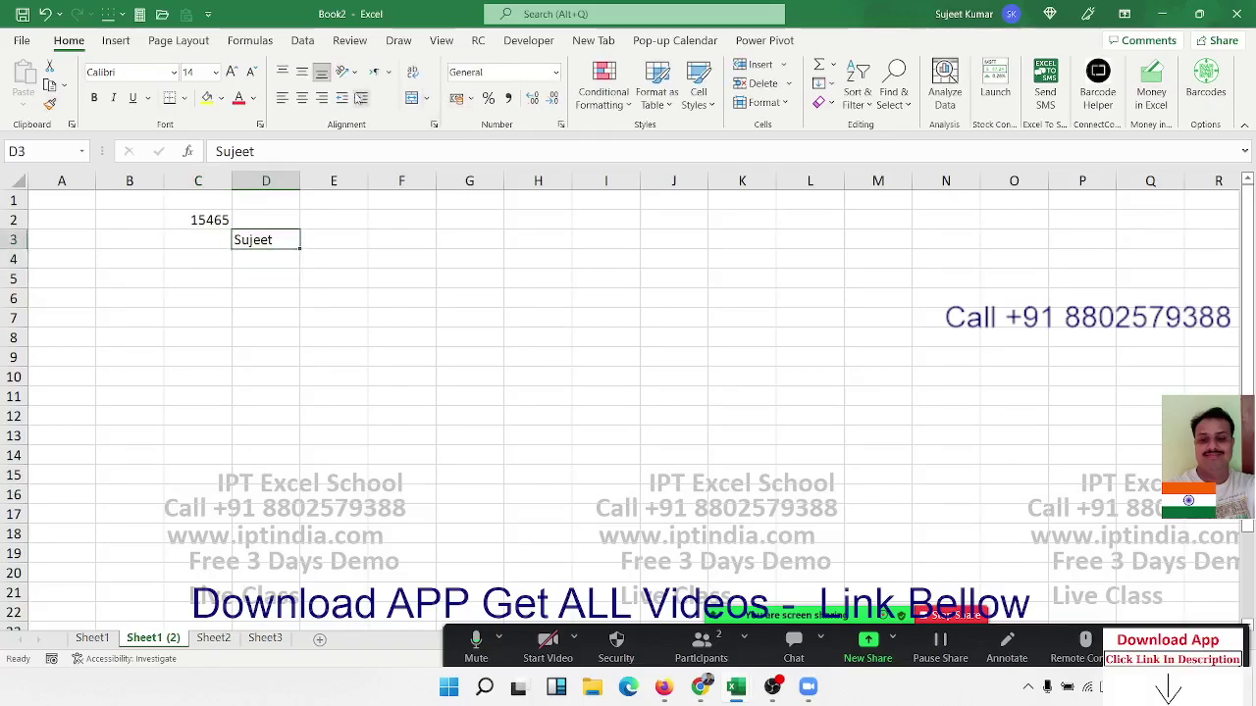
left_click(322, 98)
left_click(303, 98)
left_click(283, 98)
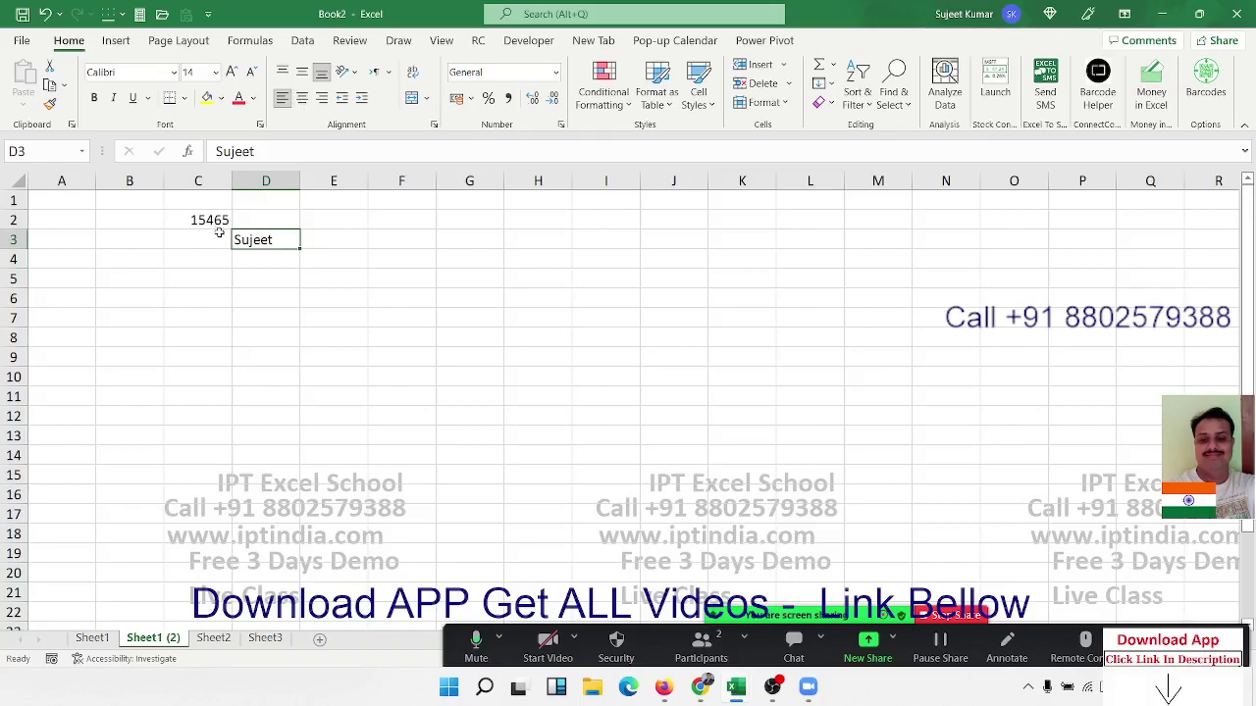
- Enter '15464163 in A4 so the number is stored as text
left_click(67, 244)
left_click(69, 257)
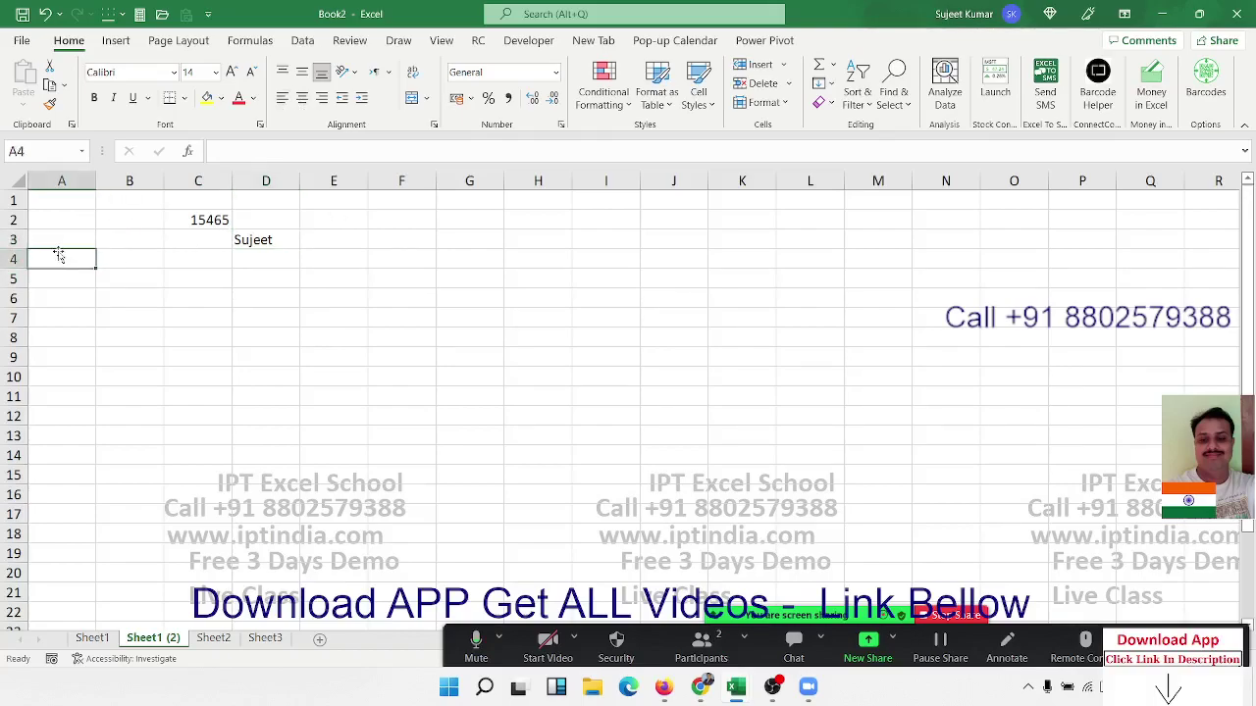
type("'15464163")
key("Return")
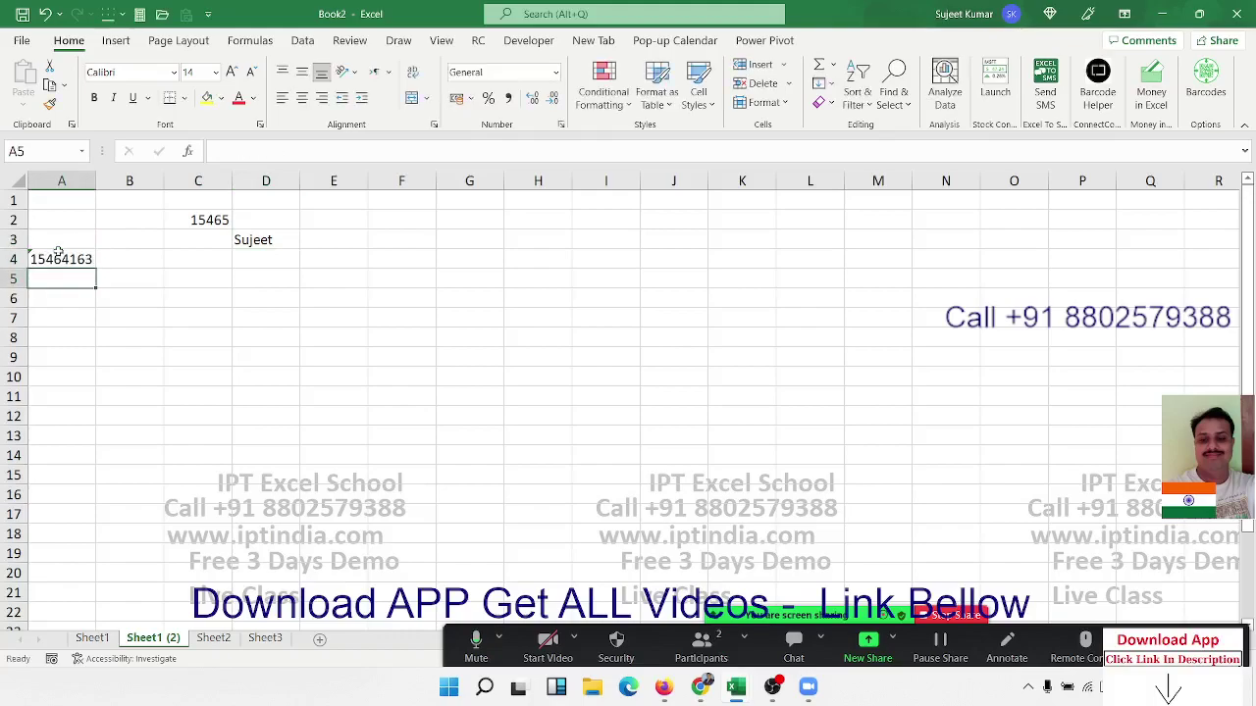
- Widen column A to fit the entry, then view and dismiss A4's number-stored-as-text warning options
left_click(61, 297)
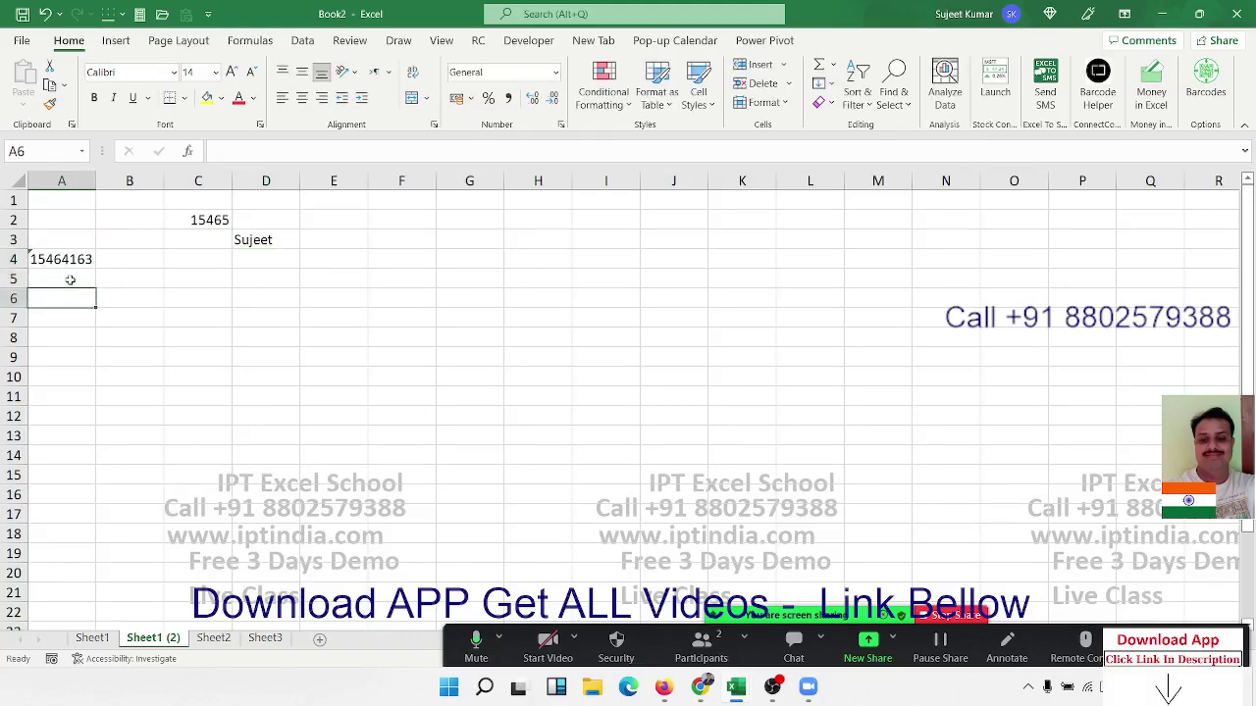
left_click_drag(93, 183, 126, 183)
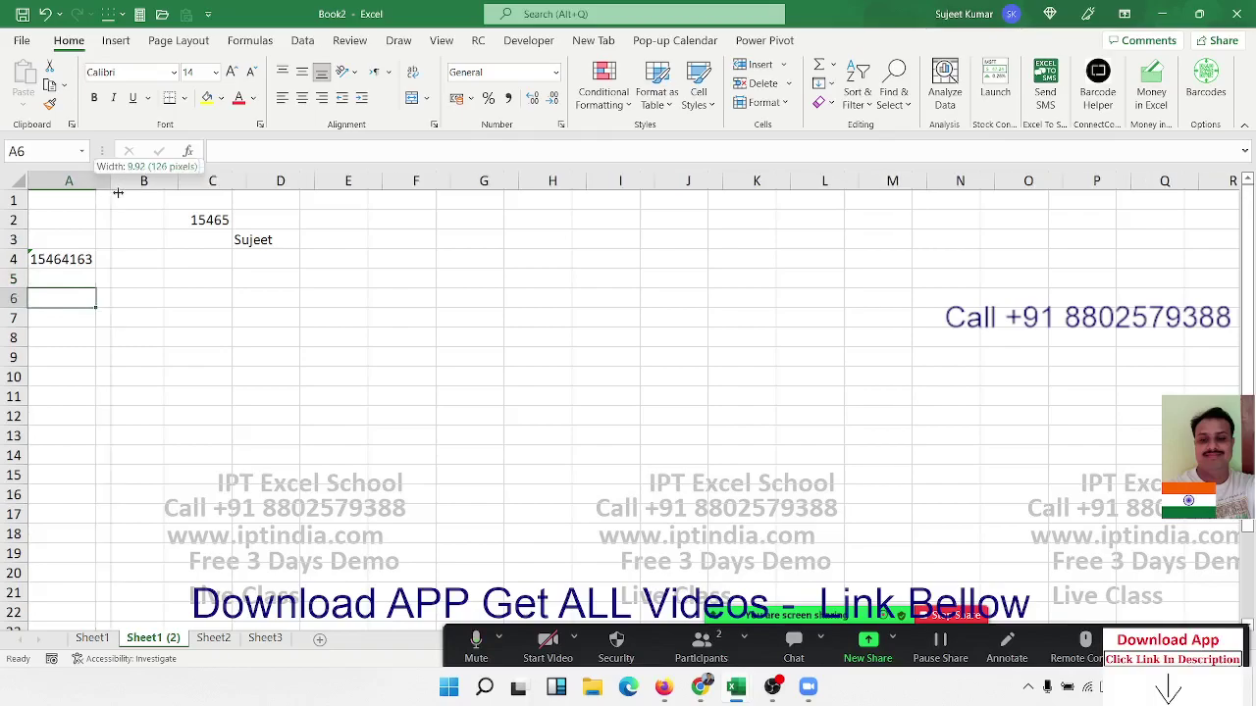
left_click(33, 259)
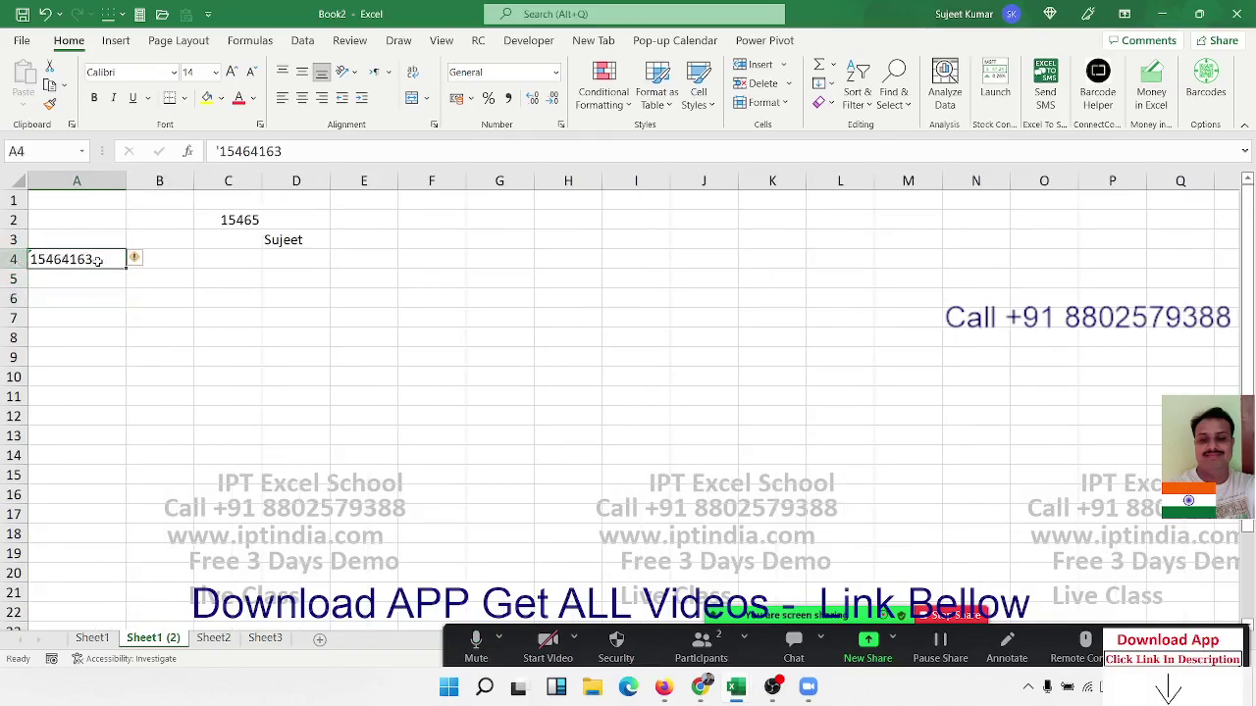
mouse_move(138, 261)
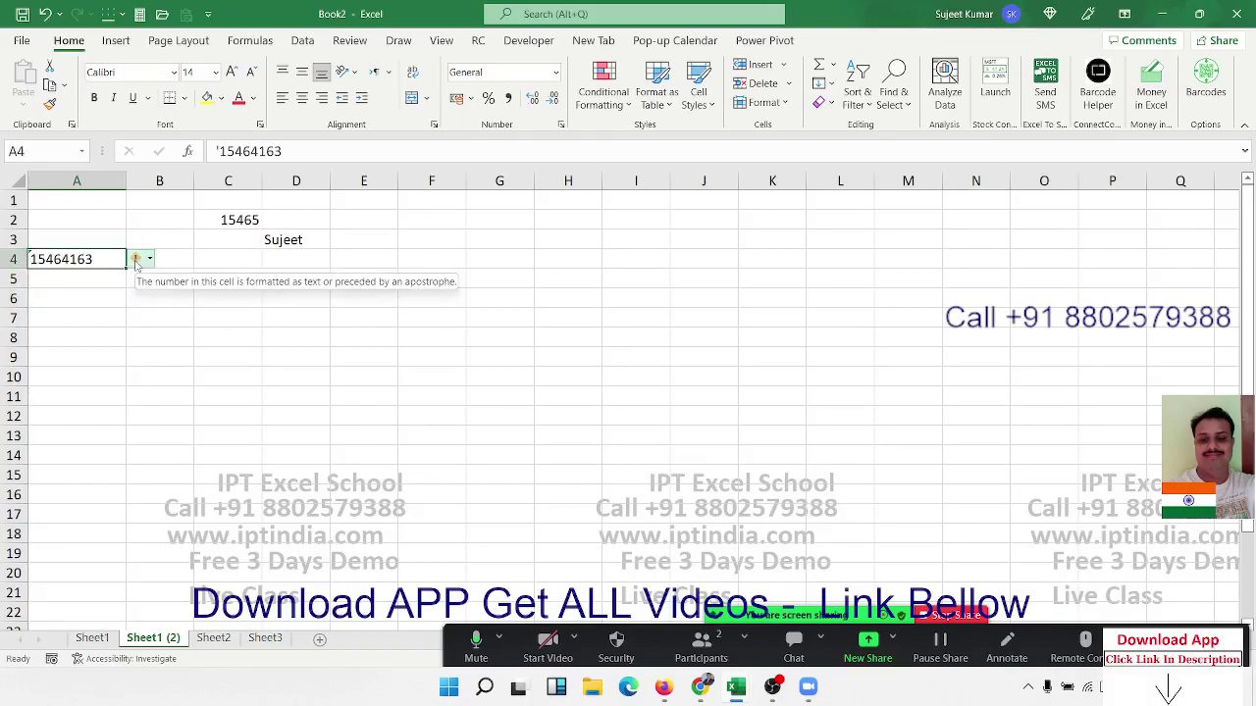
left_click(138, 261)
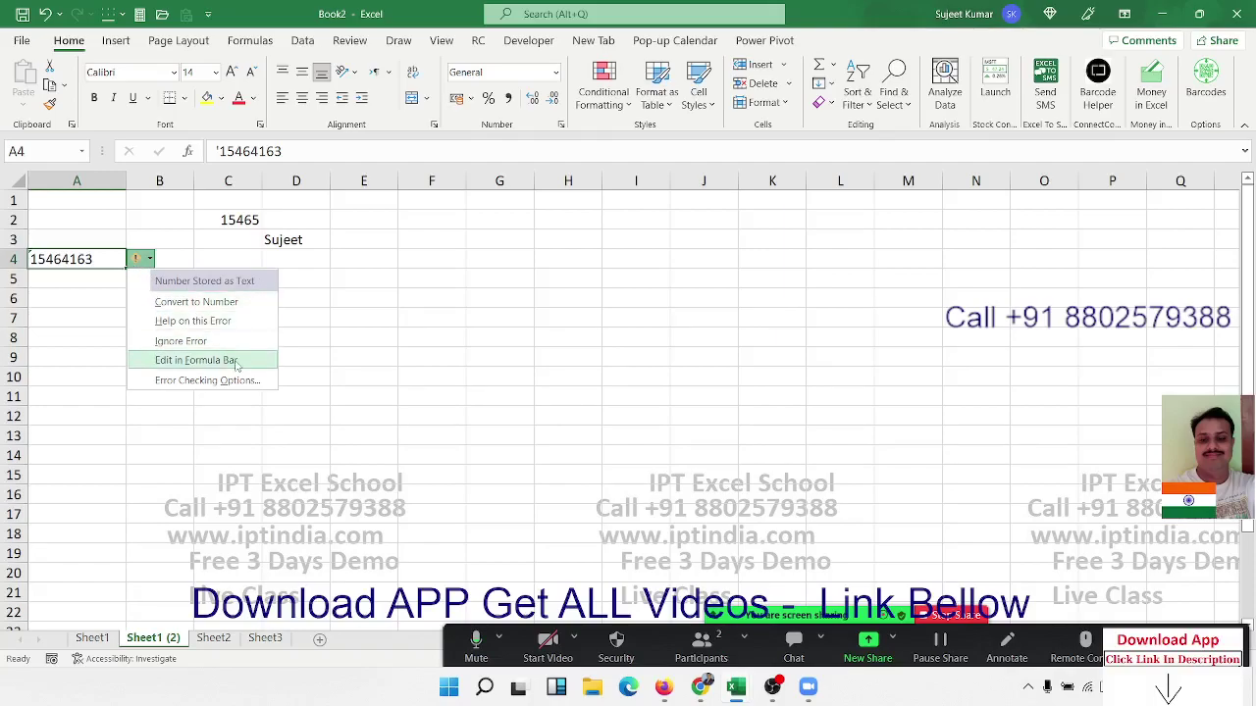
left_click(105, 307)
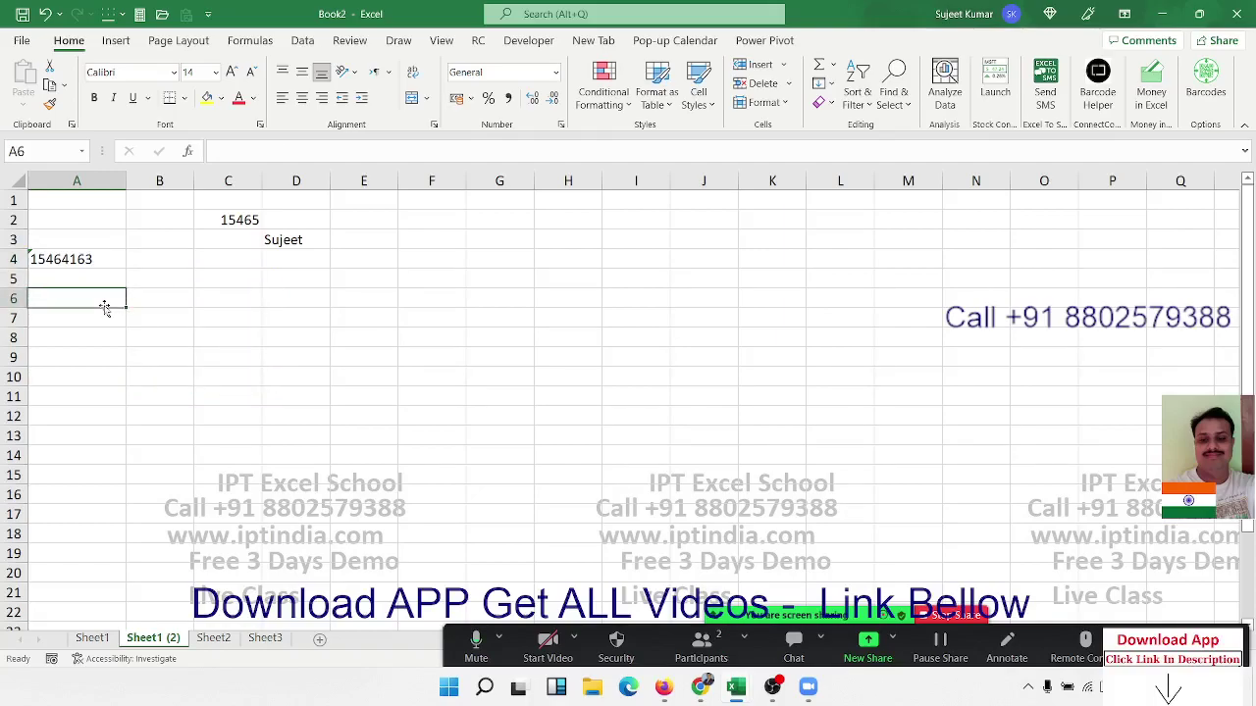
- Enter 1500 MRP as text in E4 and =E4+20 in F5, producing #VALUE!
left_click(354, 262)
type("5")
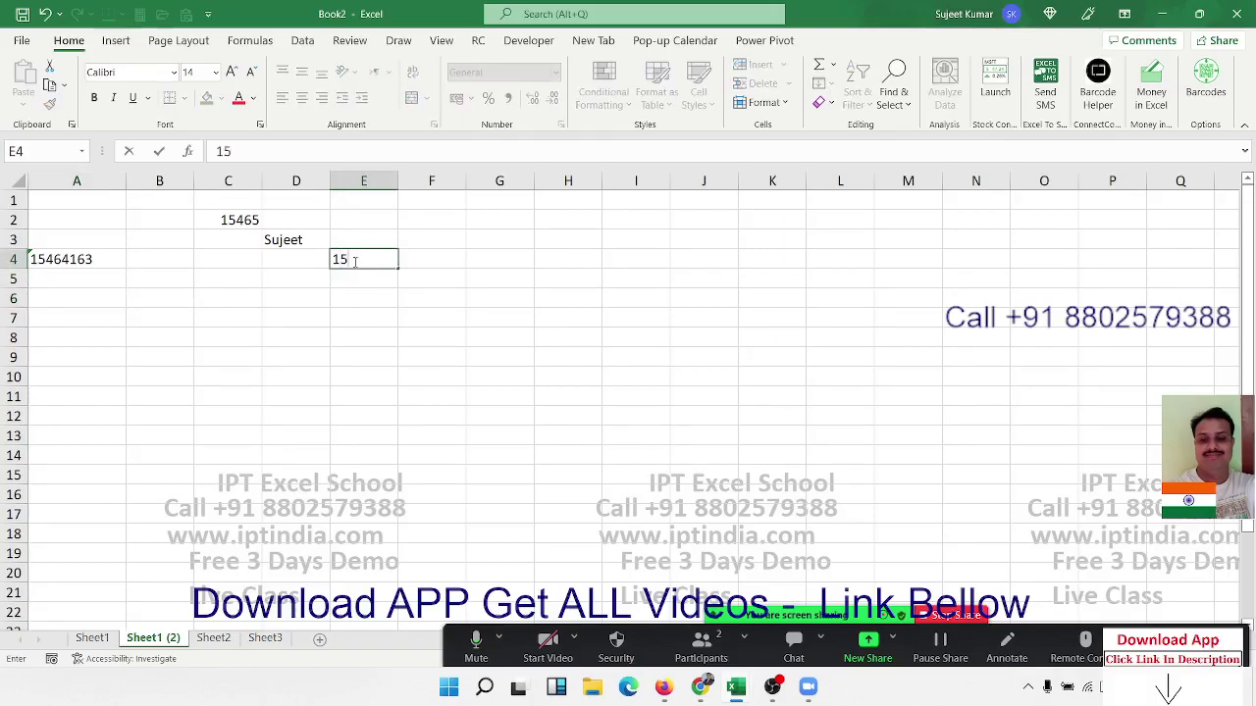
type("00 M")
type("RP")
key("Return")
key("Right")
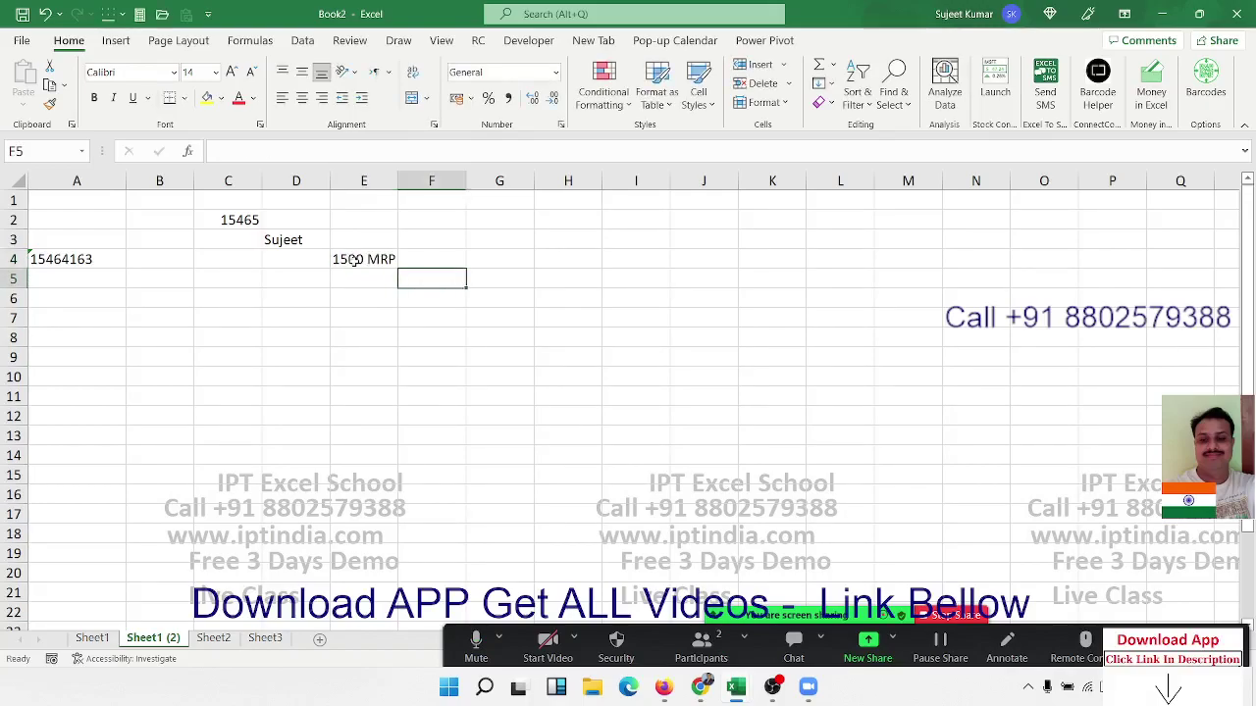
type("=")
left_click(355, 259)
type("+")
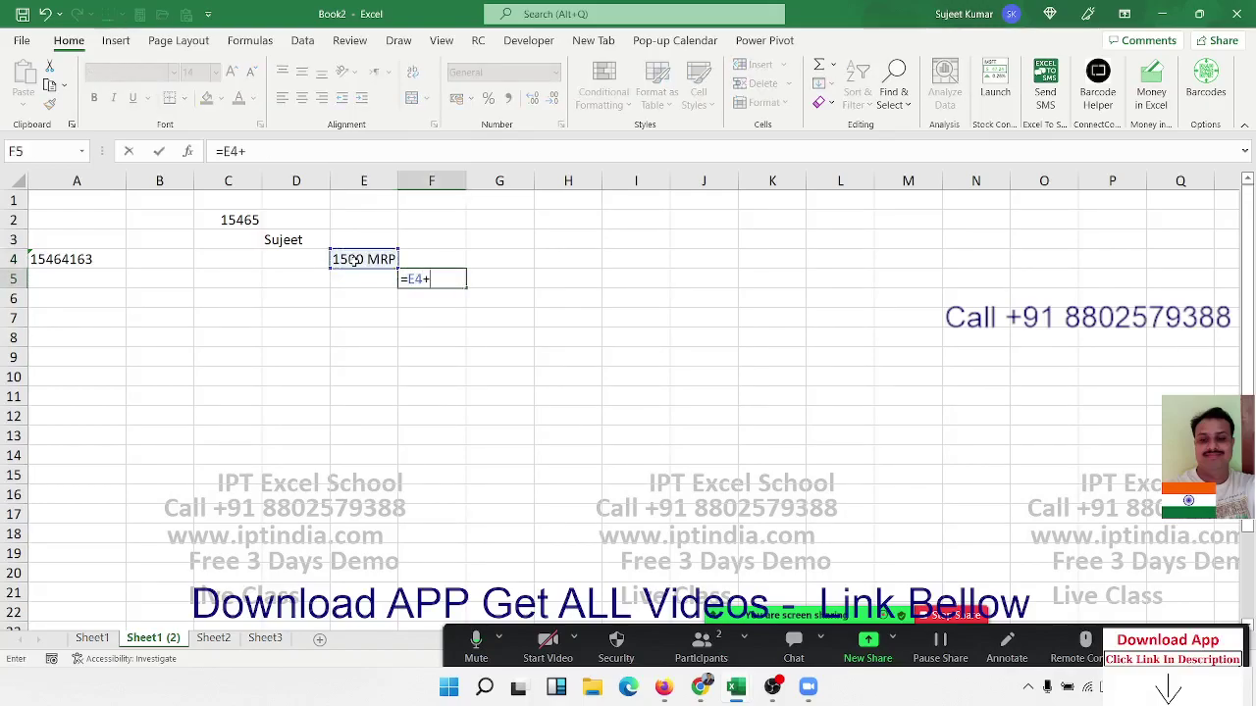
type("20")
key("Return")
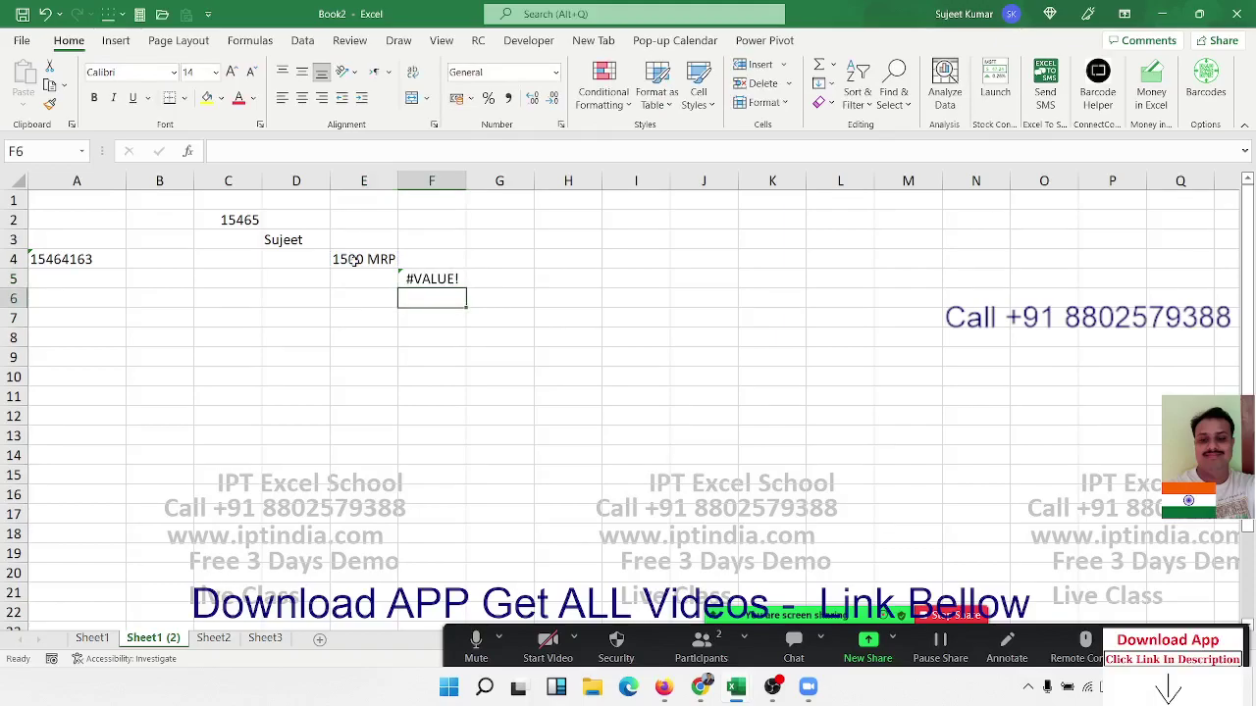
- Enter the number 1500 in D7 and reselect it
left_click(273, 322)
type("1")
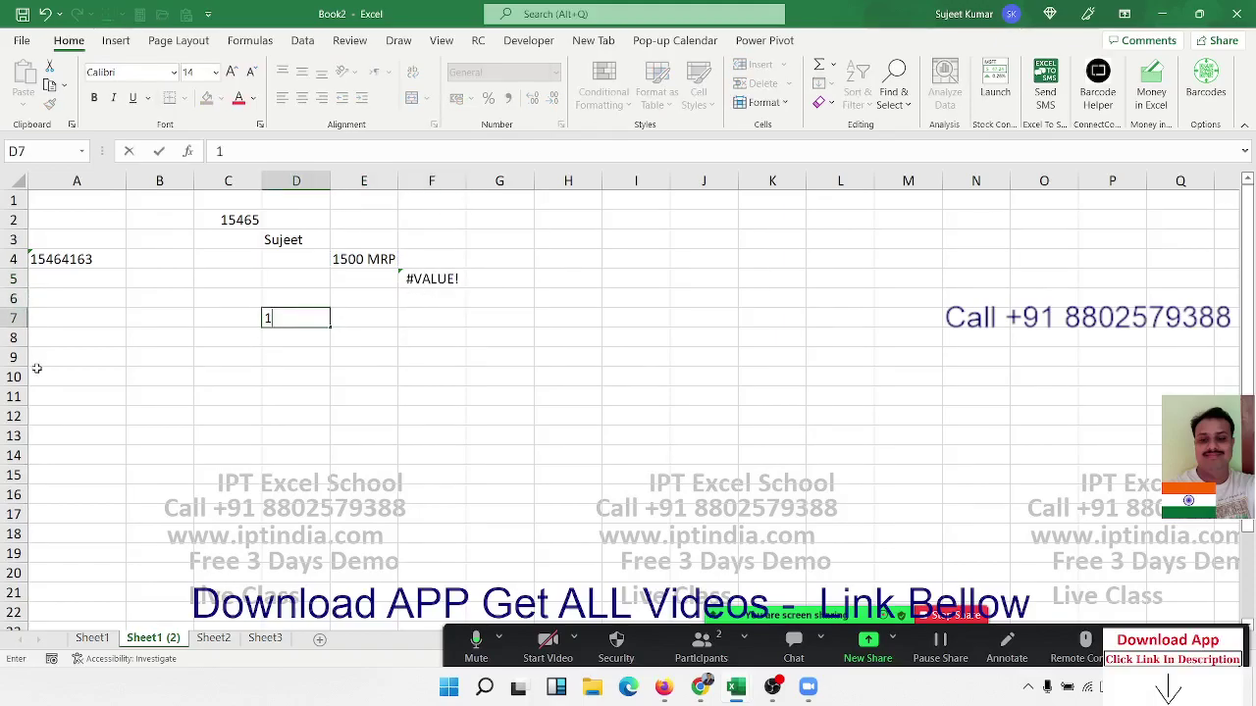
type("500")
key("Return")
key("Up")
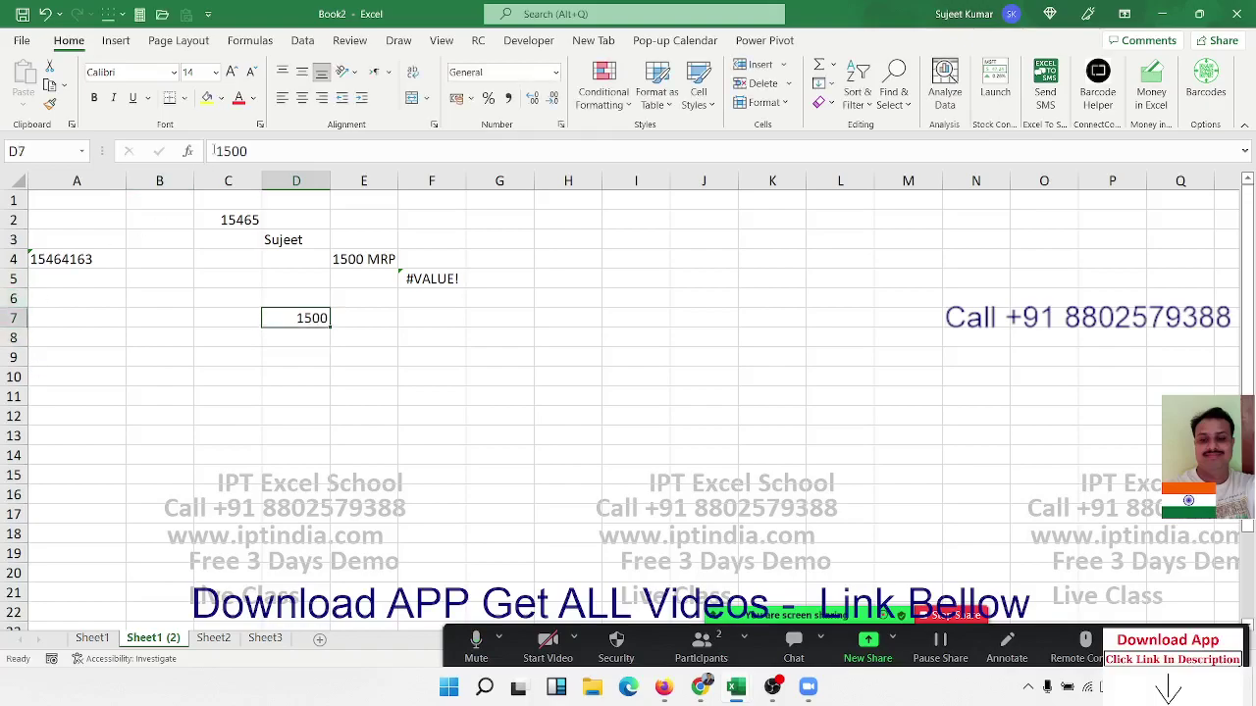
- Apply the custom number format 0 "MRP" to D7 so it displays 1500 MRP
left_click(561, 125)
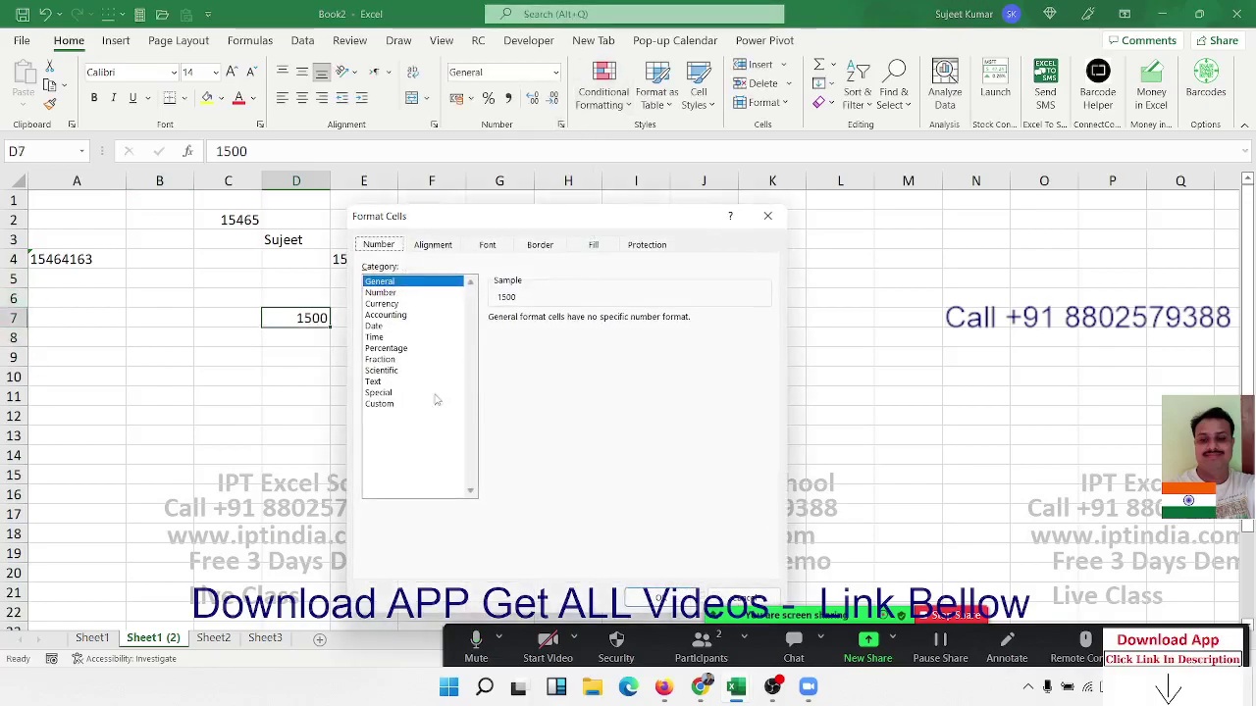
left_click(404, 404)
double_click(606, 331)
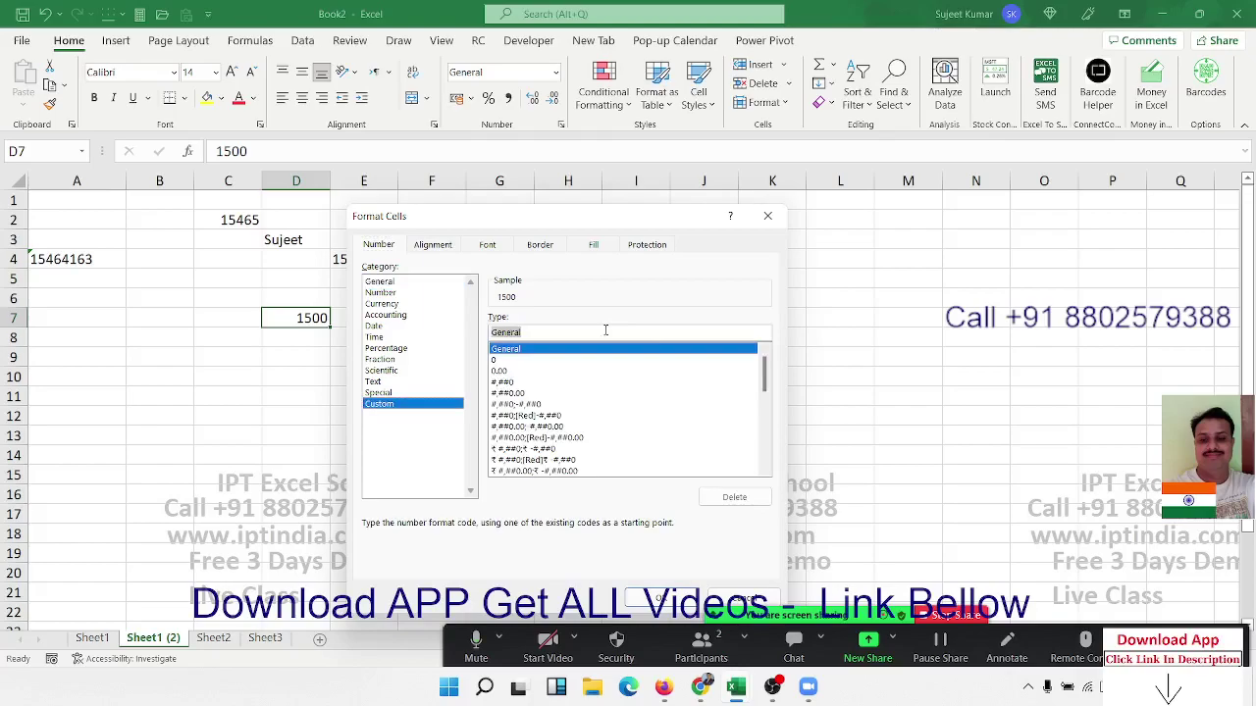
type("0 \"MR")
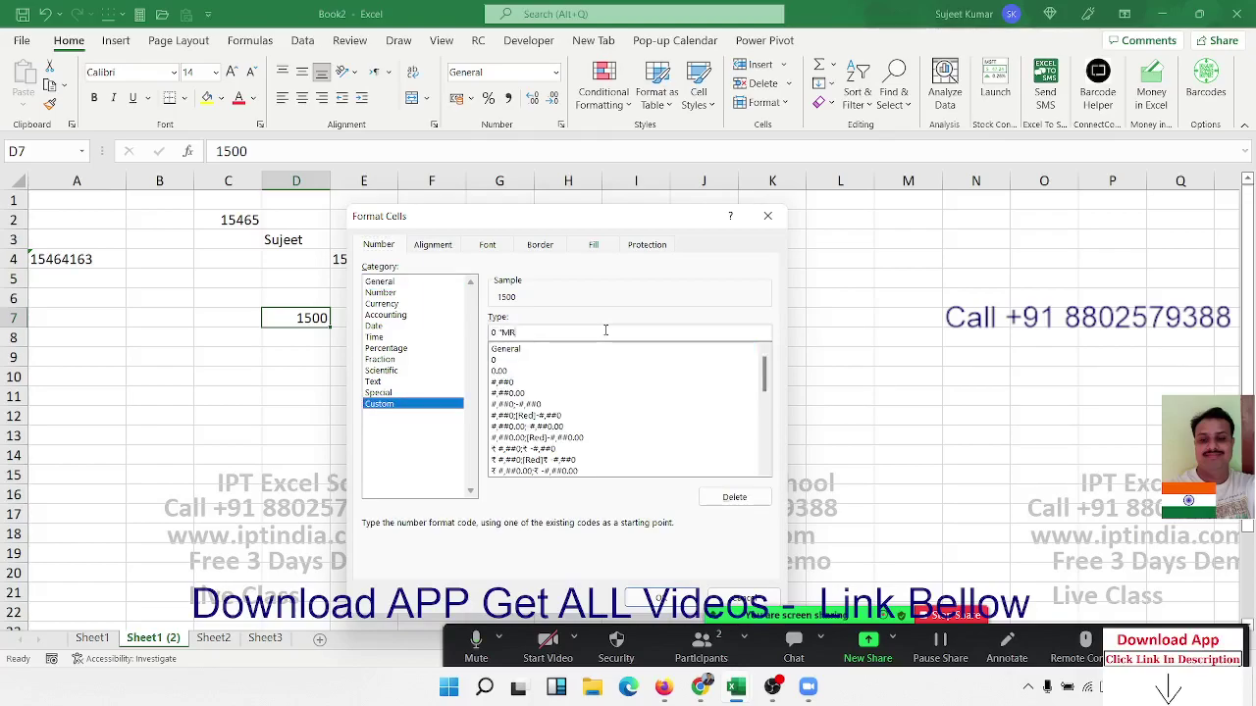
type("P\"")
key("Return")
- Compare D7's stored number 1500 with E4's text entry by selecting each in turn
left_click(372, 381)
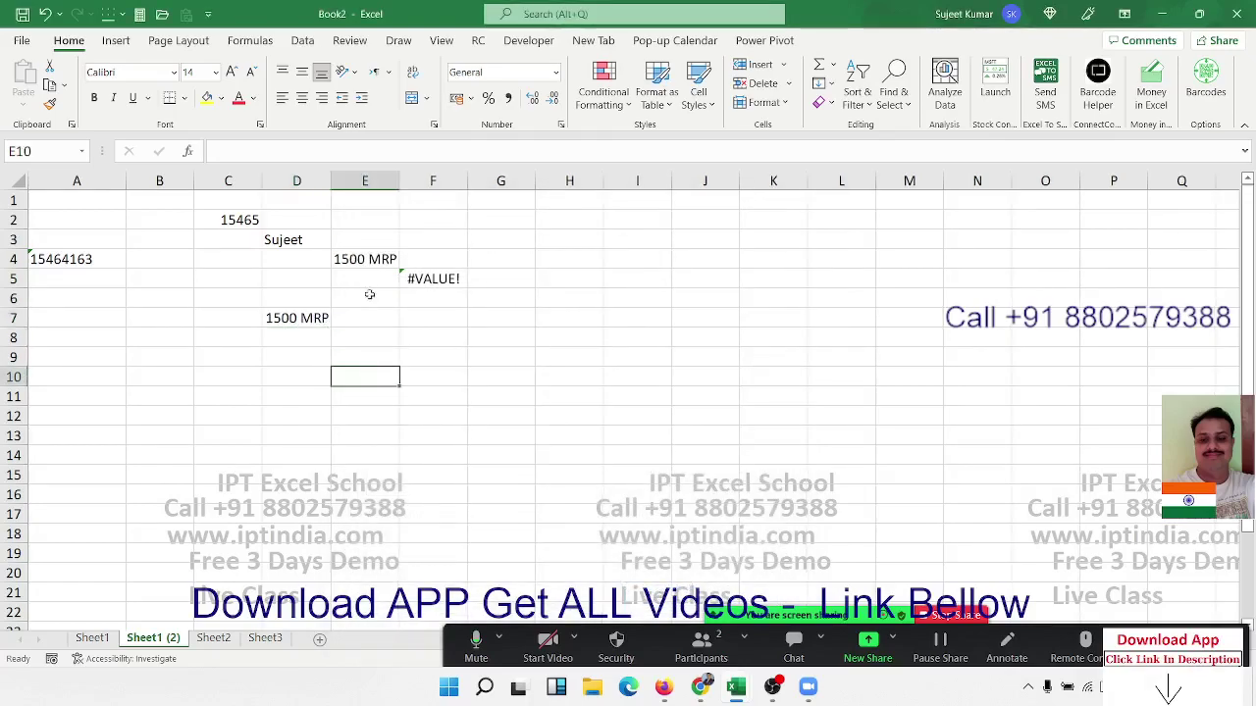
left_click(369, 259)
left_click(299, 318)
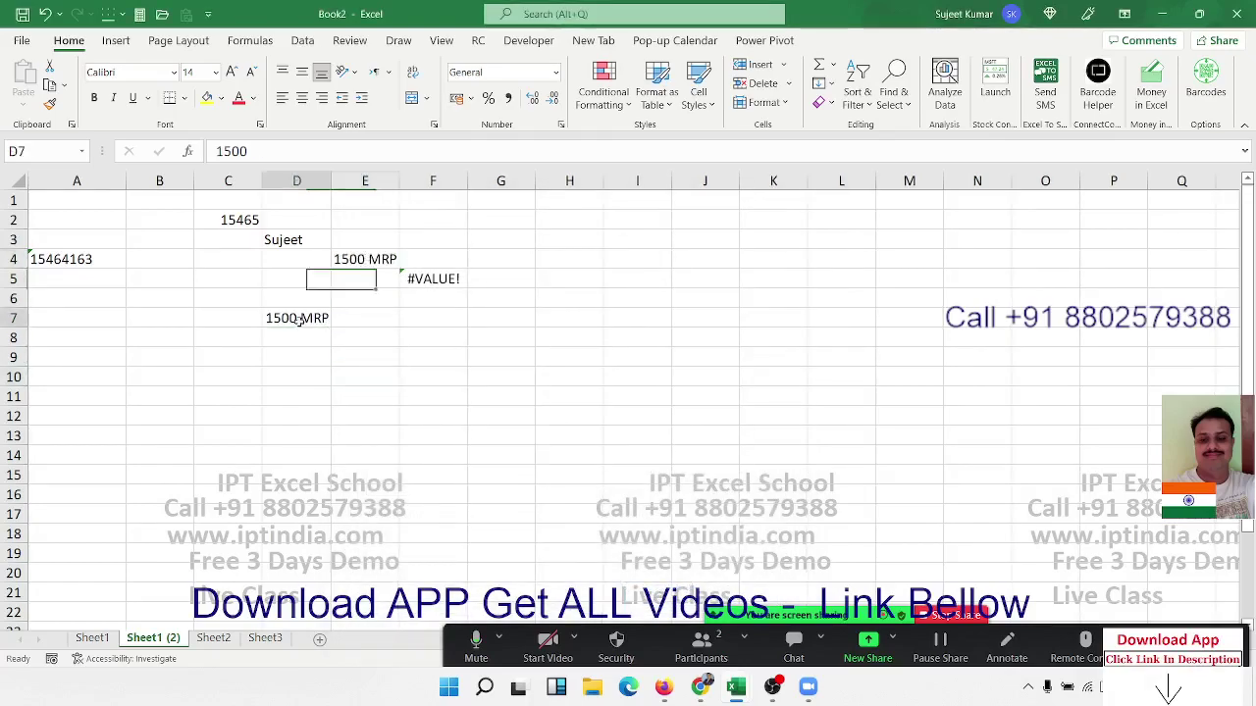
left_click(390, 374)
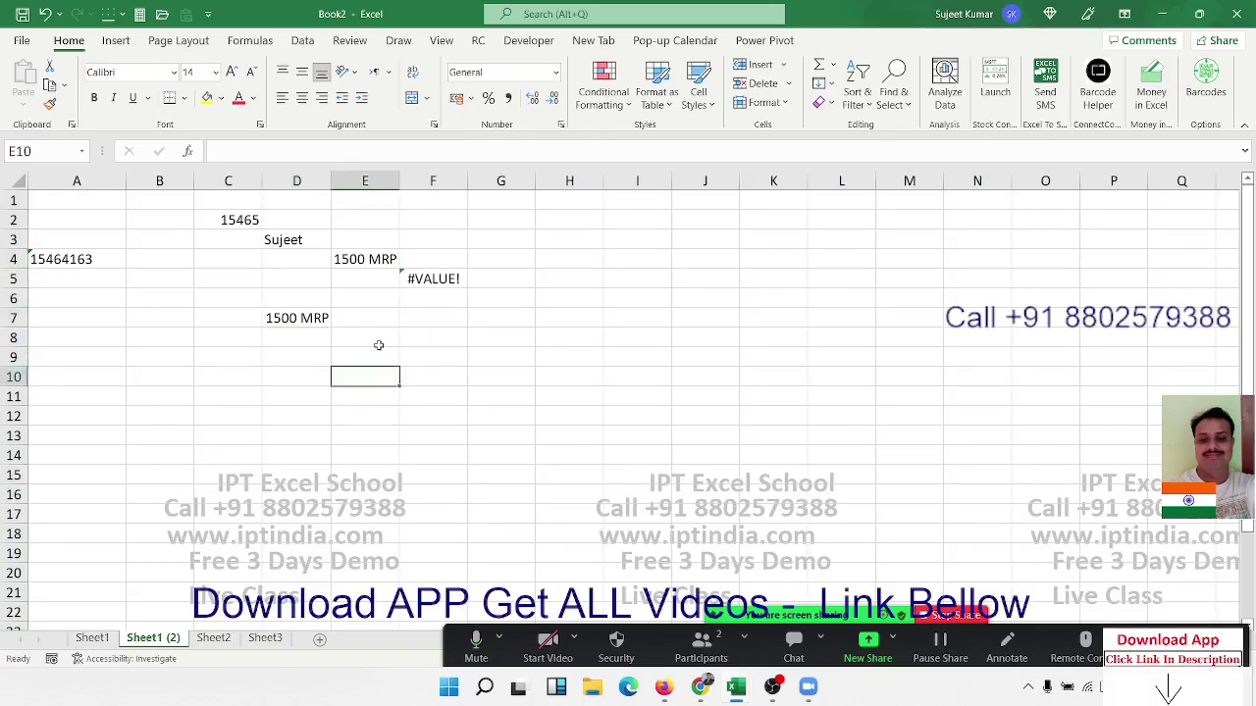
left_click(324, 320)
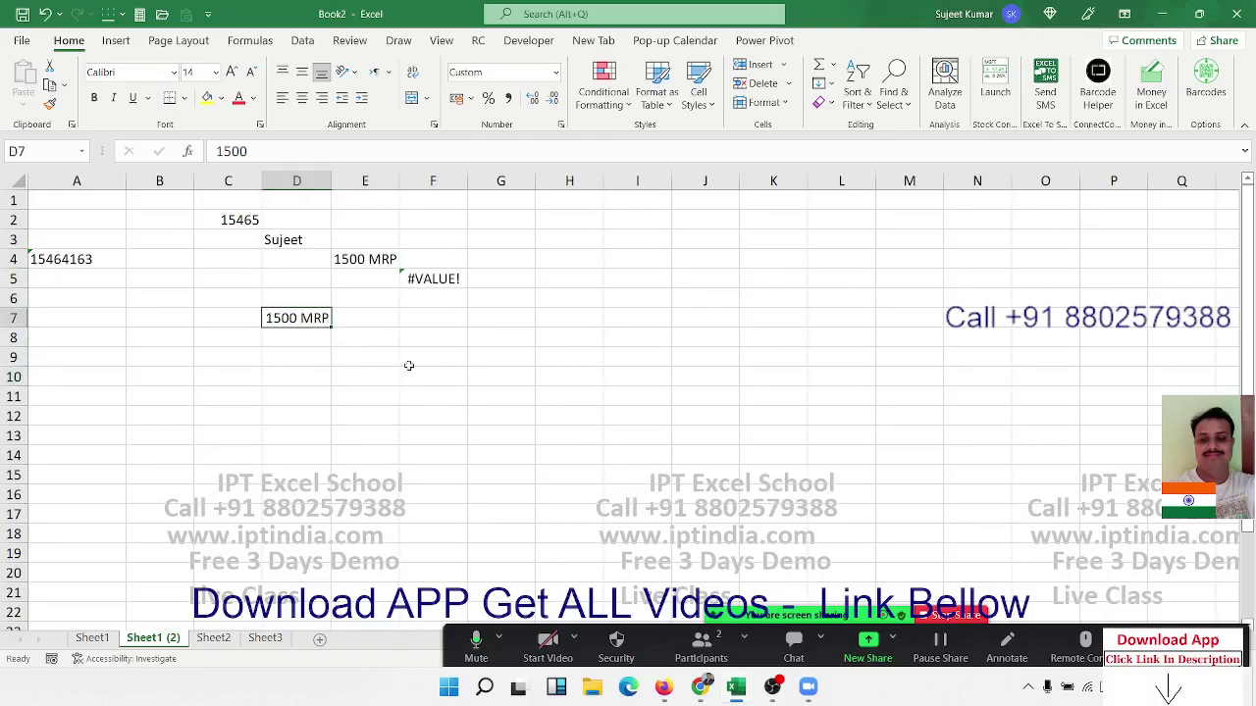
left_click(383, 265)
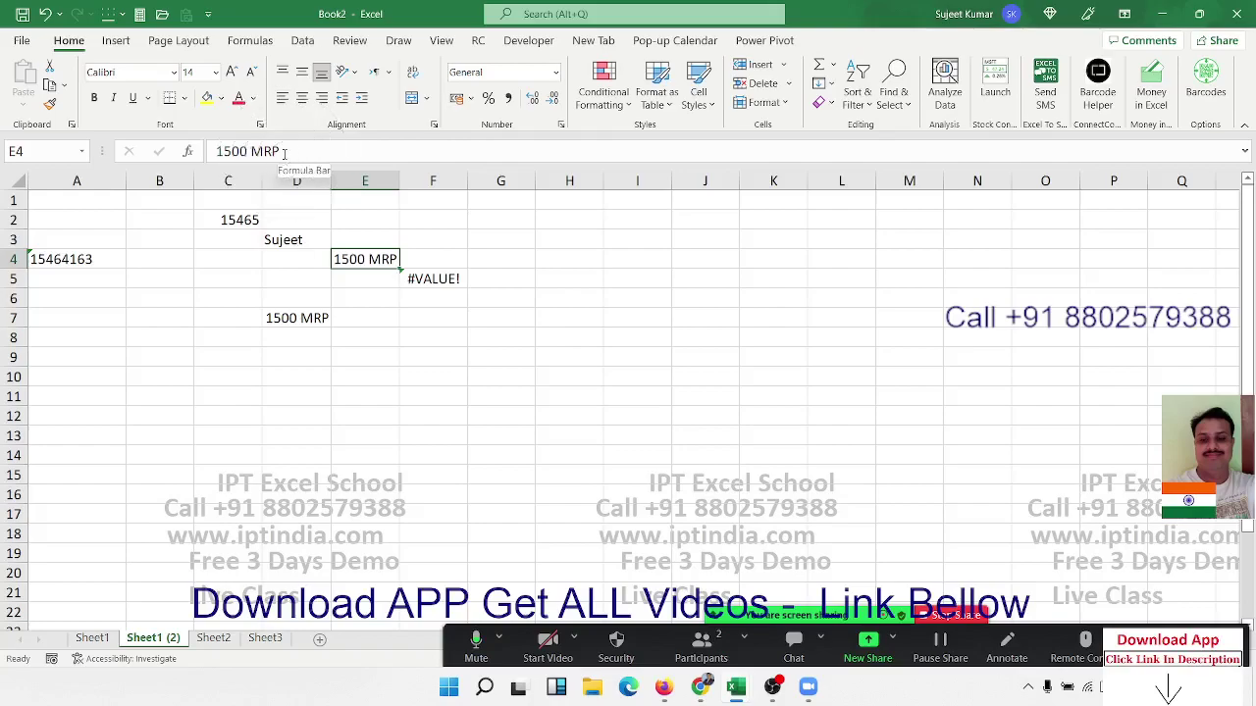
left_click(303, 316)
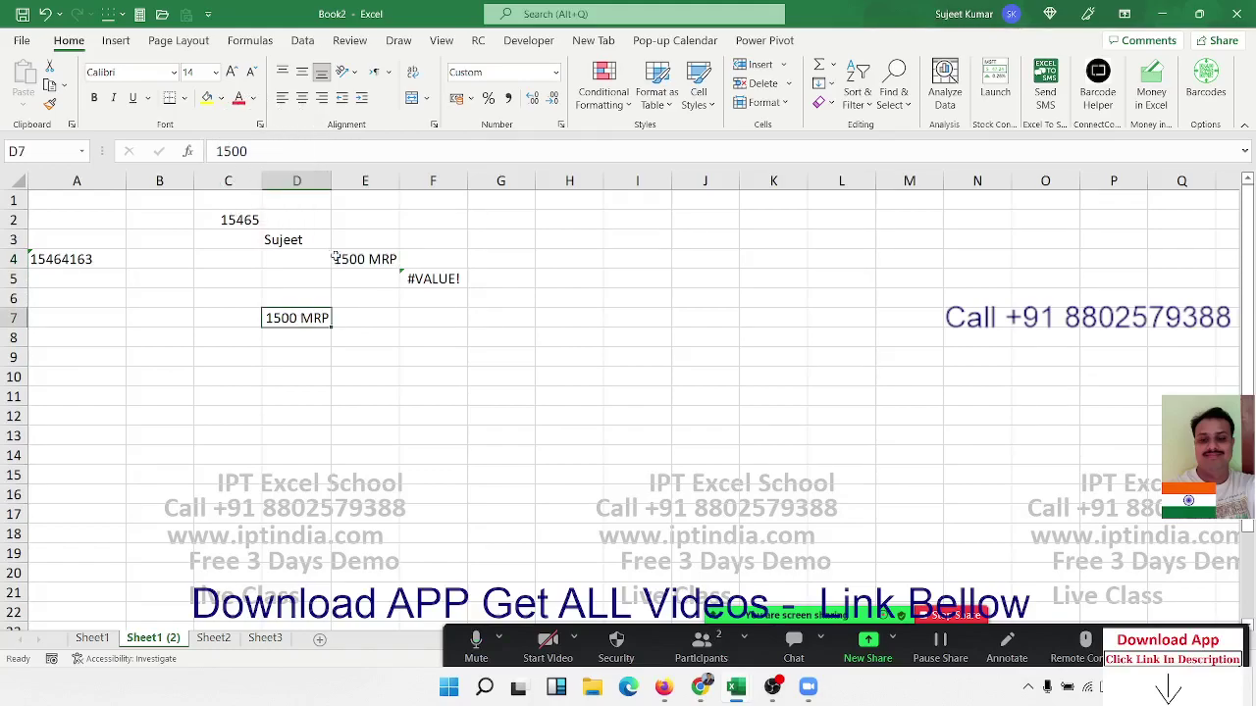
- Enter =D7+20 in D8 so it shows 1520 MRP
left_click(311, 339)
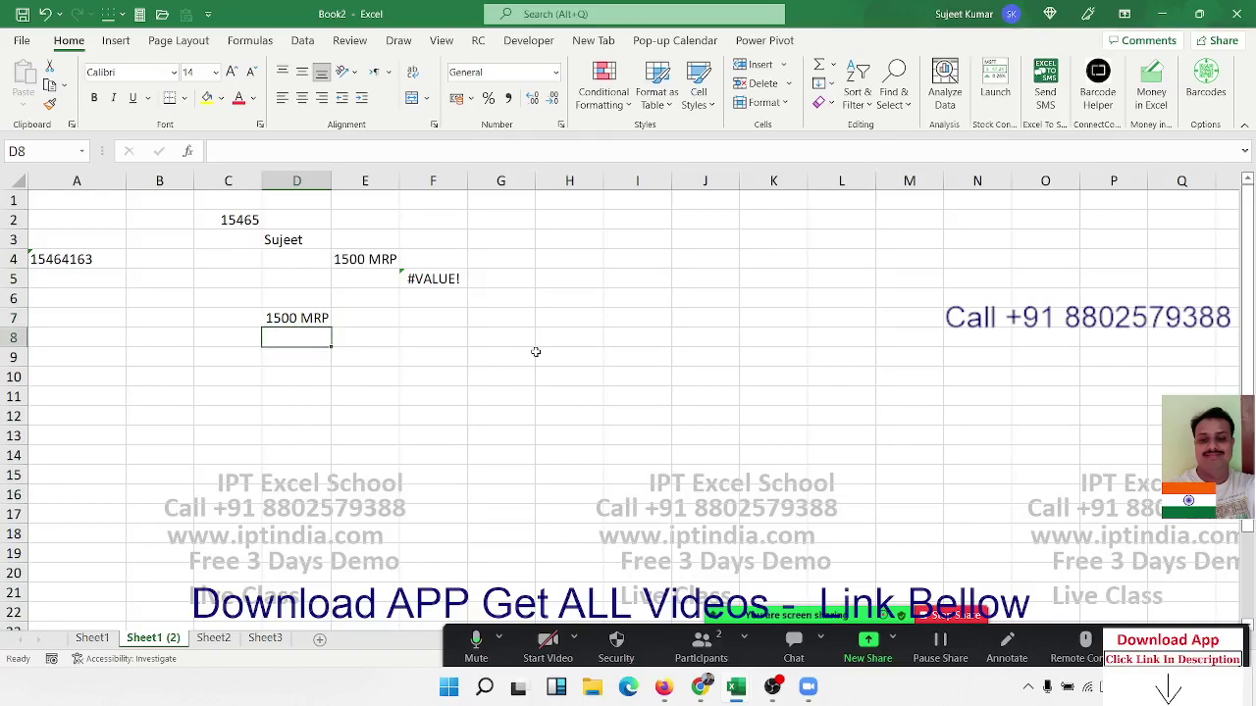
type("=")
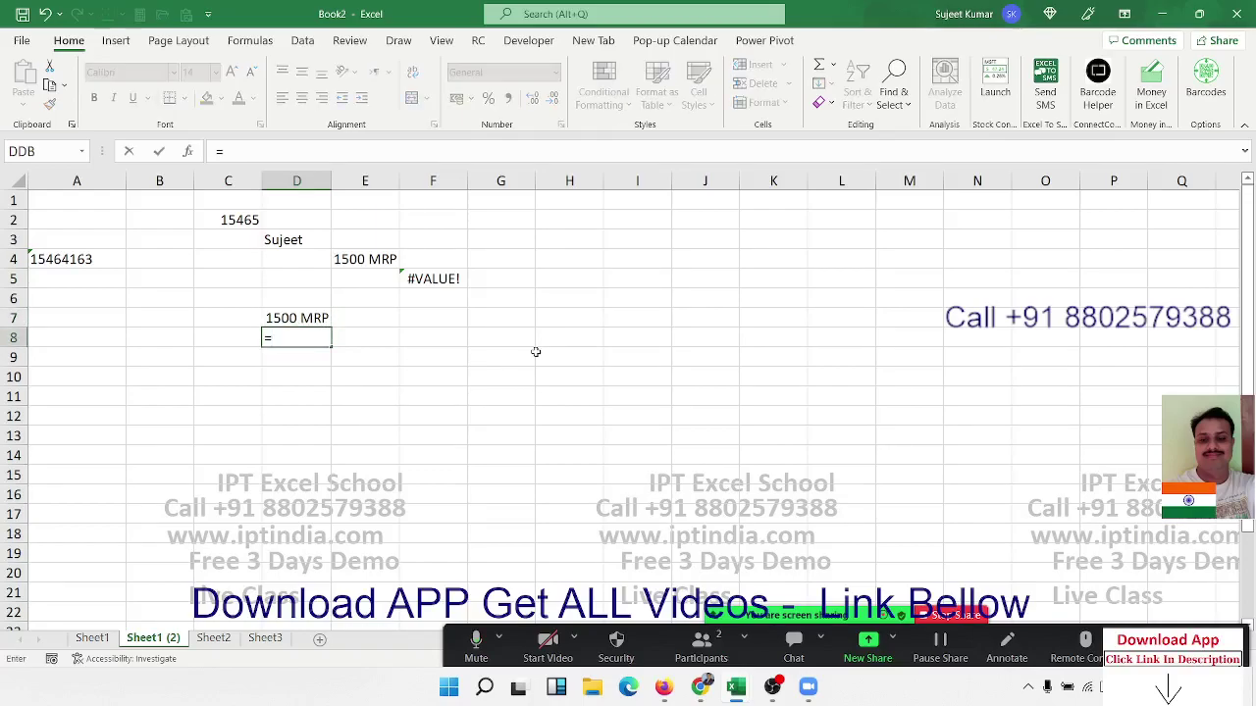
key("Up")
type("+20")
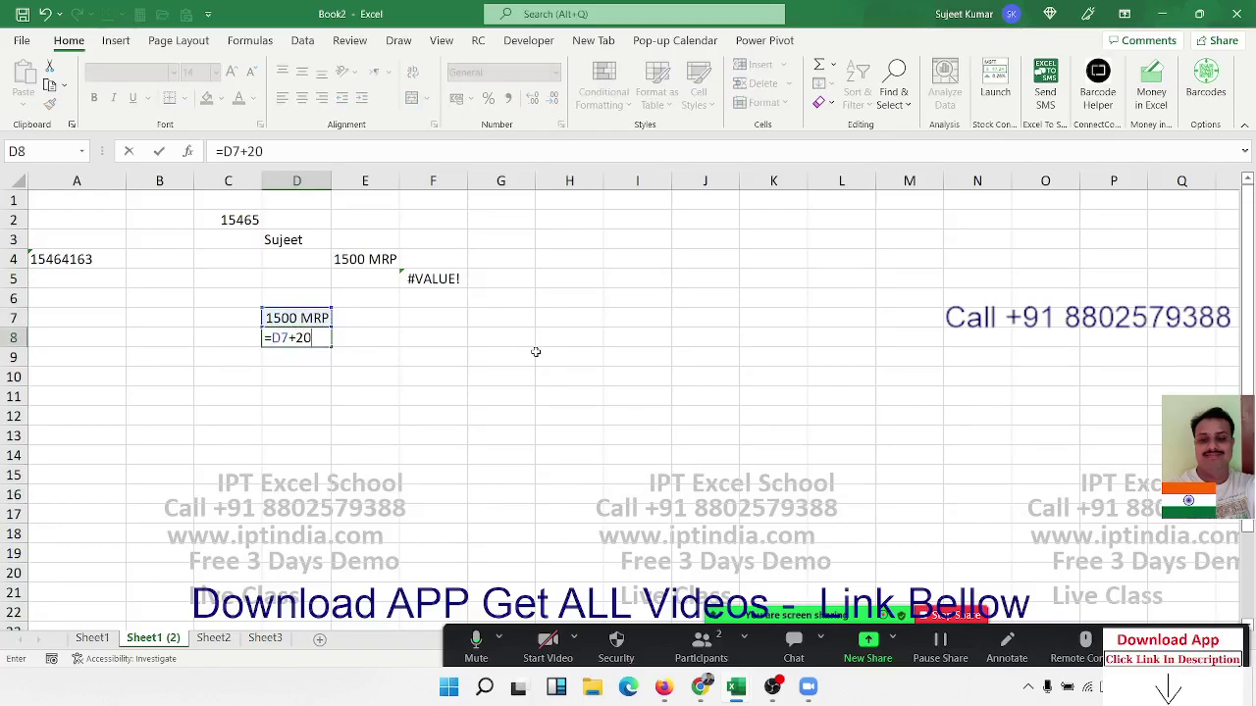
key("Return")
key("Up")
key("Up")
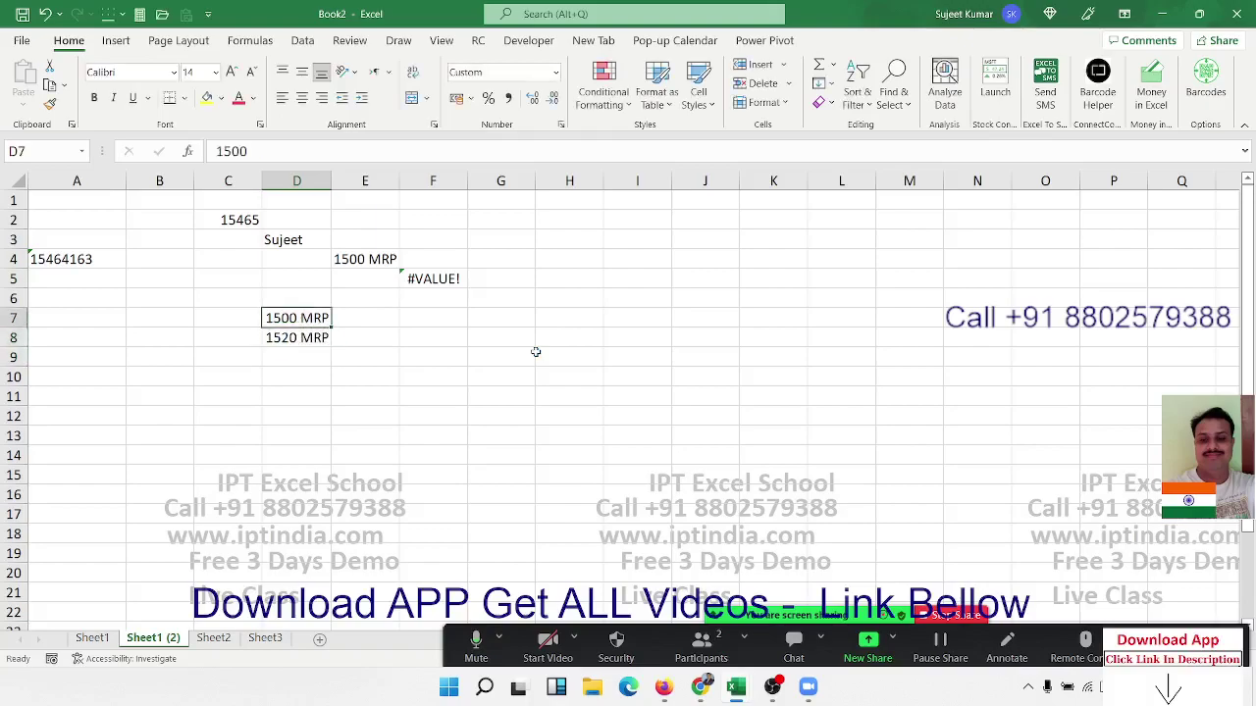
key("Up")
key("Up")
key("Right")
key("Up")
- Type the text 1254asd into cell H4
key("Right")
key("Right")
key("Right")
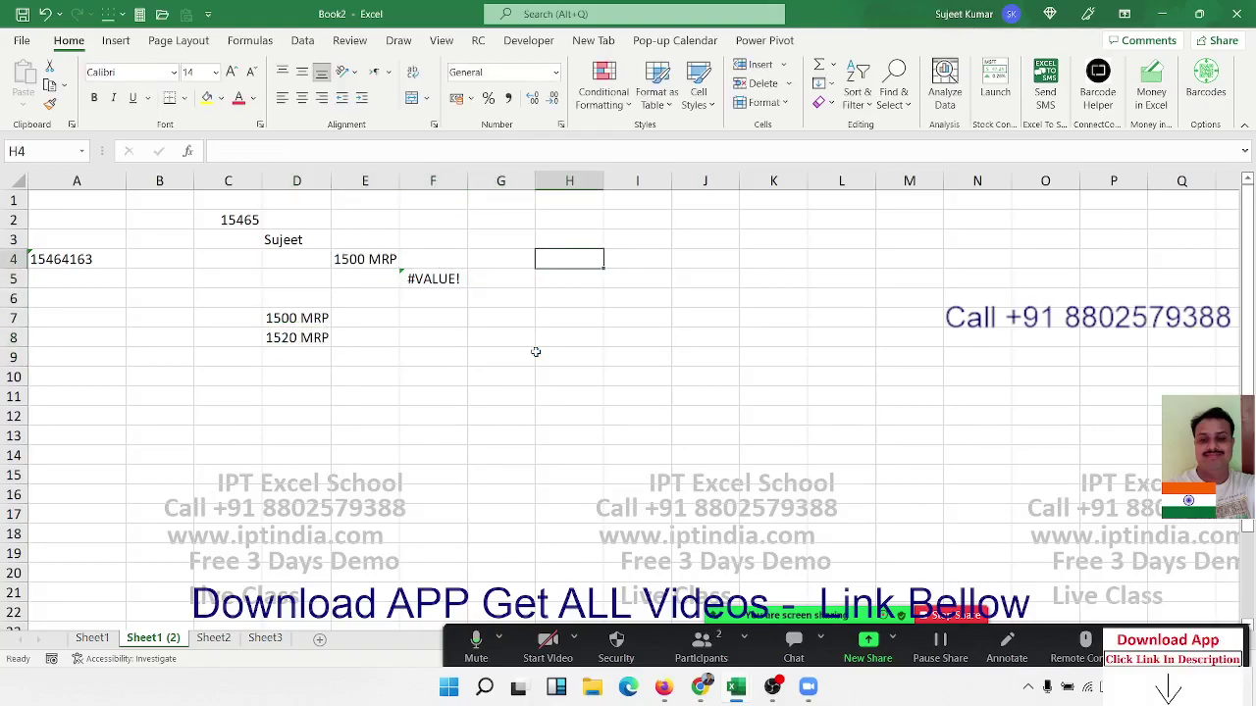
type("1254")
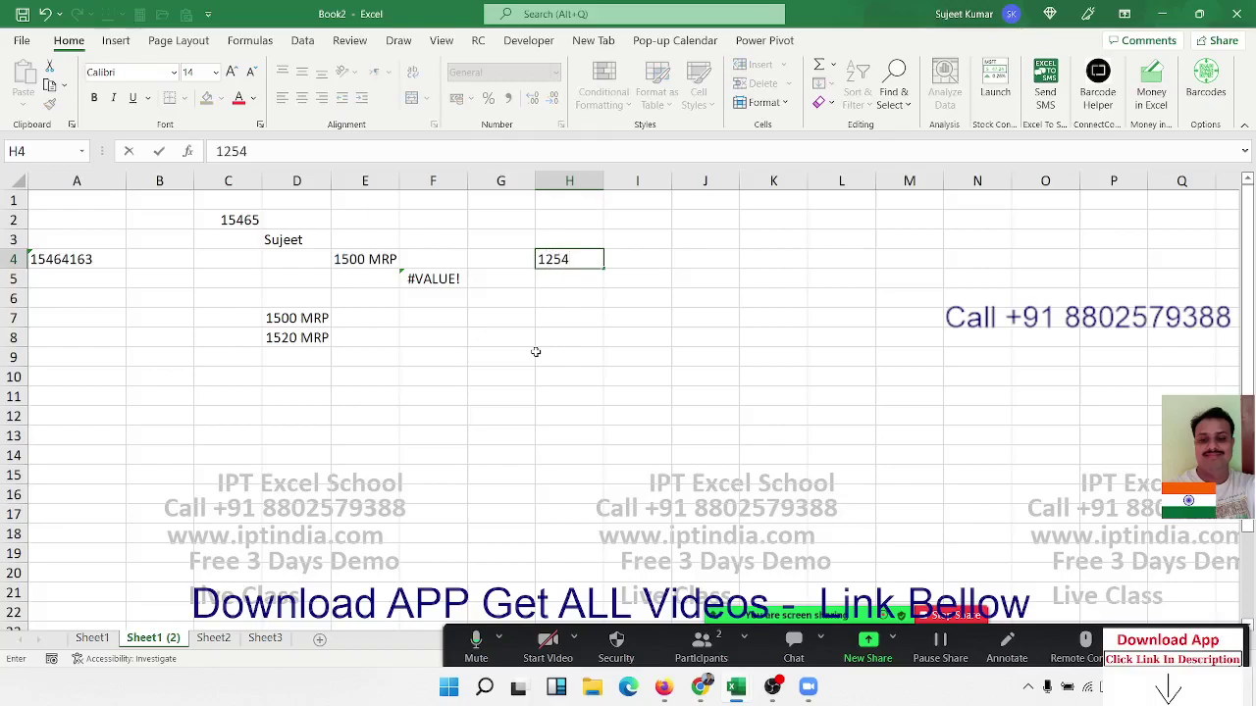
type("asd")
key("Return")
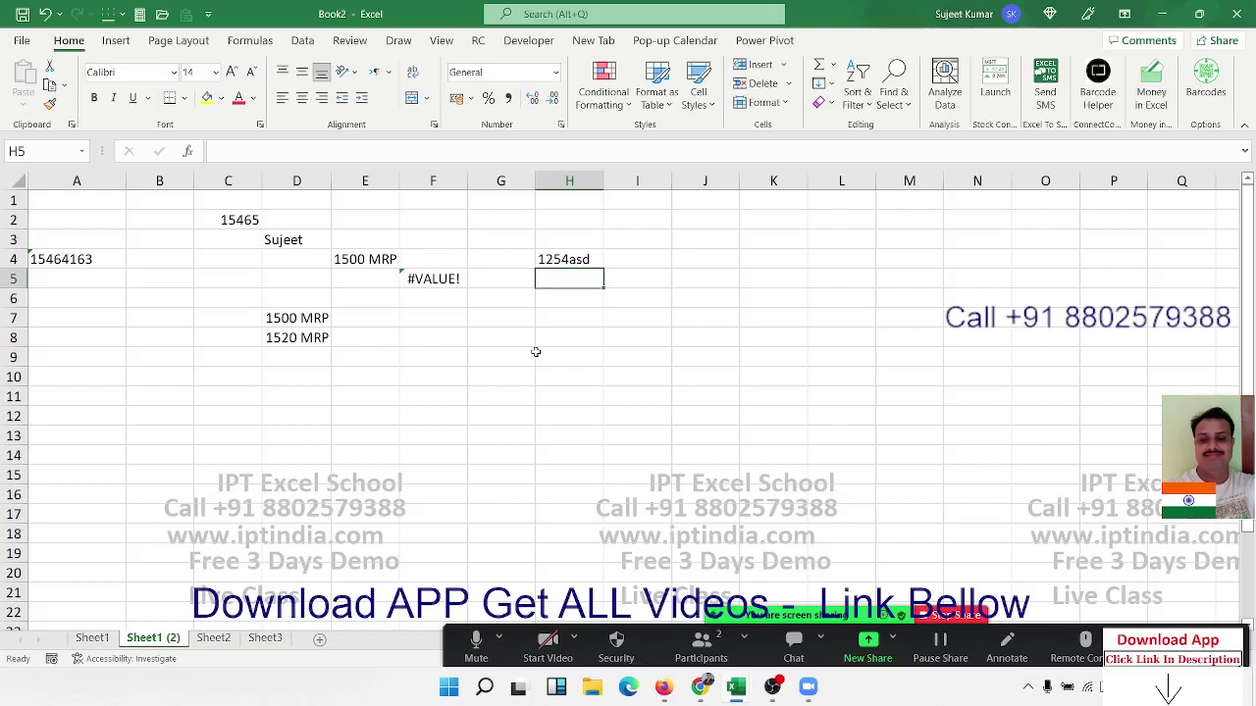
key("Up")
key("Down")
- Enter =H4+20 in H5, which returns #VALUE!
type("=")
key("Up")
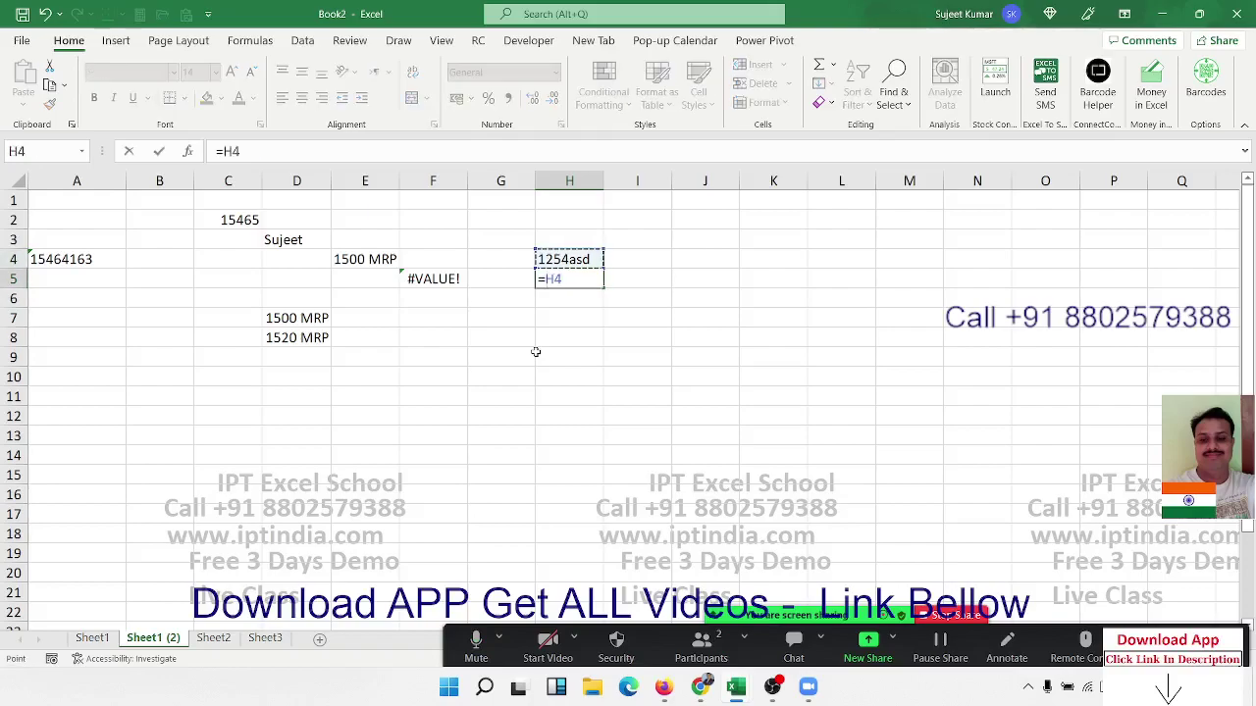
type("+20")
key("Return")
- Compare H5's formula with F5's =E4+20 error and its text source in E4
key("Up")
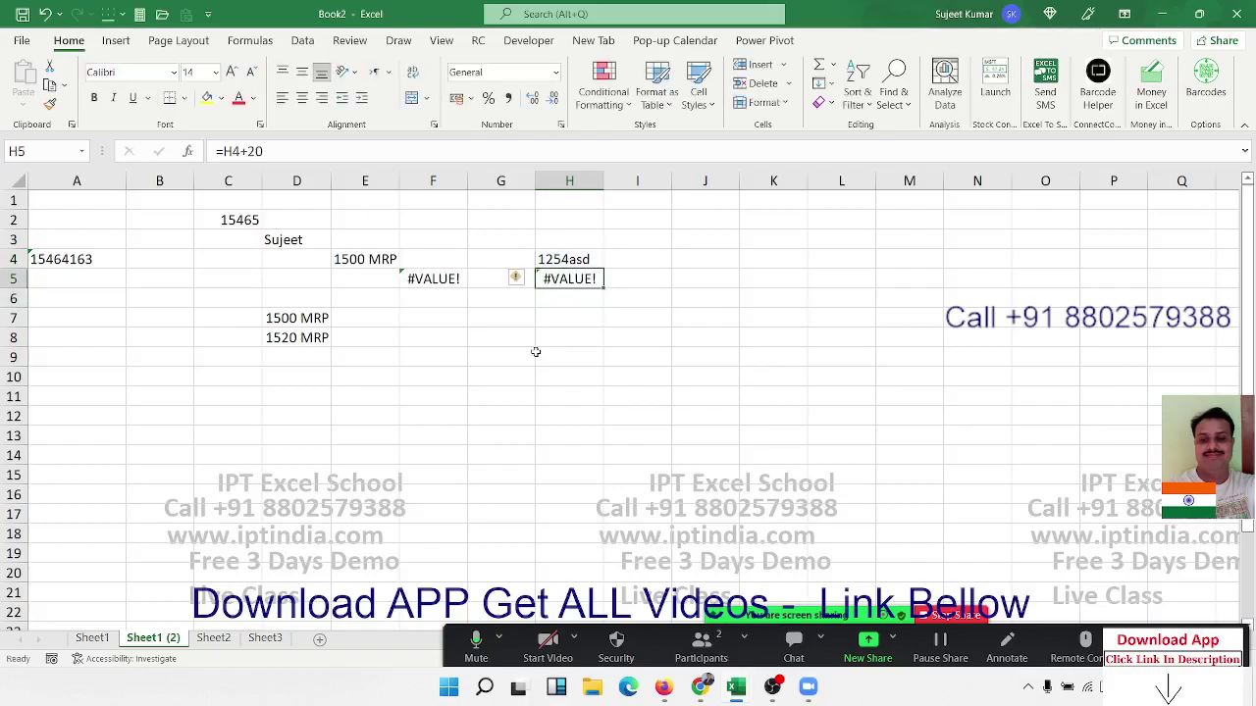
key("Left")
key("Left")
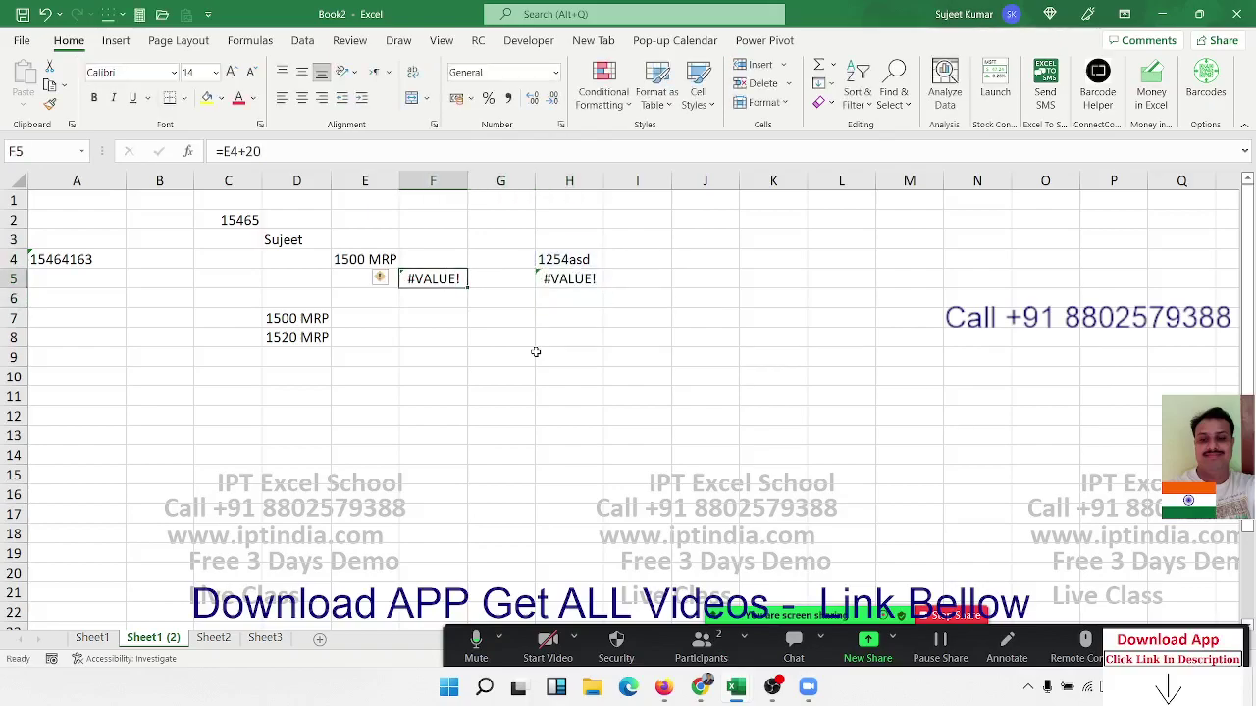
key("Left")
key("Up")
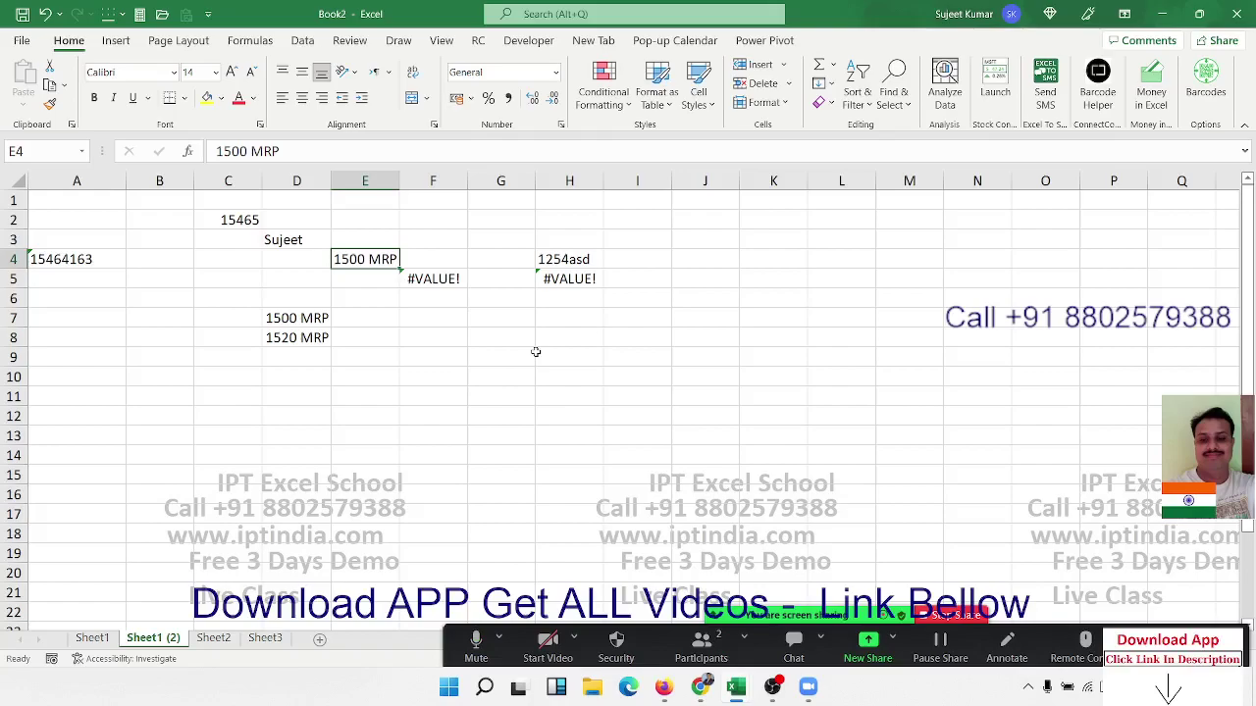
key("Down")
key("Down")
key("Down")
key("Down")
key("Down")
key("Down")
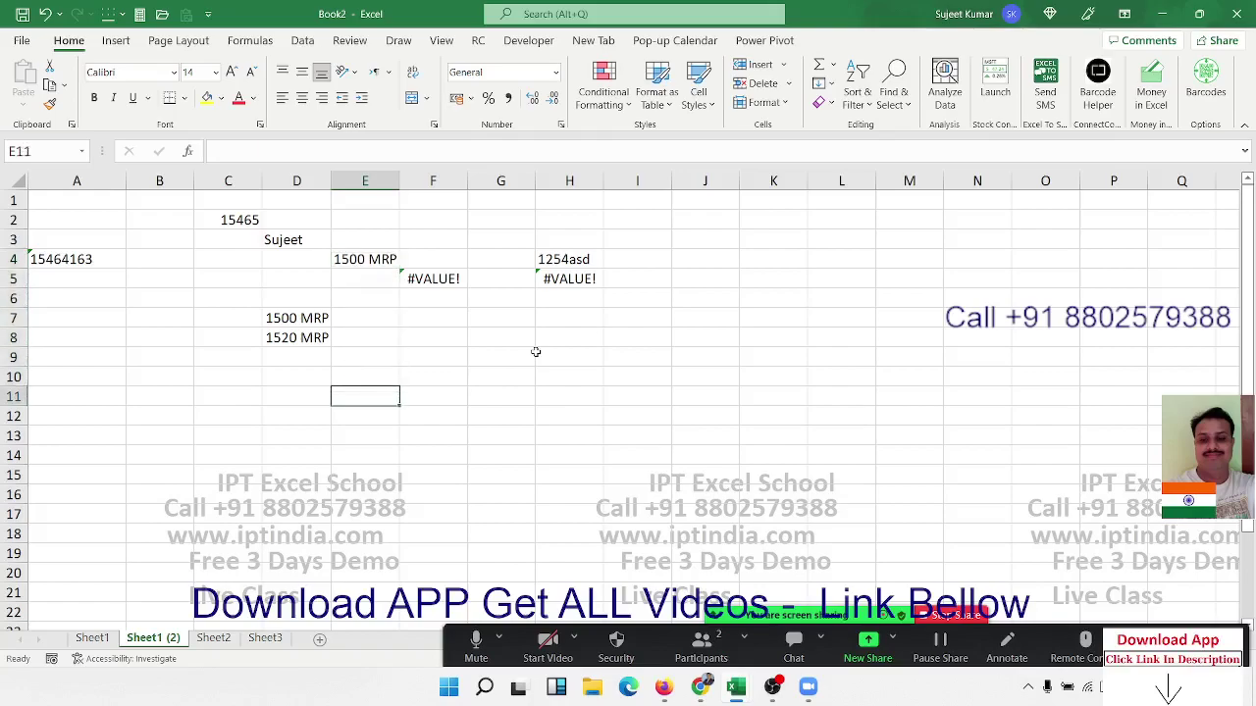
key("Left")
key("Left")
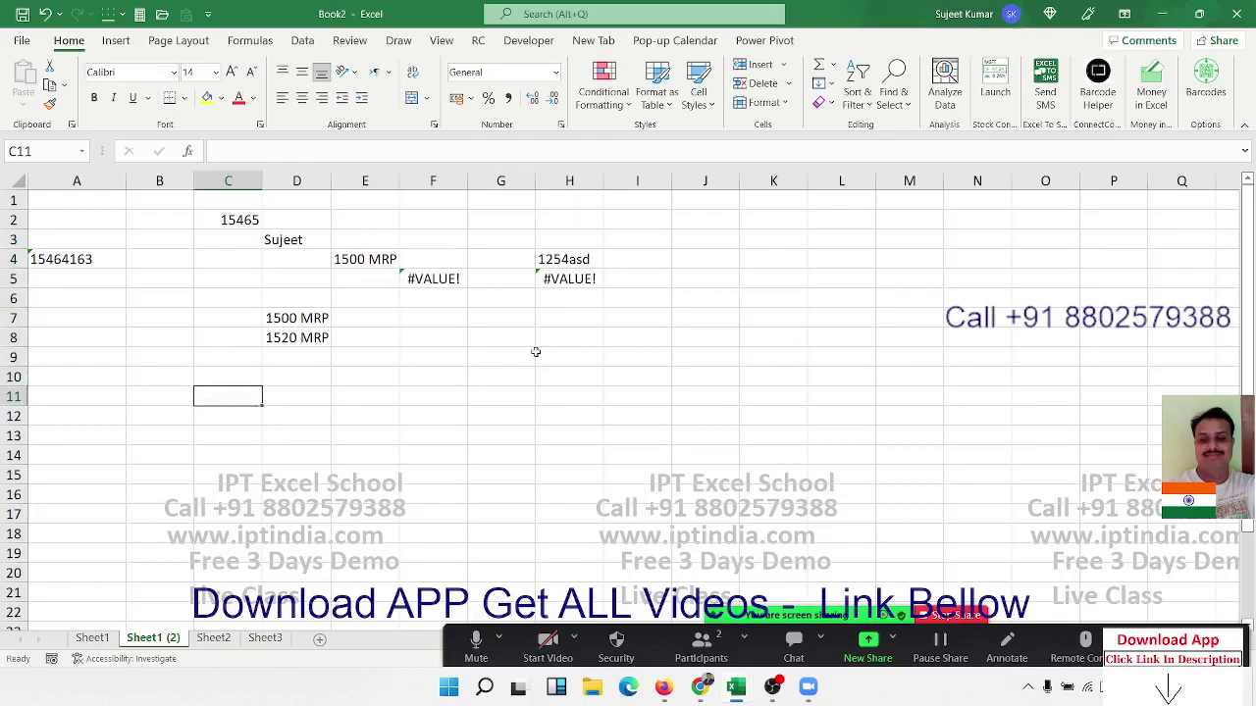
- Enter 21/09 in B11 and 7/12 in D11 so they display as 21-Sep and 07-Dec
key("Left")
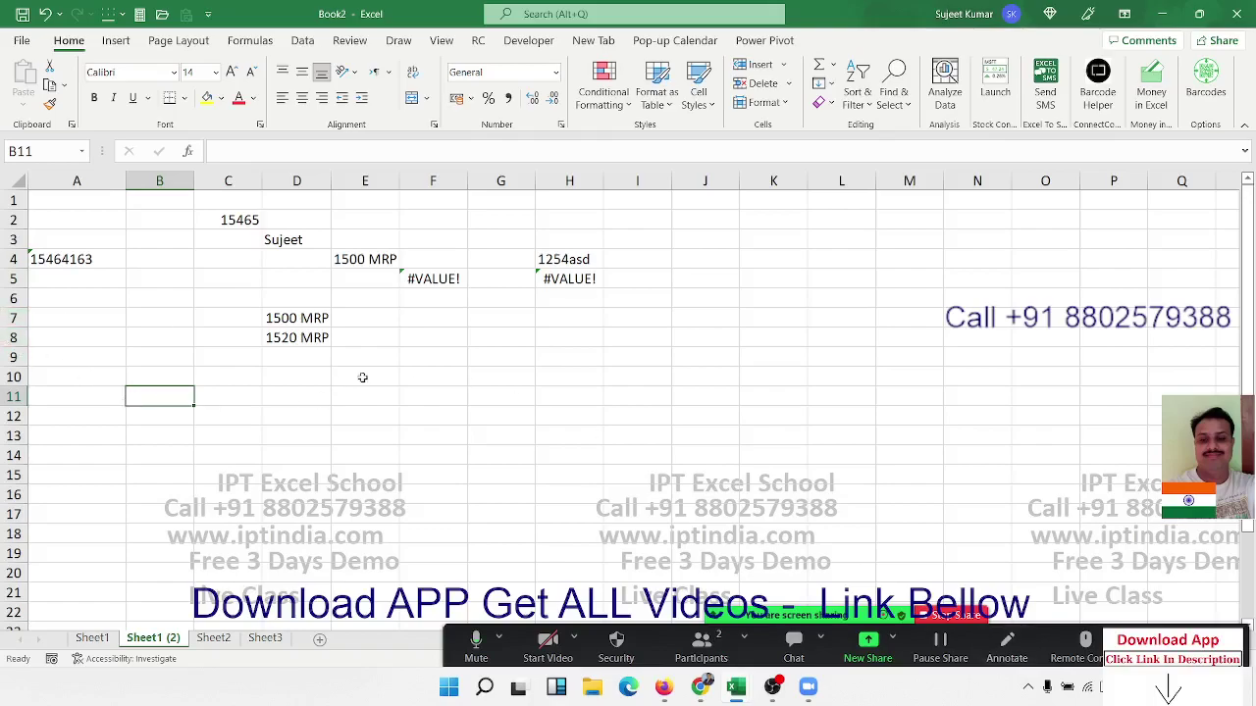
type("21/")
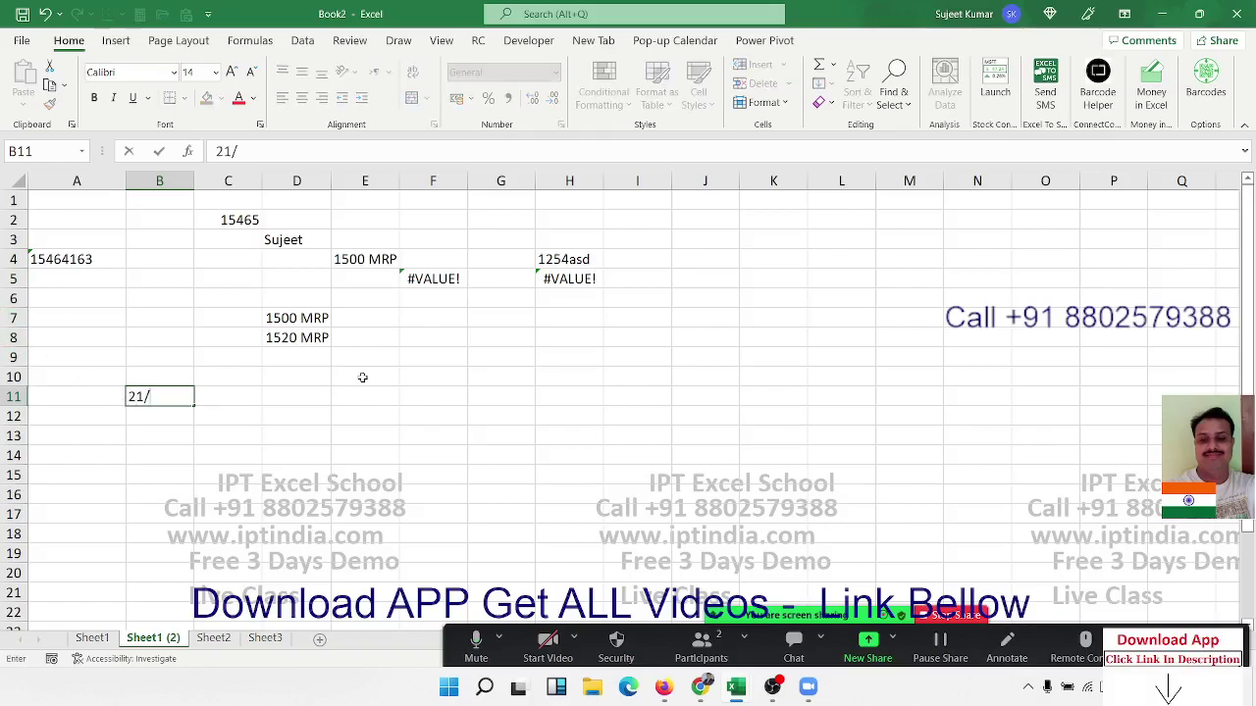
type("09")
key("Return")
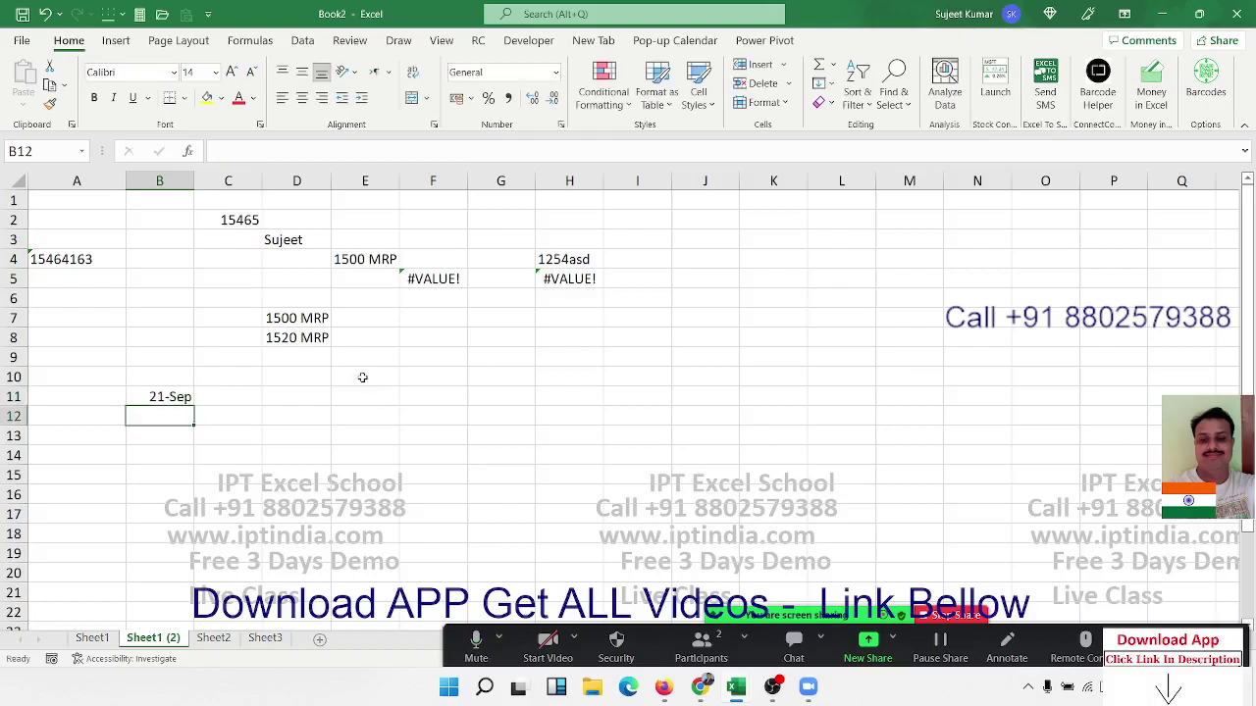
key("Up")
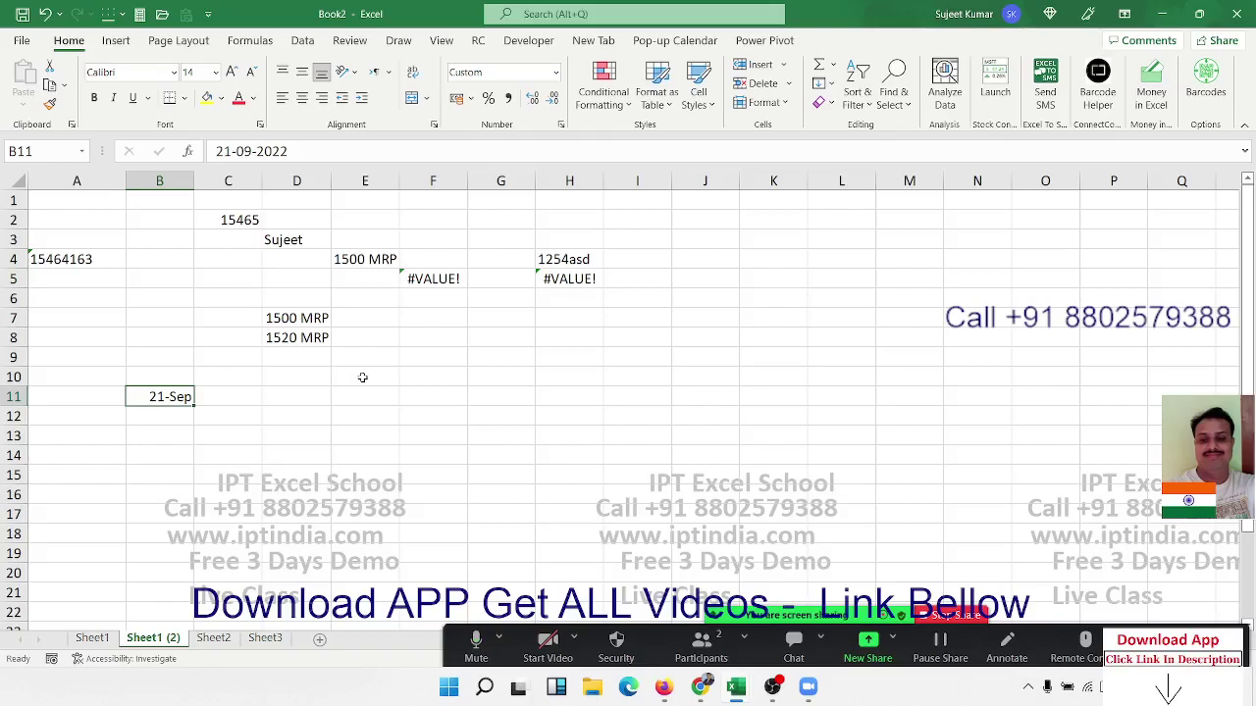
key("Right")
key("Right")
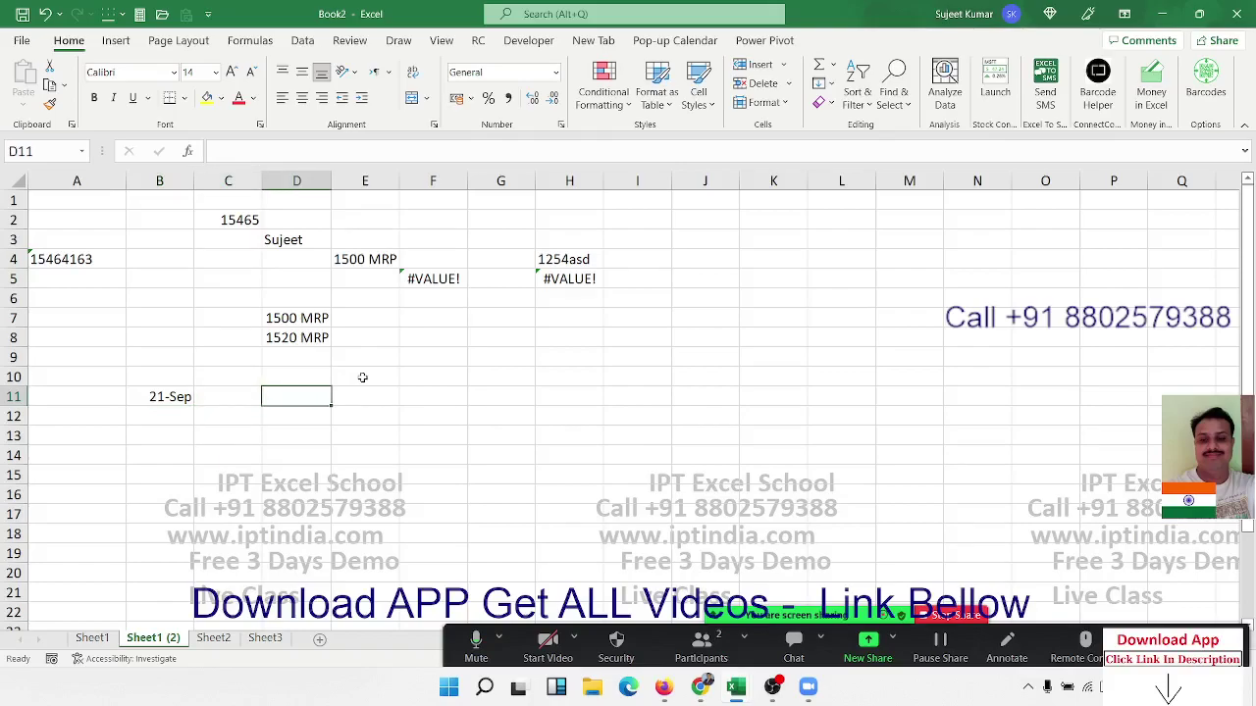
type("7/12")
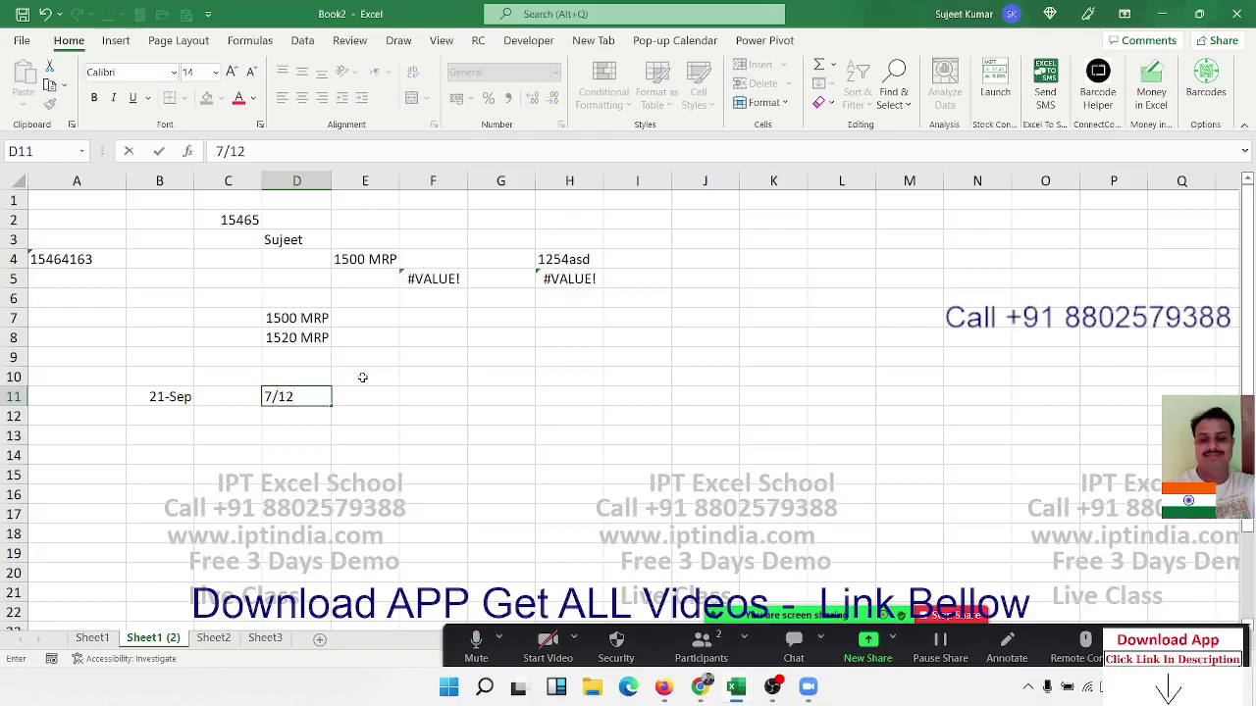
key("ctrl+Return")
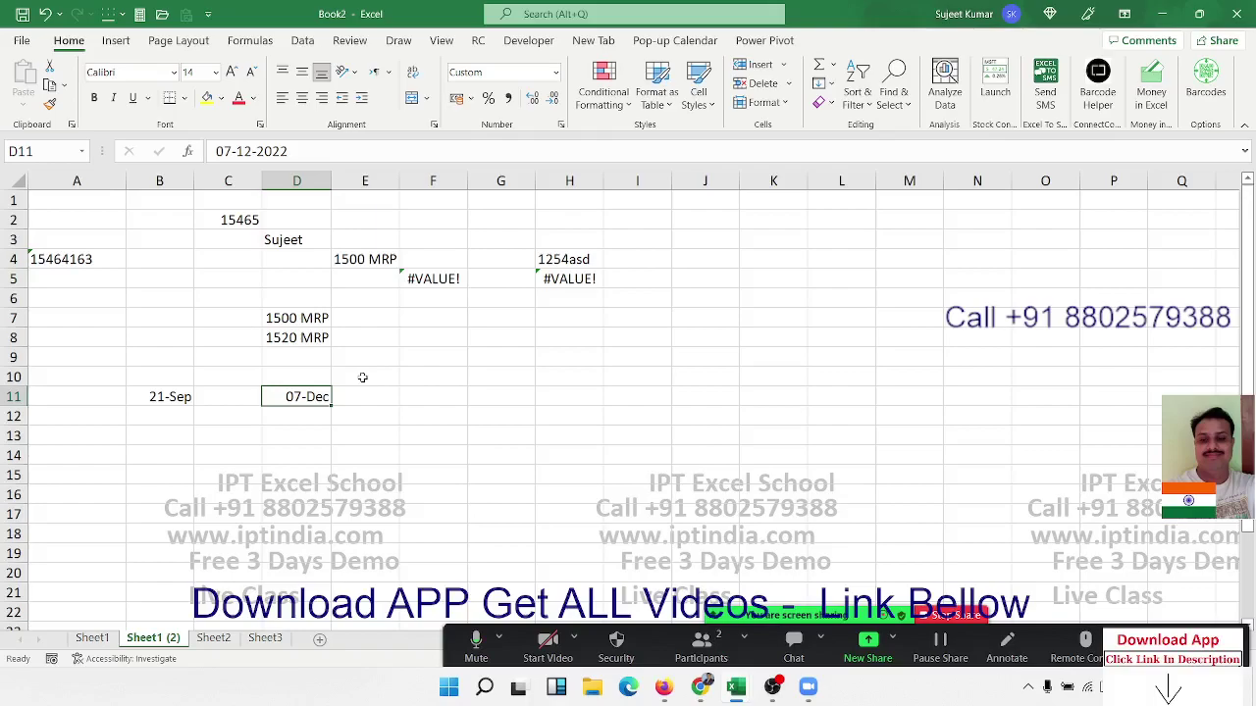
key("Right")
type("=da")
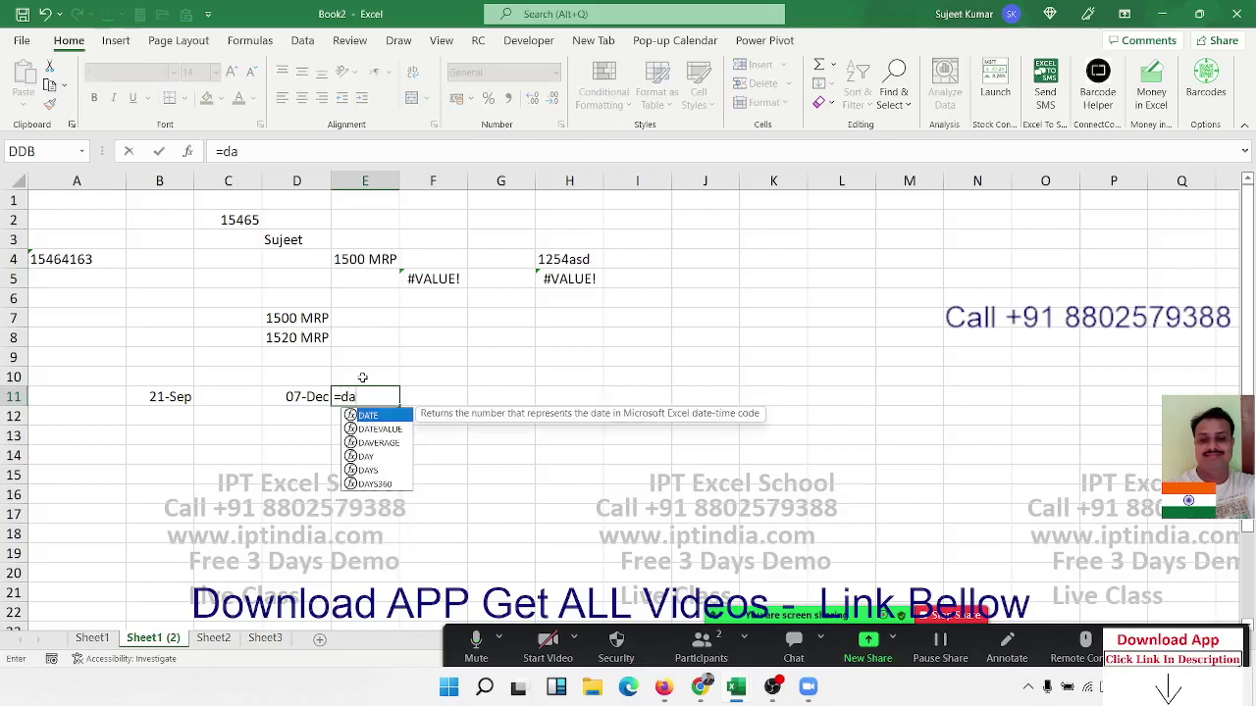
type("te")
key("Tab")
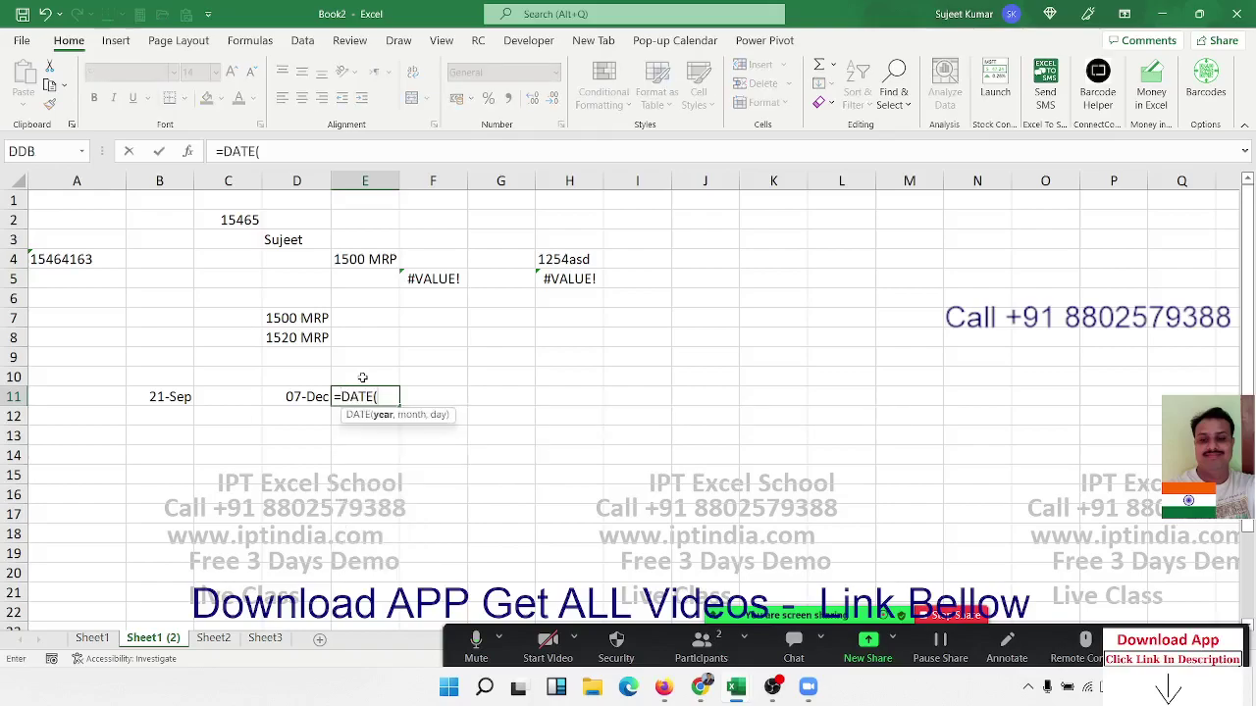
type("2022")
type(",7")
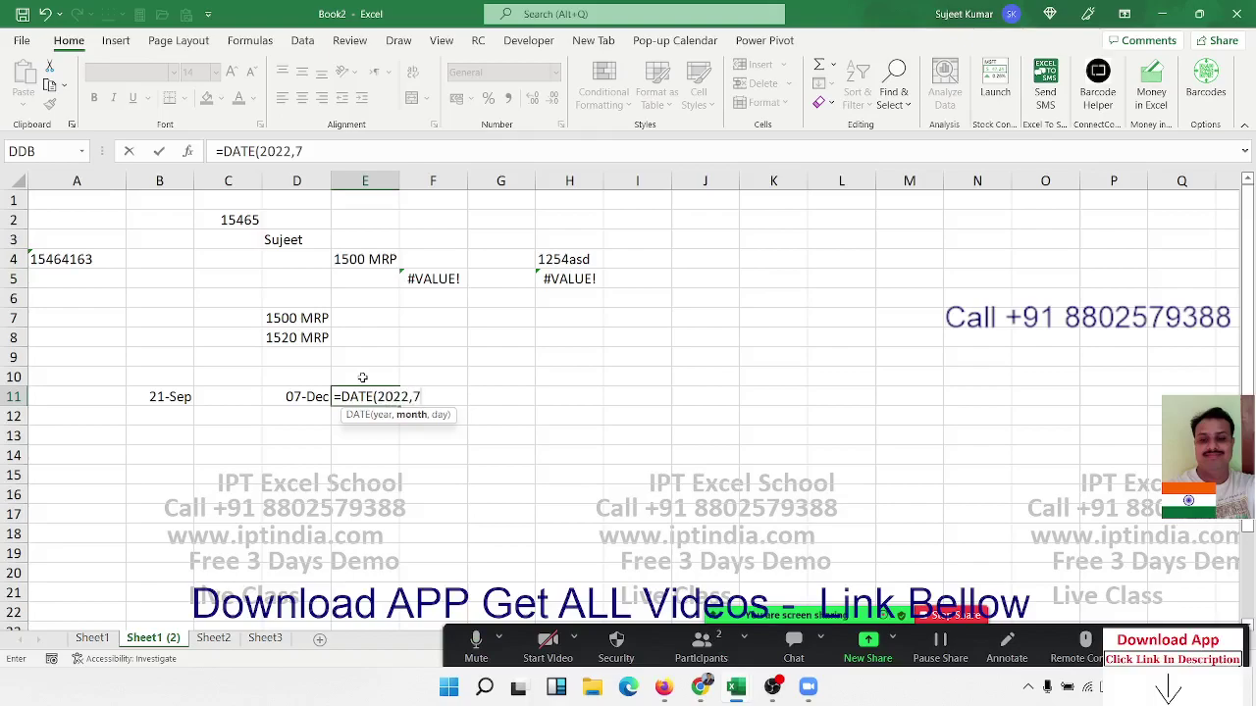
key("BackSpace")
type("9,")
type("21")
key("ctrl+Return")
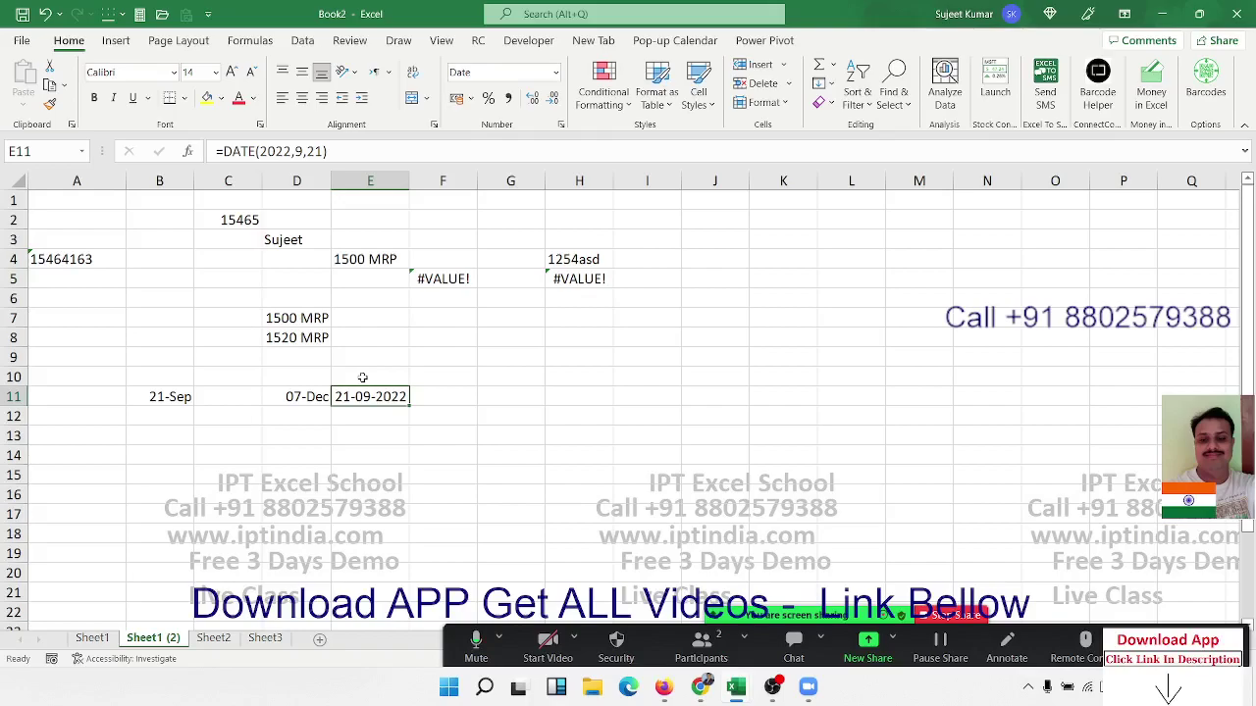
key("Delete")
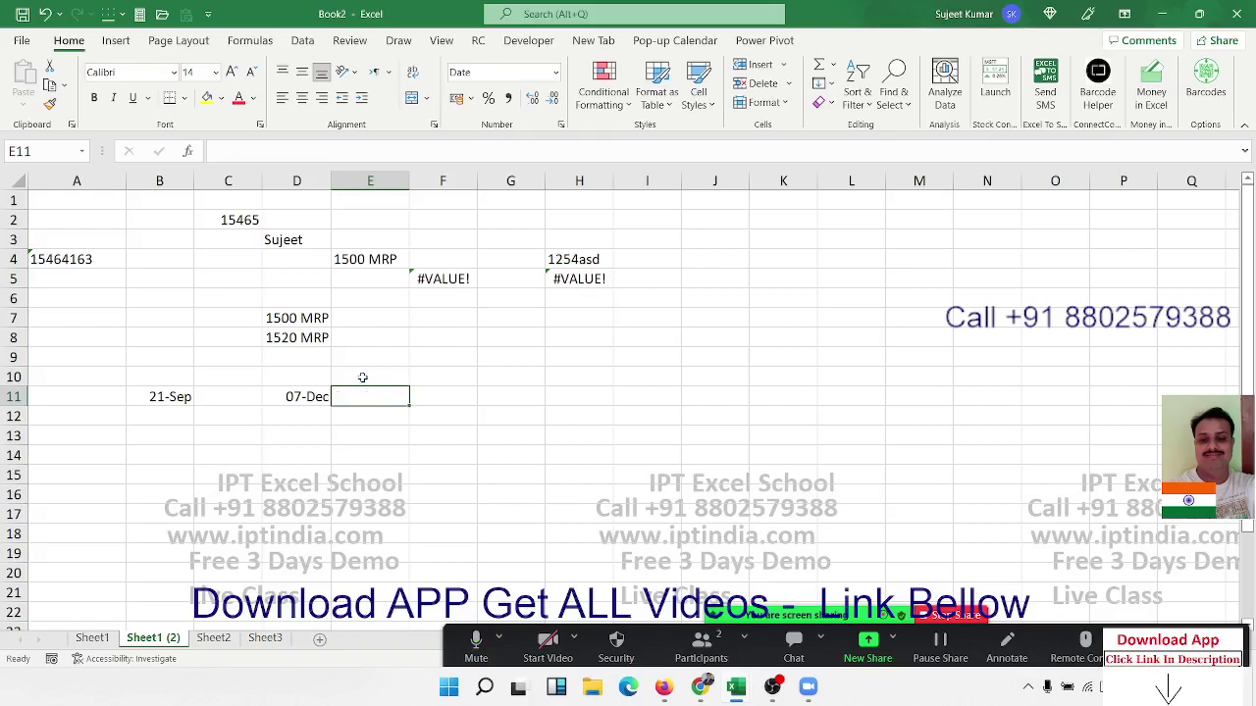
key("Up")
key("Right")
key("Right")
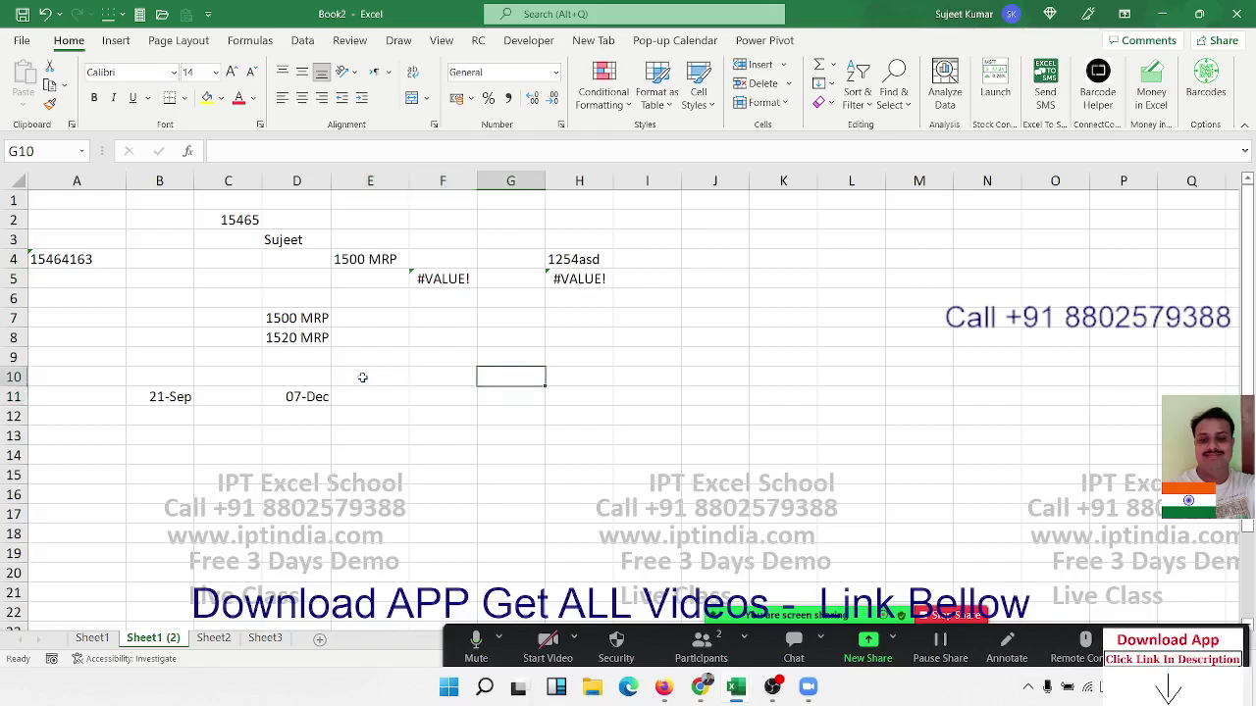
- Type the headings year, Month and Day across G10:I10
type("y")
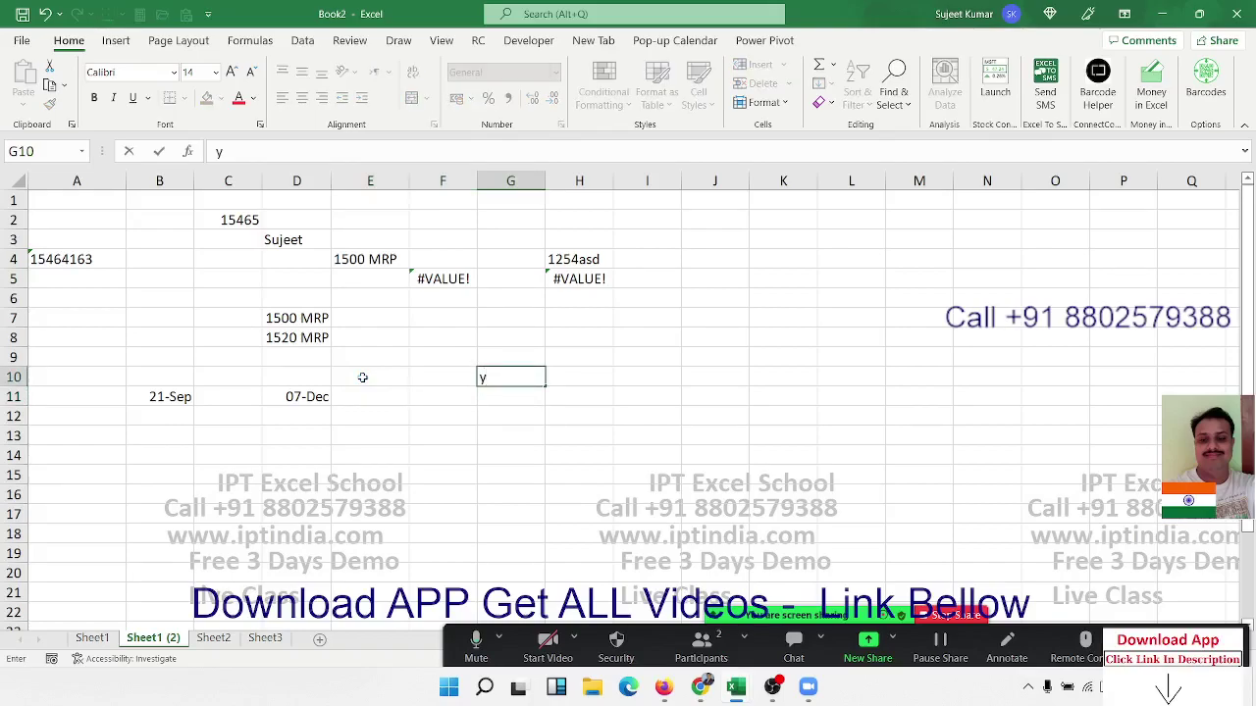
type("ear")
key("Tab")
type("Mo")
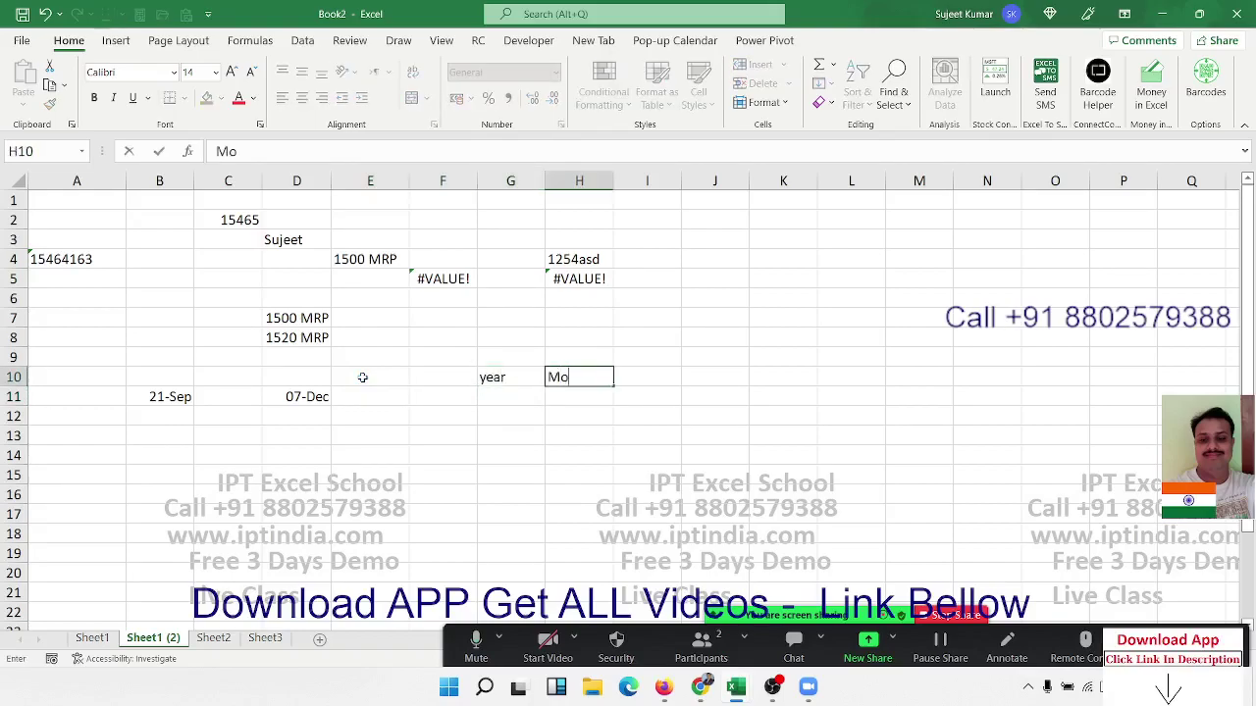
type("nth")
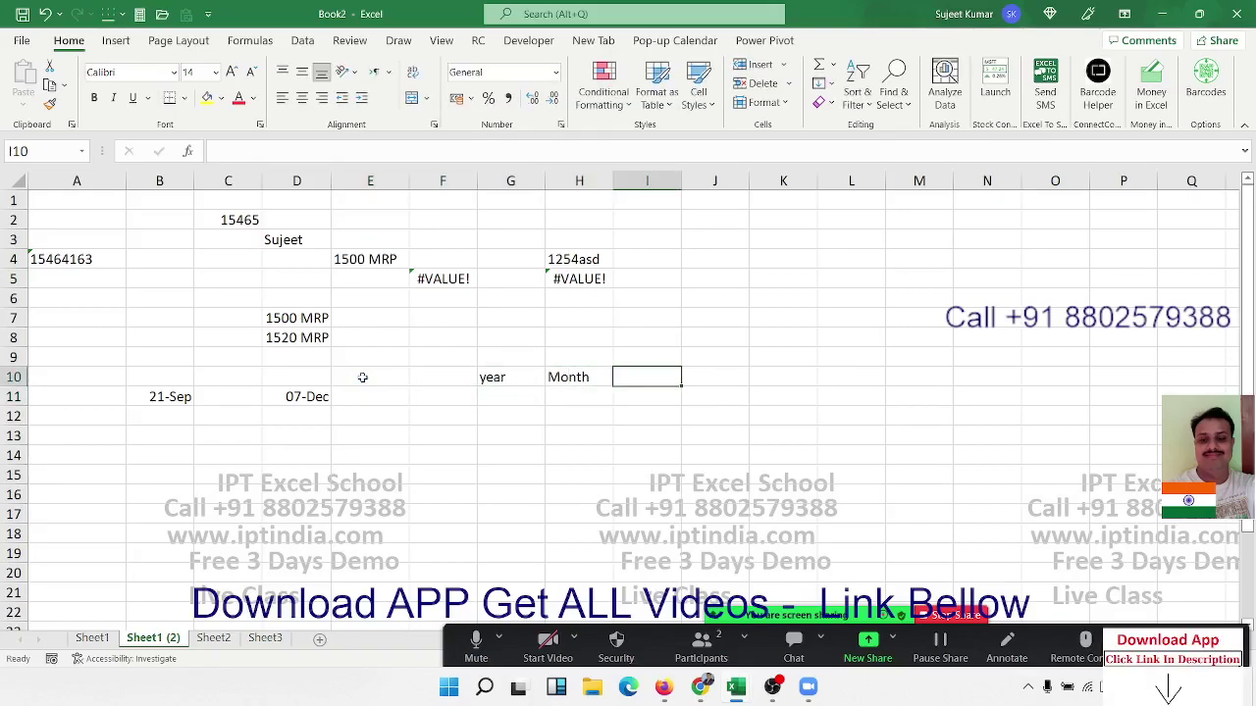
type("Day")
key("Return")
- Enter 2022, 9 and 21 beneath the headings in G11:I11
key("Left")
key("Left")
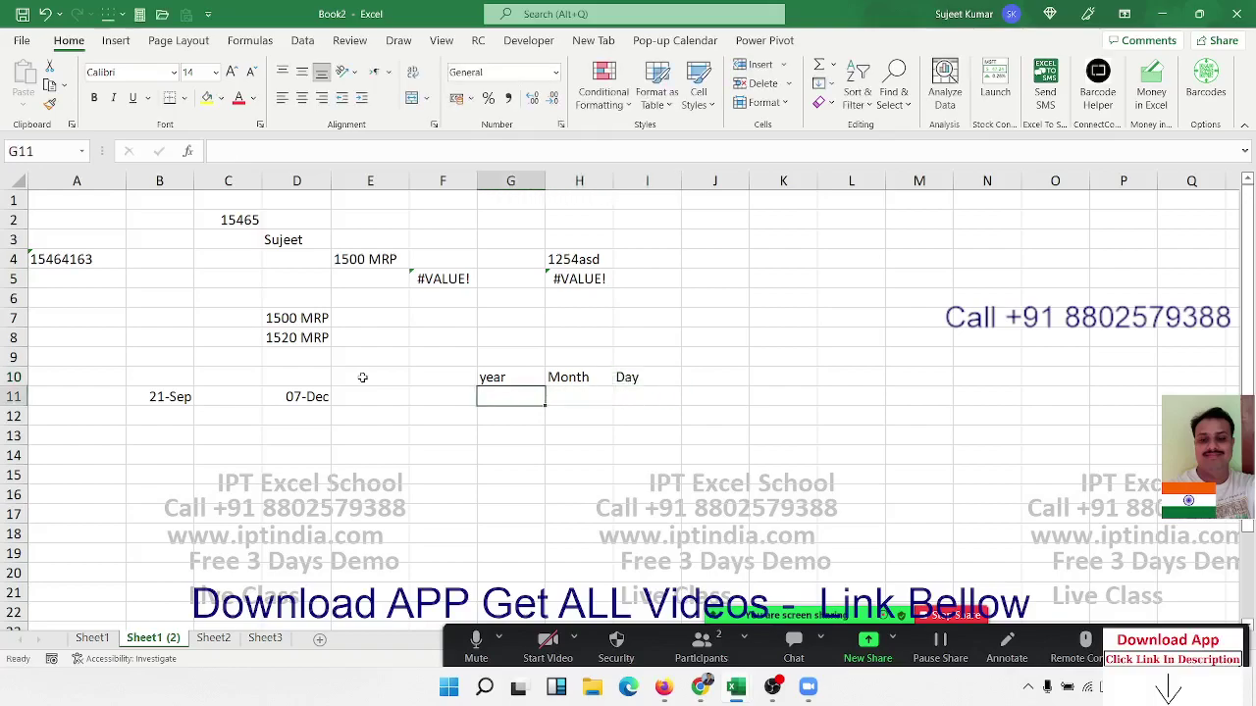
type("2022")
key("Tab")
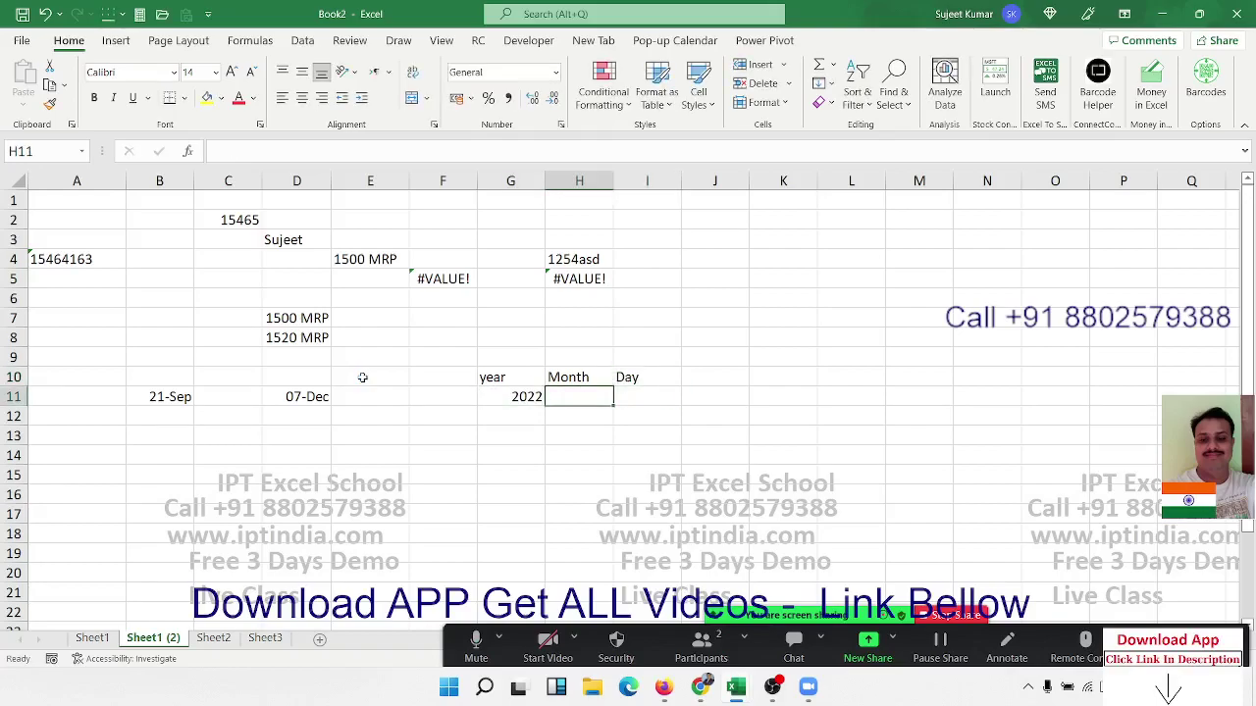
type("9")
key("Tab")
type("2")
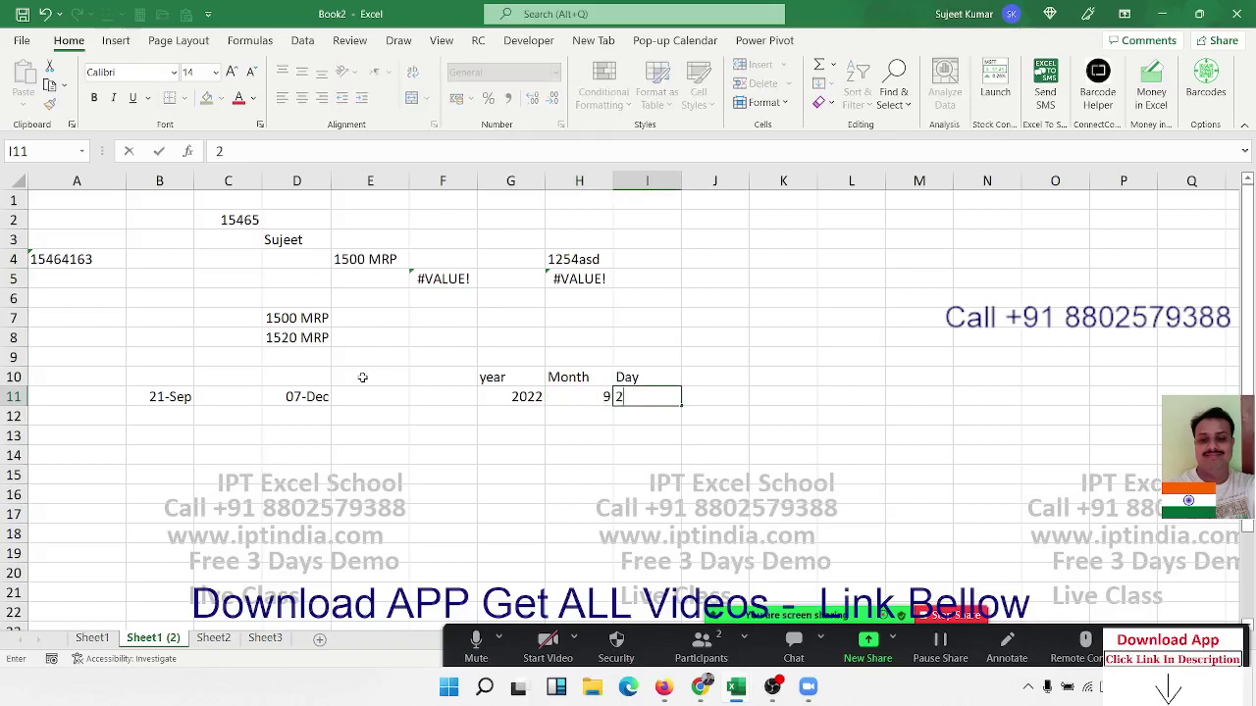
type("1")
key("Return")
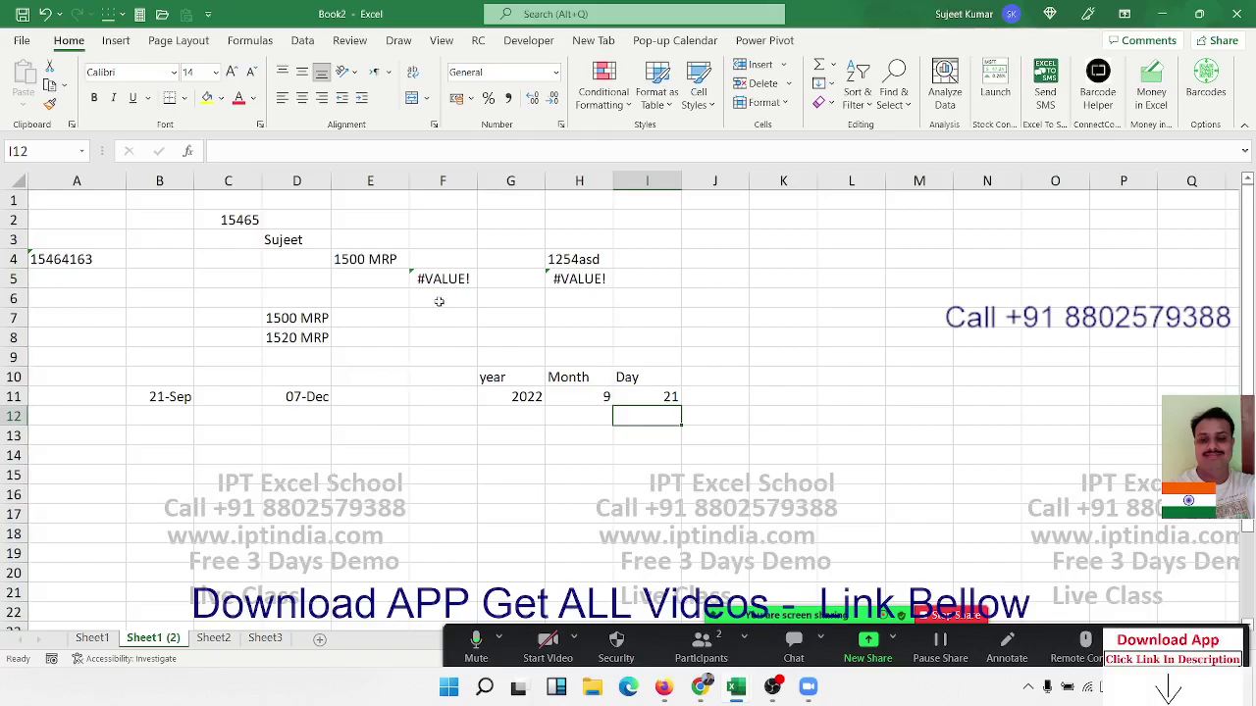
left_click(418, 334)
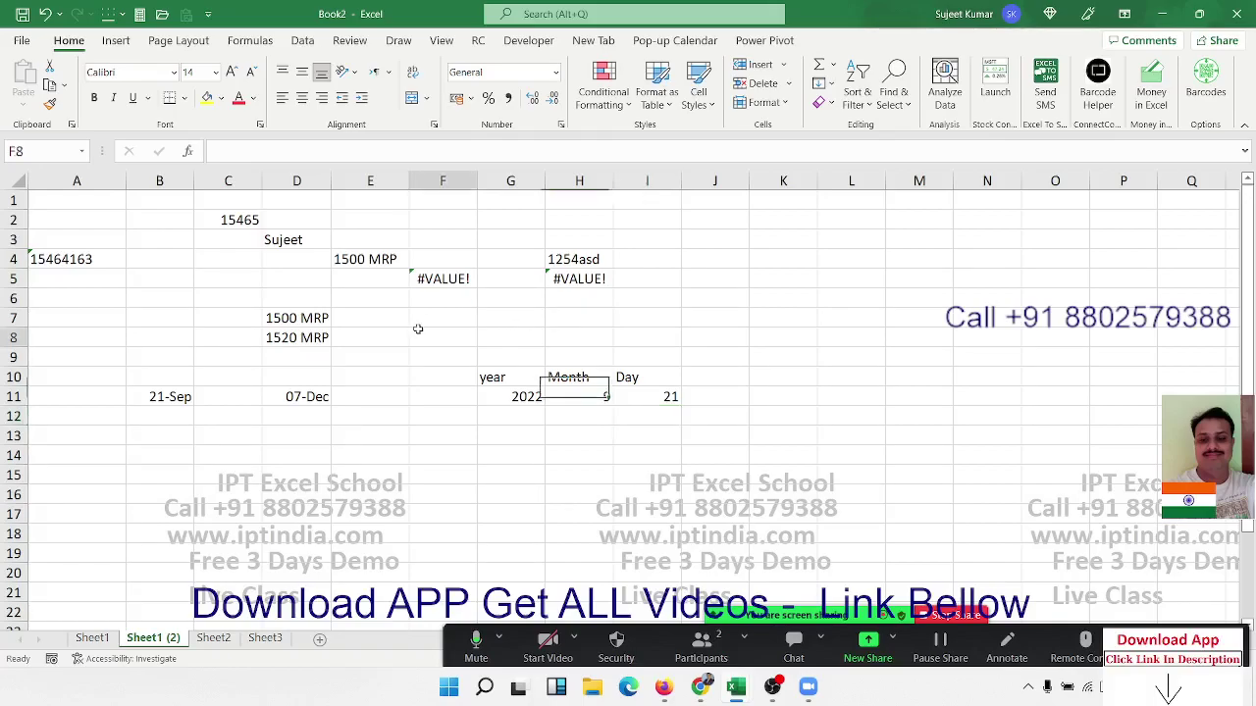
left_click(286, 238)
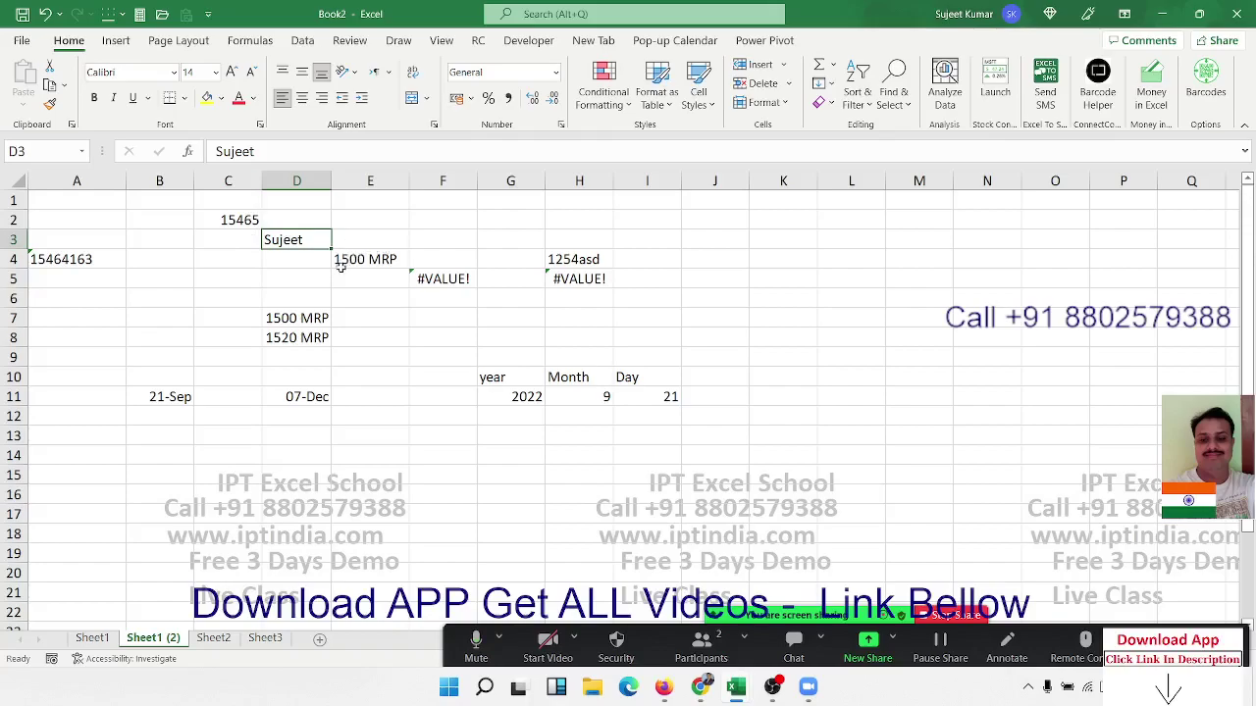
- Inspect the number and text entries in columns C and D, including C2's 15465
left_click(245, 227)
left_click(238, 254)
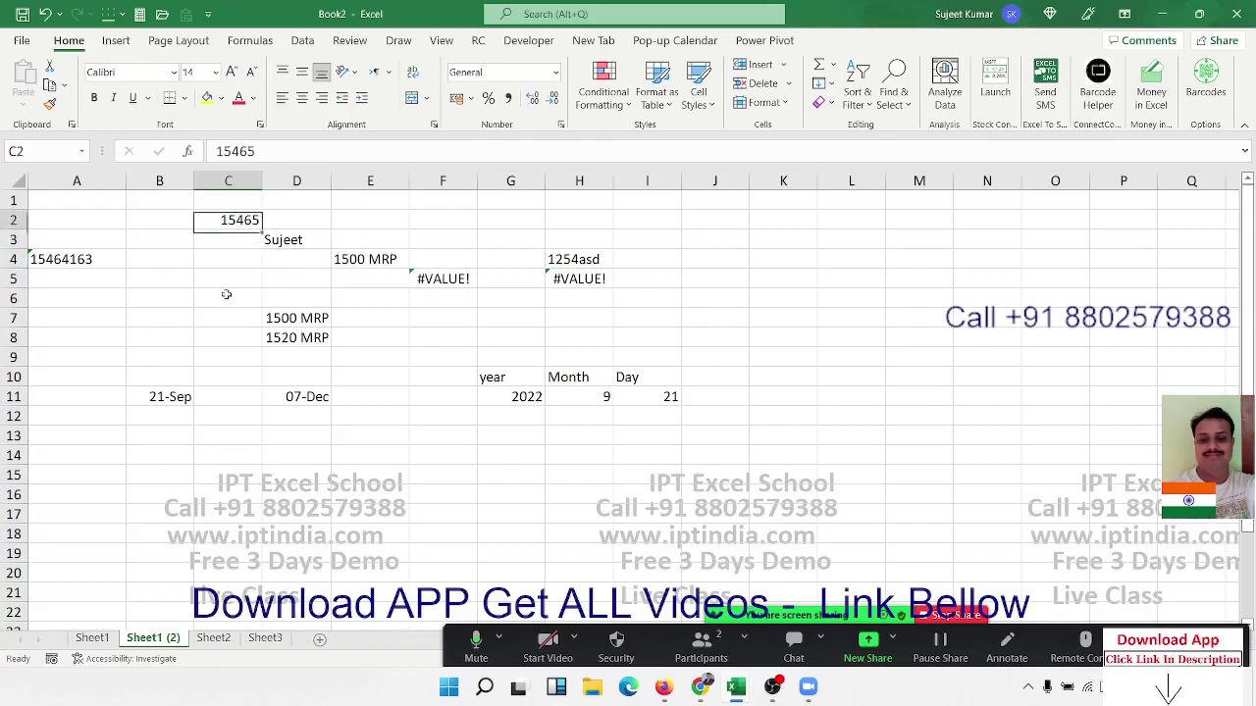
left_click_drag(239, 222, 231, 339)
left_click_drag(294, 242, 295, 292)
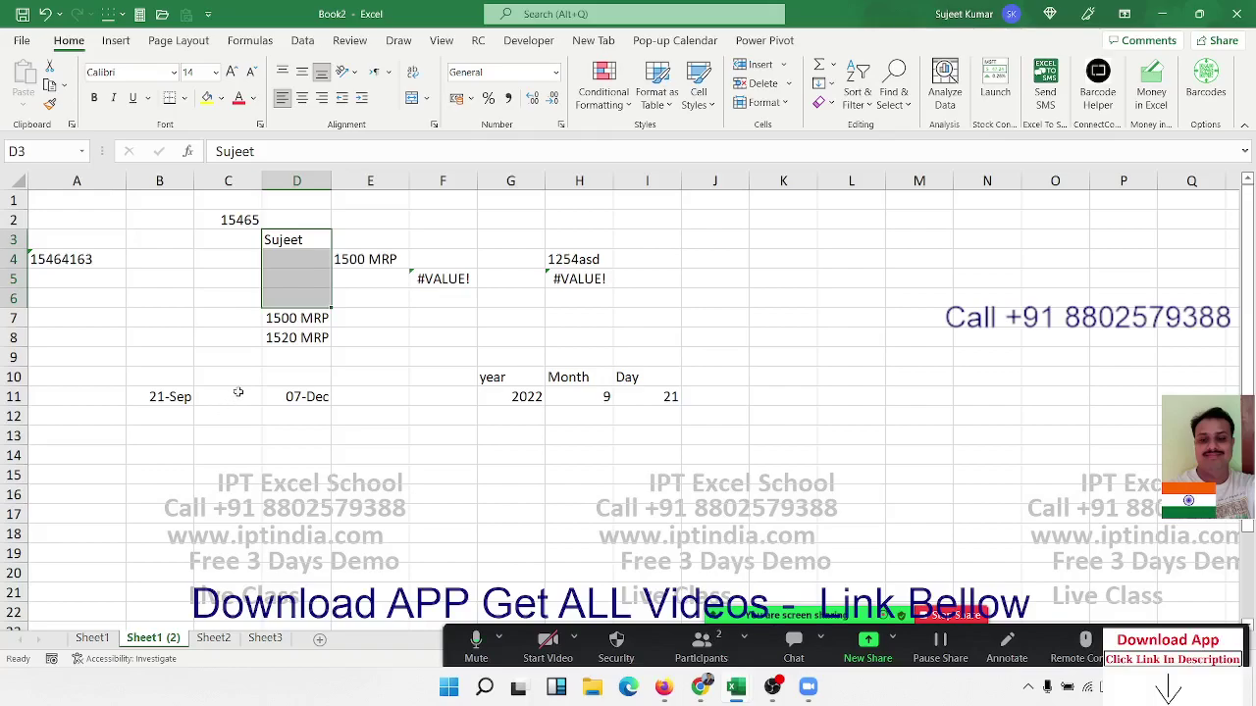
- Format B11 as General to reveal the date's serial number 44825
left_click(183, 399)
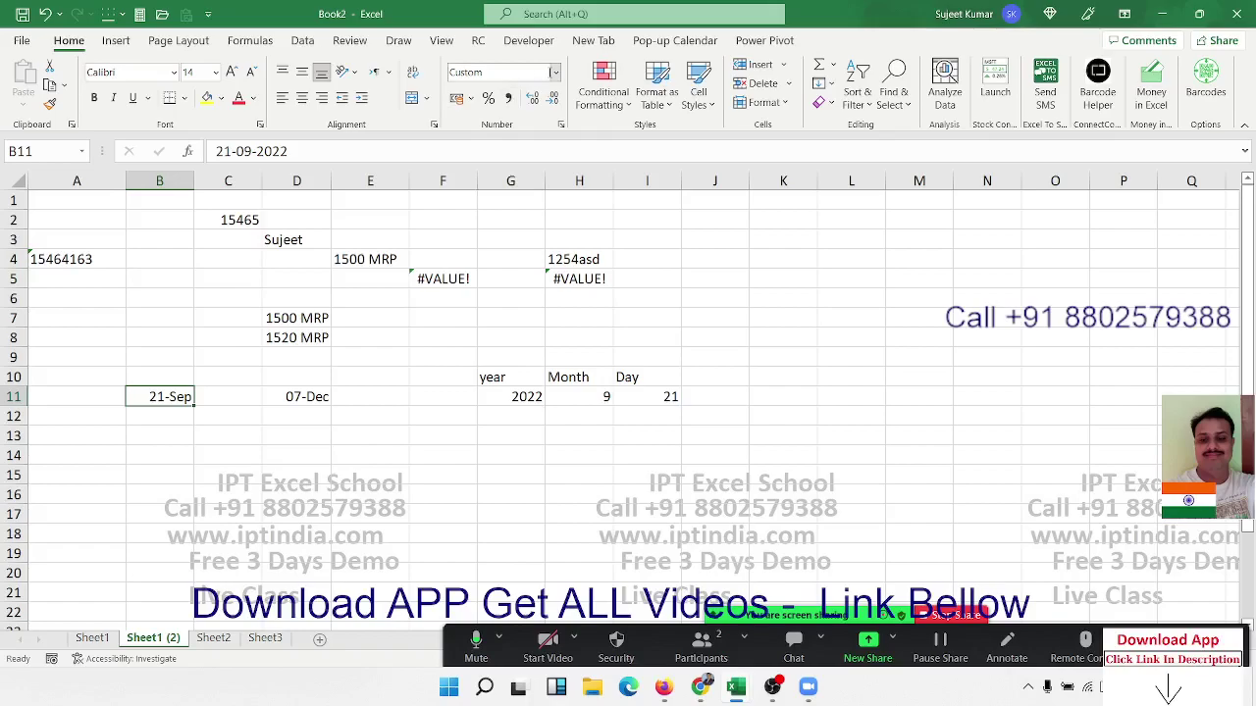
left_click(556, 72)
left_click(491, 101)
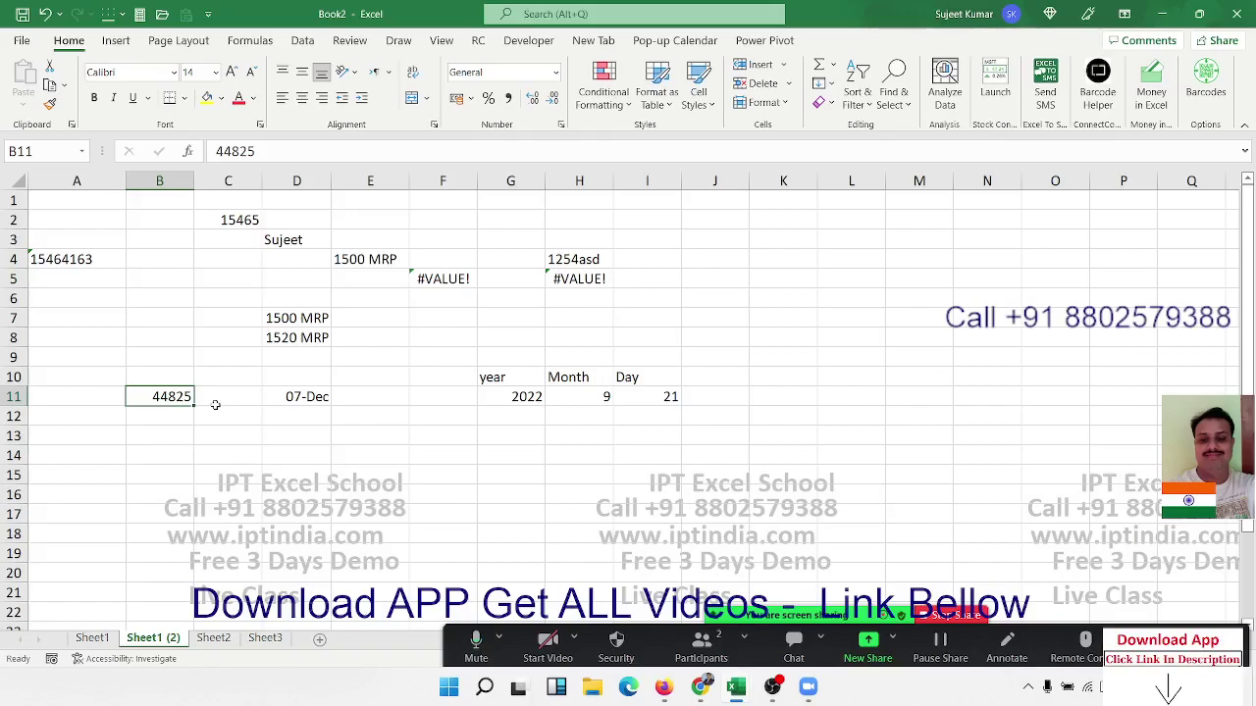
- Move to the blank Sheet2 and select cells B3, B2 and E1
left_click(222, 638)
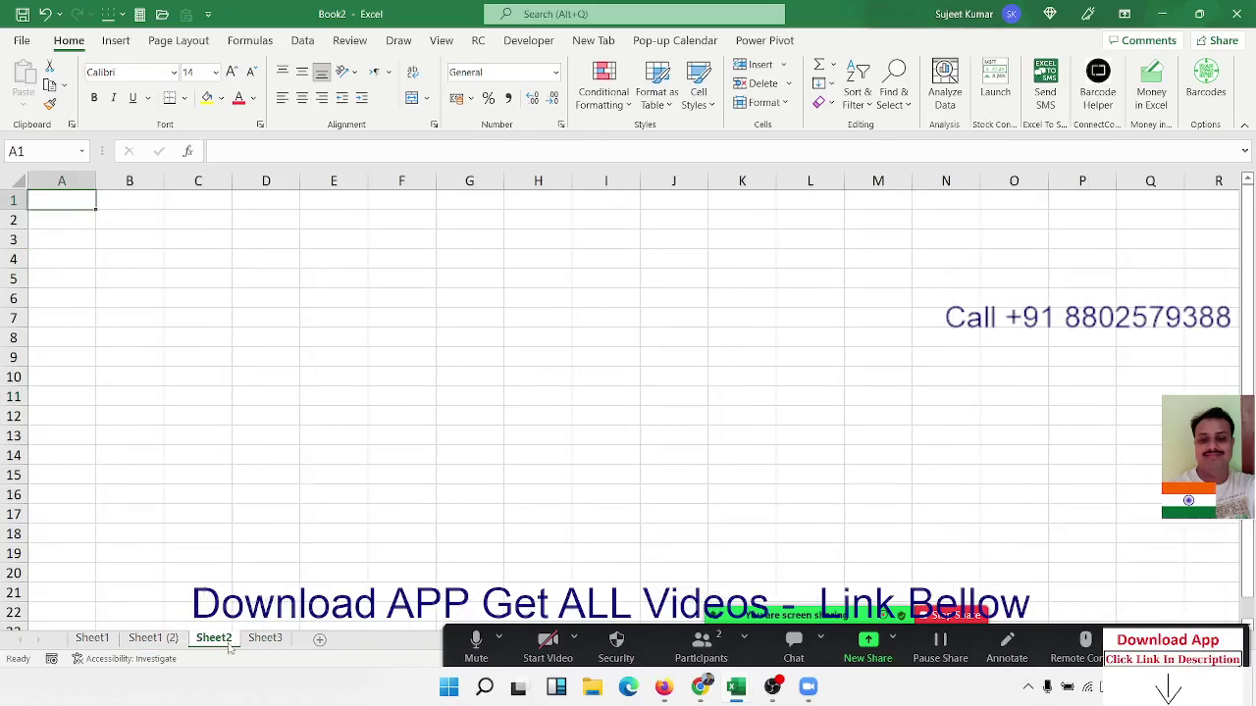
left_click(154, 237)
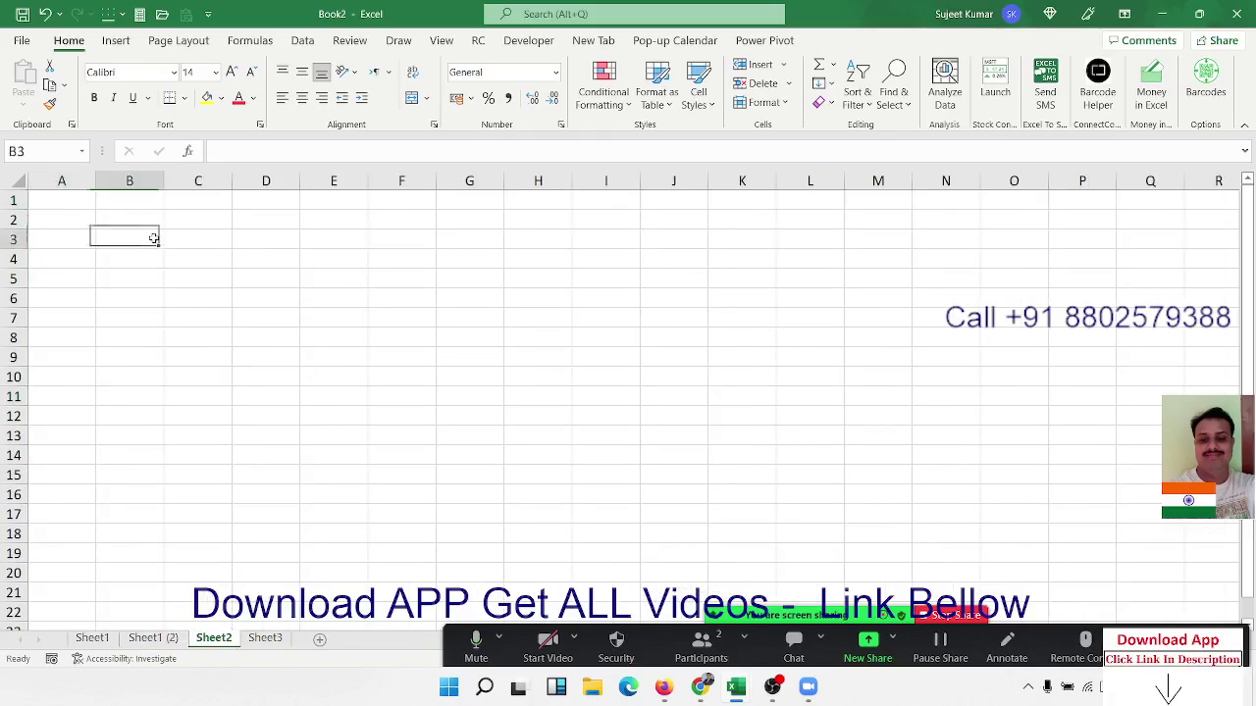
left_click(146, 224)
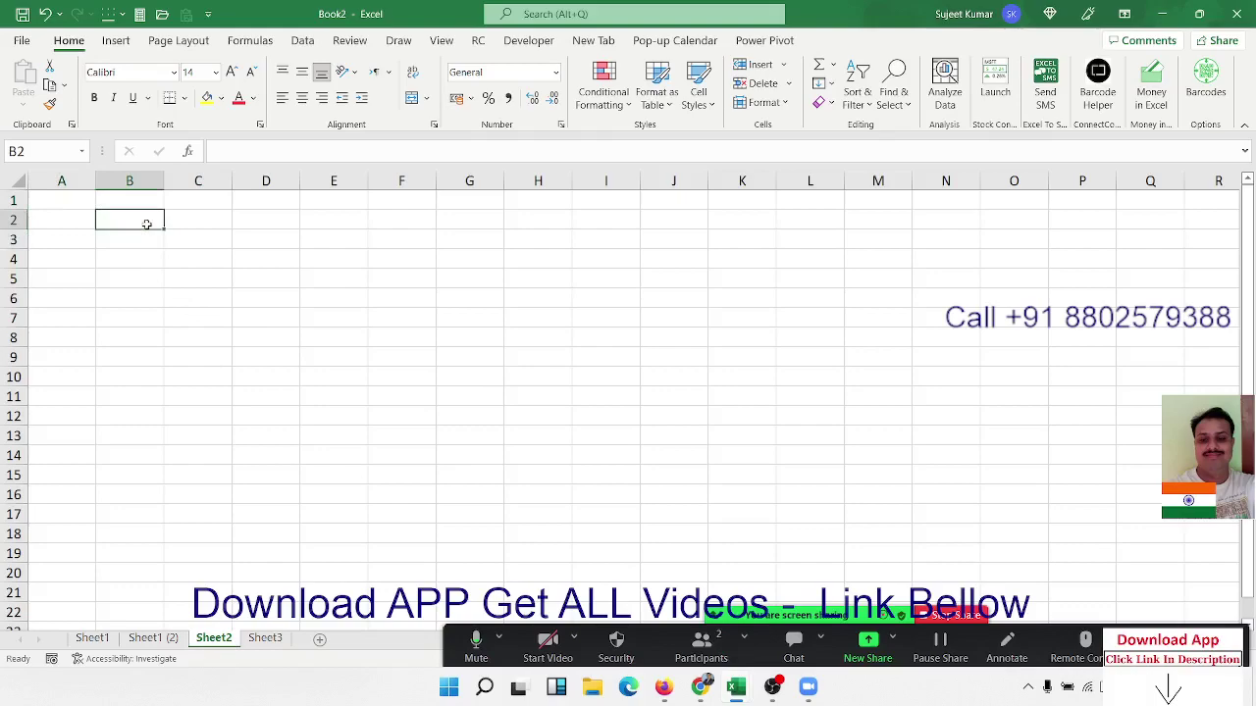
left_click(313, 192)
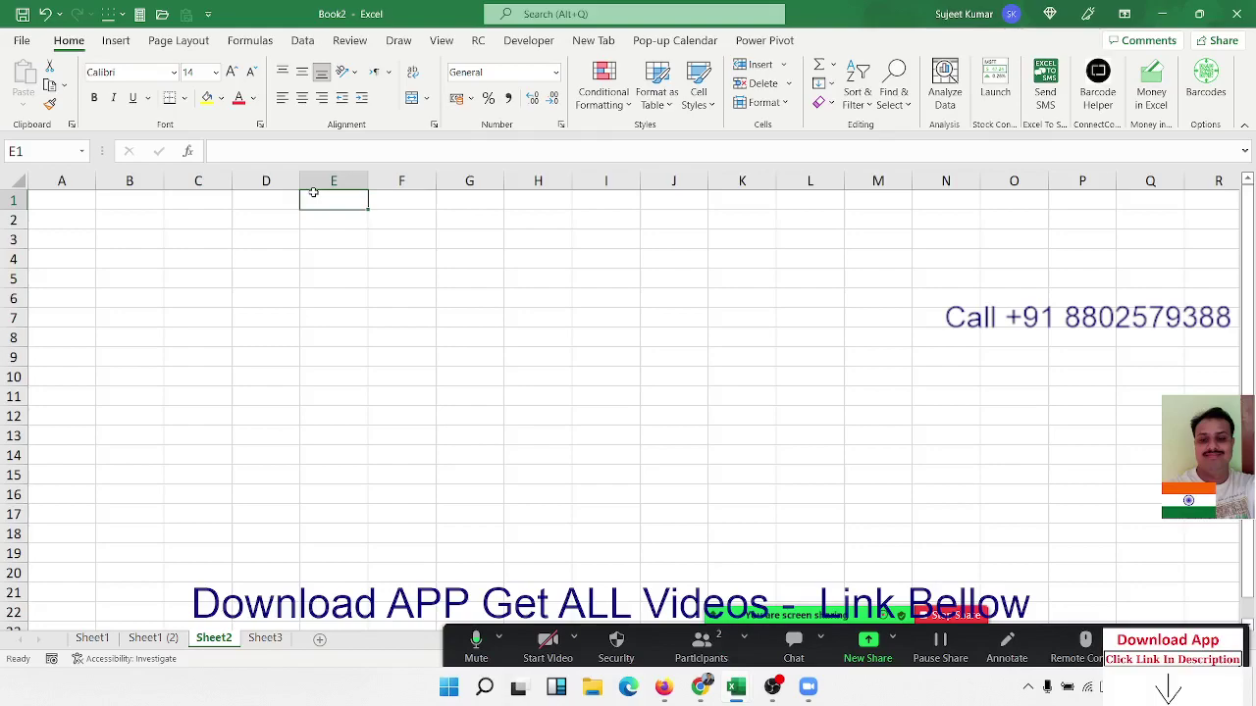
- Browse the Text and Lookup & Reference function lists on the Formulas ribbon
key("Down")
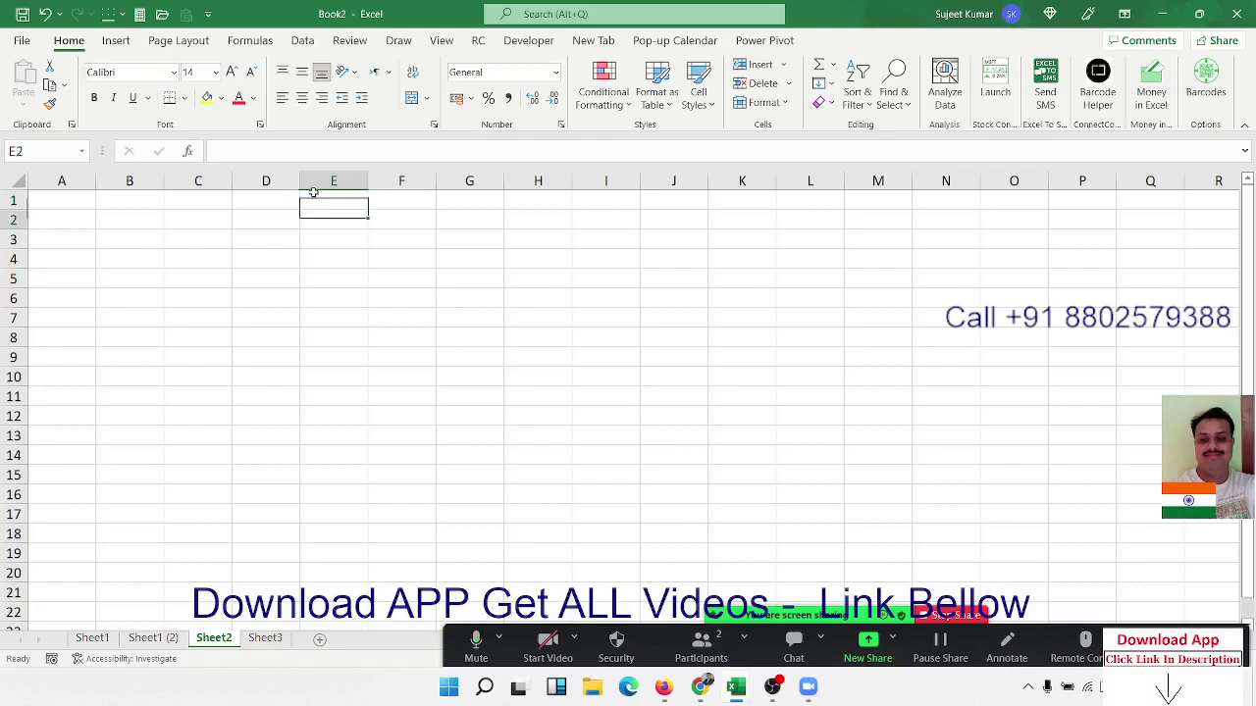
key("Left")
left_click(251, 40)
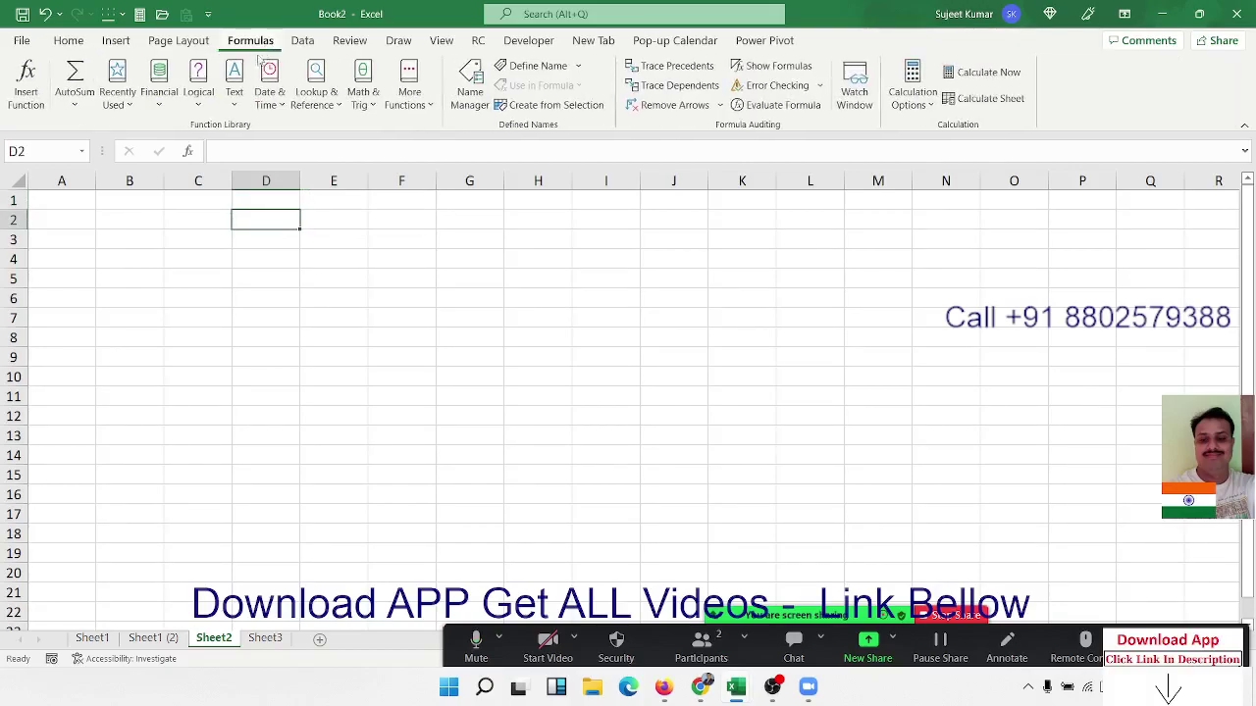
left_click(234, 91)
left_click(263, 81)
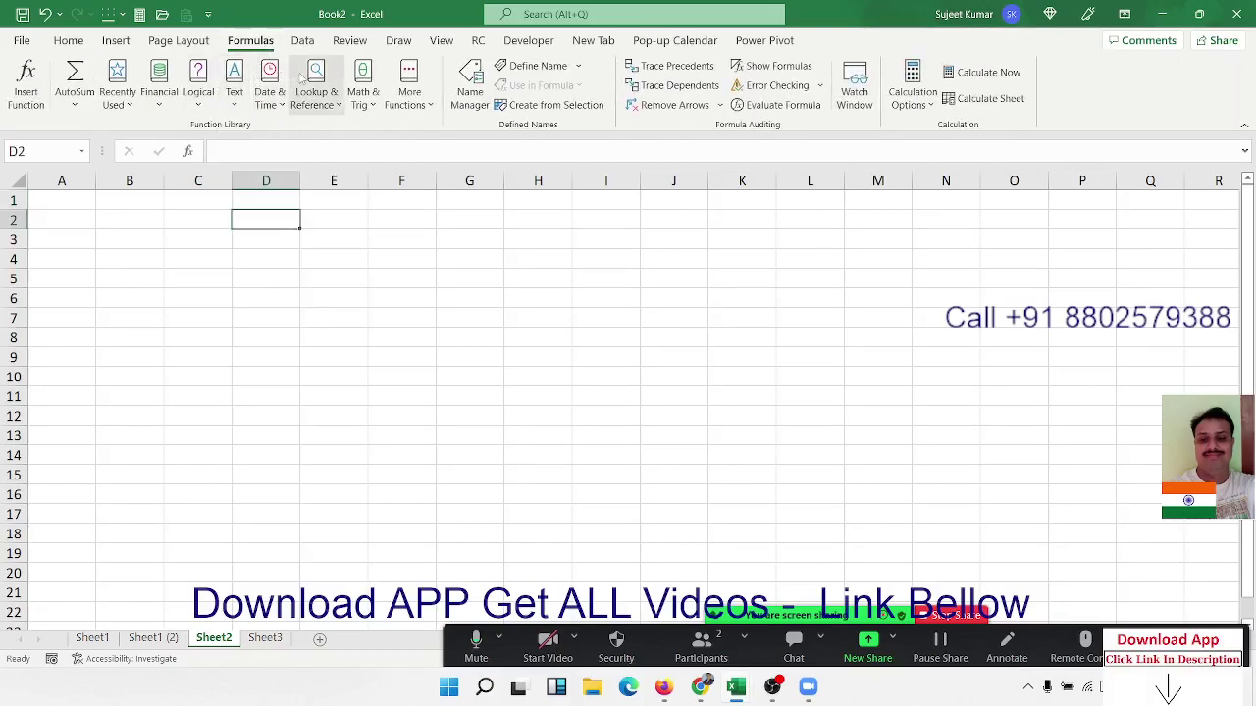
left_click(304, 88)
left_click(468, 193)
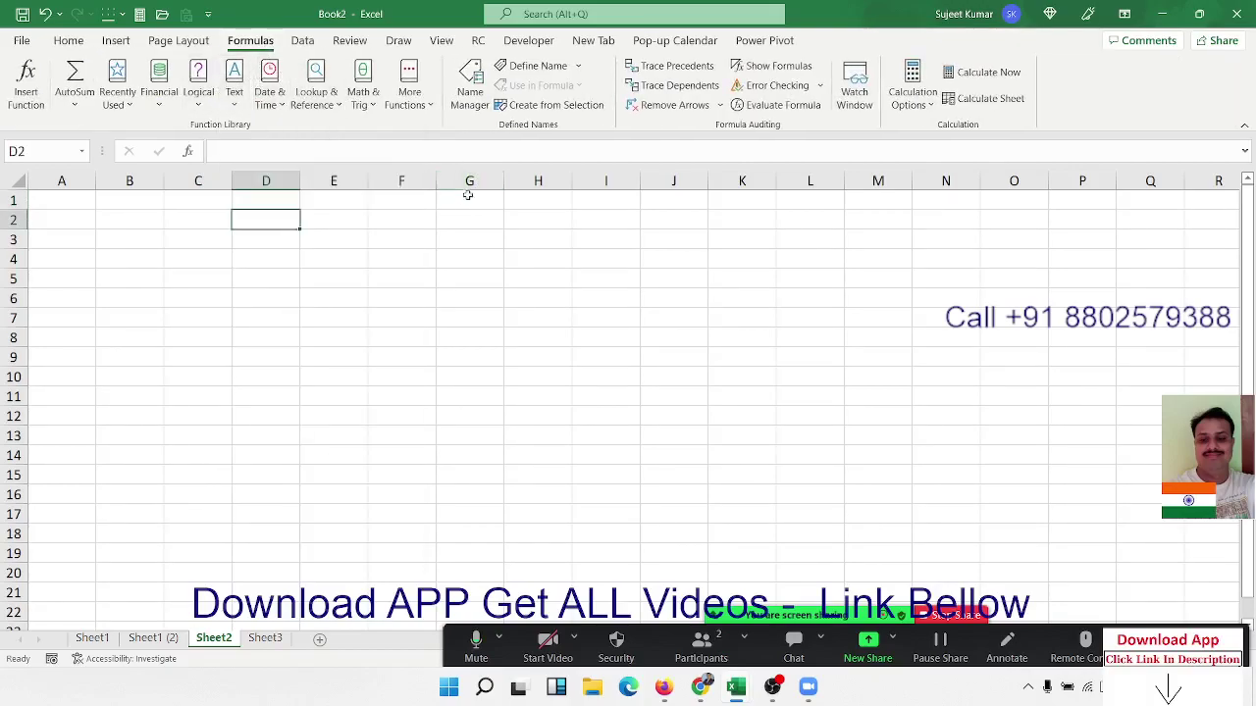
- Enter the operators +, -, /, * and ^ in F1:F5, then return to A2
left_click(408, 201)
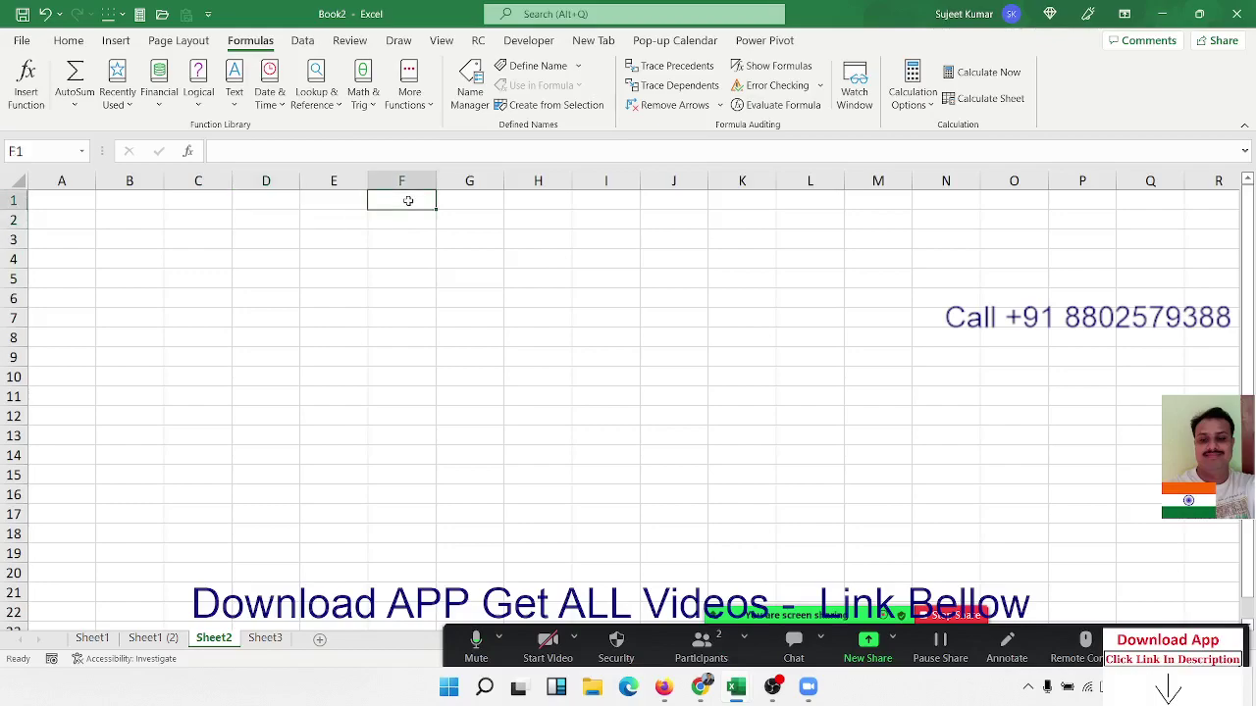
type("+")
key("Return")
type("-")
key("Return")
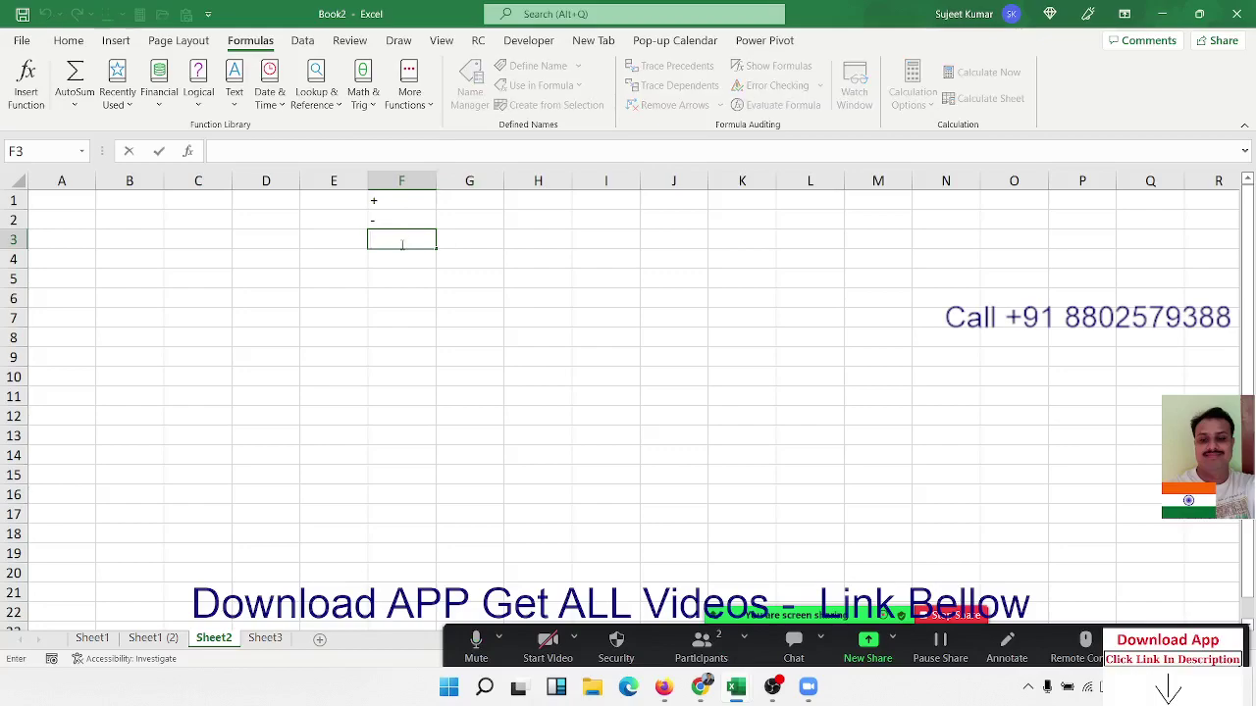
type("/")
key("Return")
type("*")
key("Return")
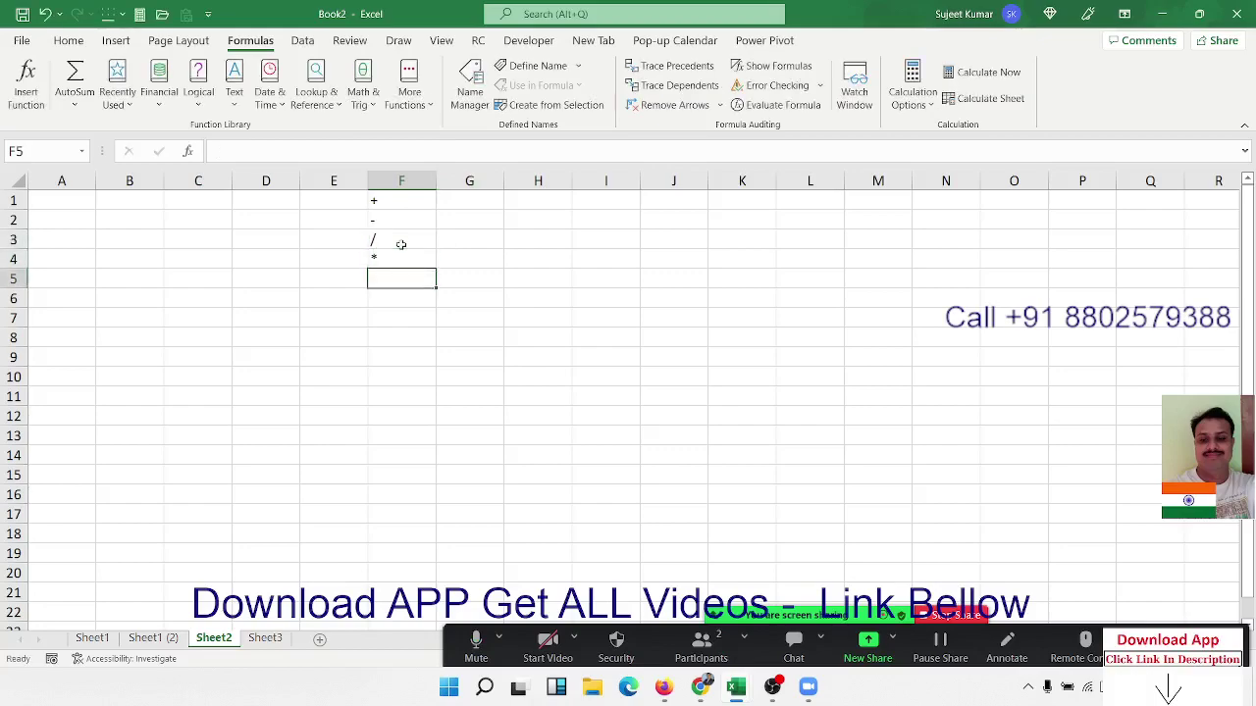
type("^\\")
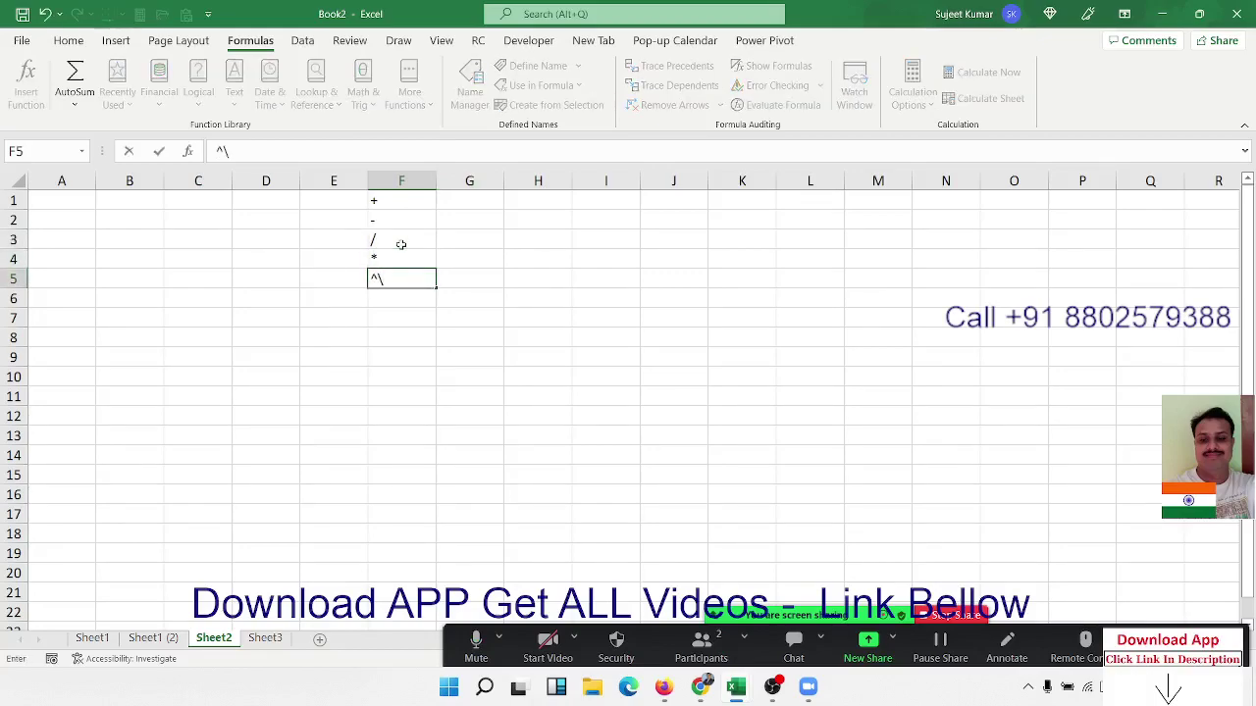
key("BackSpace")
key("Return")
key("Left")
key("Left")
key("Left")
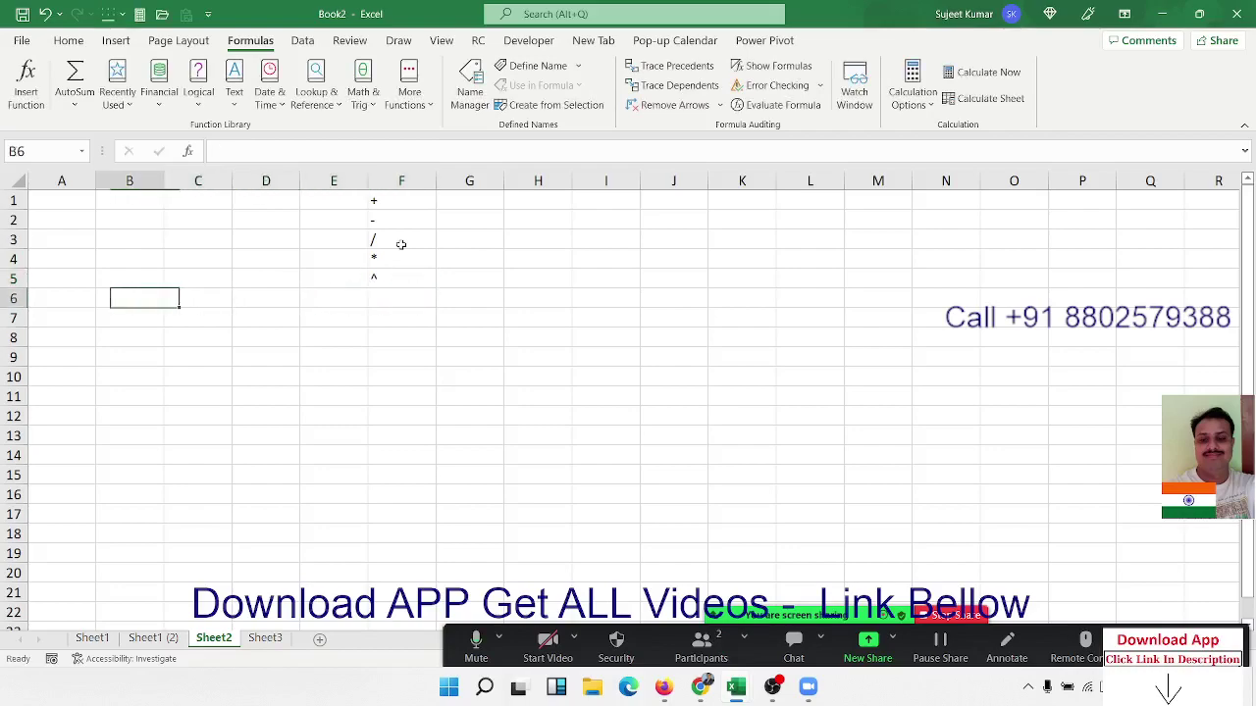
key("Left")
key("Up")
key("Up")
key("Up")
key("Up")
- Enter headings B and S in A2:B2, values 50 and 55 below, and 'Profit %' in C2
type("B")
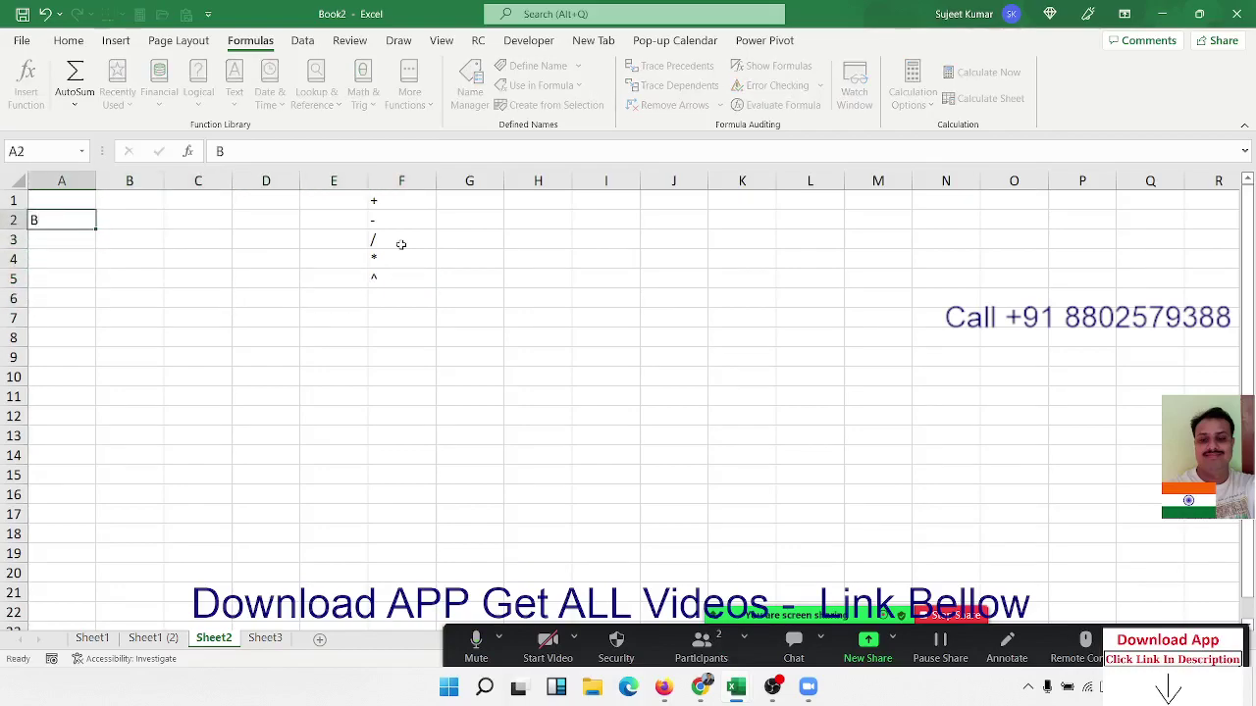
key("Tab")
type("S")
key("Return")
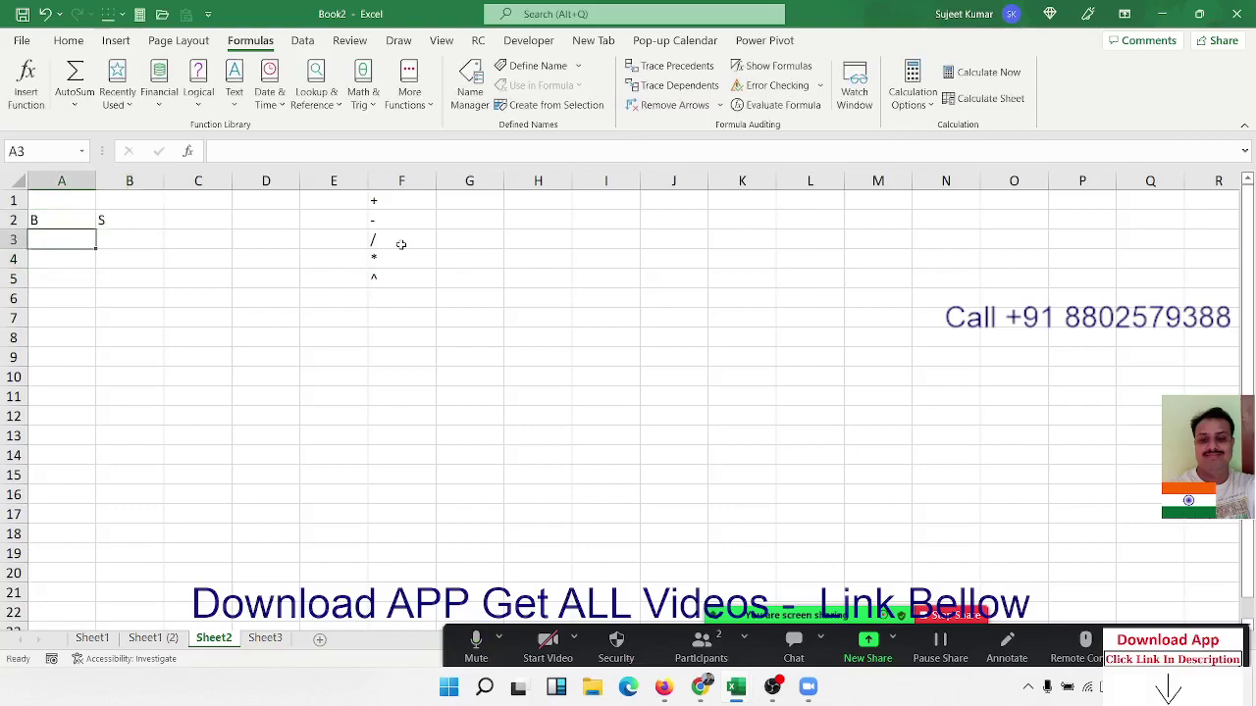
type("50")
key("Tab")
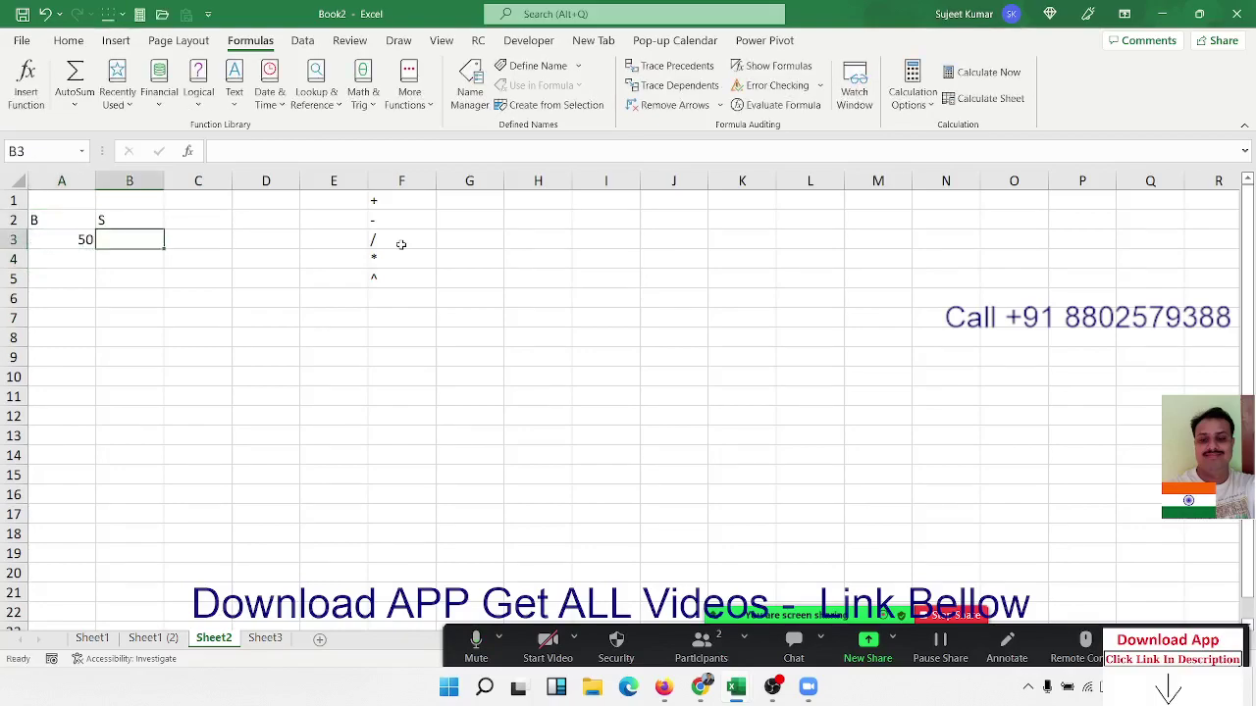
type("55")
key("Tab")
key("Up")
type("P")
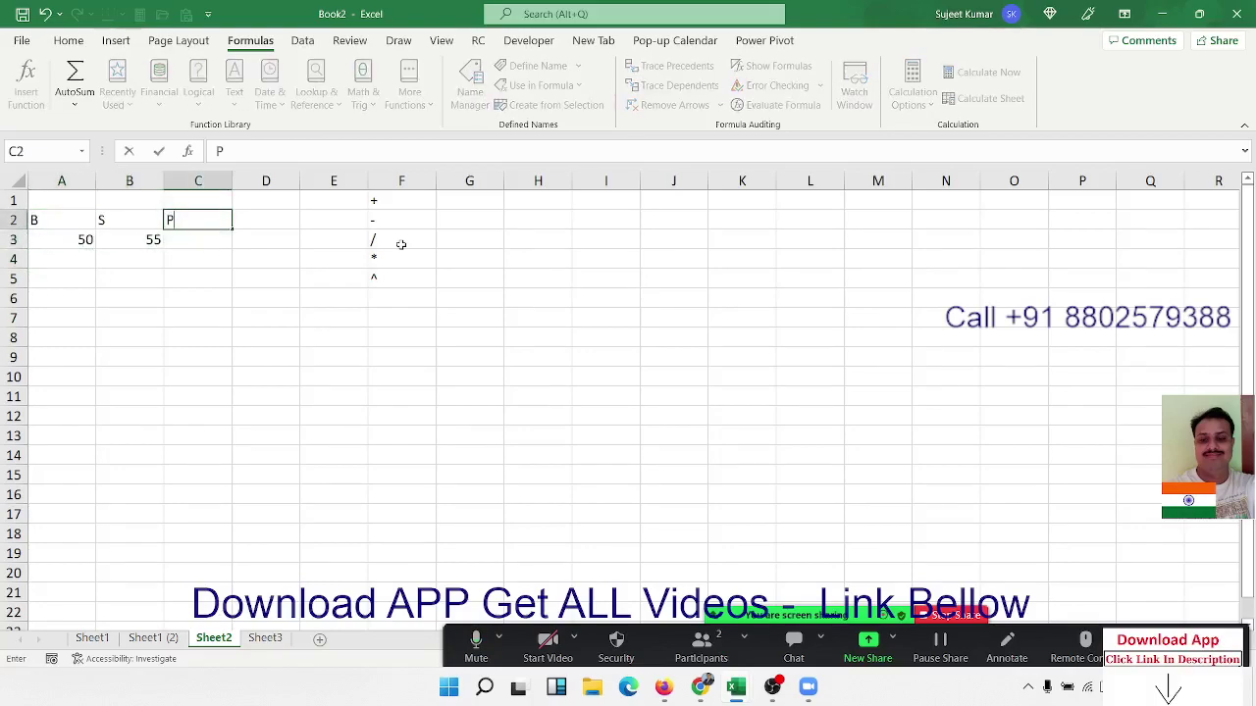
type("ro")
type("fit %")
key("Return")
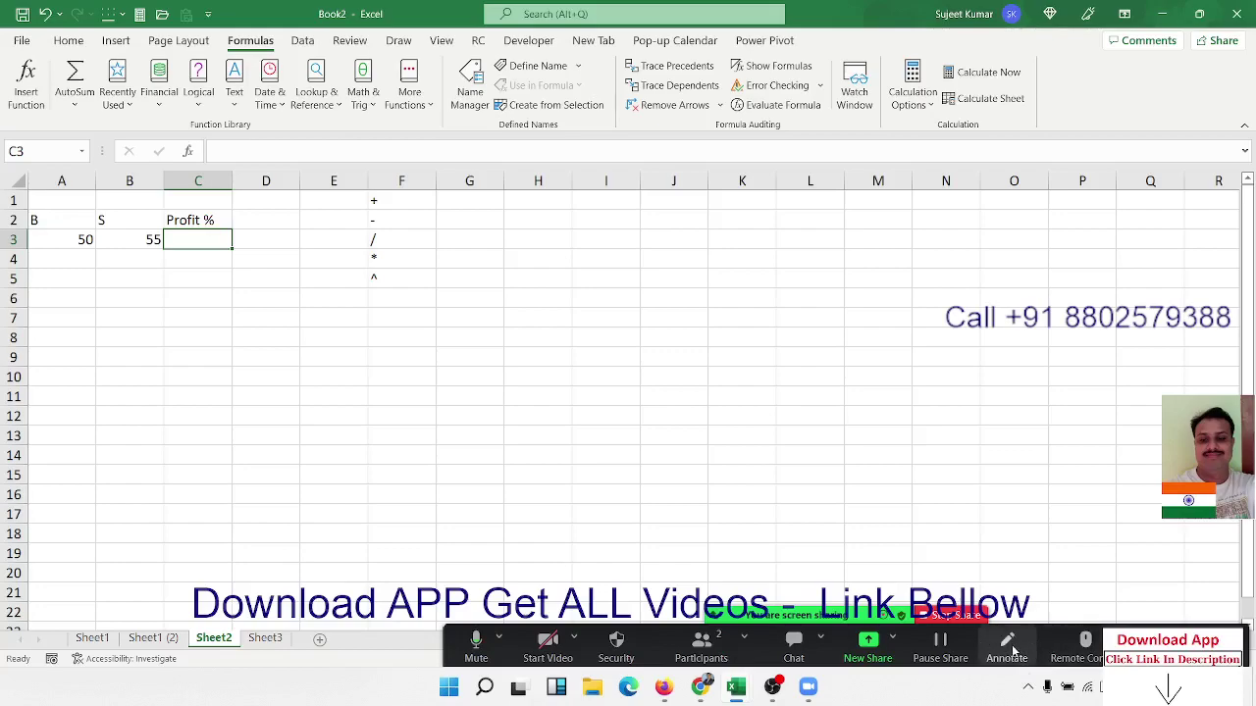
- Handwrite (S−B)/B over the sheet with the Zoom pen, then select C3
left_click(1006, 646)
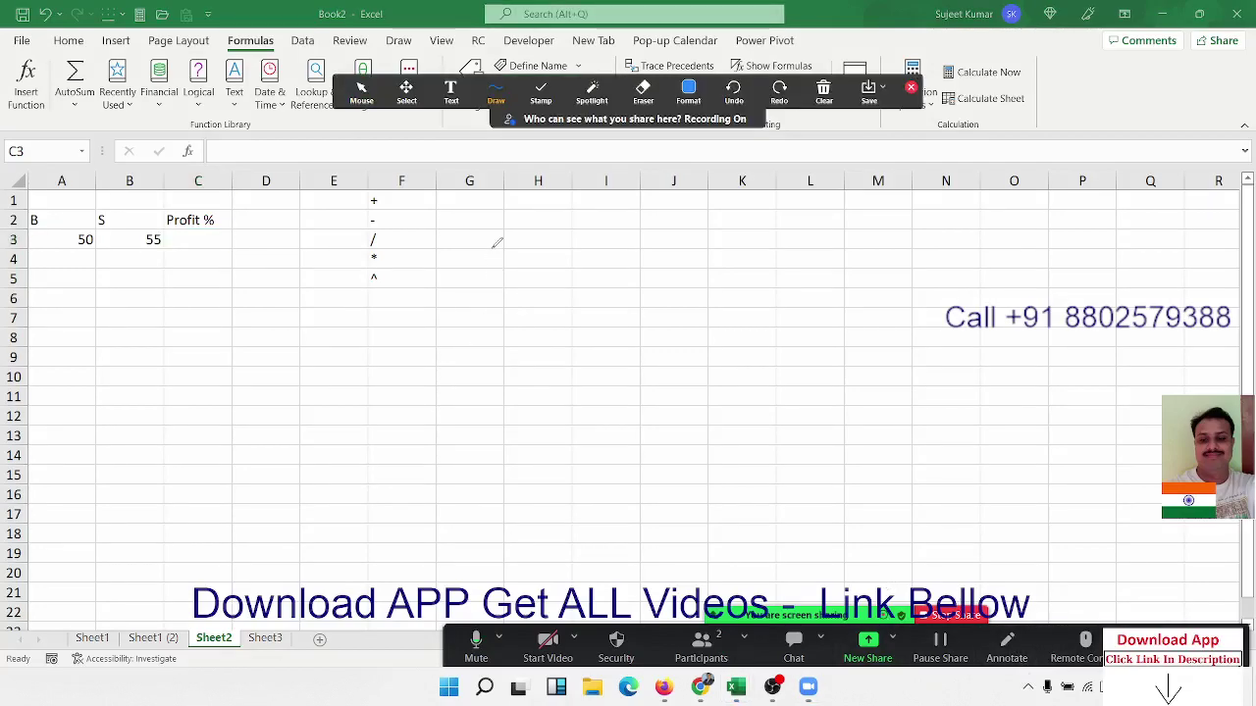
mouse_move(492, 247)
left_mouse_down()
mouse_move(447, 310)
mouse_move(559, 267)
mouse_move(644, 206)
mouse_move(573, 320)
left_mouse_up()
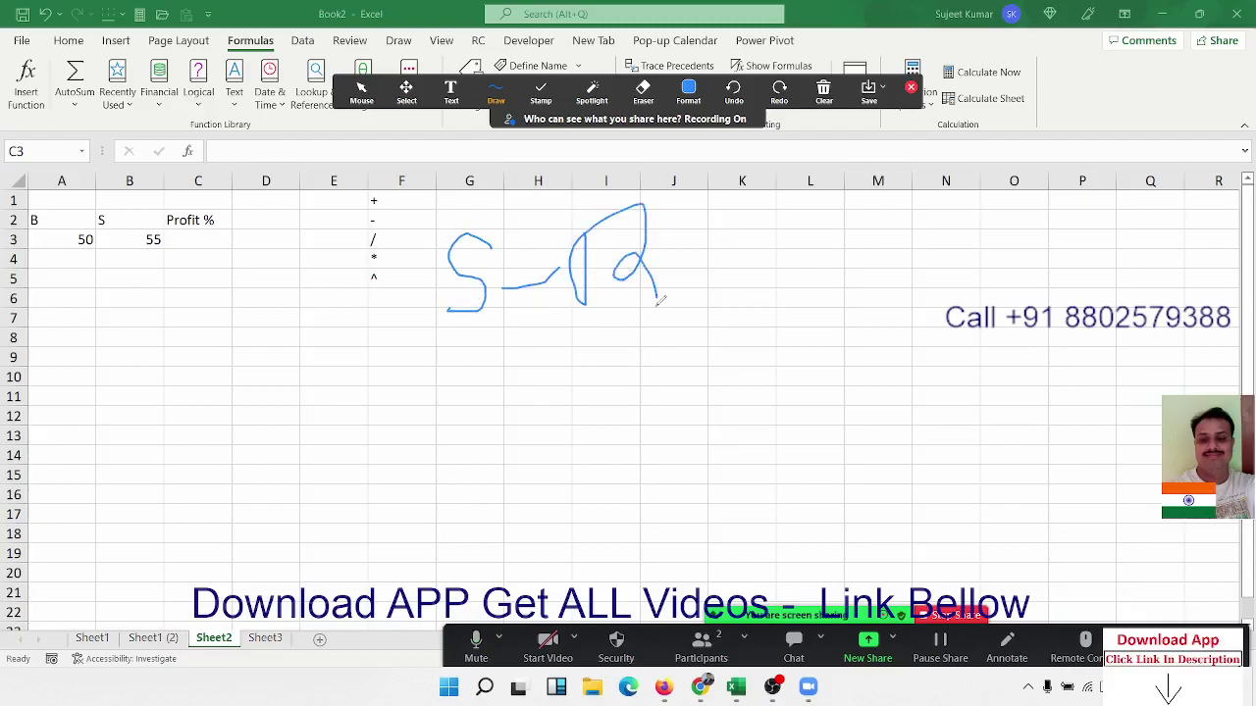
left_click_drag(448, 361, 649, 340)
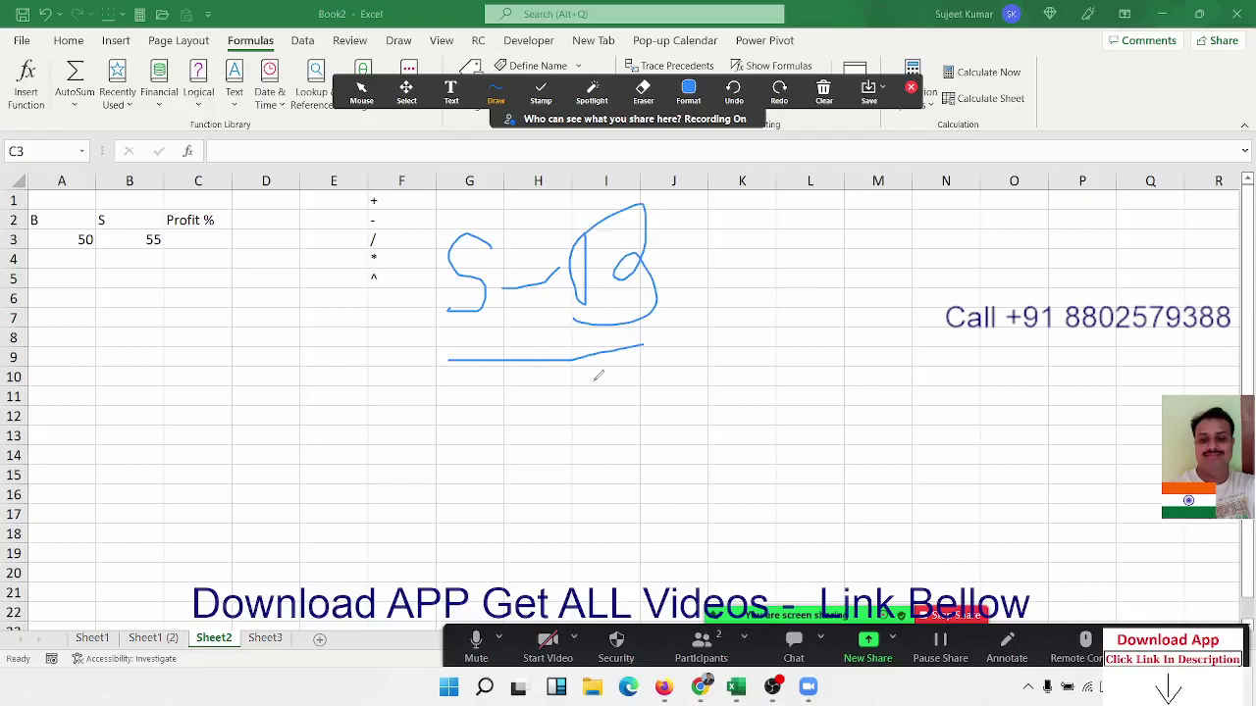
mouse_move(597, 386)
left_mouse_down()
mouse_move(597, 447)
mouse_move(633, 439)
left_mouse_up()
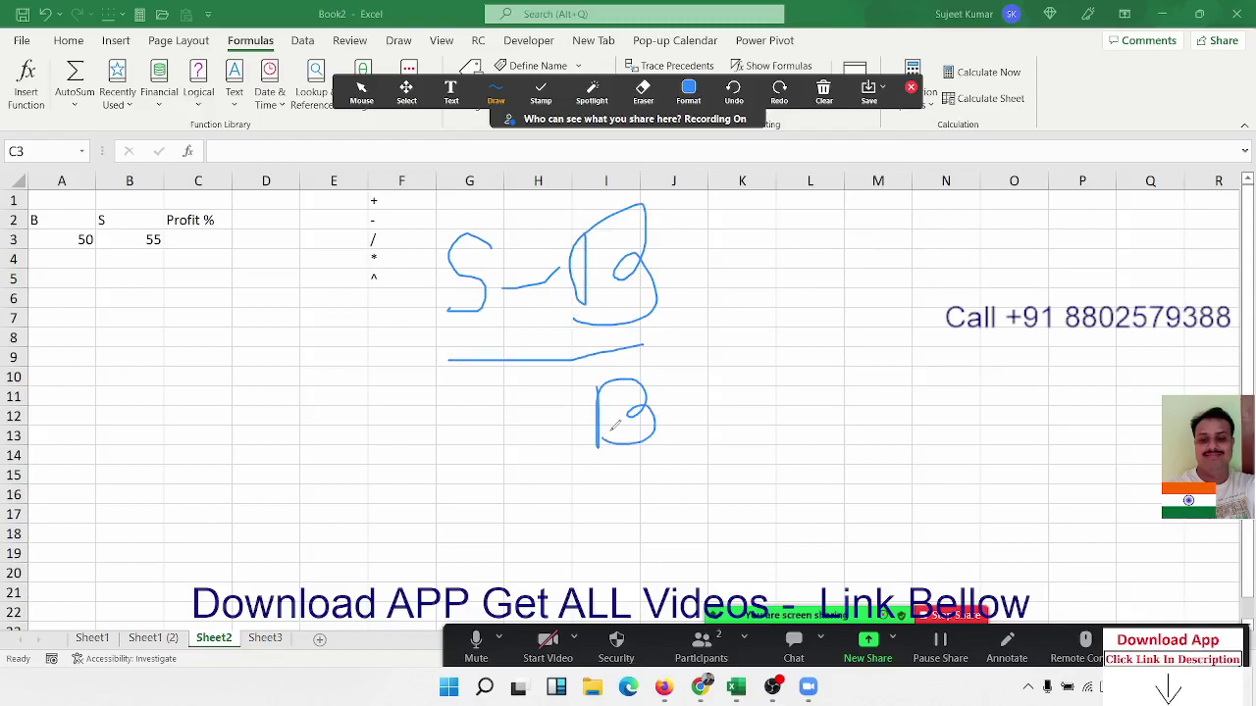
left_click(911, 88)
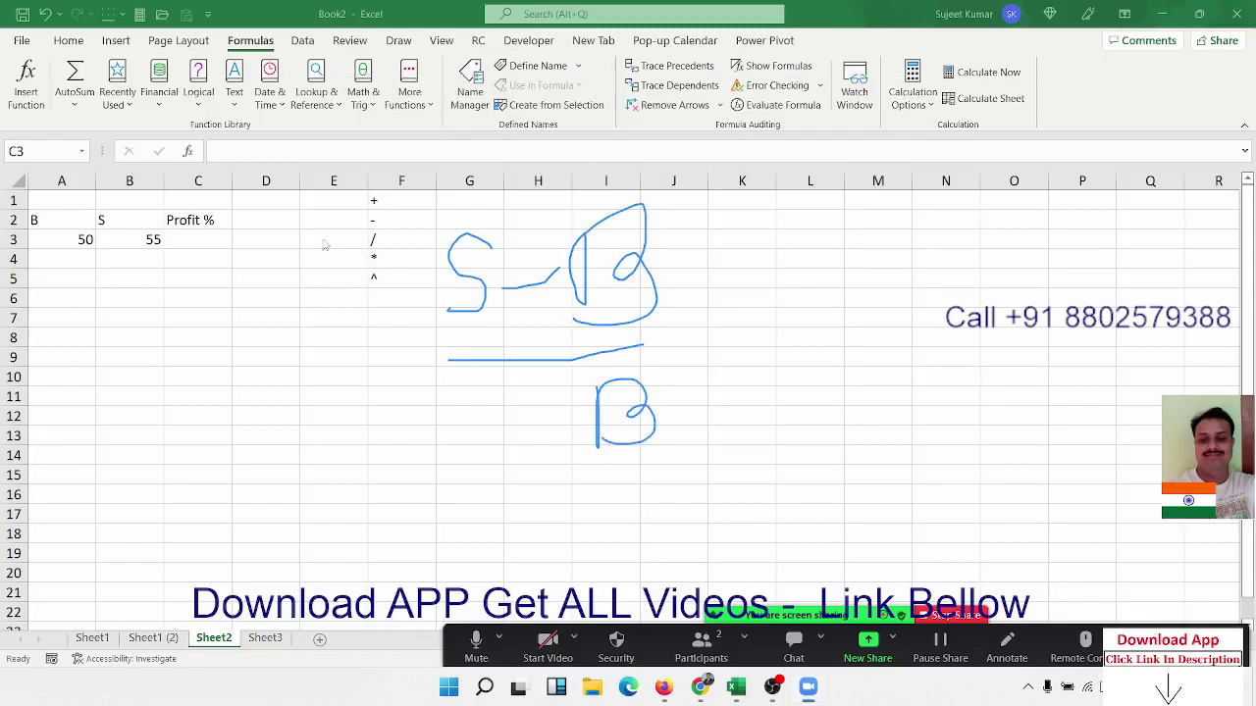
left_click(224, 246)
- Enter the formula =(B3-A3)/A3 in C3
type("=")
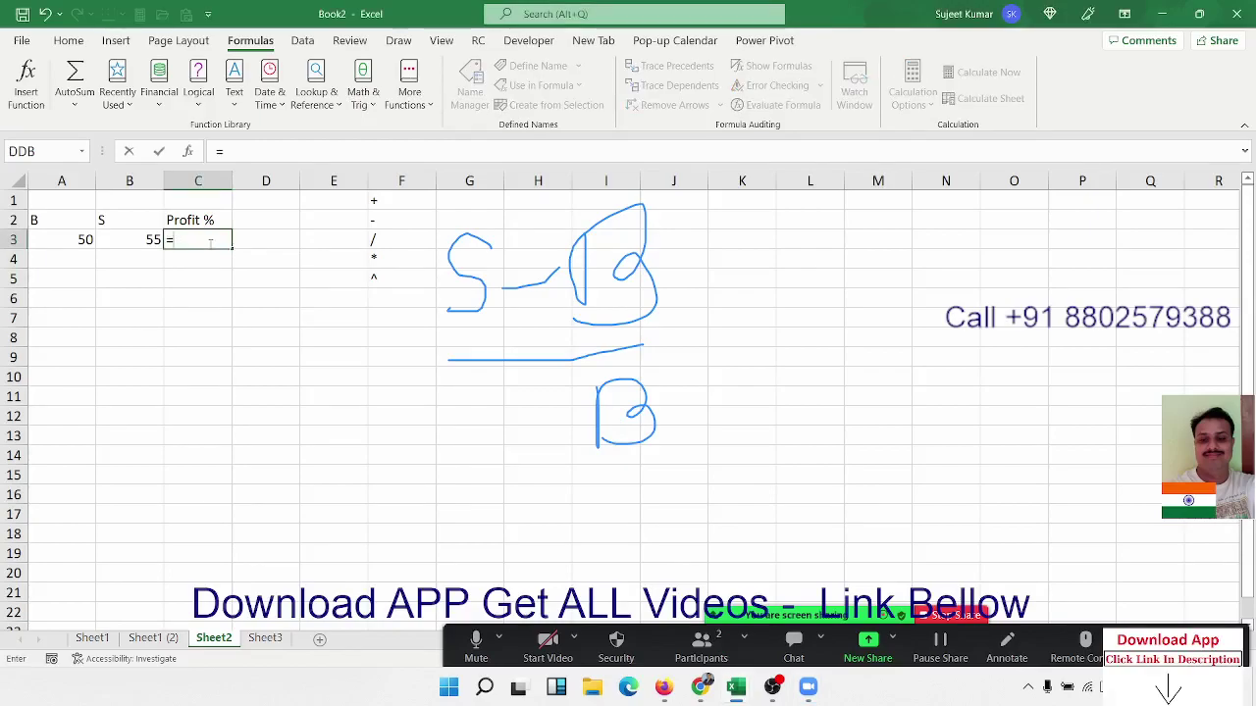
type("(")
key("Left")
key("Left")
key("Right")
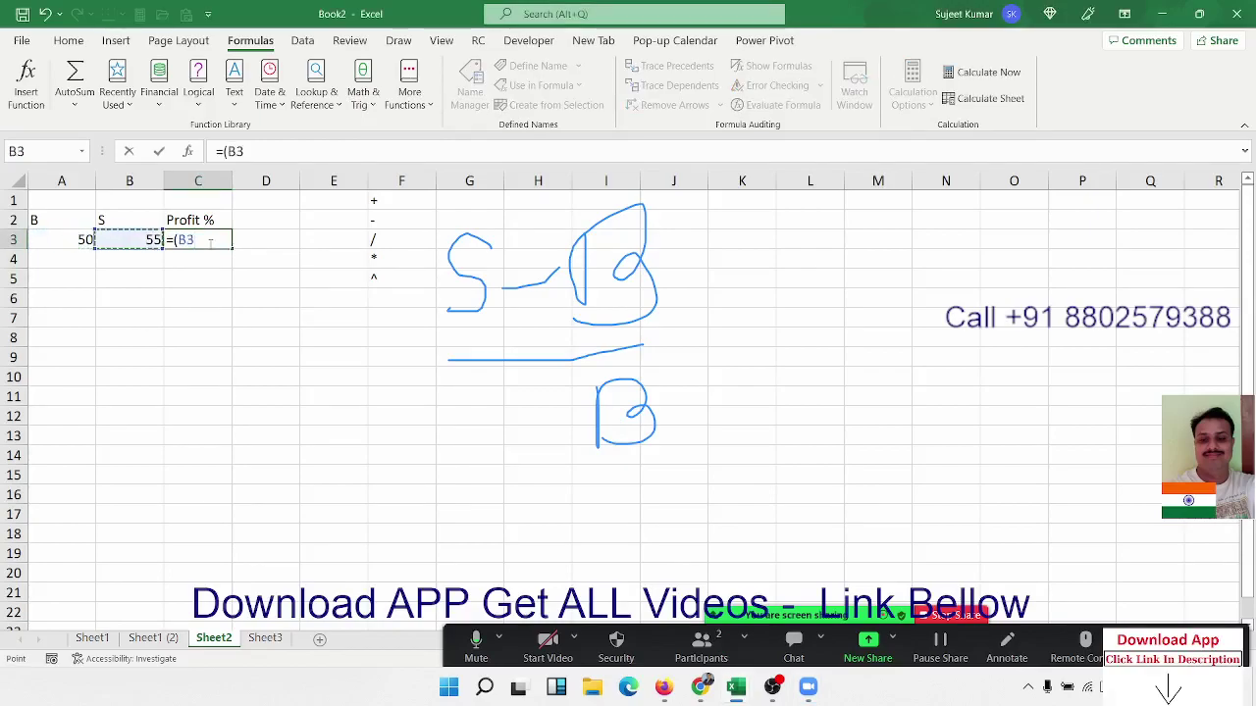
type("-")
key("Left")
key("Left")
type(")")
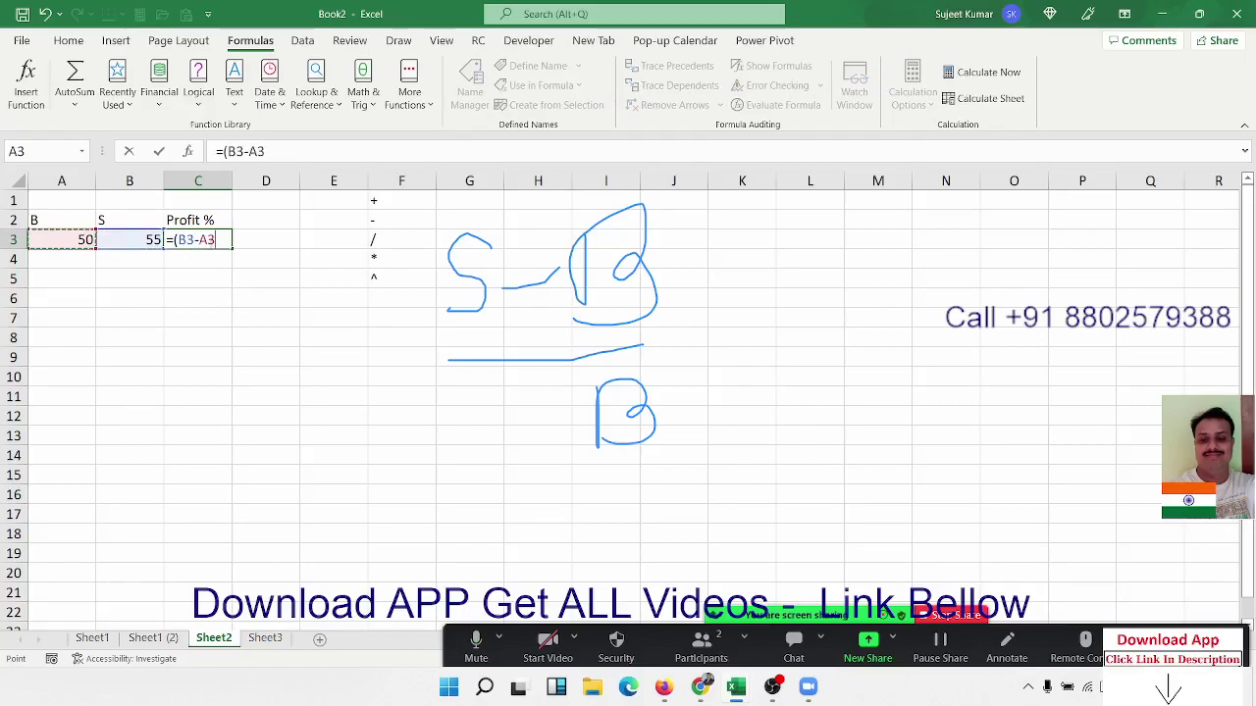
type("/")
key("Left")
key("Left")
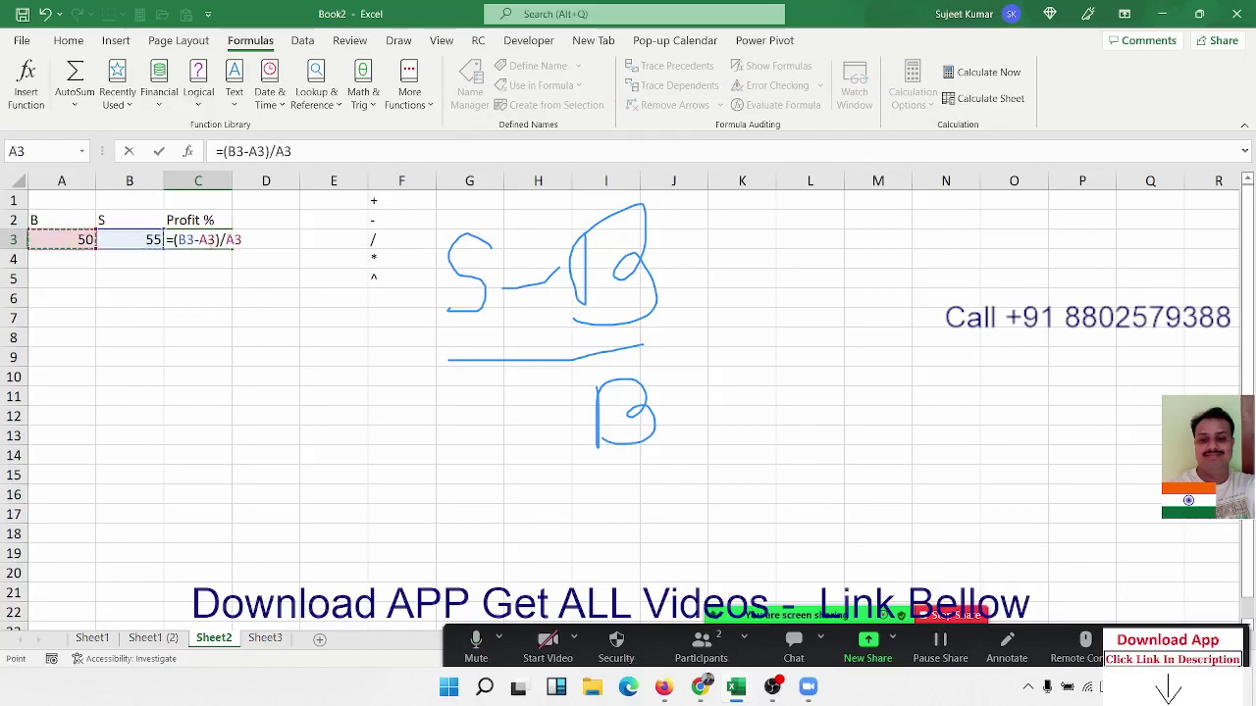
key("Return")
- Apply Percent Style to C3 so the profit shows as 10%
left_click(209, 242)
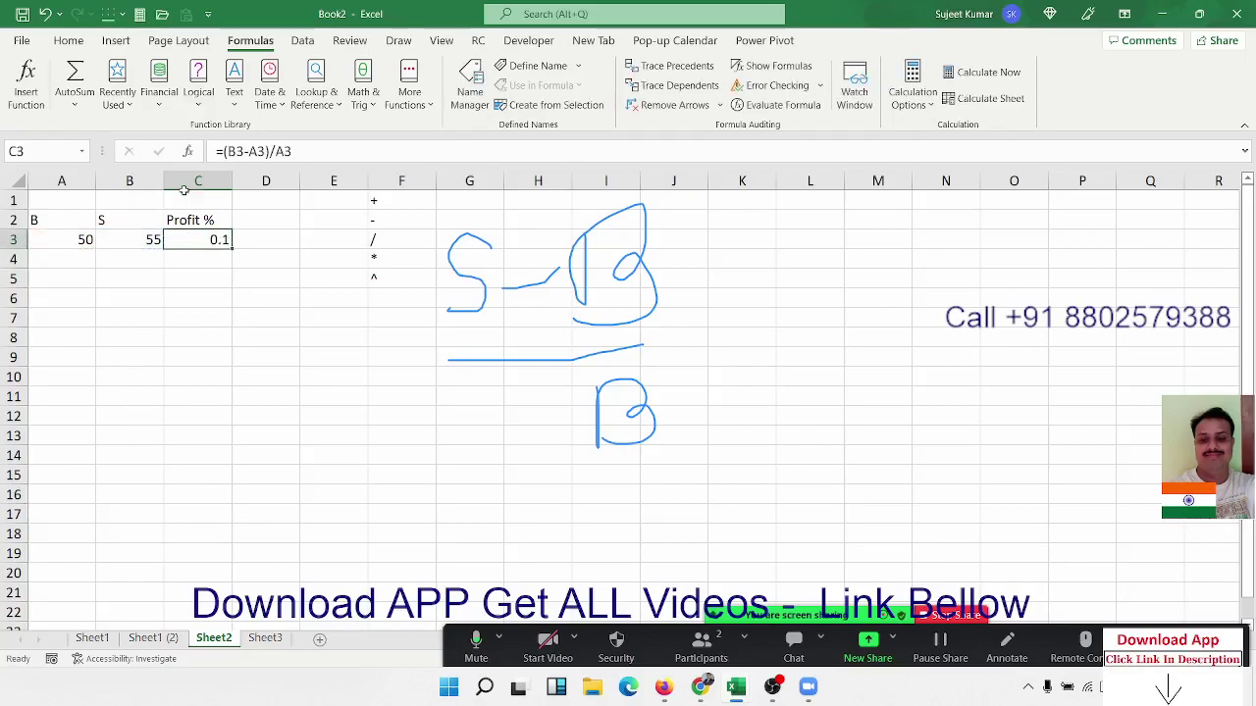
left_click(69, 40)
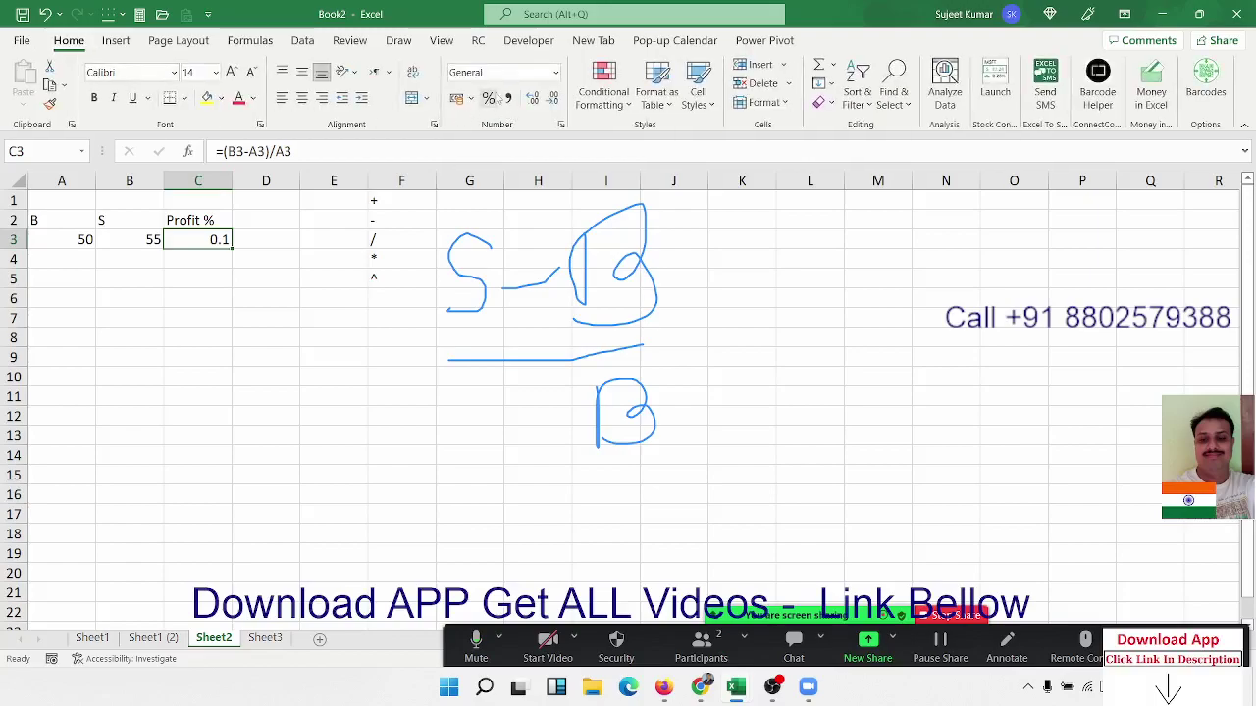
left_click(488, 98)
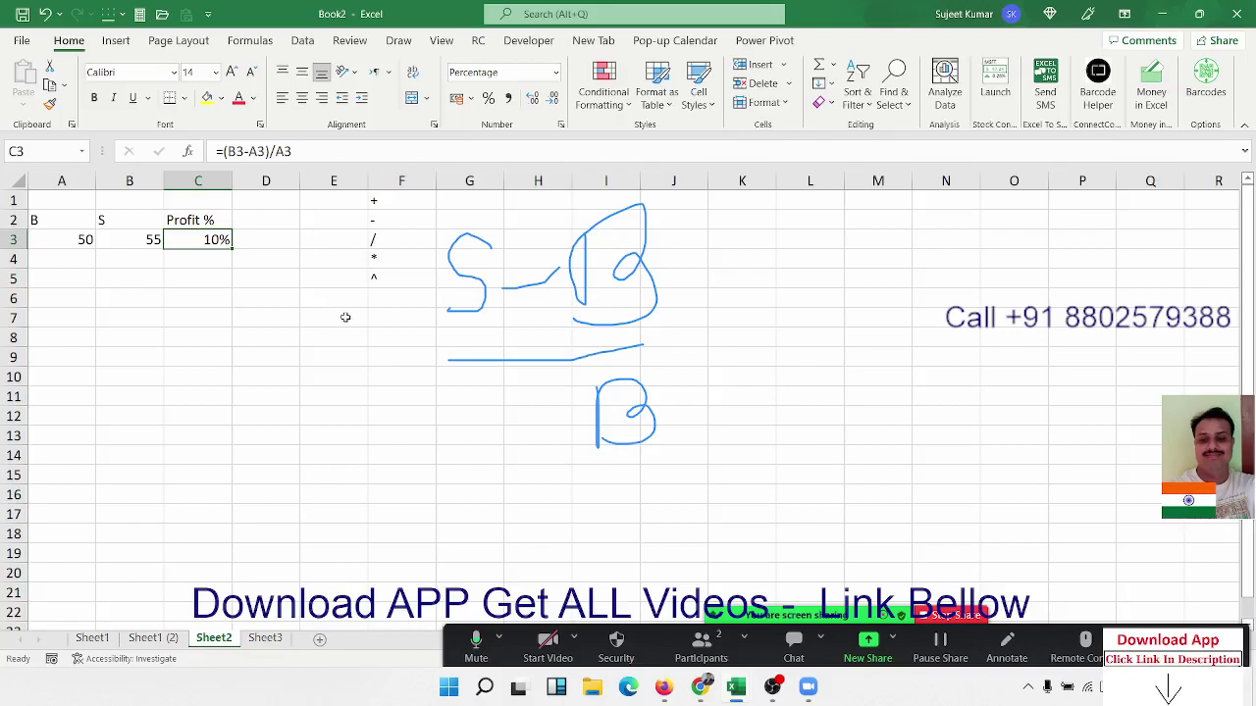
double_click(190, 239)
key("Return")
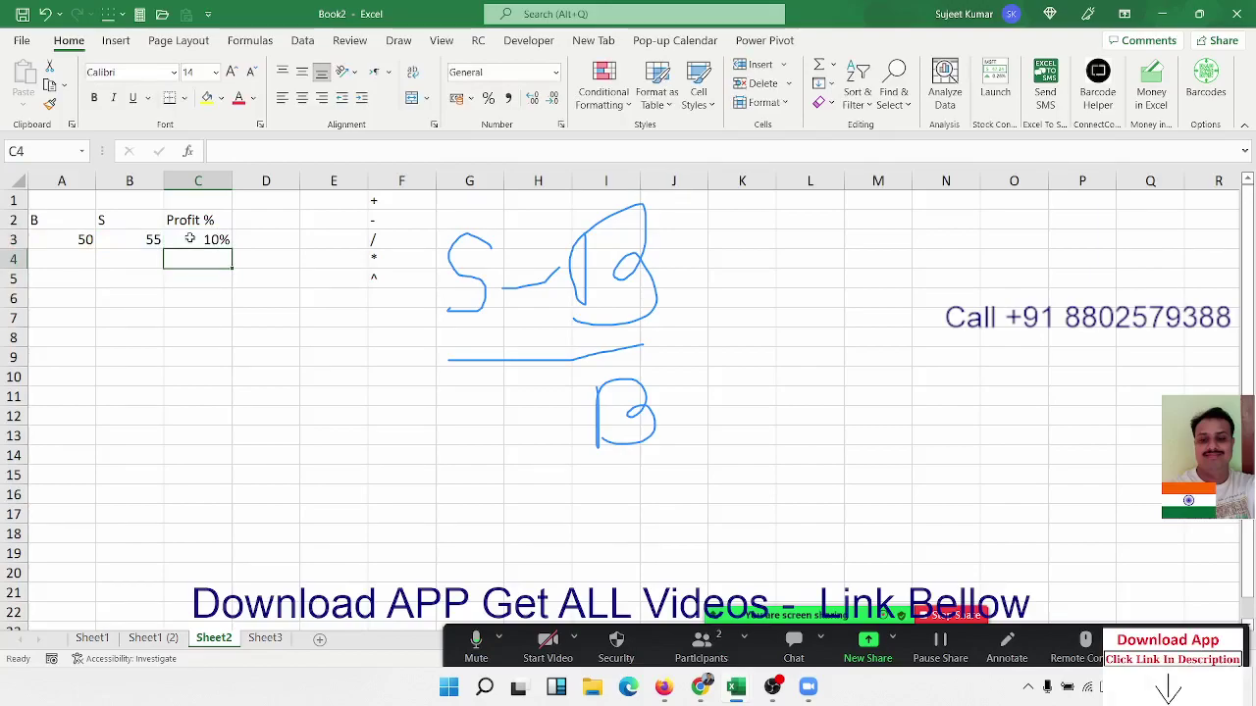
- Select column D, then columns K:L, then cell G13
left_click(266, 183)
left_click_drag(742, 182, 824, 183)
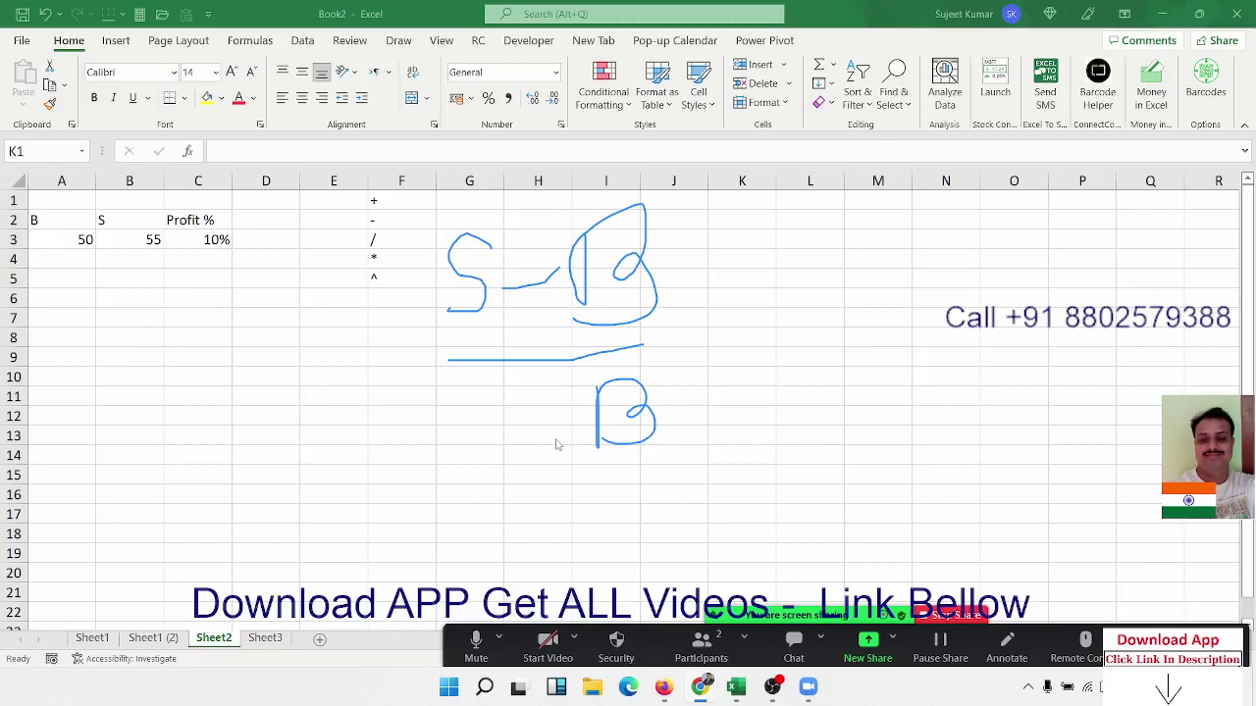
left_click(447, 433)
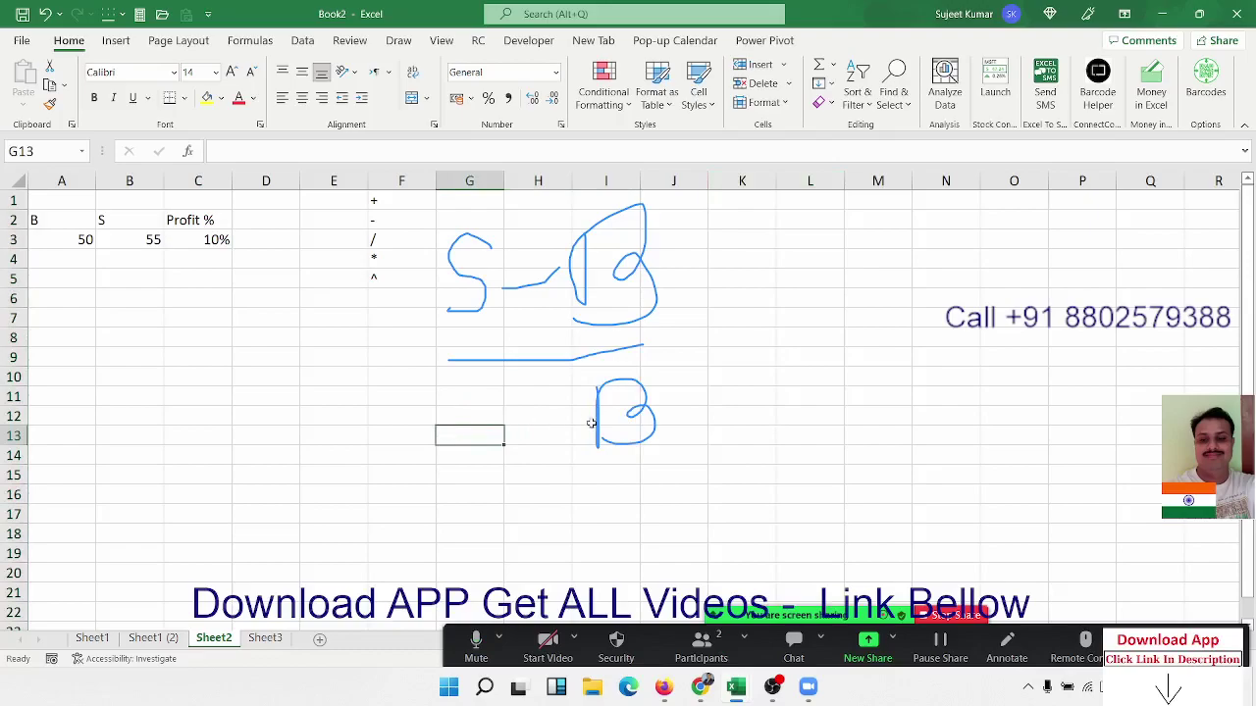
- Clear all Zoom pen drawings with Clear My Drawings and close the annotation toolbar
left_click(1007, 644)
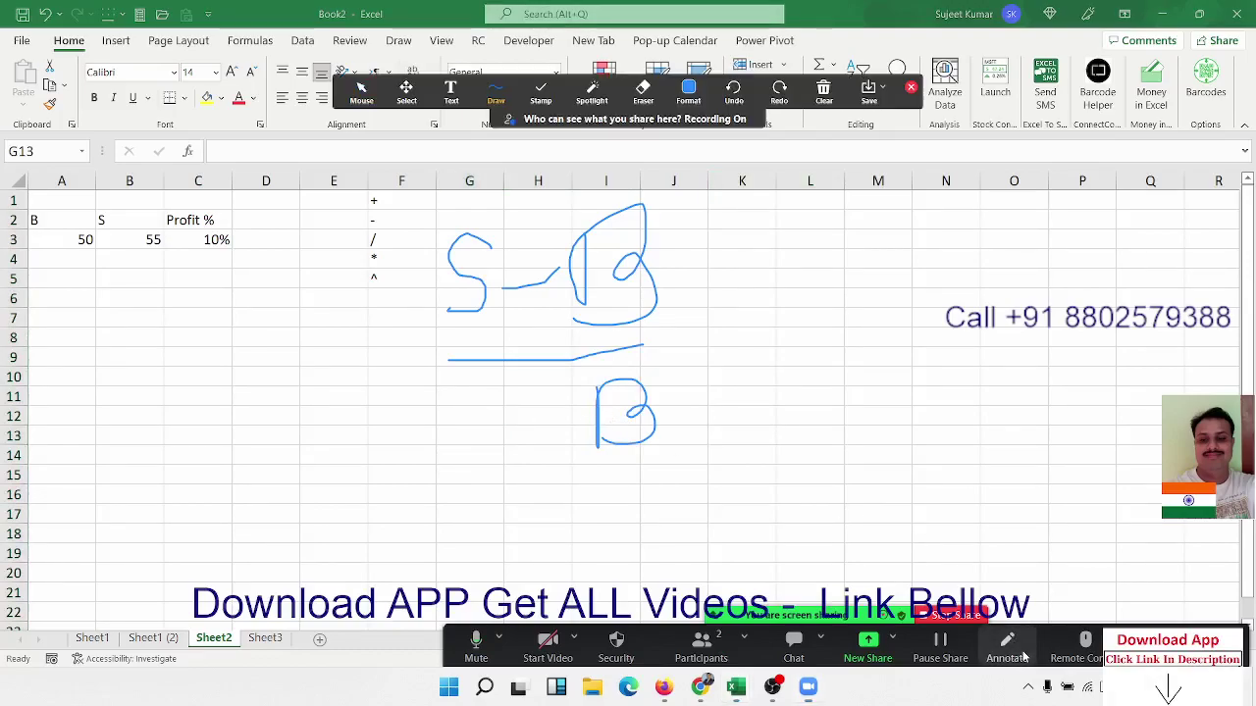
left_click(823, 93)
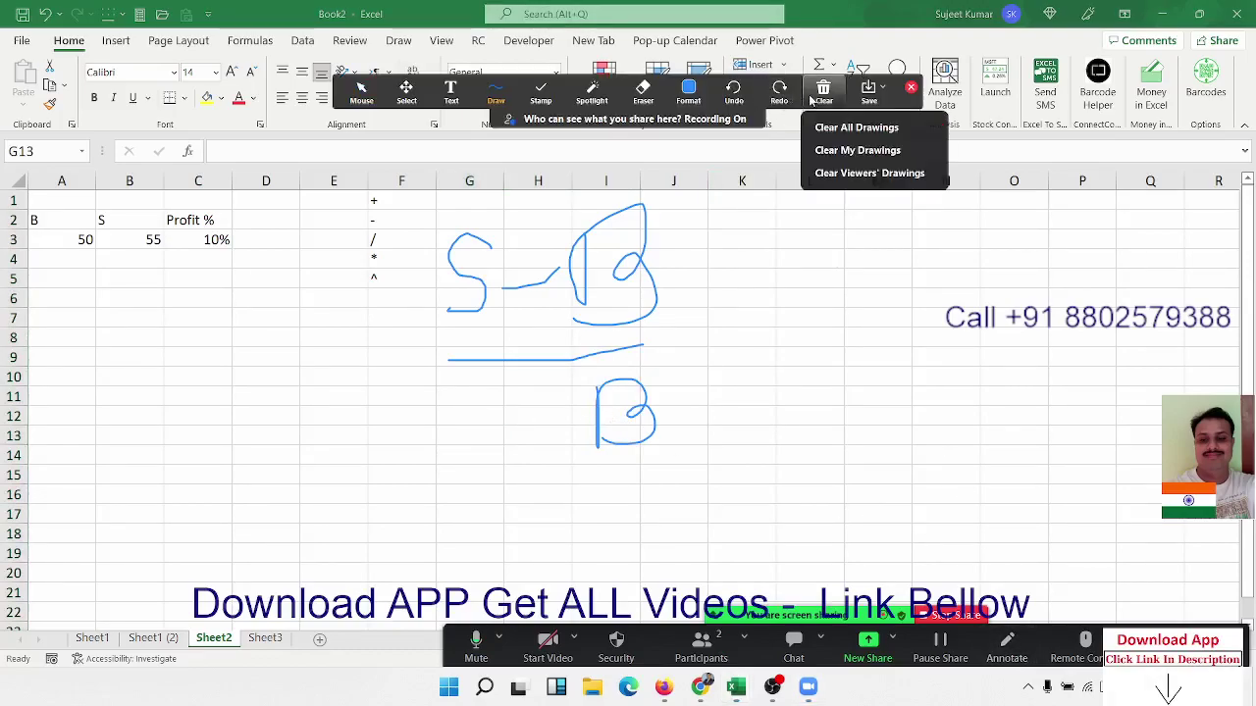
left_click(841, 149)
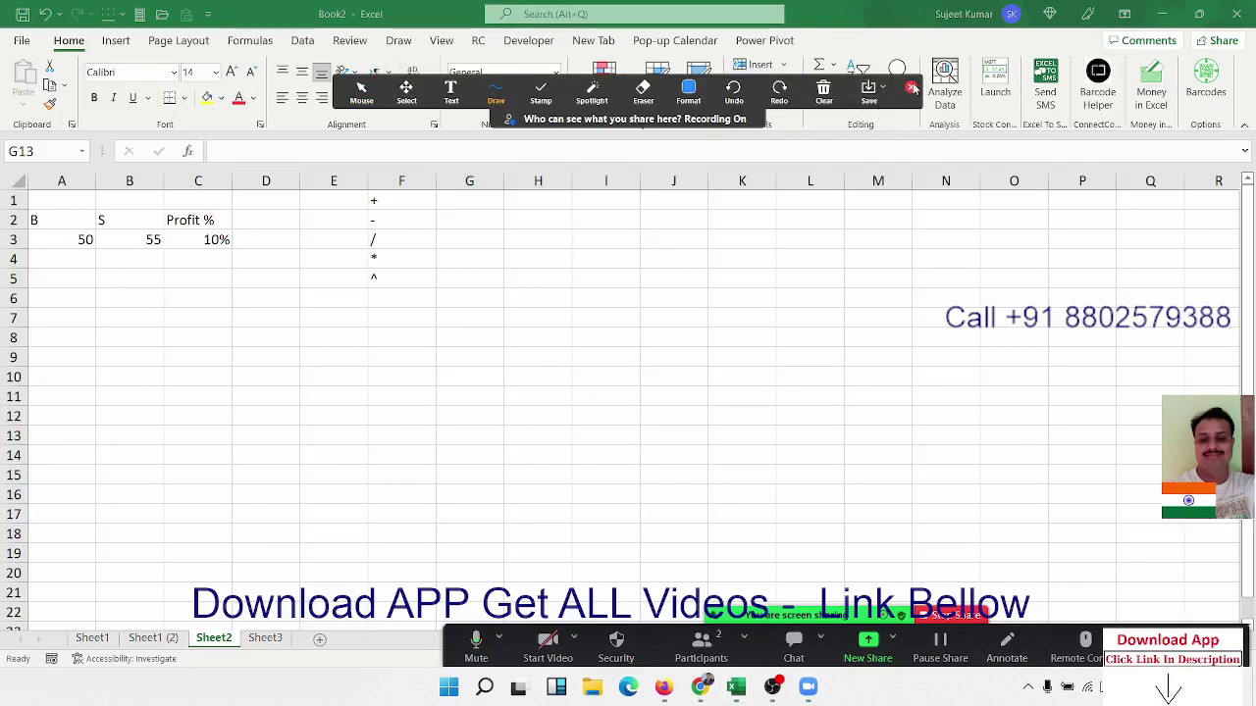
left_click(910, 88)
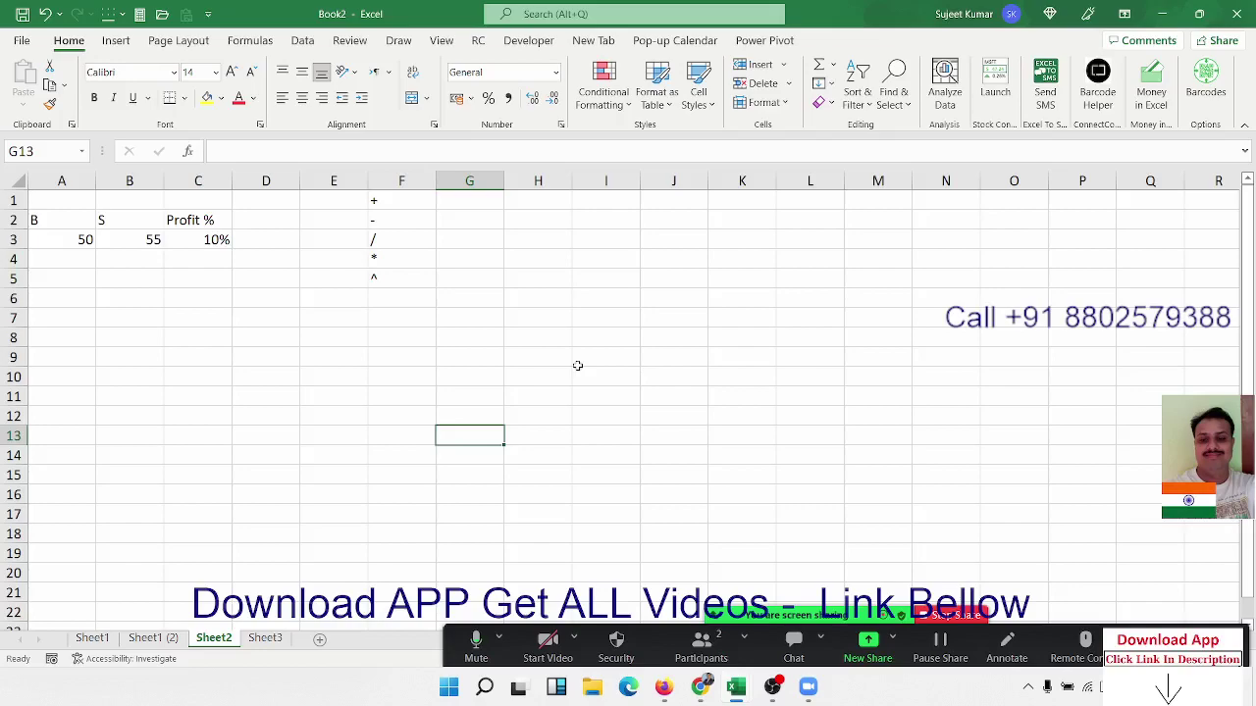
left_click(591, 316)
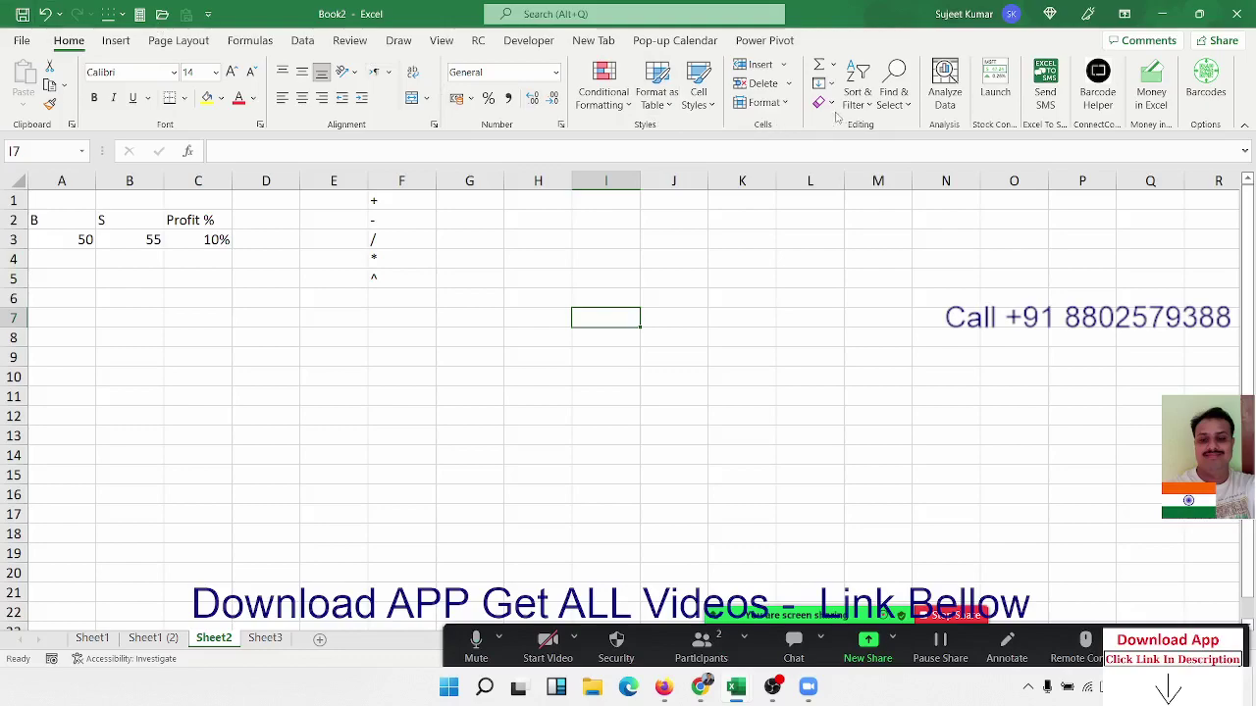
- Look over the Home Sort & Filter menu, then switch to the Data ribbon
left_click(868, 104)
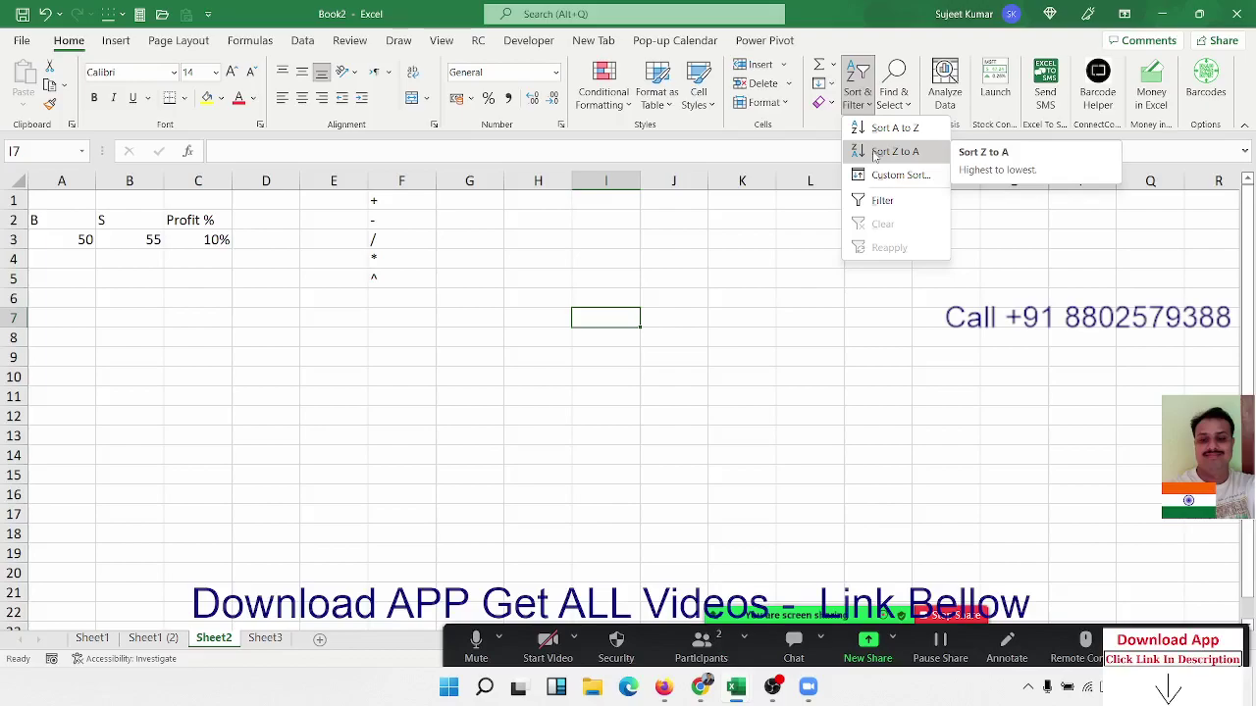
left_click(810, 377)
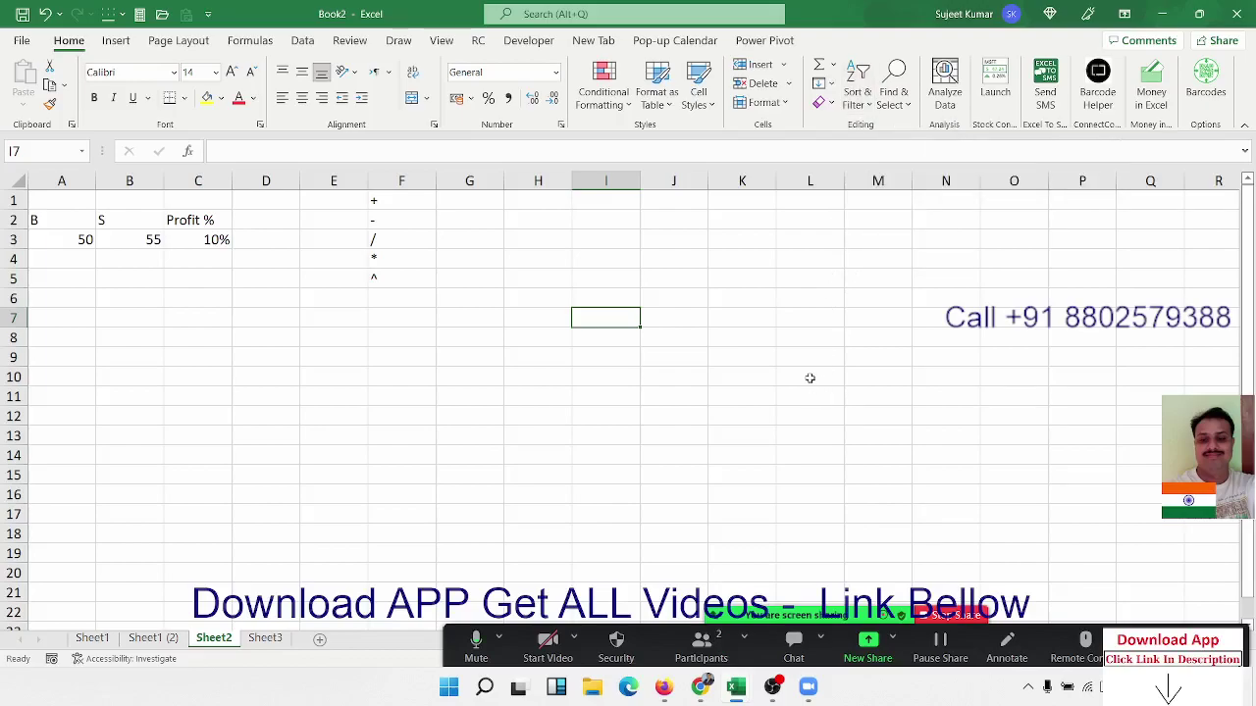
left_click(858, 97)
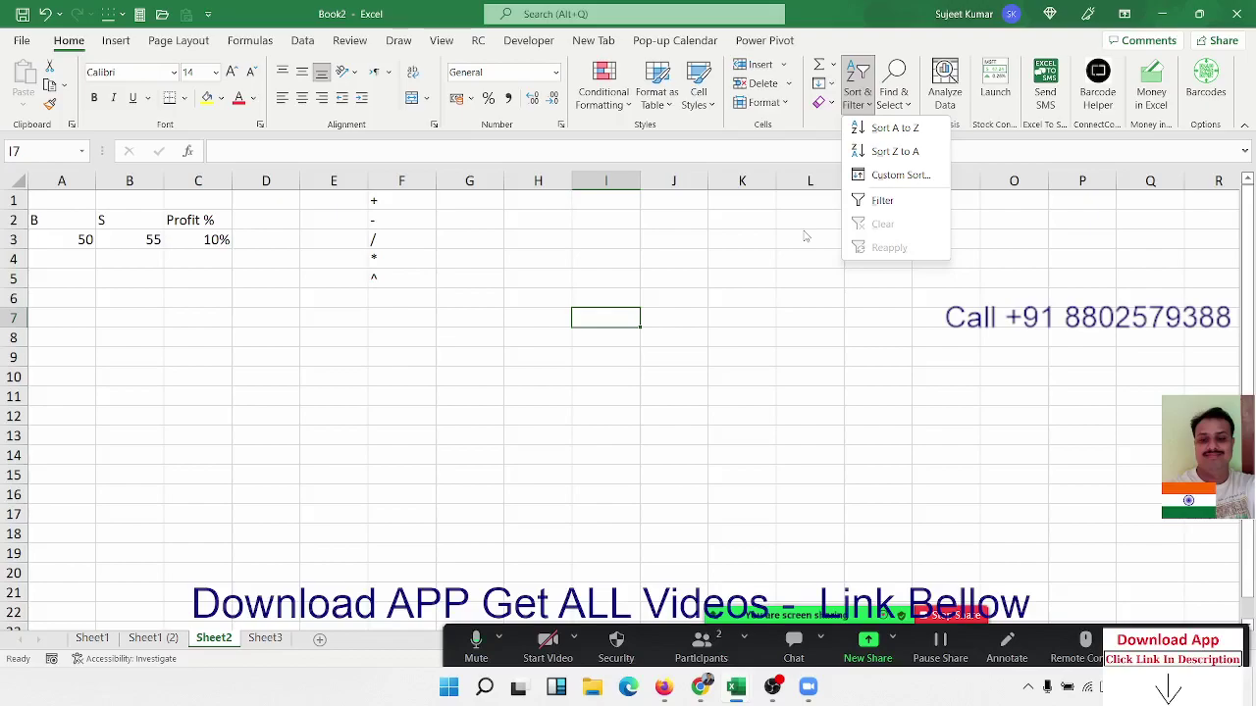
left_click(312, 42)
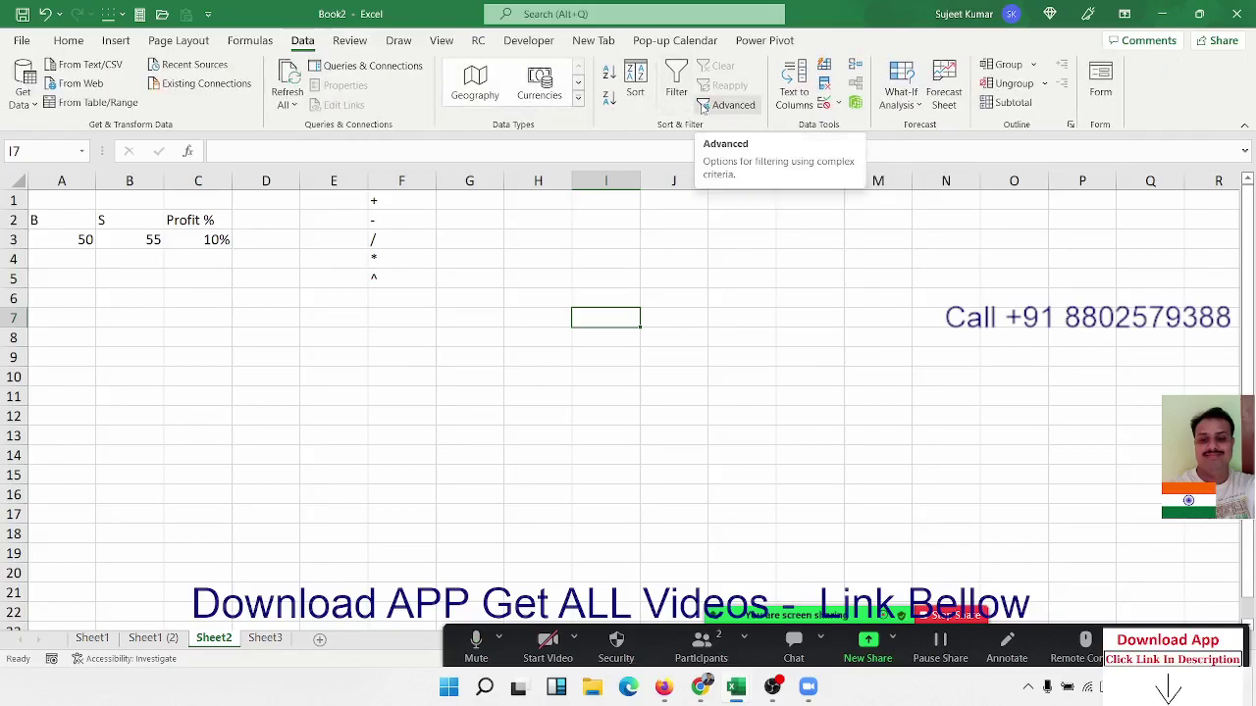
left_click(793, 323)
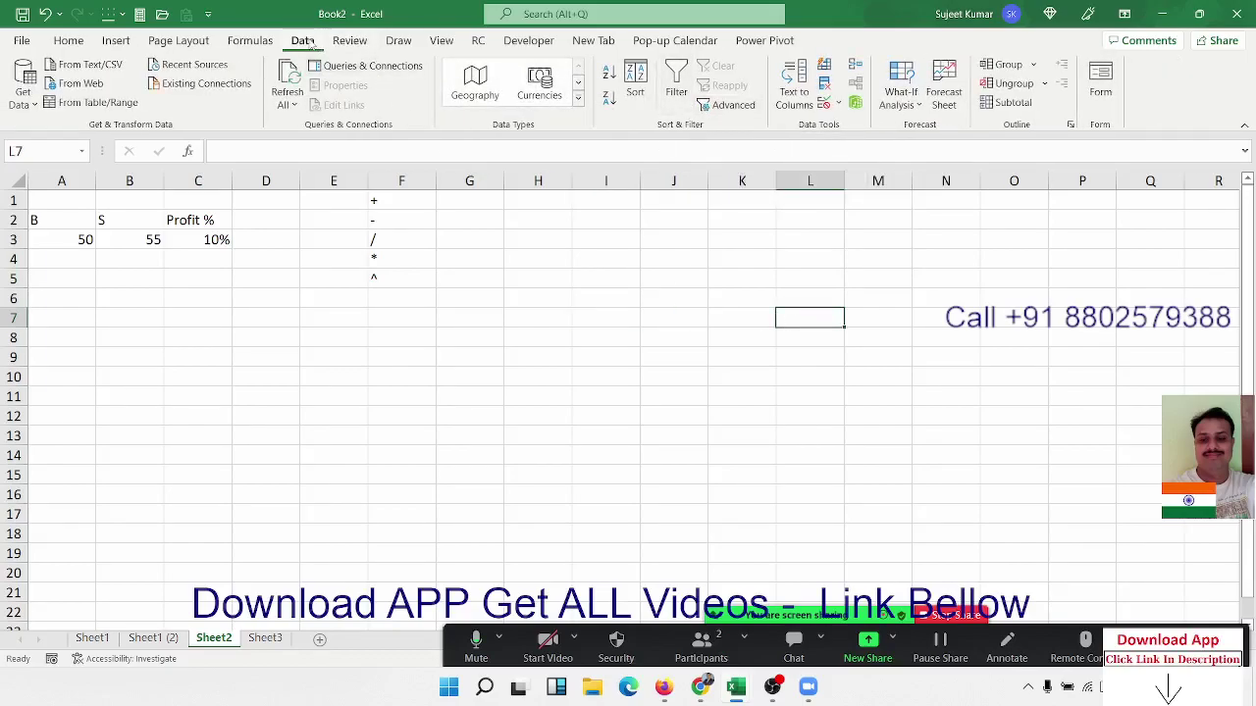
left_click(746, 108)
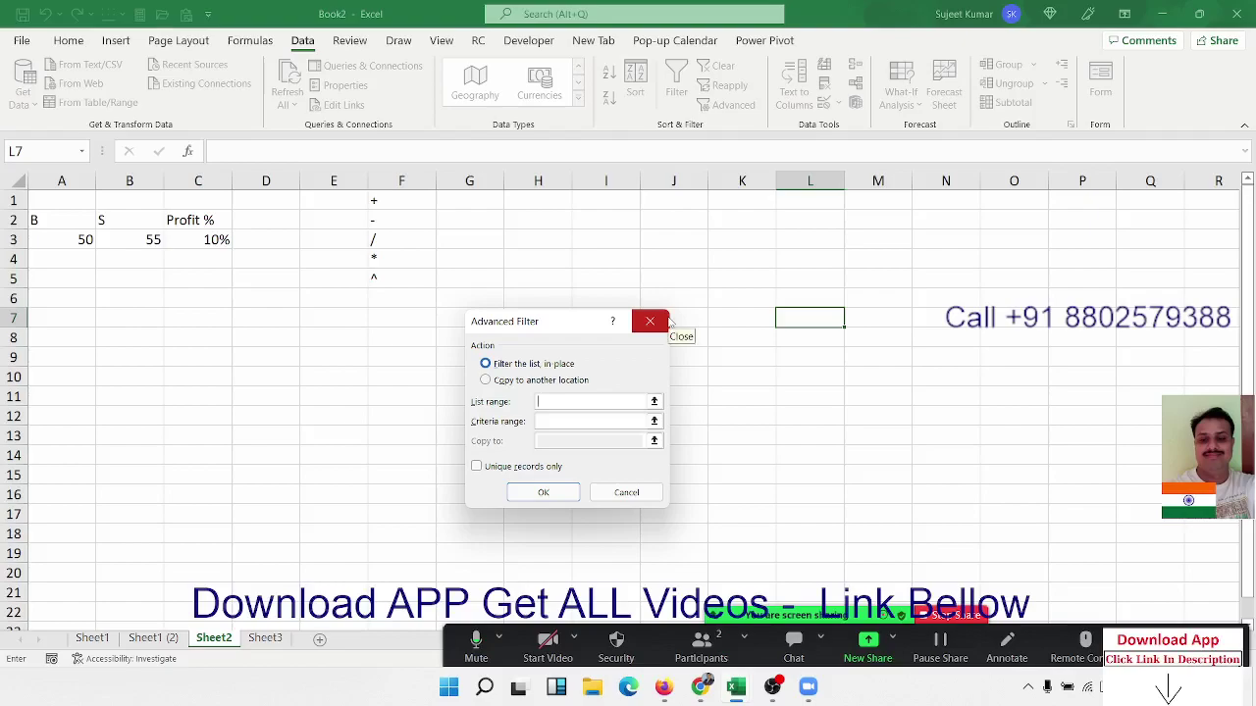
left_click(666, 321)
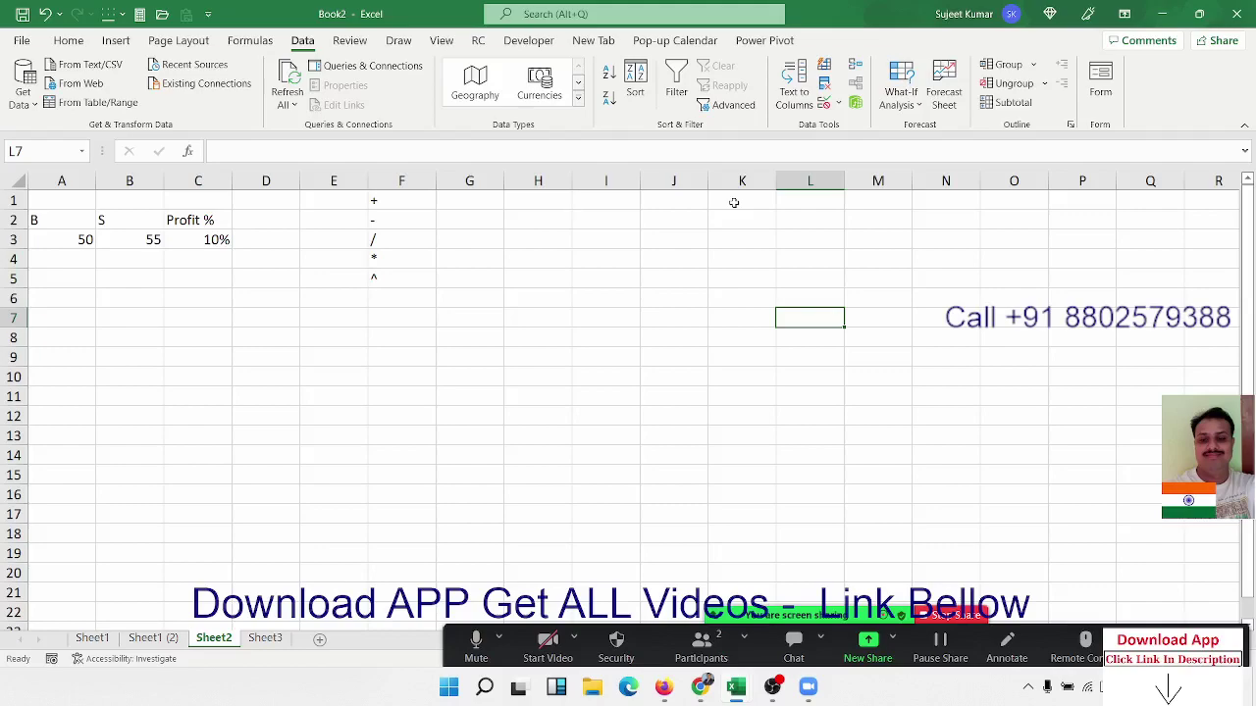
left_click(501, 282)
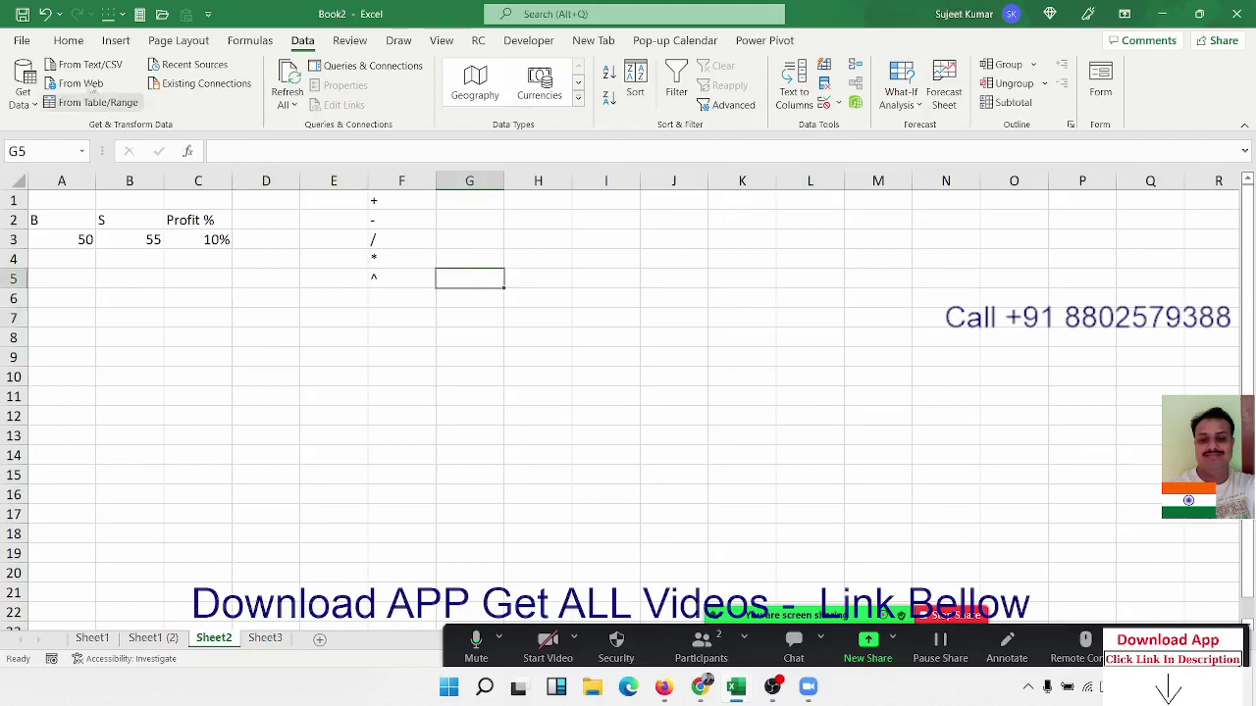
left_click(21, 40)
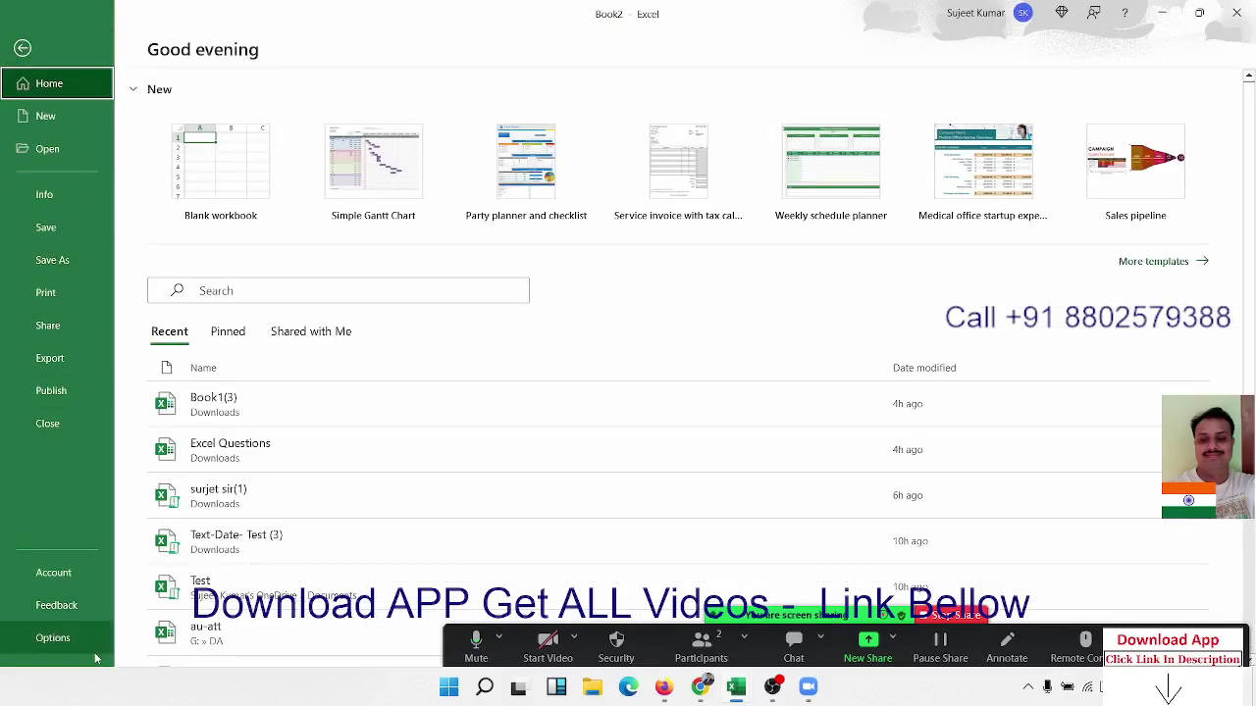
- Leave Backstage, select C10, and view the Home then Insert ribbon commands
key("Escape")
left_click(186, 370)
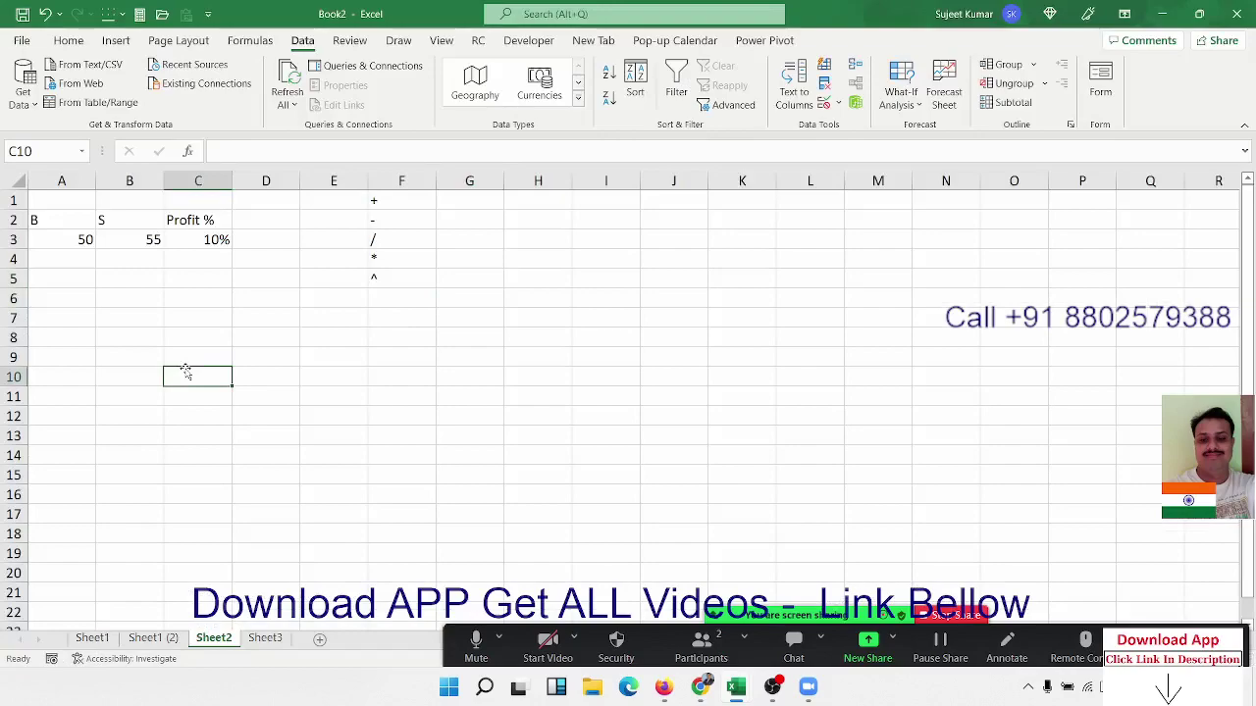
left_click(67, 40)
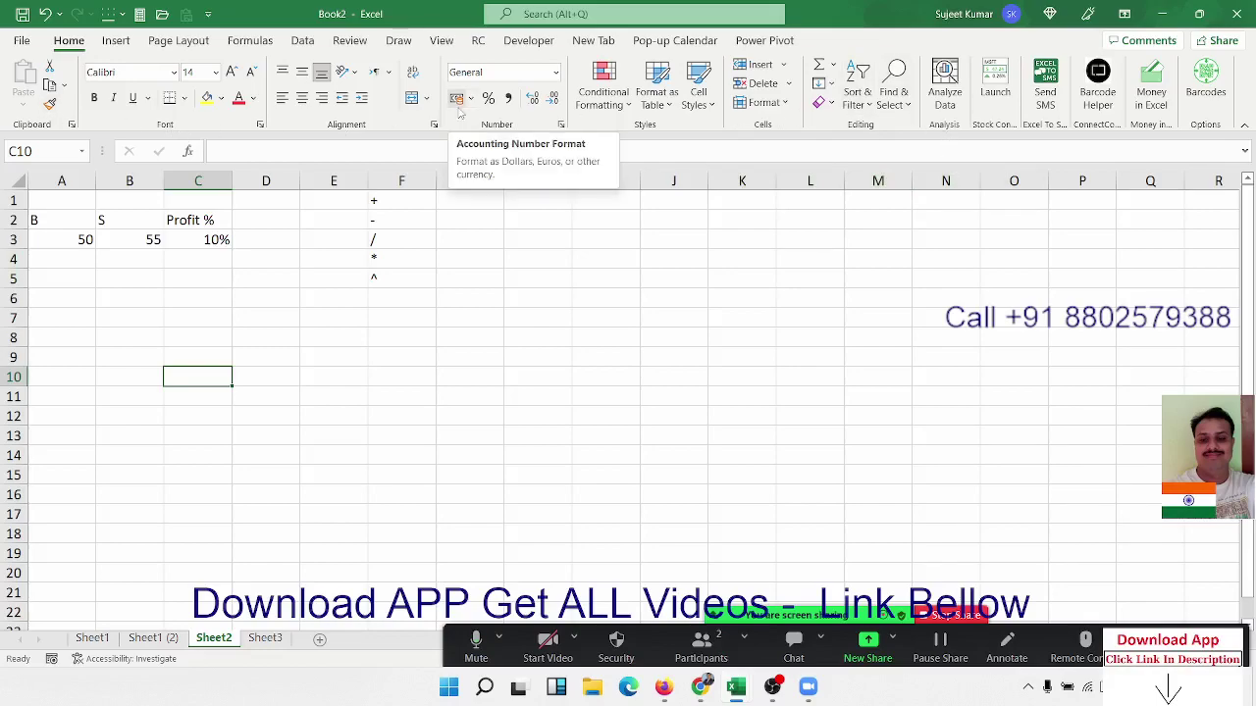
left_click(118, 44)
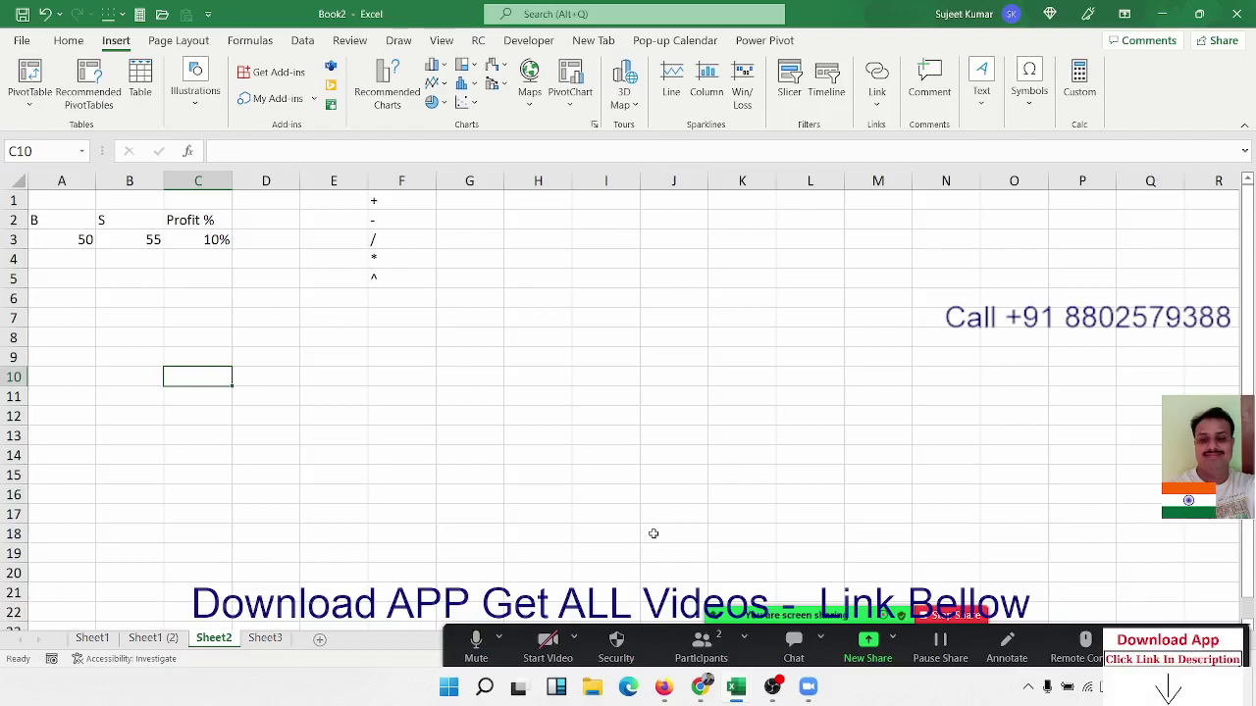
left_click(196, 41)
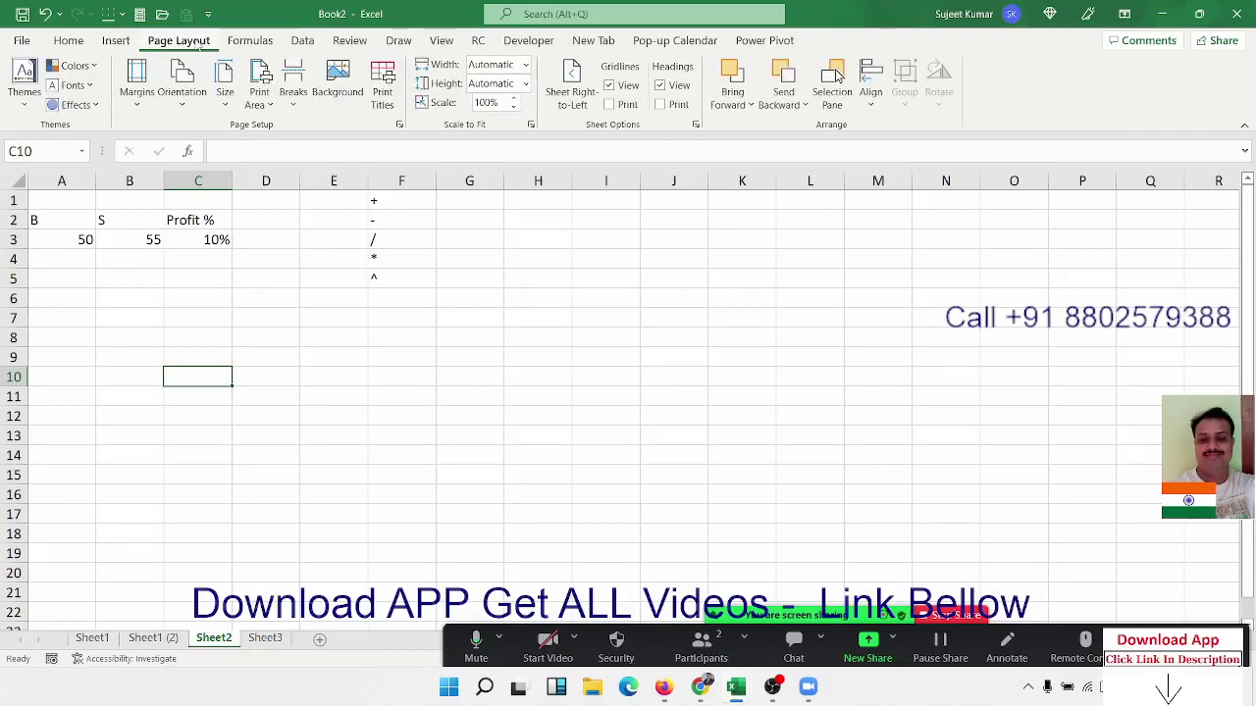
left_click(283, 264)
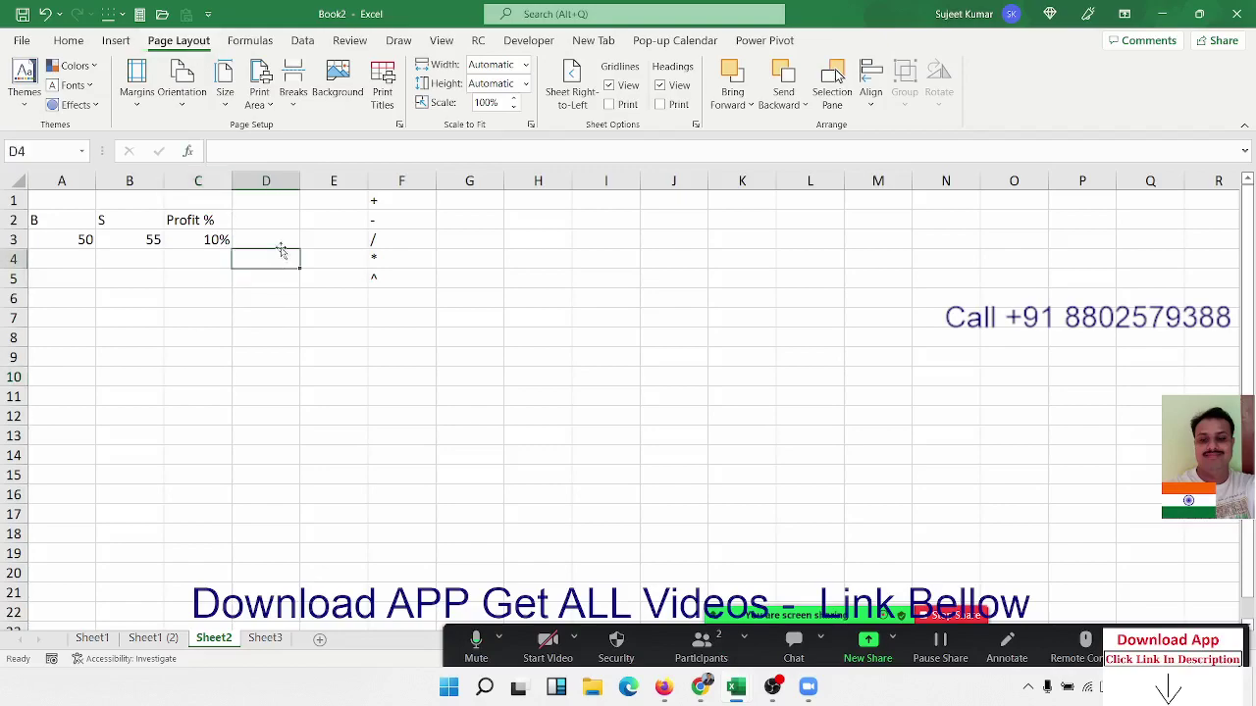
left_click(257, 42)
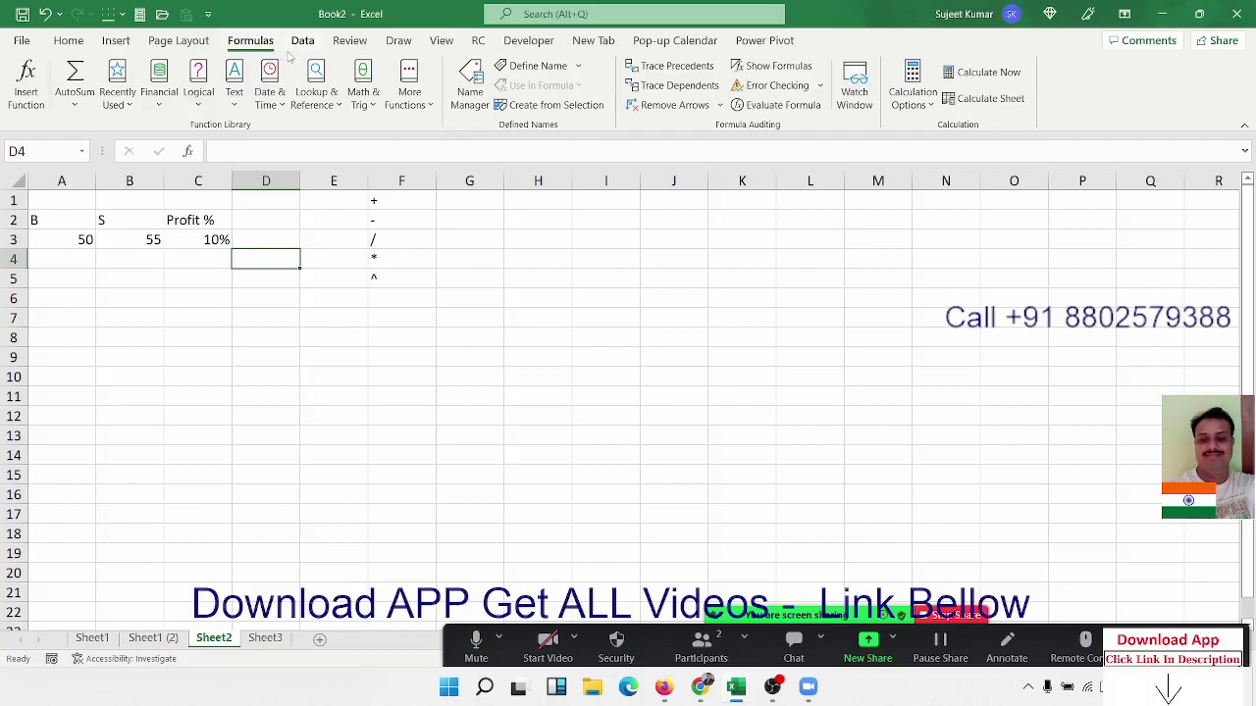
left_click(300, 43)
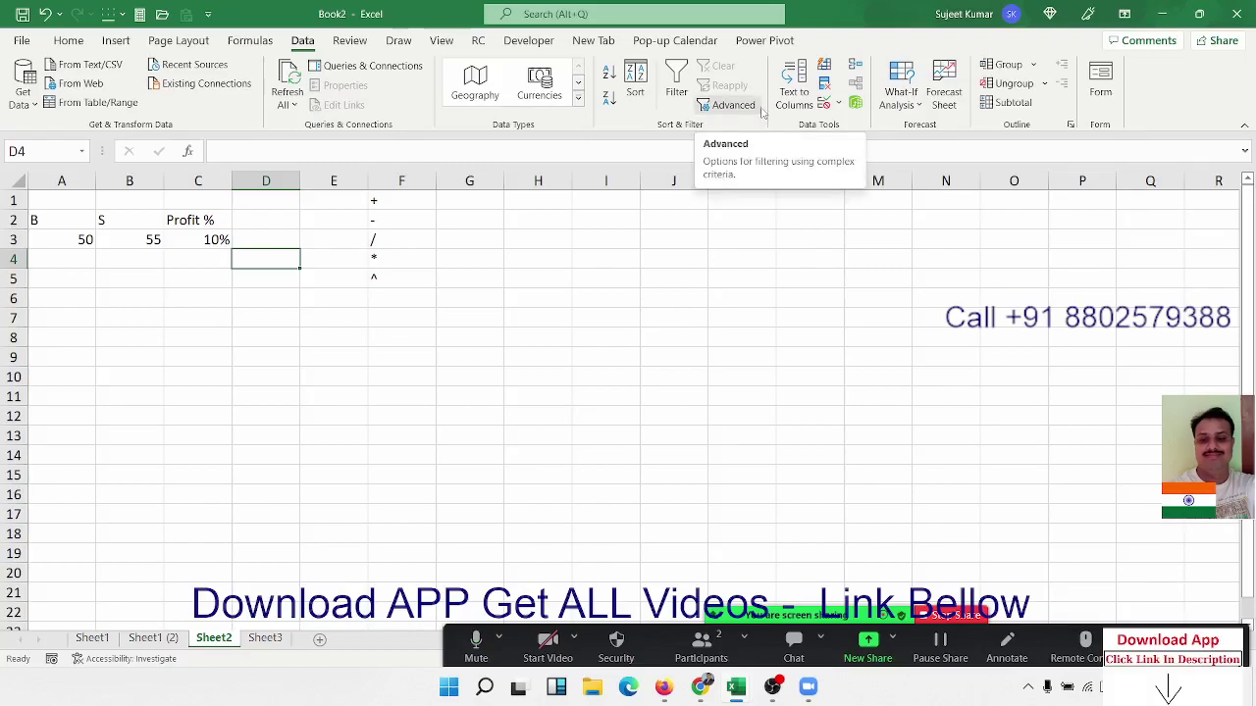
left_click(353, 44)
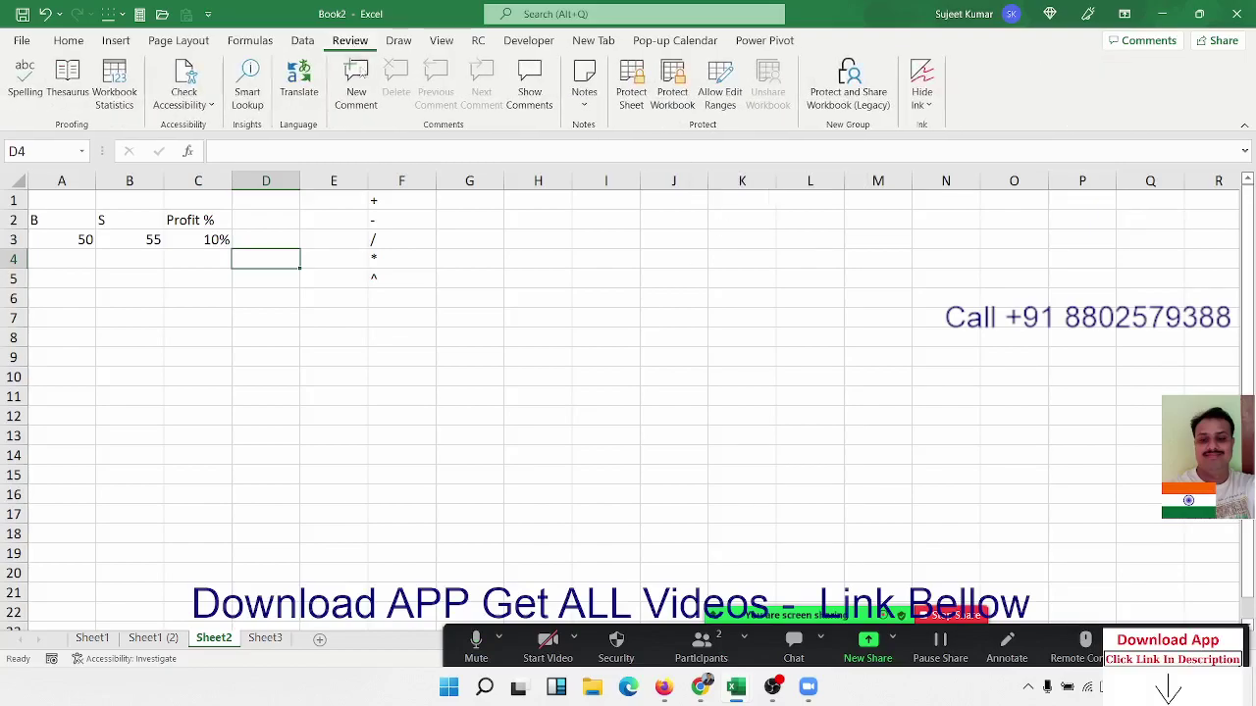
left_click(441, 41)
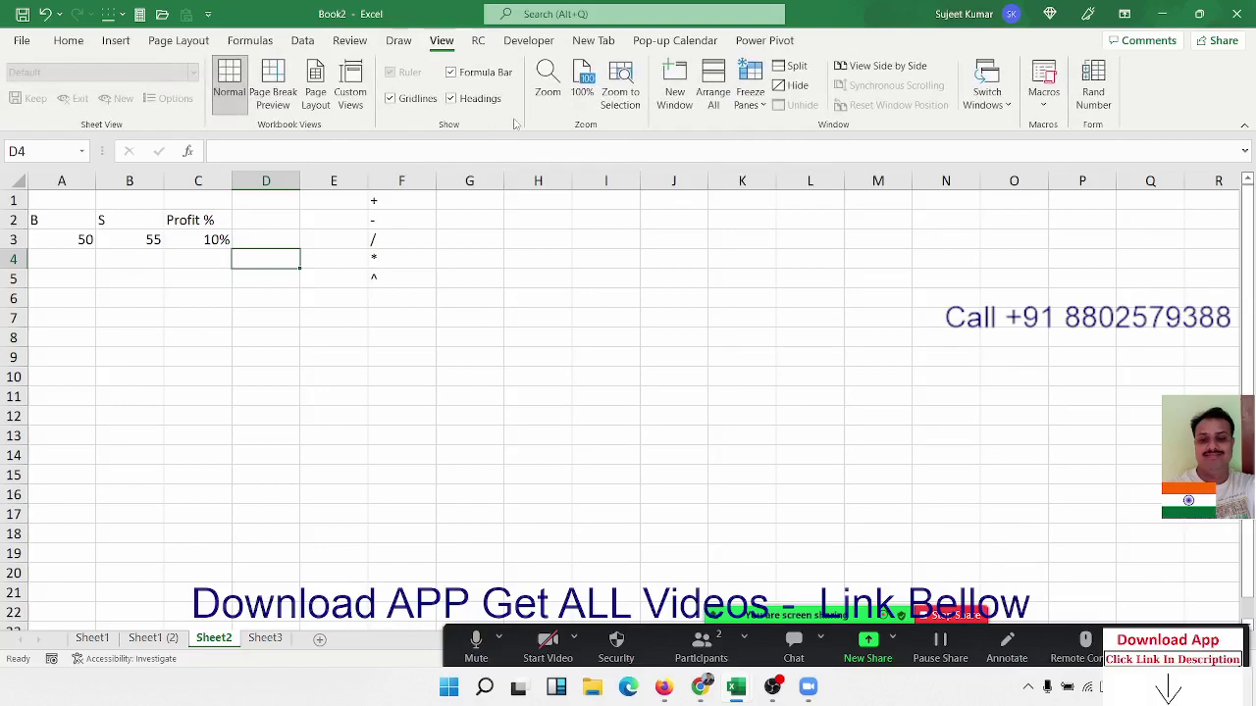
left_click(520, 44)
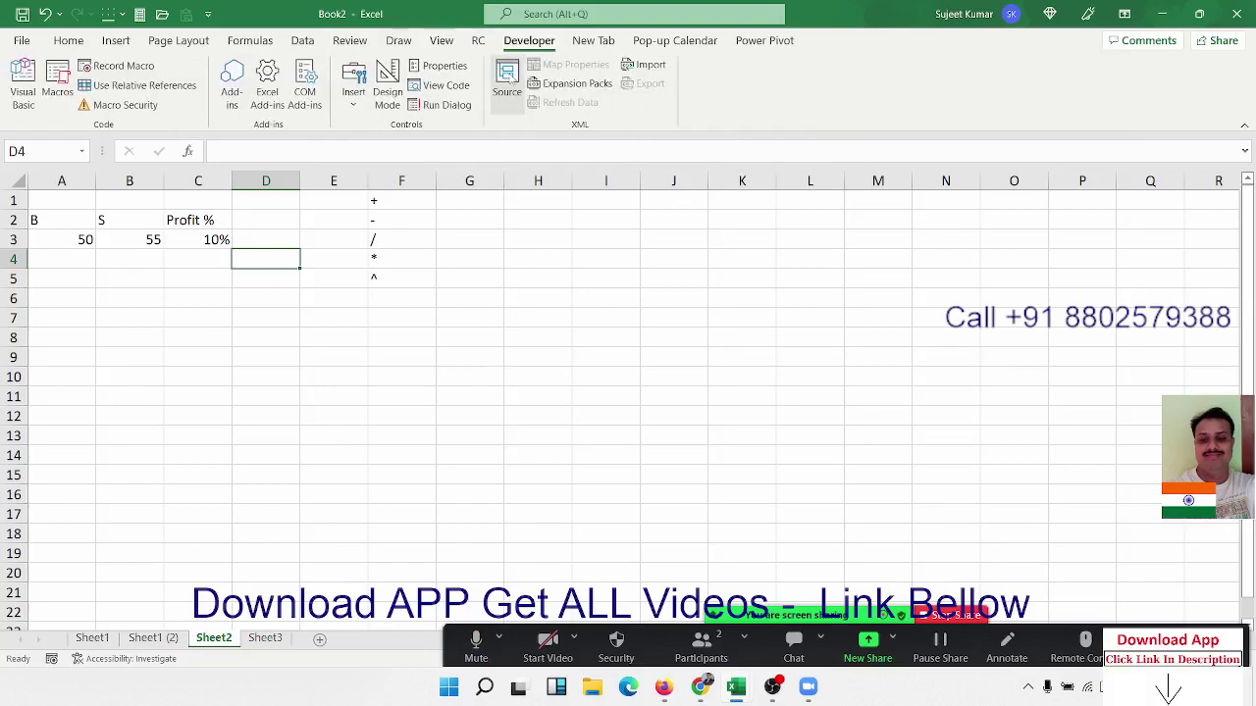
left_click(442, 41)
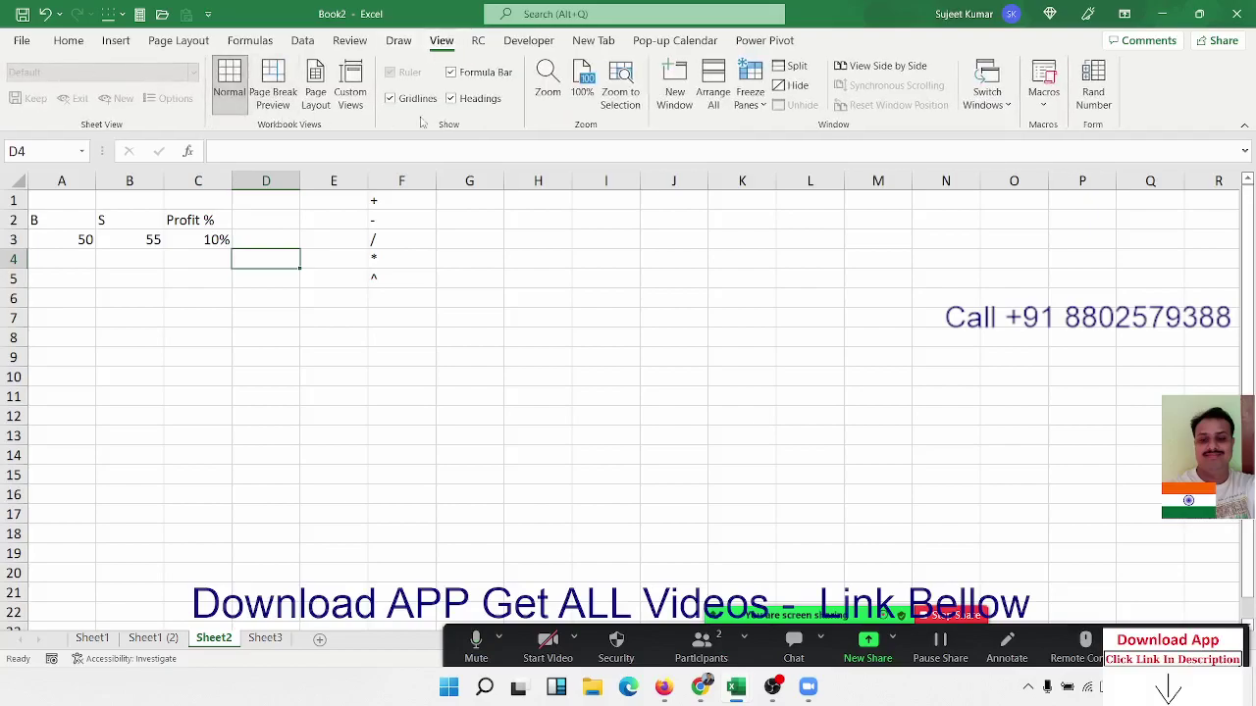
left_click(479, 41)
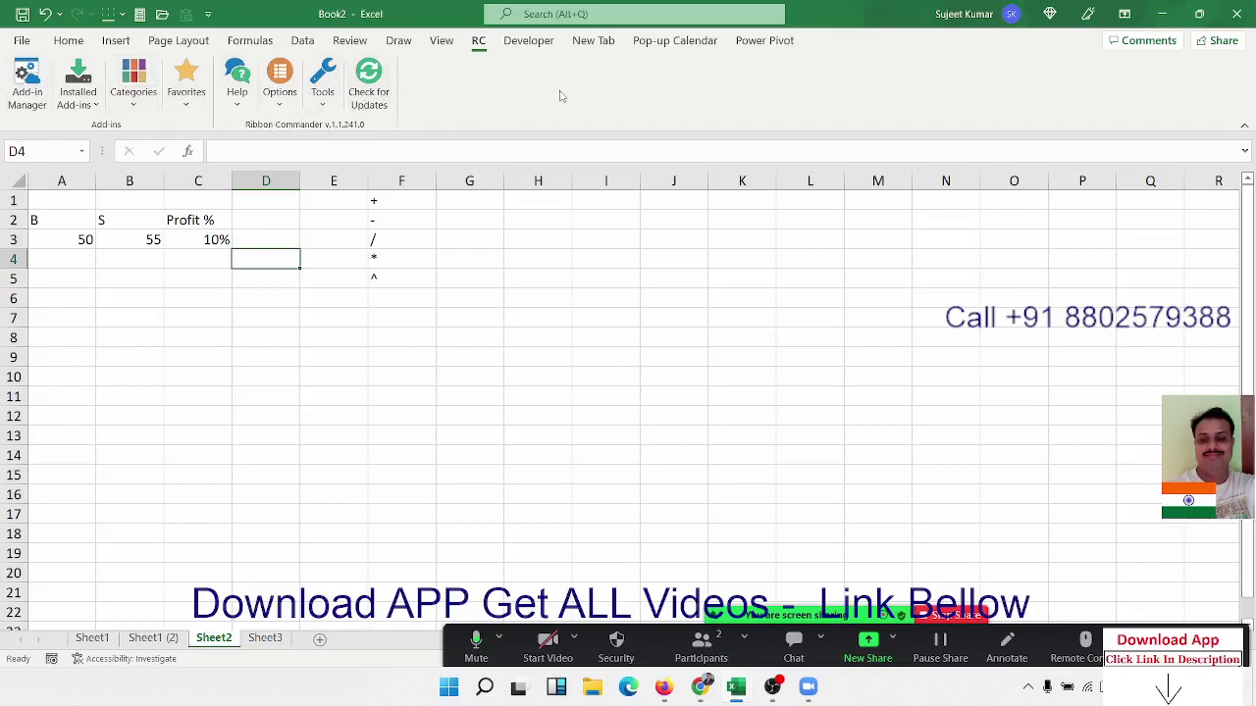
left_click(677, 40)
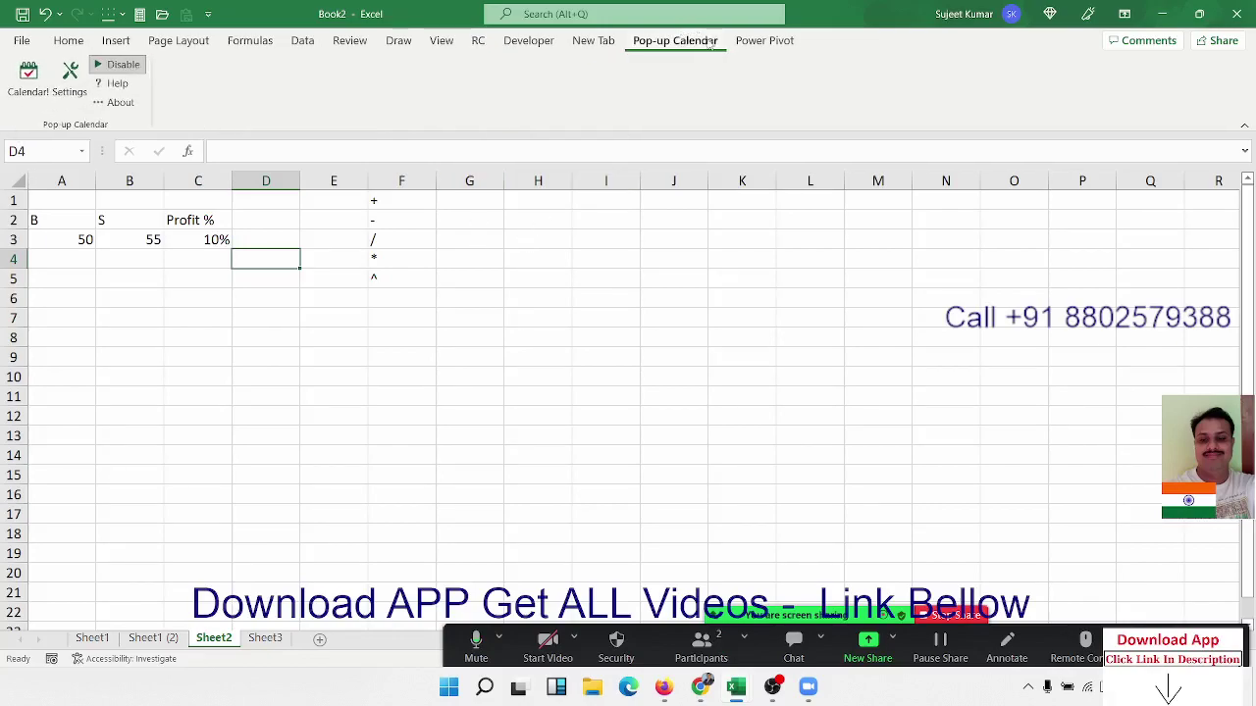
left_click(765, 41)
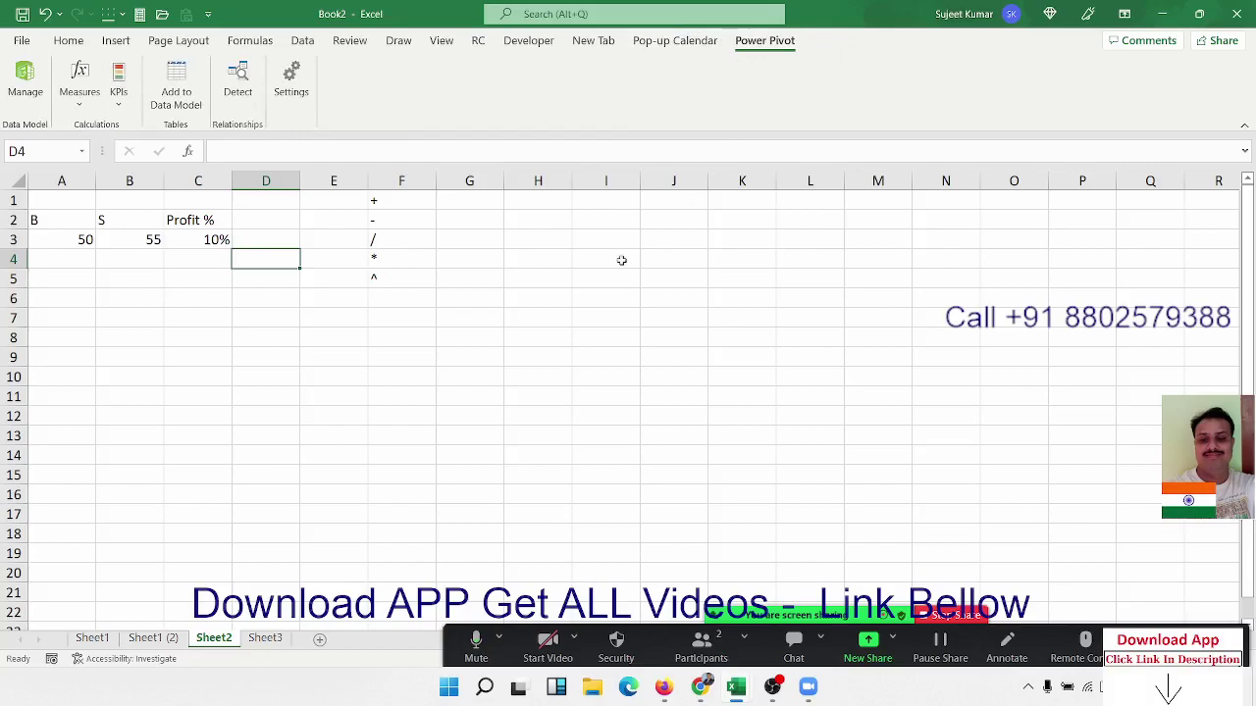
left_click(572, 272)
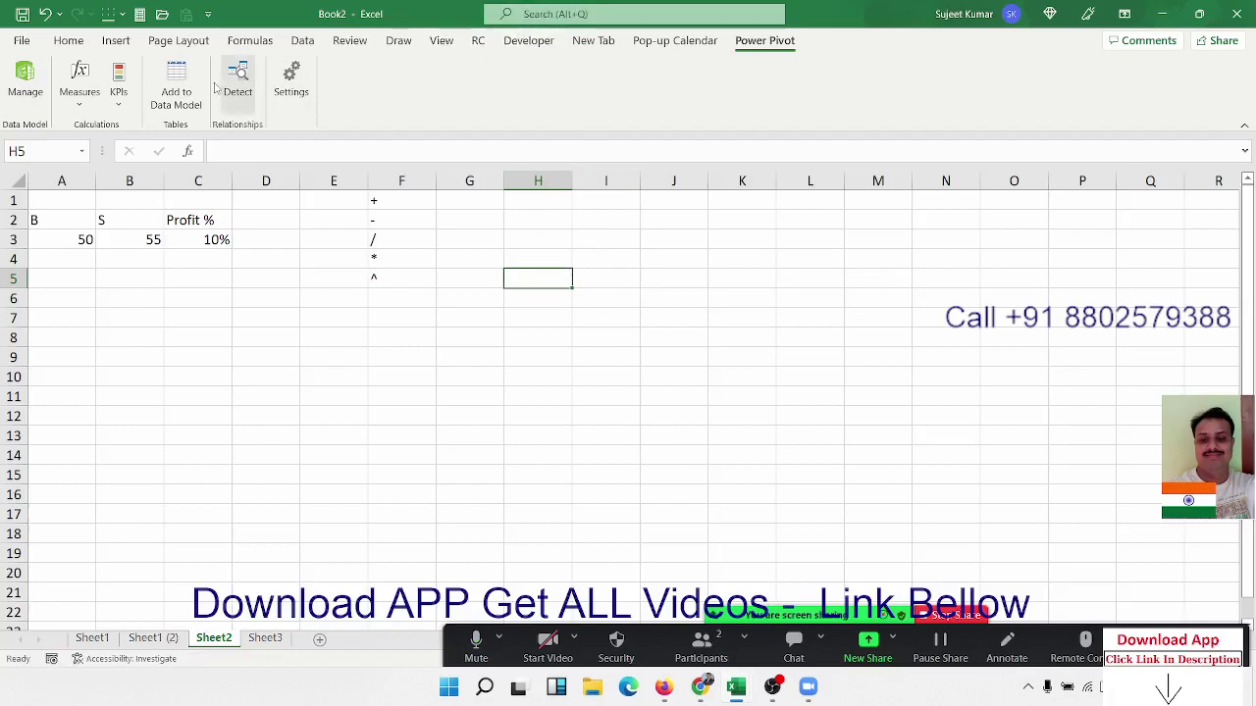
left_click(63, 44)
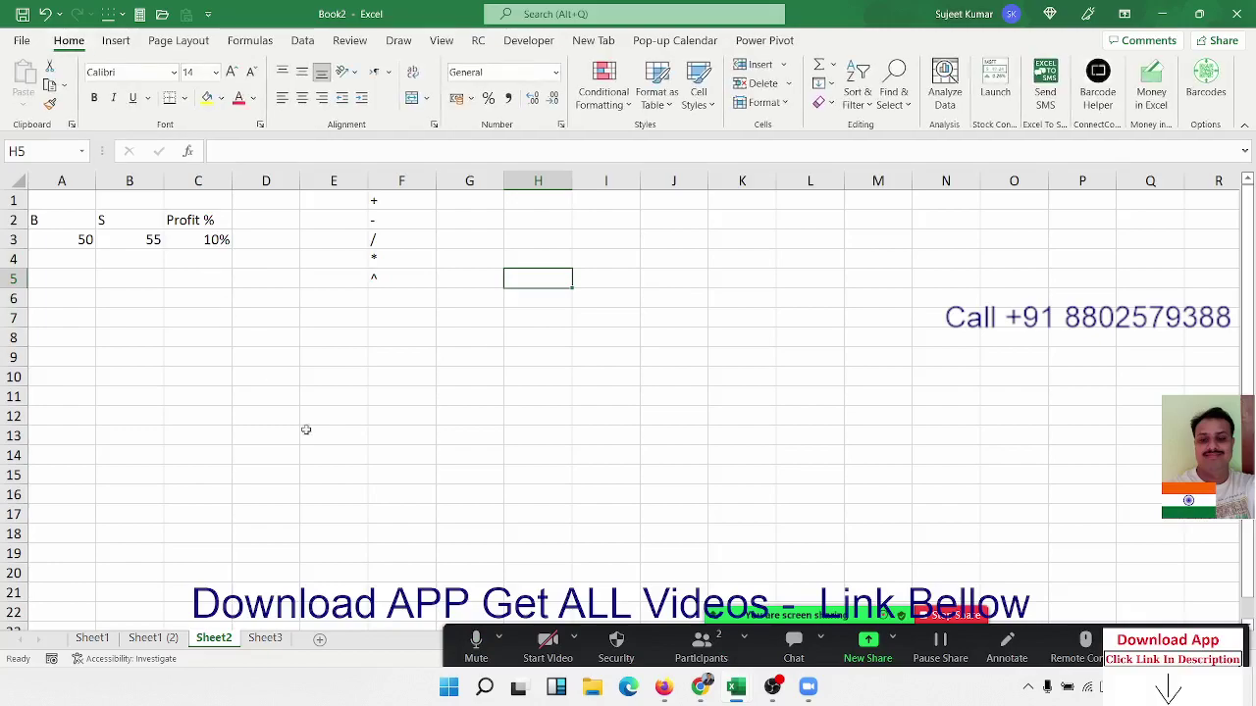
left_click(409, 446)
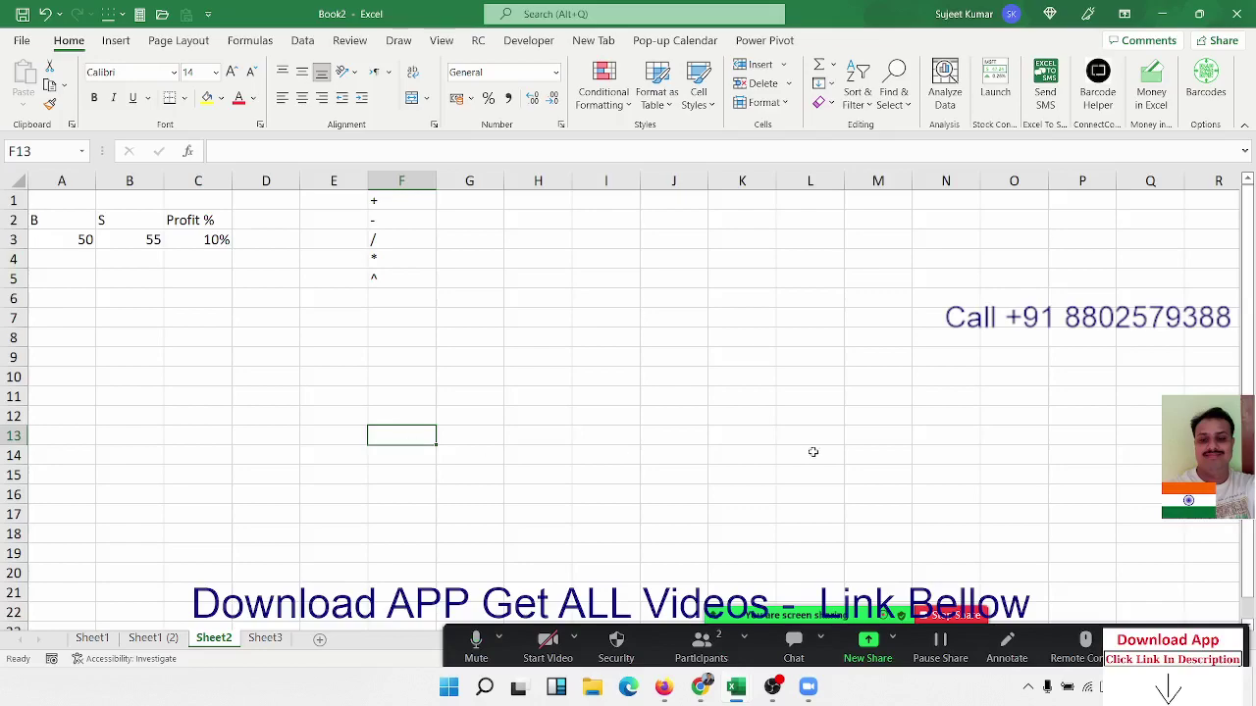
- Open Book1(3) from Recent and delete the DR/CR entries in column K
left_click(22, 41)
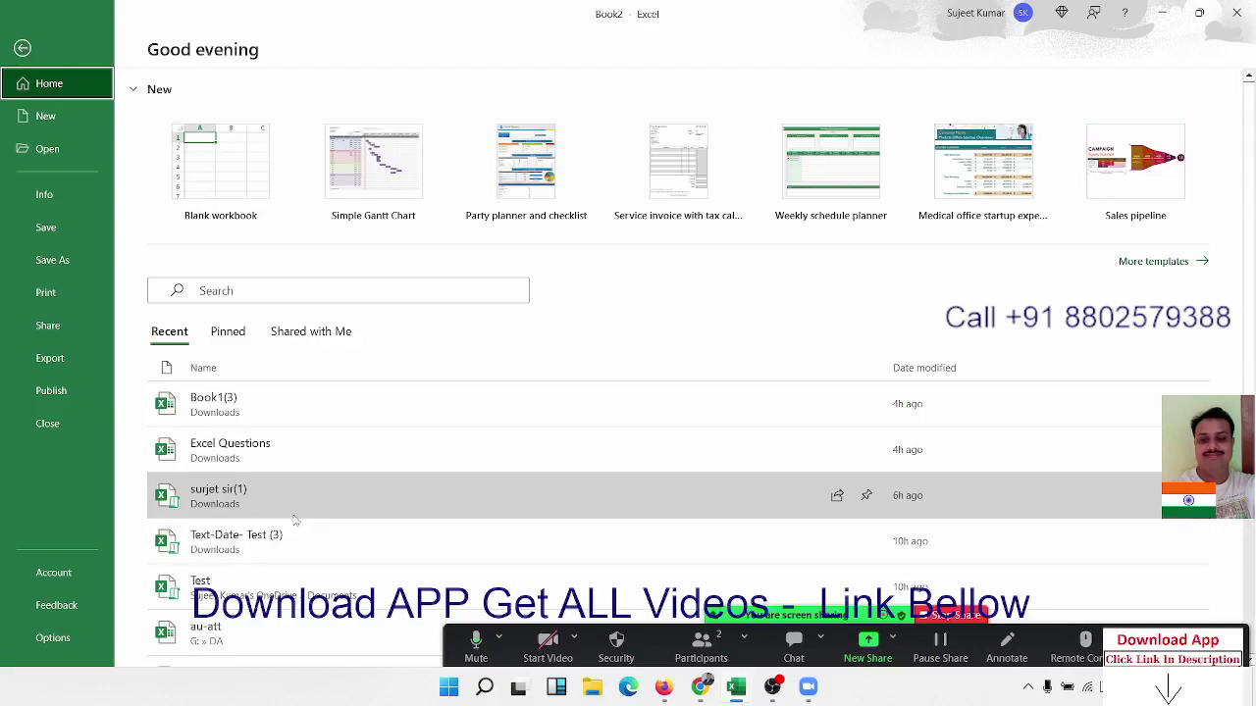
left_click(305, 420)
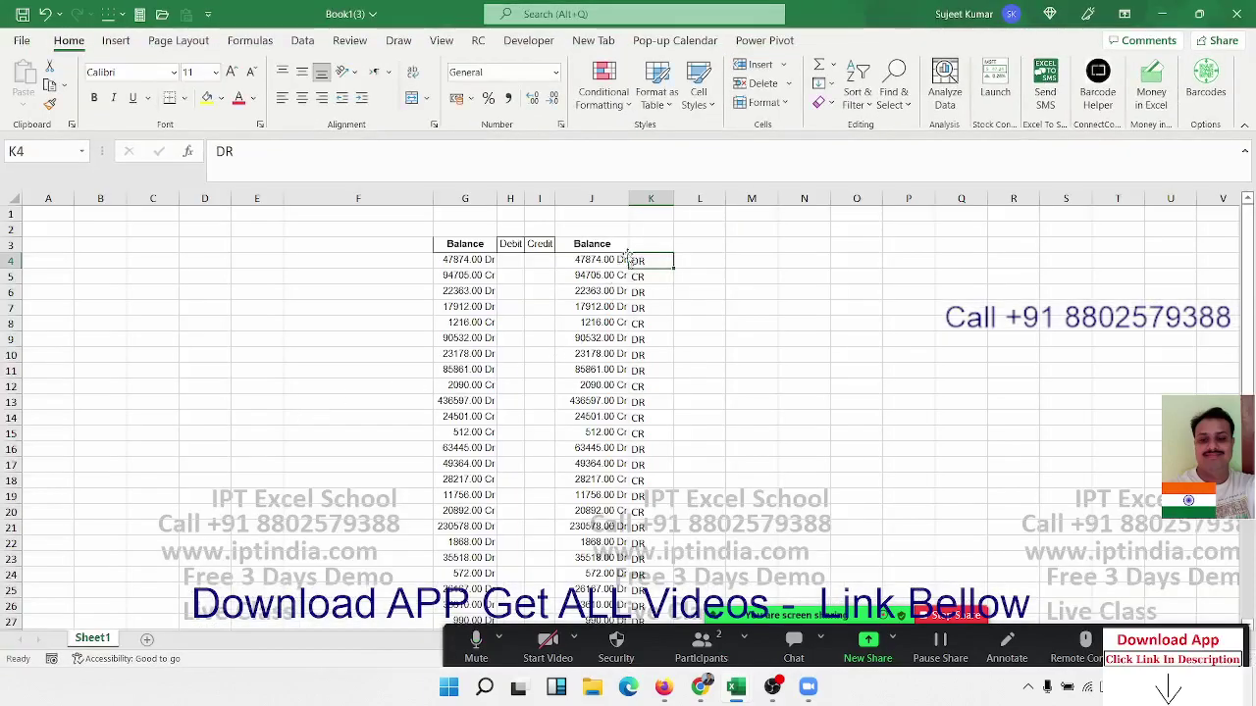
left_click(650, 199)
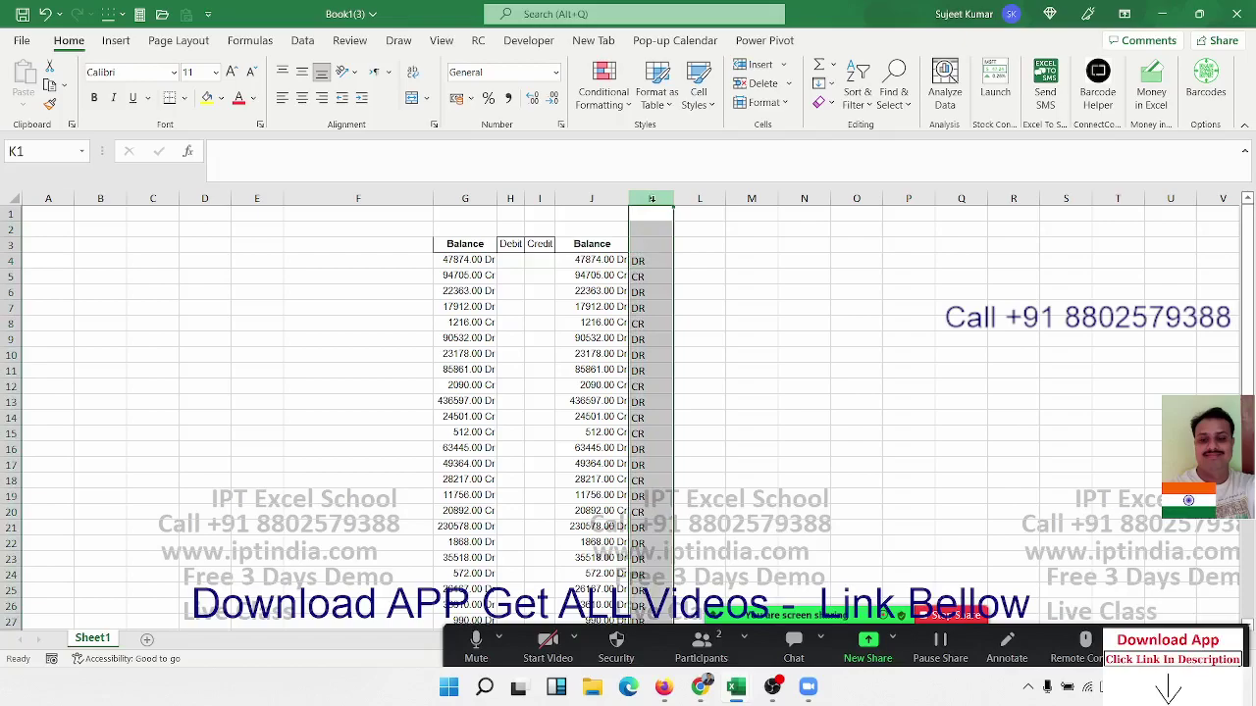
key("Delete")
- Step through the column J balances, ending on the 47874 balance
key("Down")
key("Down")
key("Left")
key("Left")
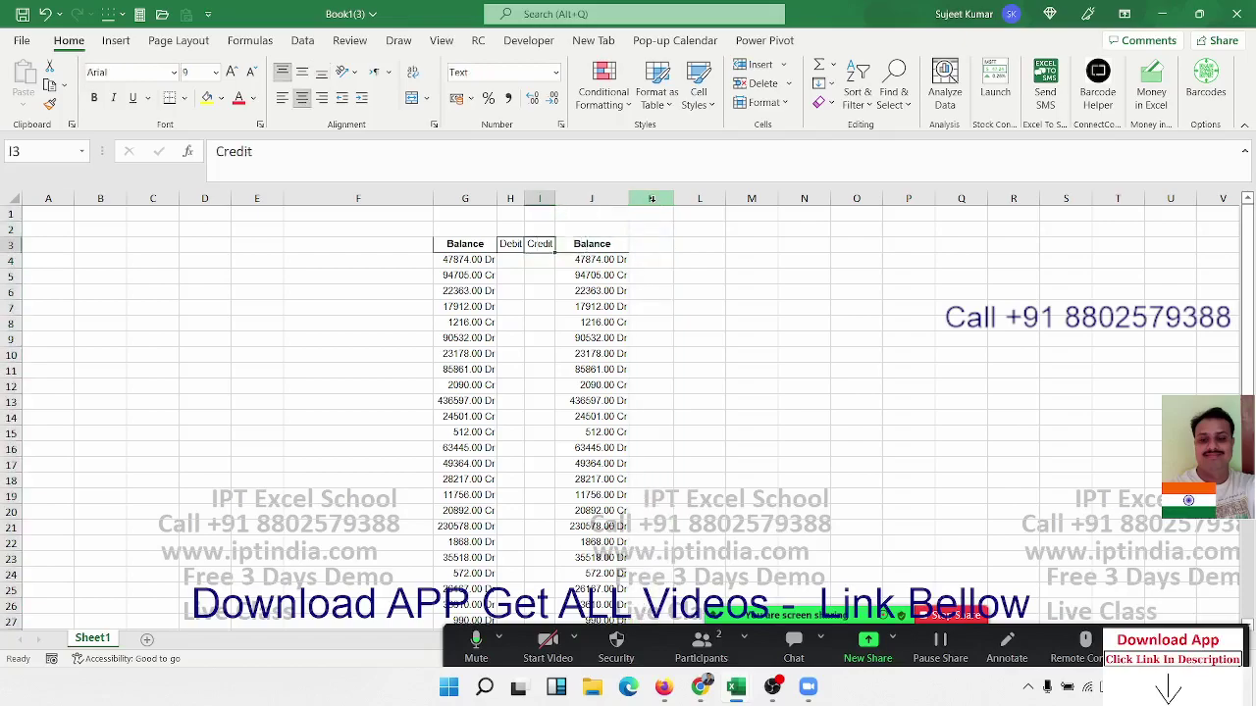
key("Down")
key("Right")
key("Down")
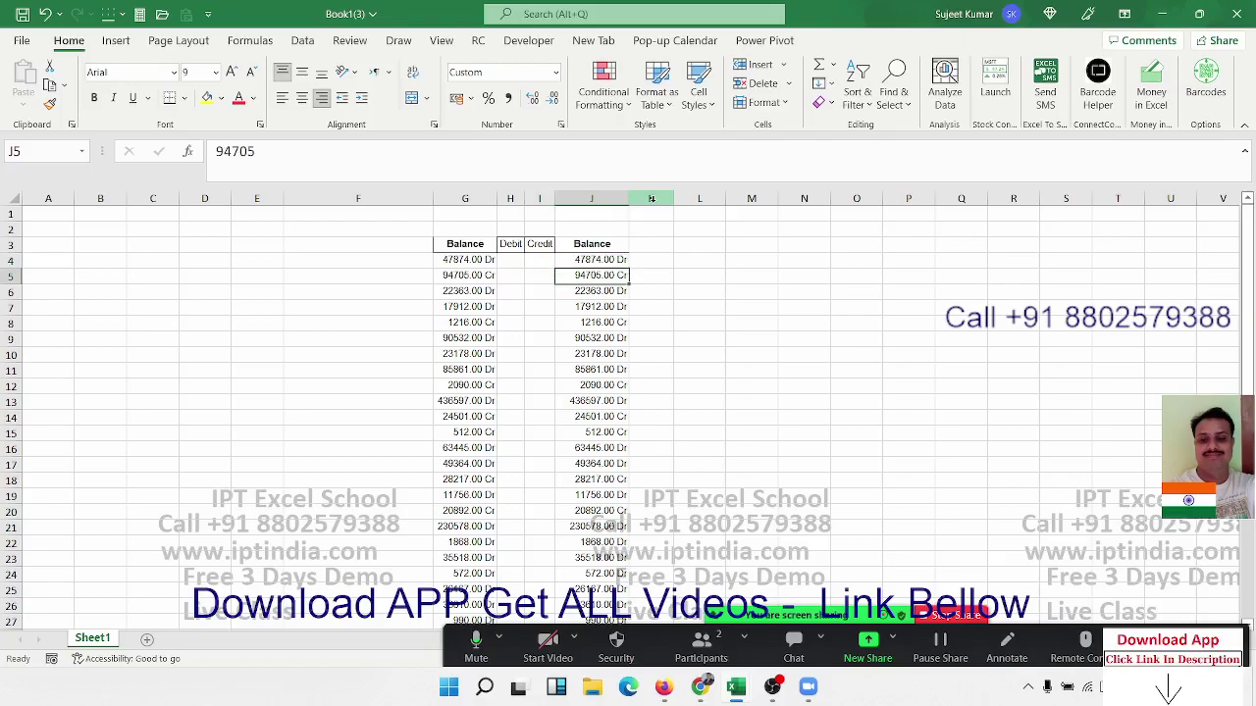
key("Down")
key("Down")
key("Down")
key("Down")
key("Down")
key("Down")
key("Down")
key("Down")
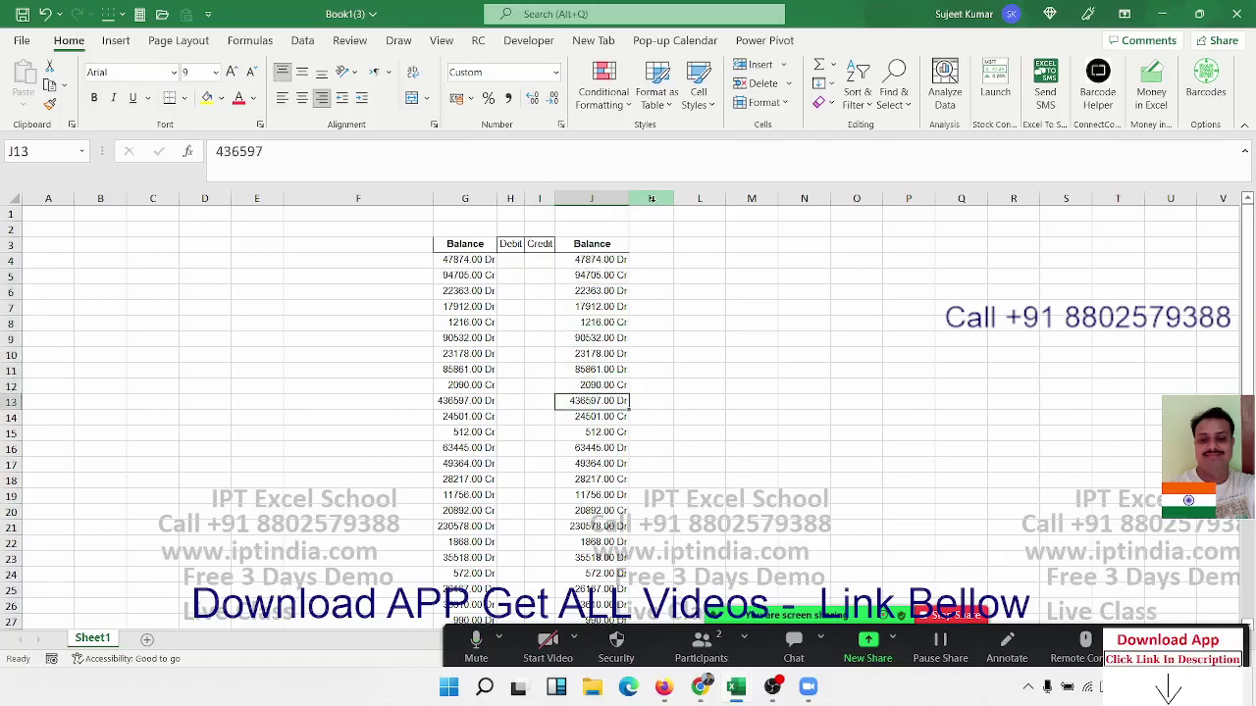
key("Up")
key("Up")
key("Up")
key("Up")
key("Up")
key("Up")
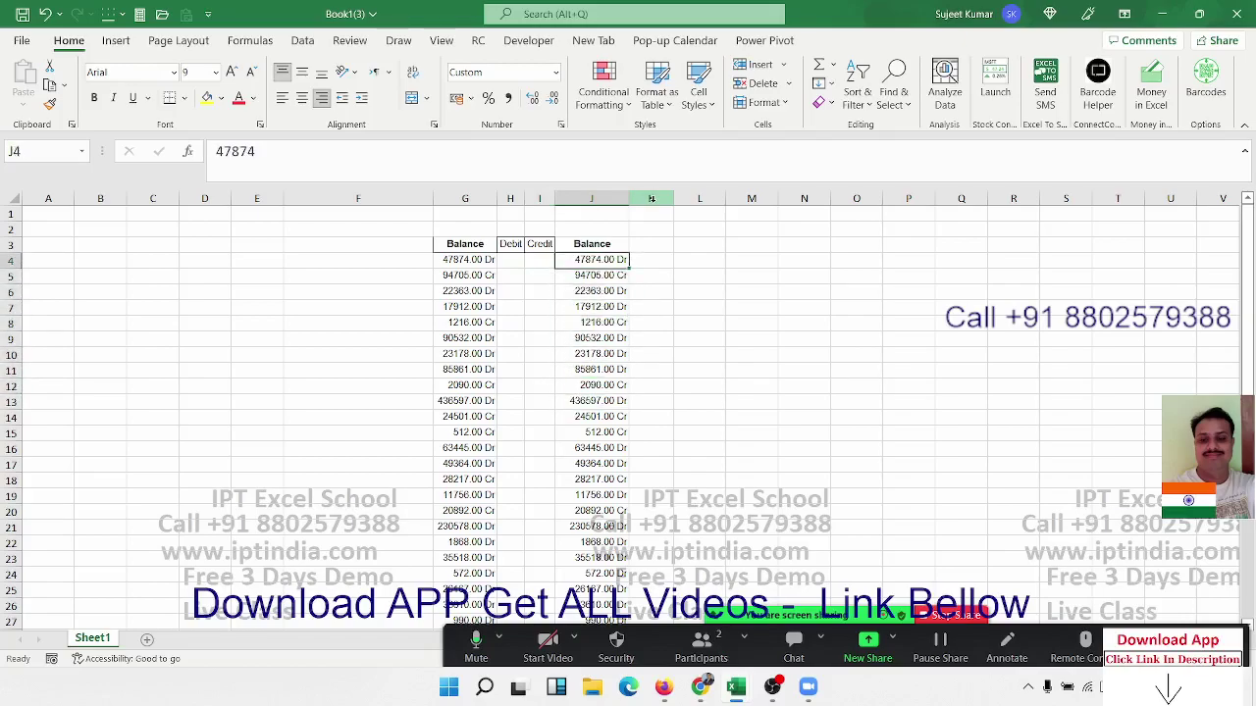
left_click(562, 125)
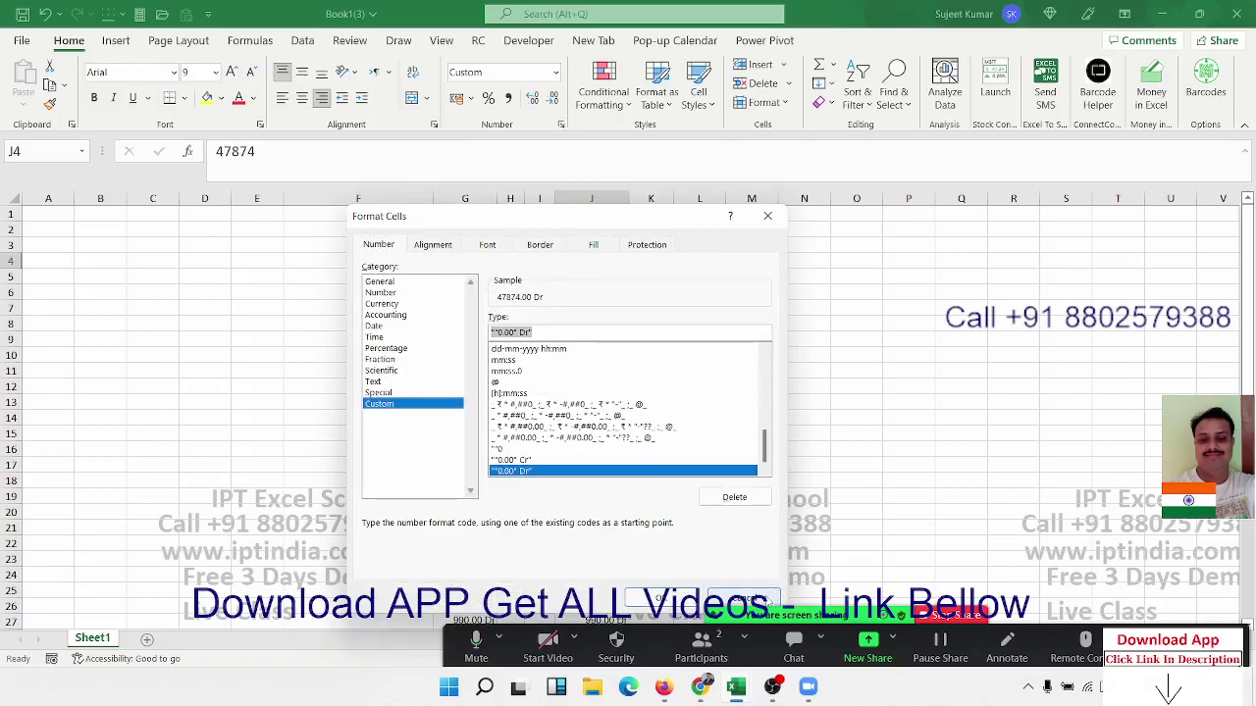
left_click(764, 596)
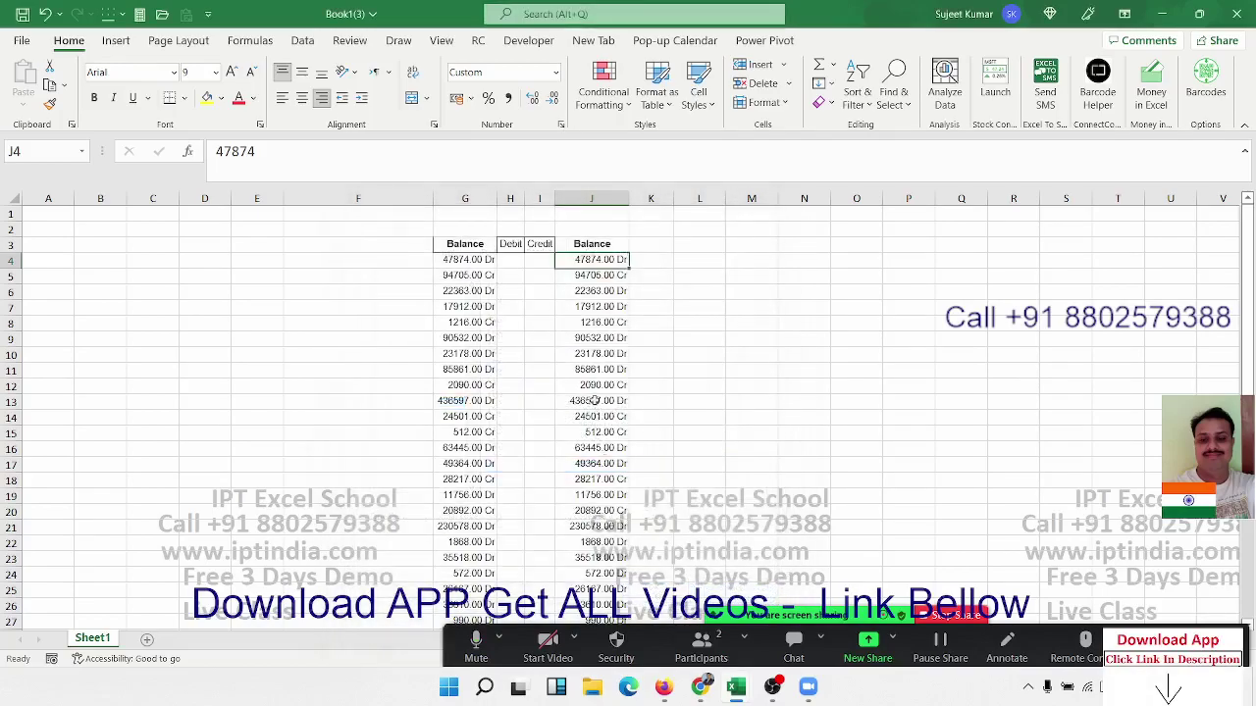
left_click(596, 290)
left_click(600, 278)
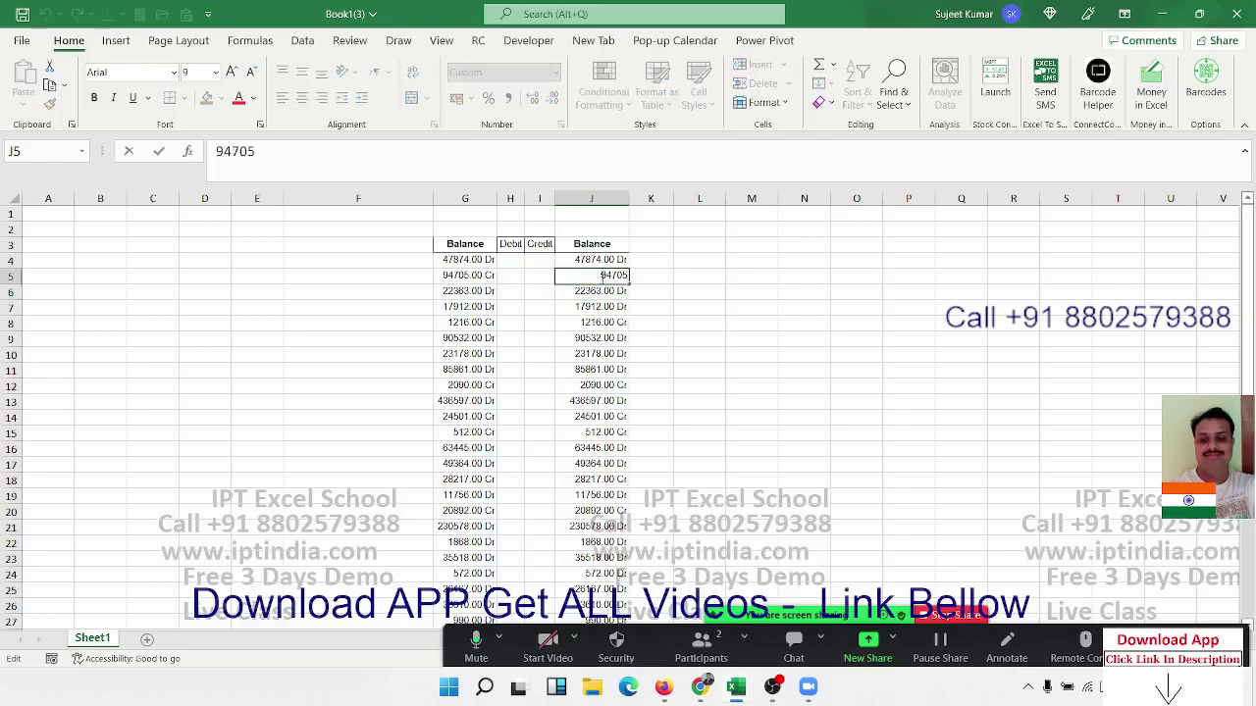
left_click(595, 290)
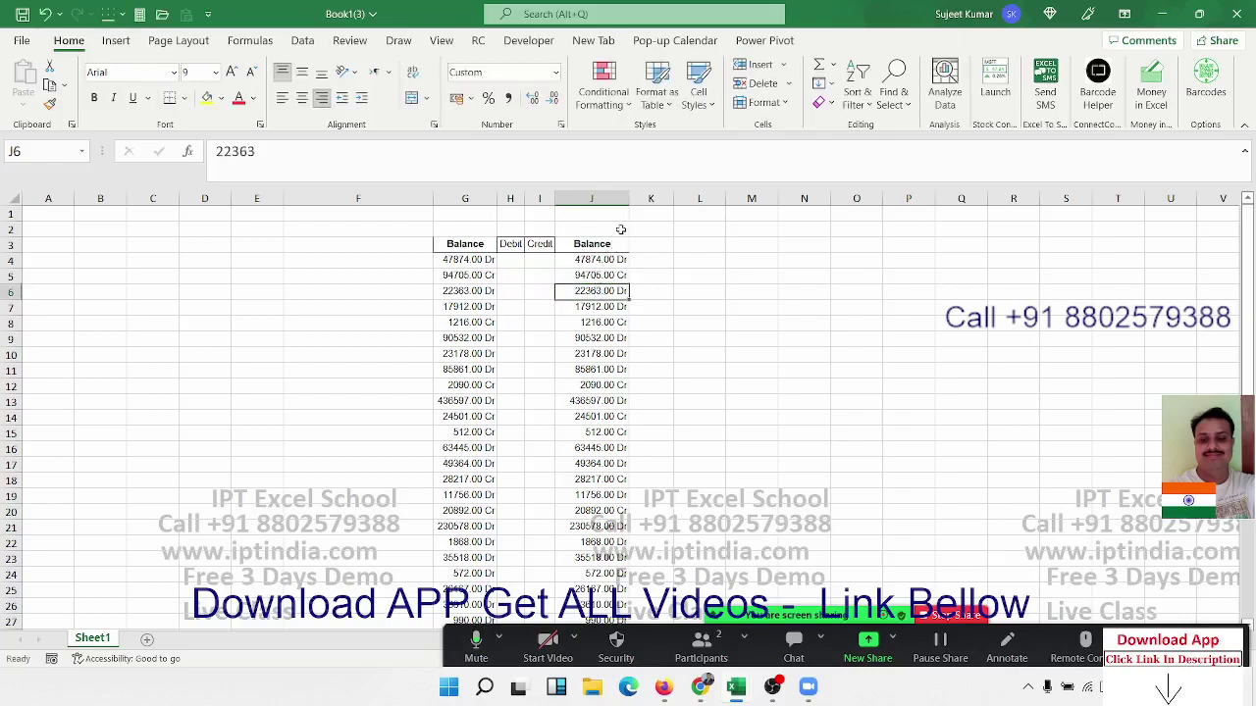
left_click(612, 275)
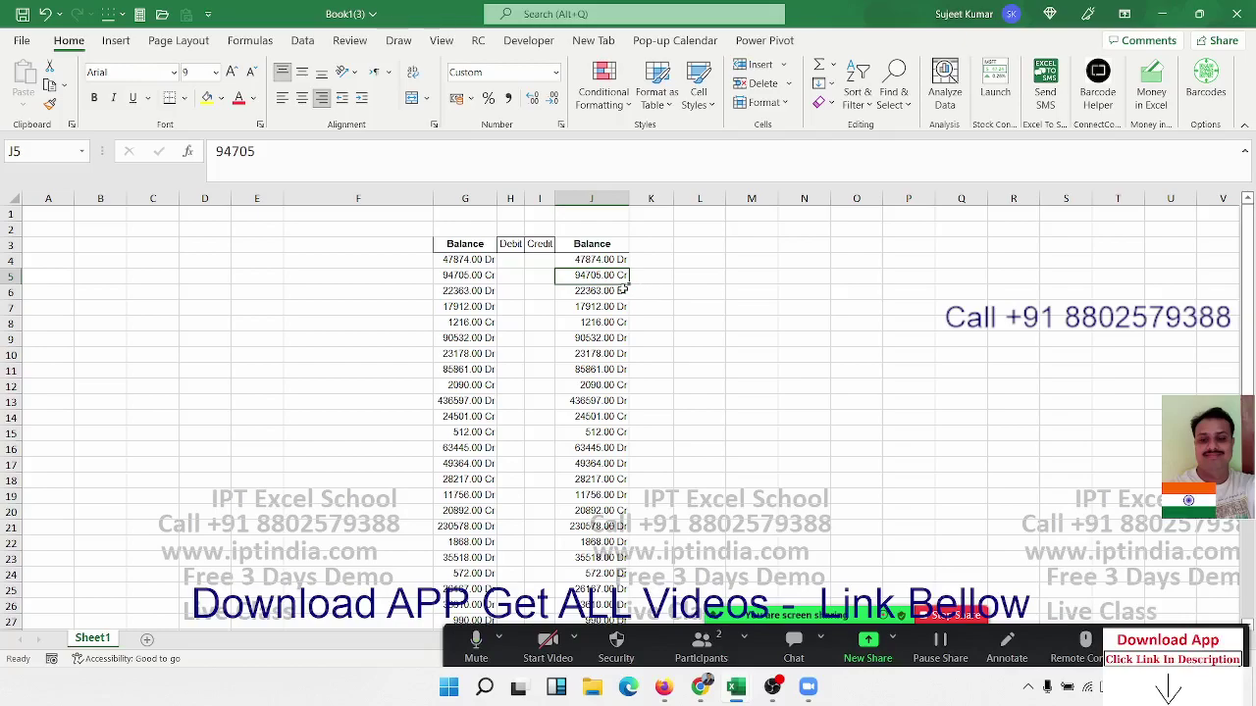
left_click(620, 290)
left_click(622, 306)
left_click(621, 338)
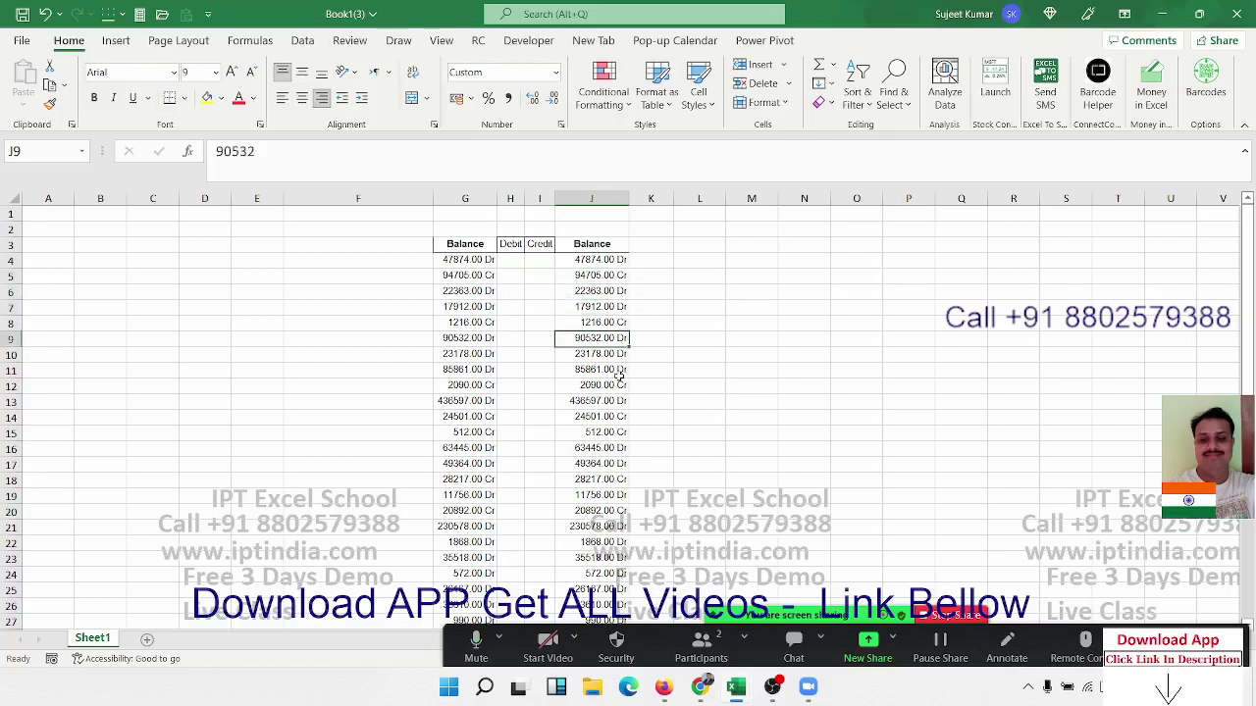
left_click(621, 369)
left_click_drag(621, 401, 621, 416)
left_click(620, 447)
scroll(618, 451, "down", 3)
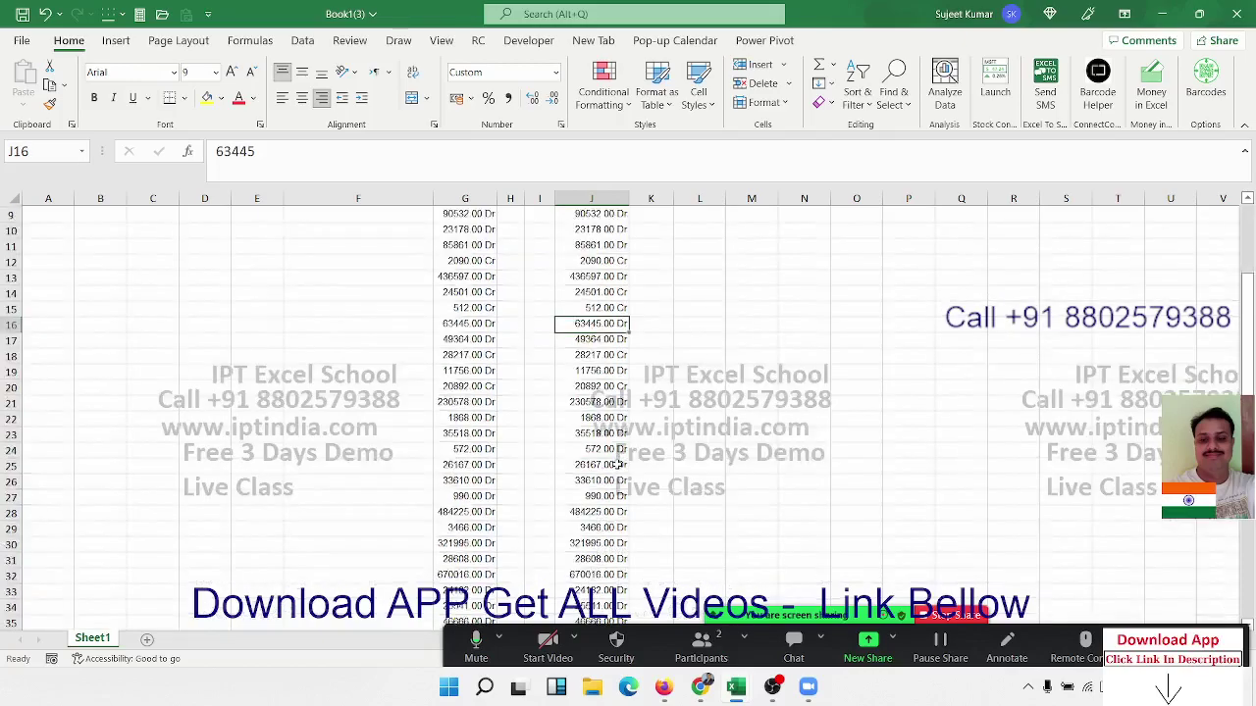
scroll(618, 456, "down", 10)
scroll(616, 463, "up", 13)
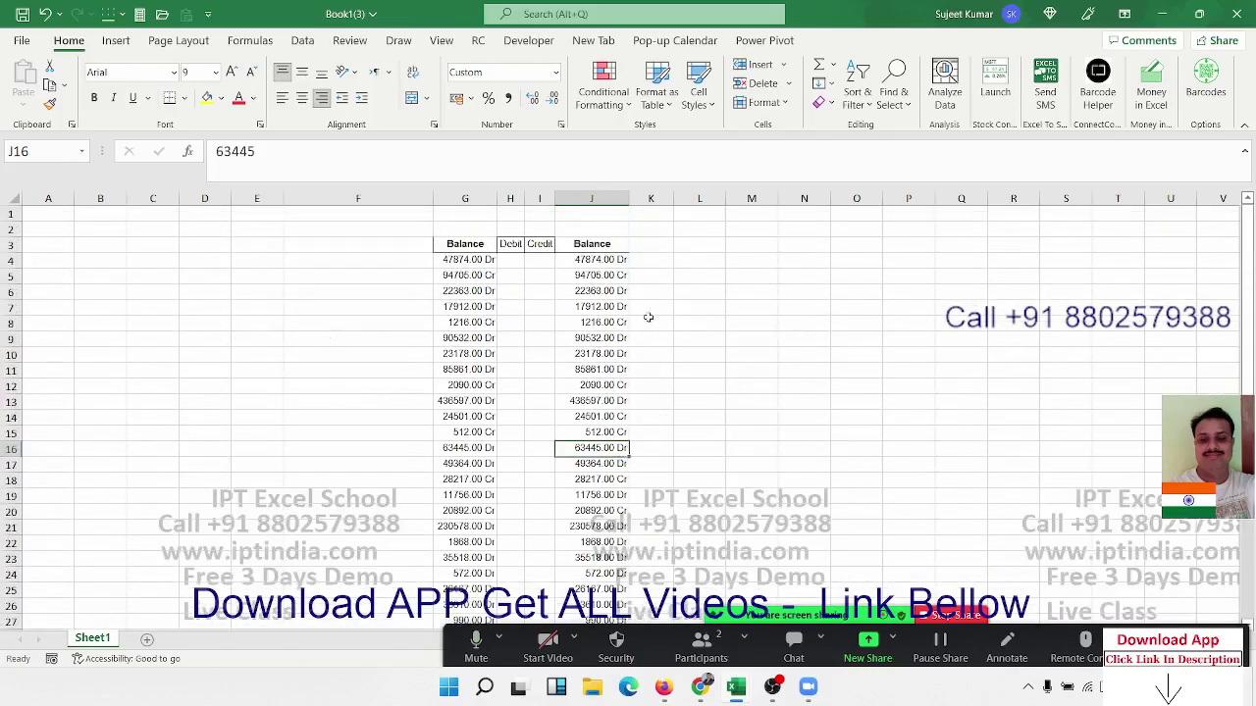
left_click(663, 259)
type("D")
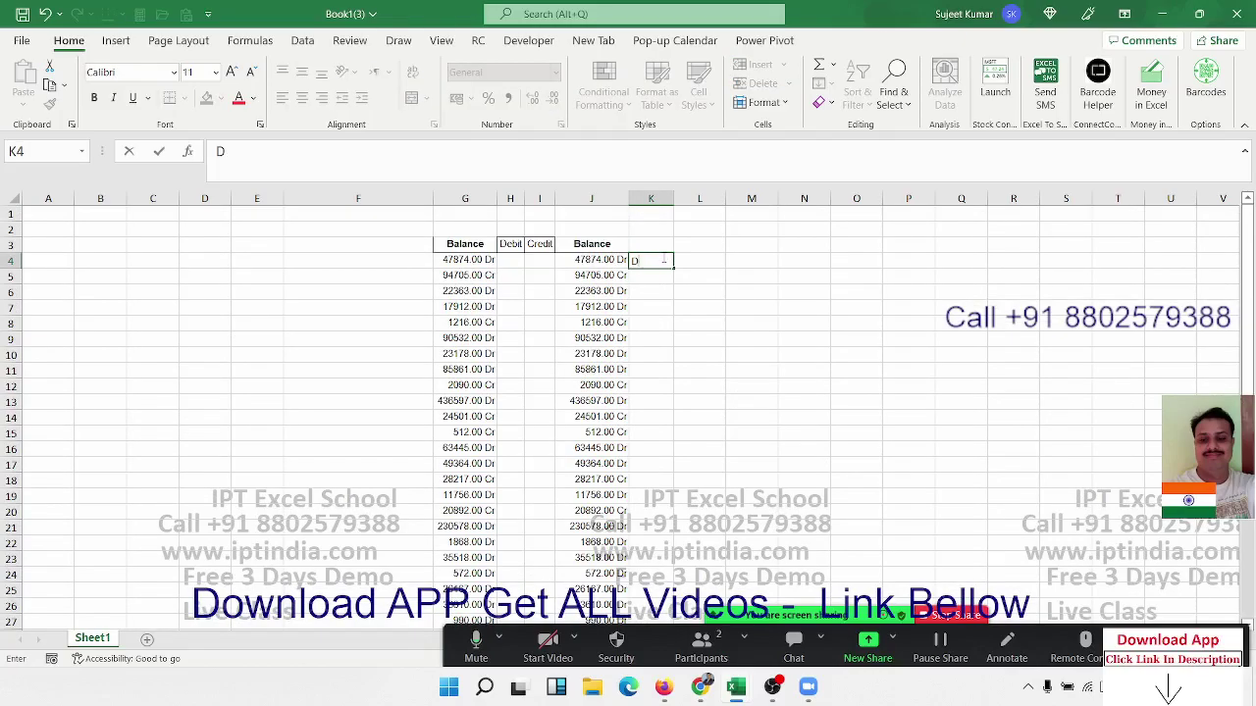
type("r")
key("Return")
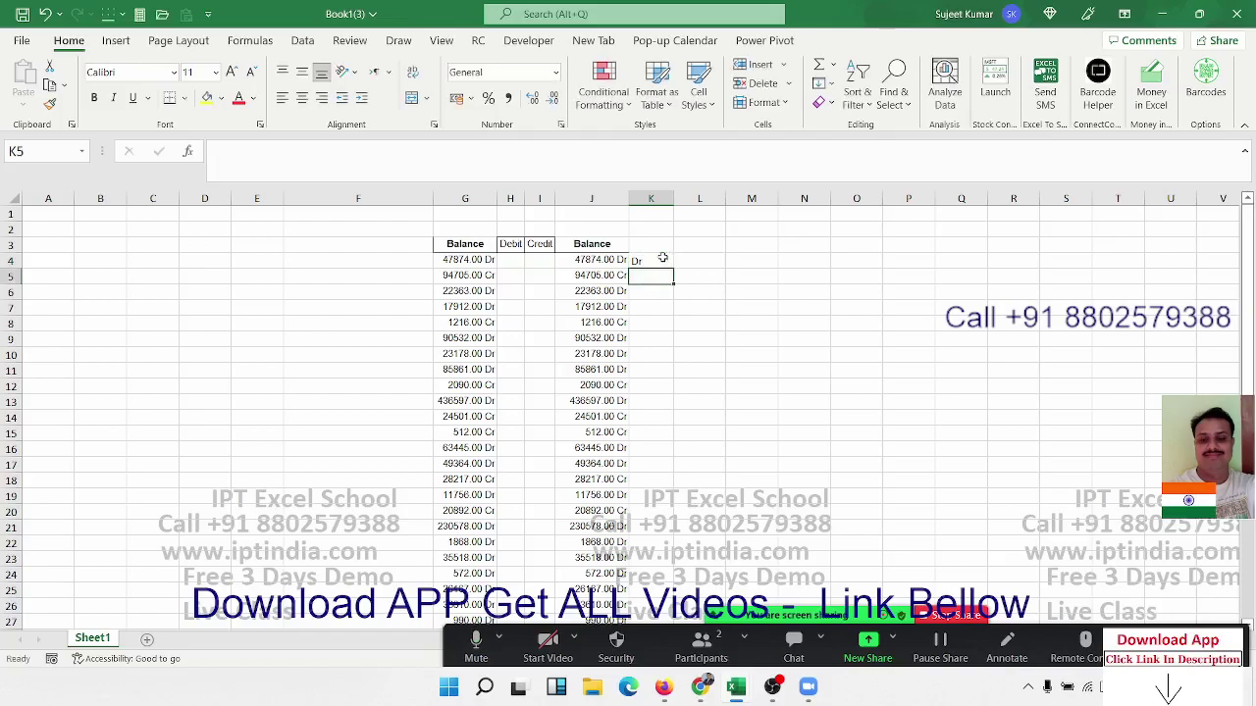
left_click(663, 259)
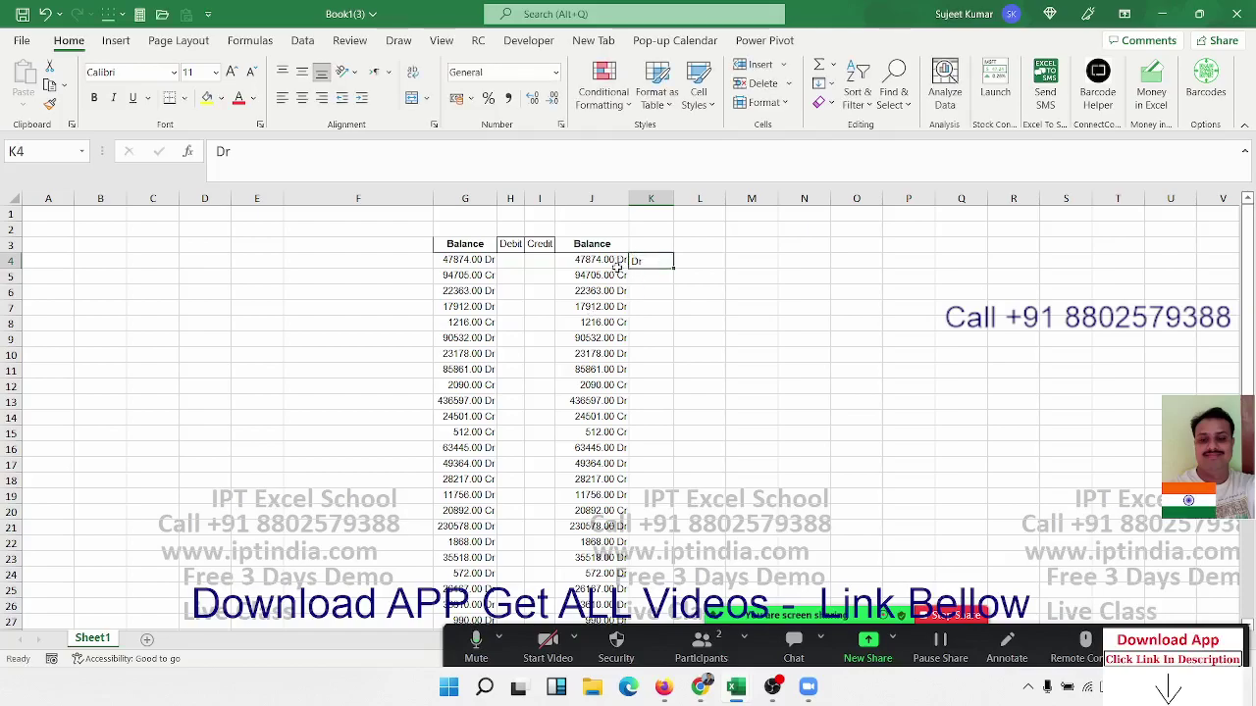
left_click(831, 86)
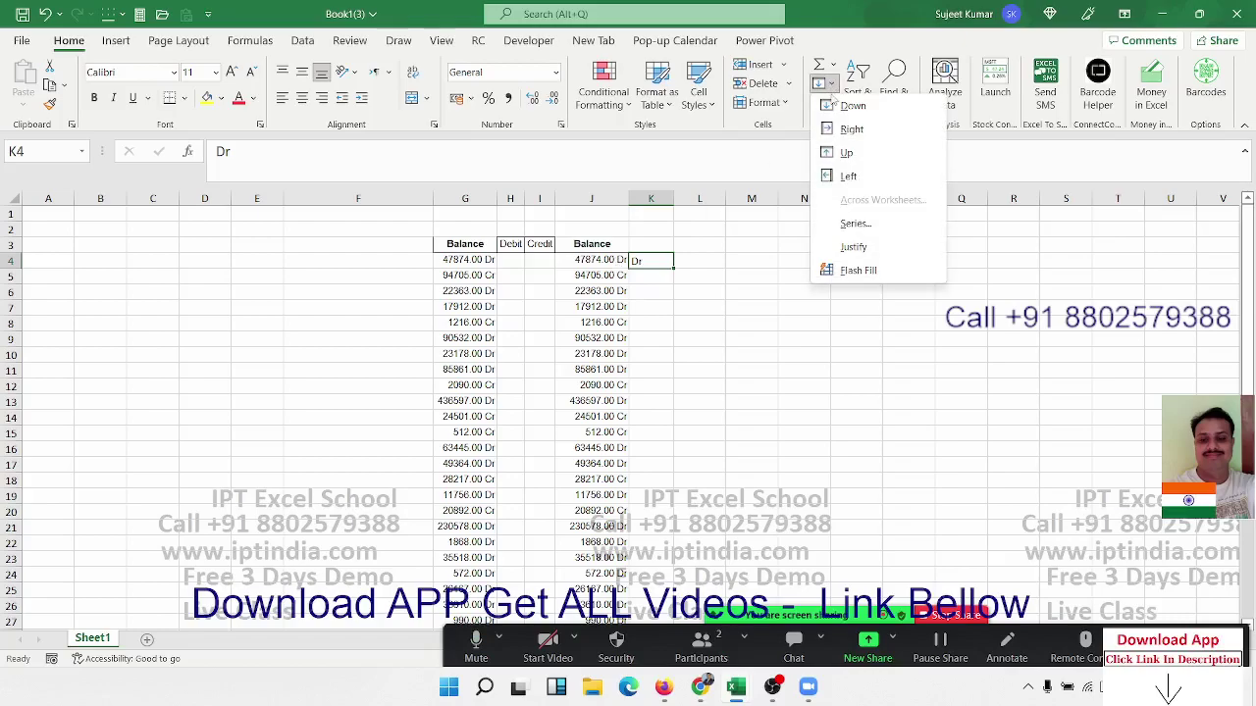
left_click(858, 279)
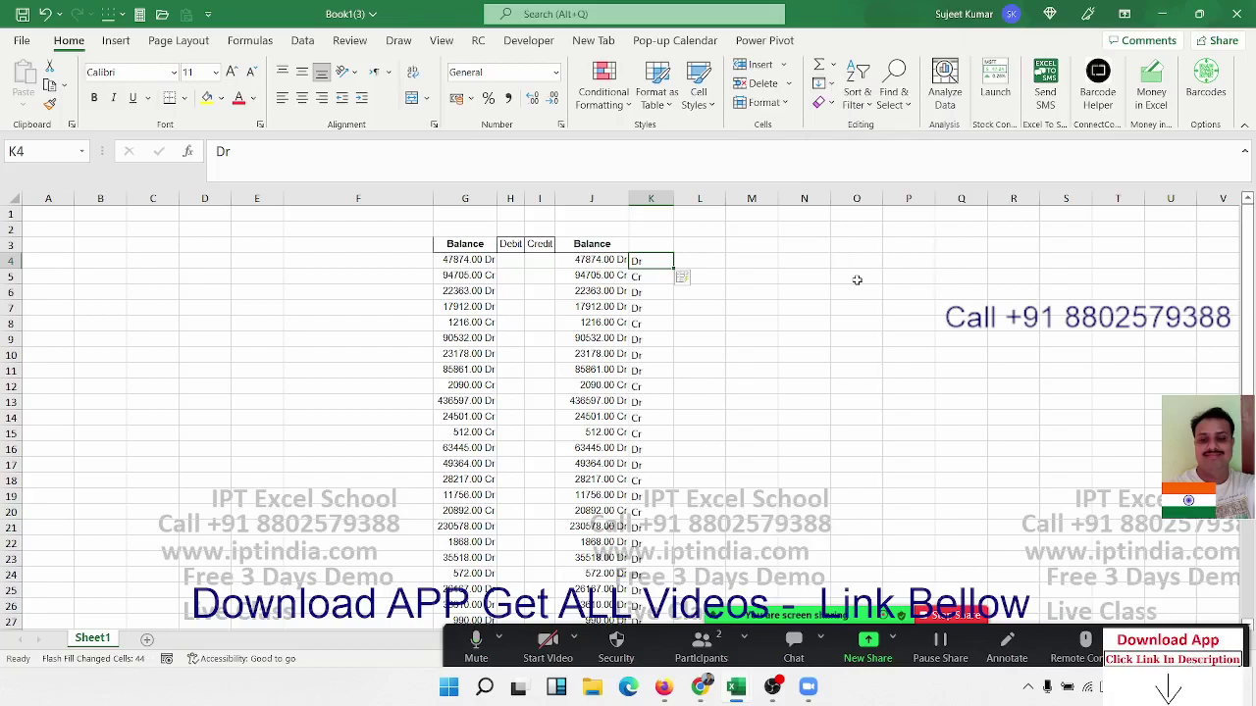
key("Down")
type("Cr")
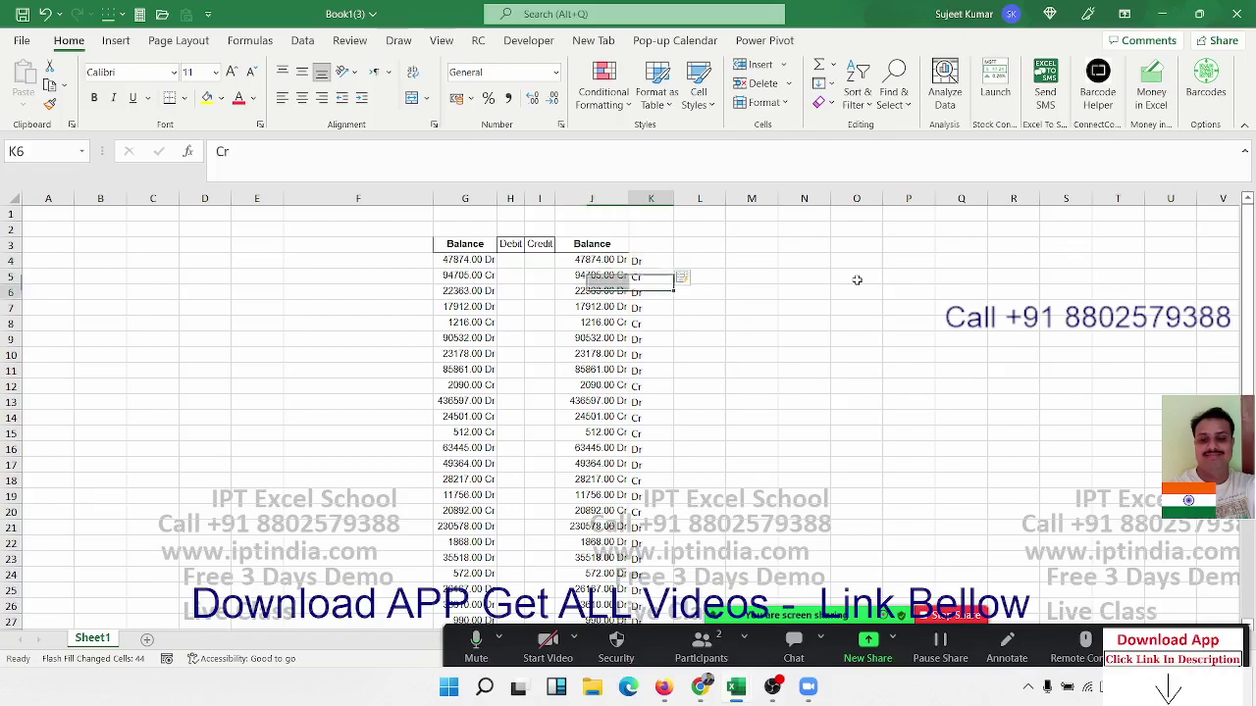
key("Return")
key("Down")
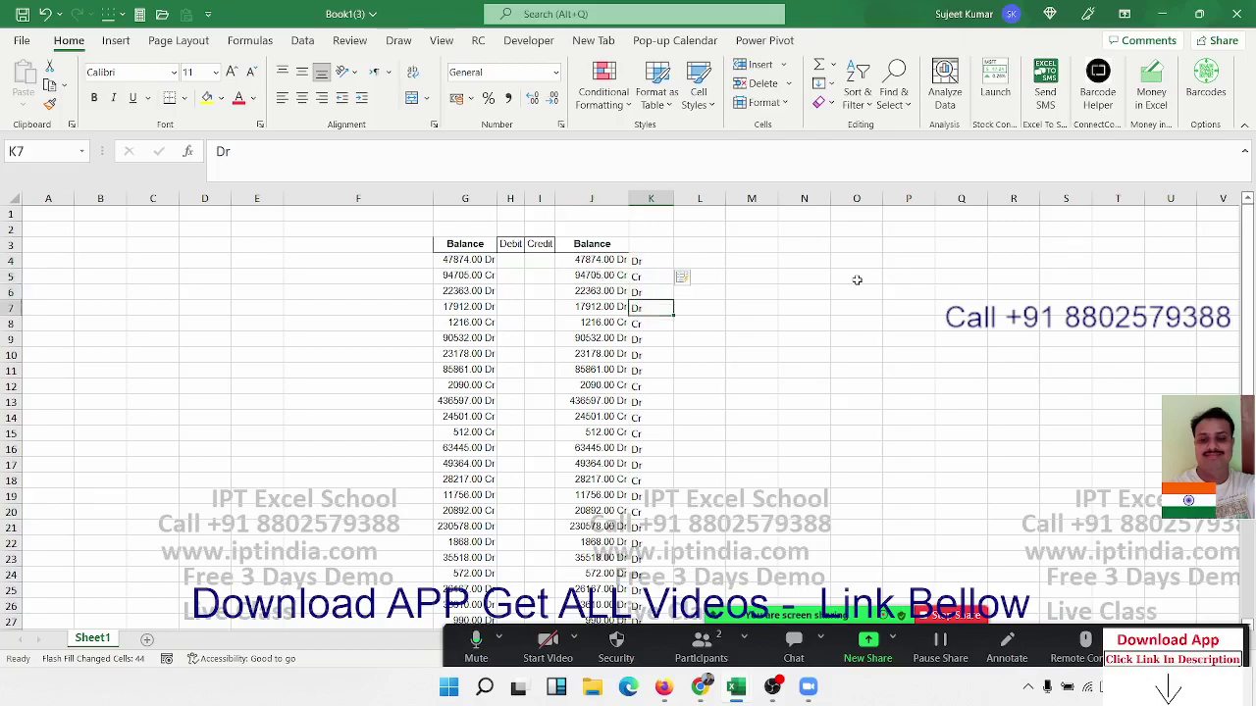
key("shift+Left")
key("Down")
key("shift+Left")
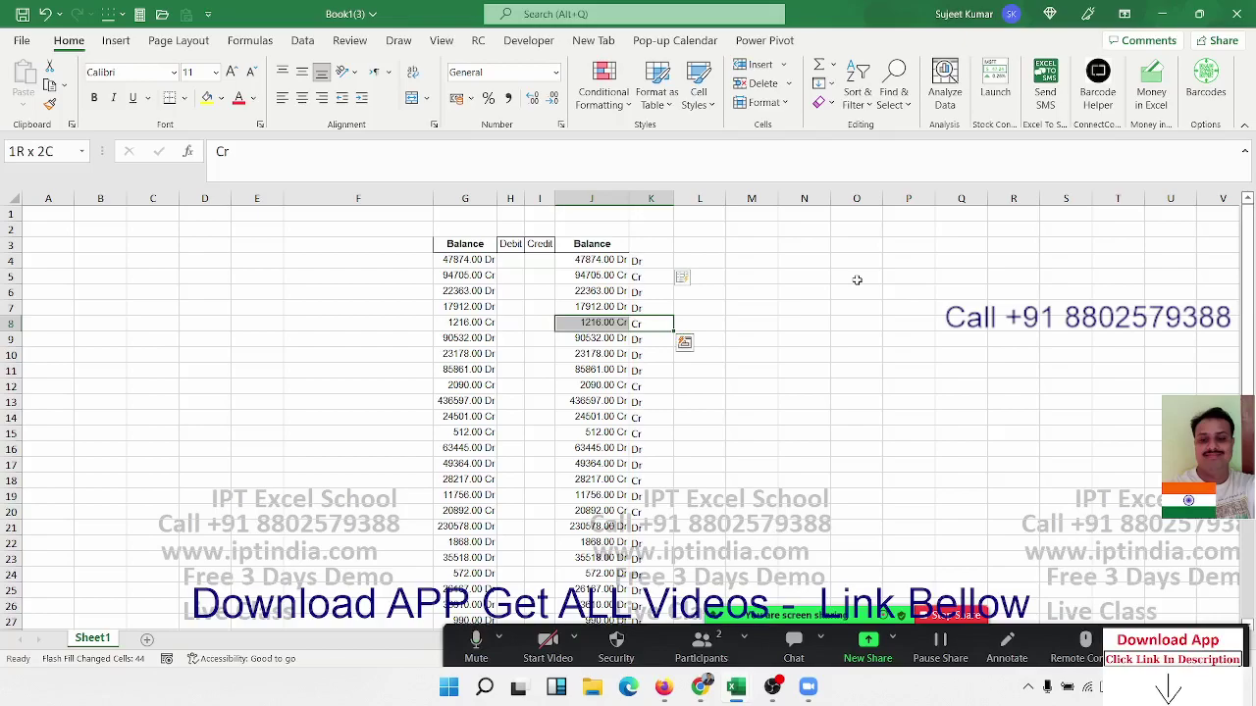
key("Right")
key("Right")
key("Right")
key("Up")
key("Up")
key("Up")
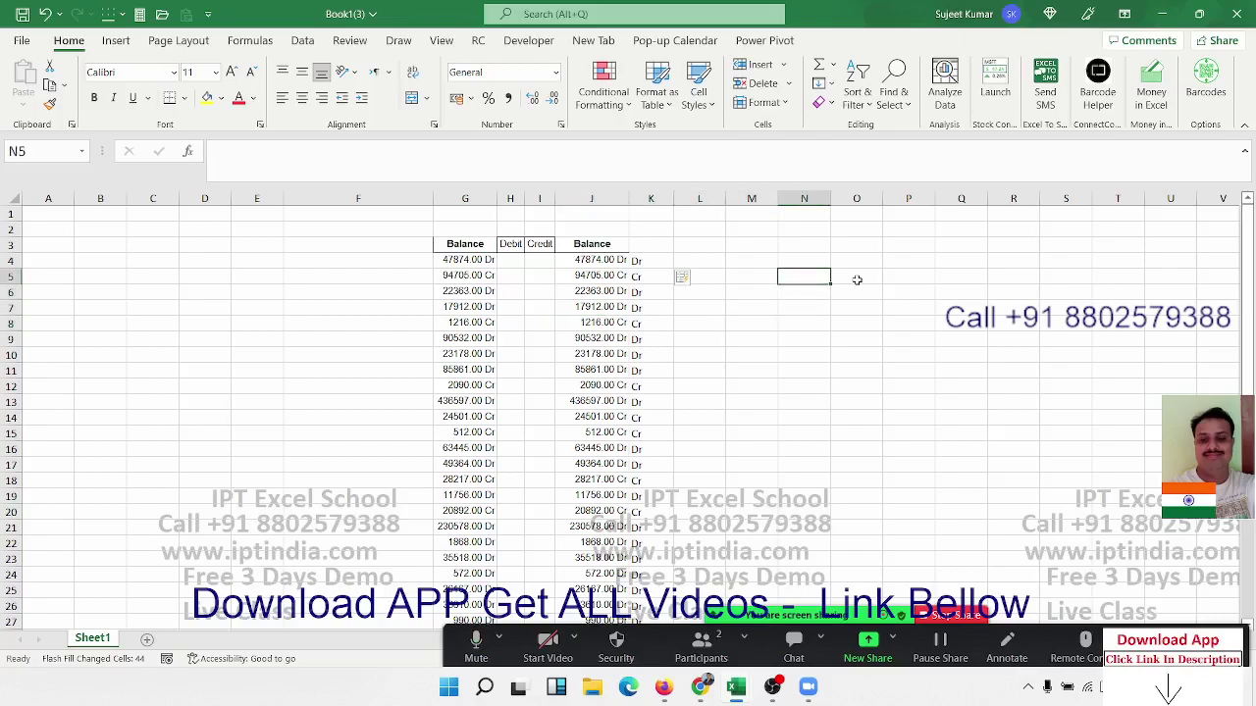
key("Left")
key("Left")
key("Left")
key("Left")
key("Right")
key("Up")
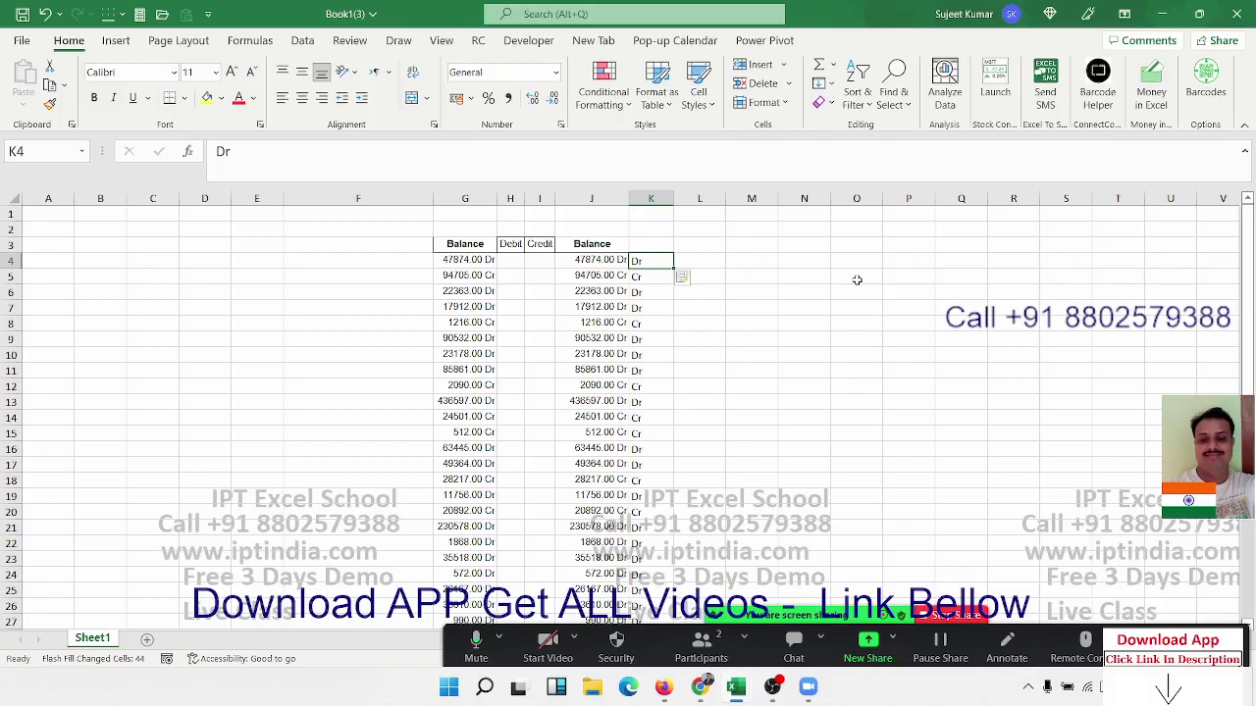
- Enter 1/1 in M1 and copy the 01 Jan date down M1:M8 with Ctrl+D
key("Right")
key("Right")
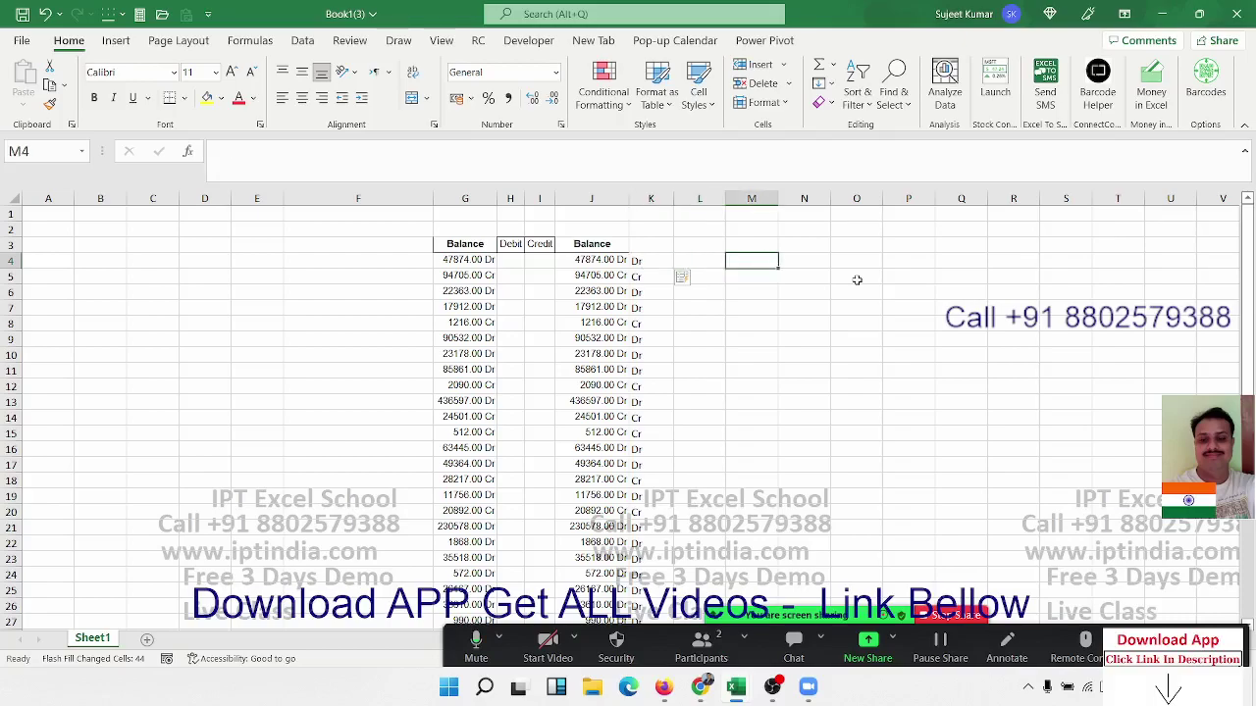
key("Up")
key("Up")
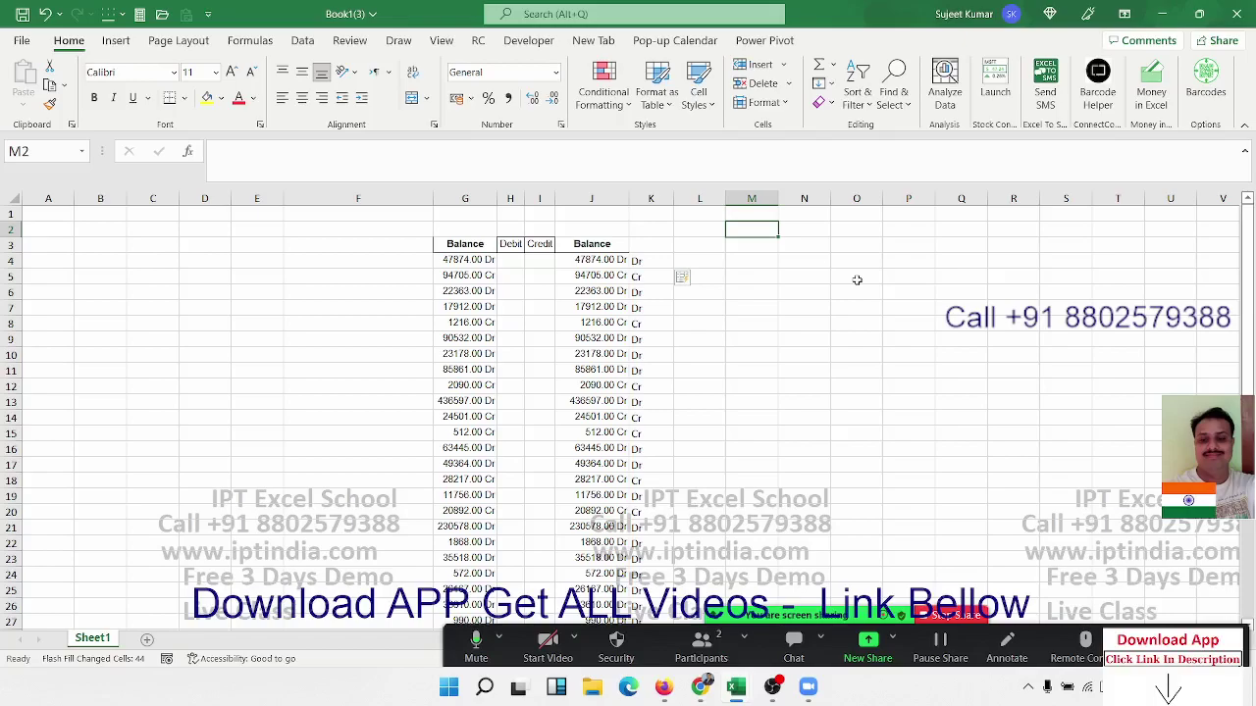
key("Up")
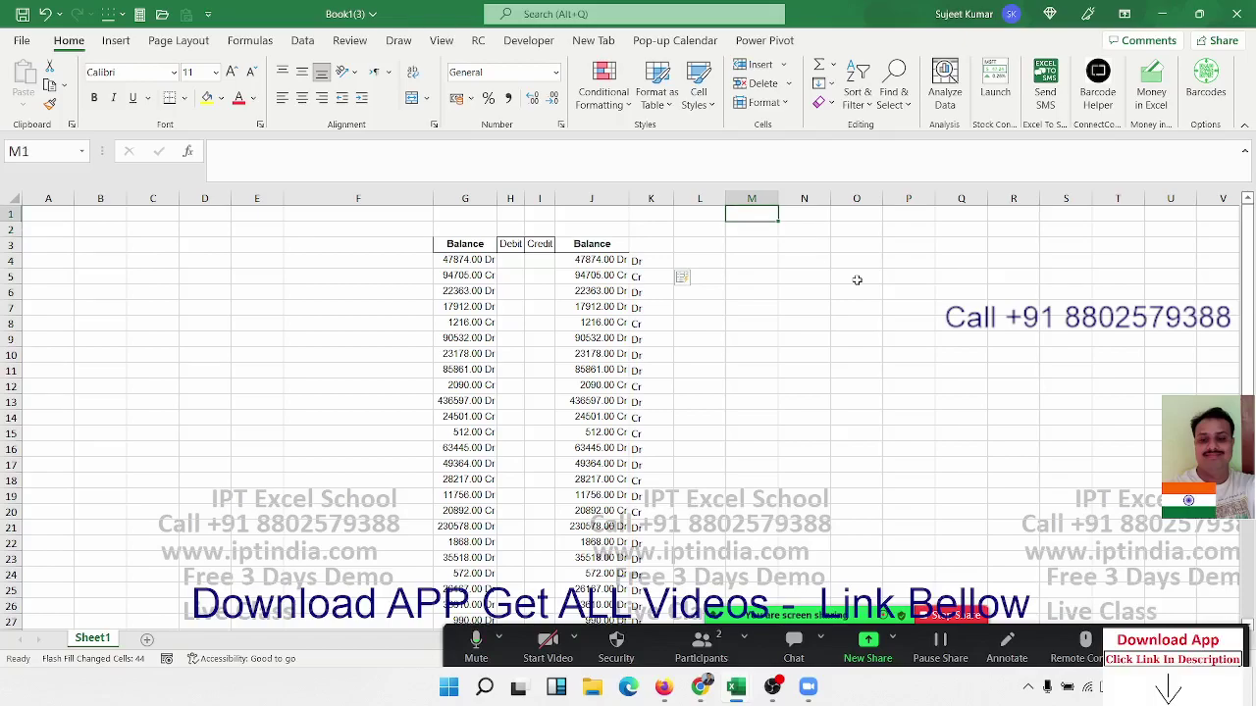
type("1/1")
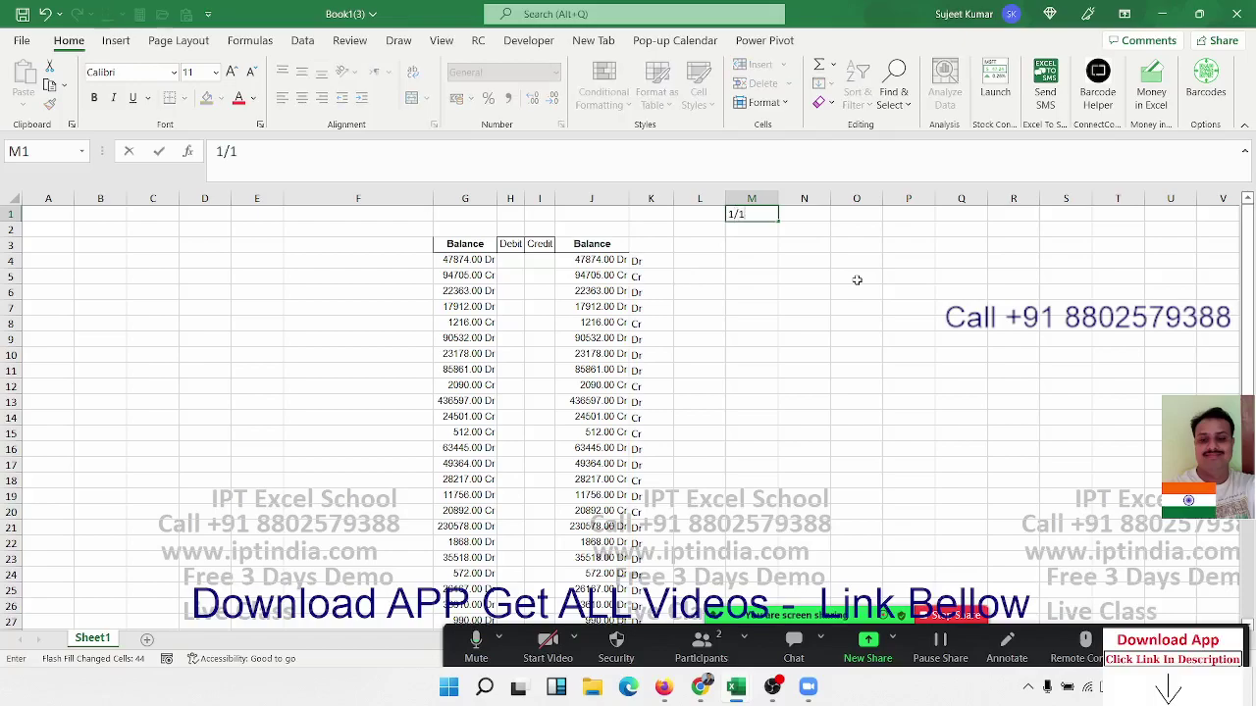
key("Return")
key("Up")
key("shift+Down")
key("shift+Down")
key("shift+Down")
key("shift+Down")
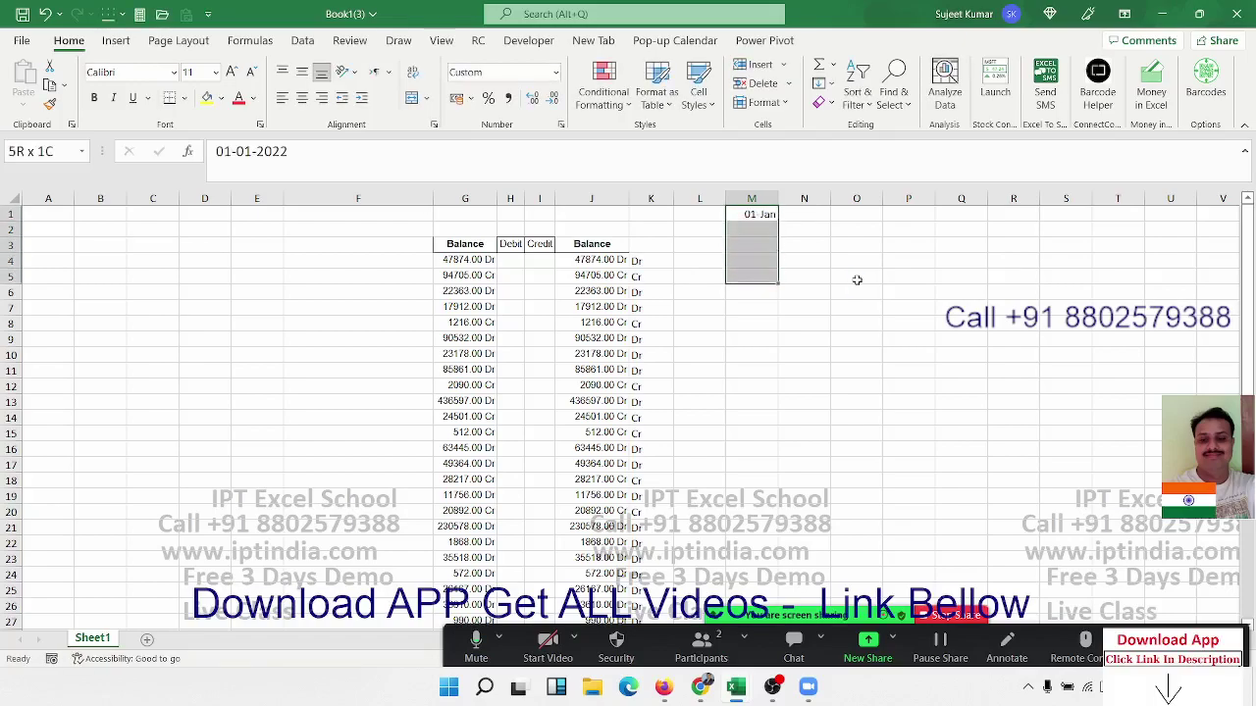
key("shift+Down")
key("shift+Down")
key("shift+Down")
key("ctrl+d")
- Replace M2 with =M1+32 and fill it down M2:M8, giving dates through 13 Aug
key("Right")
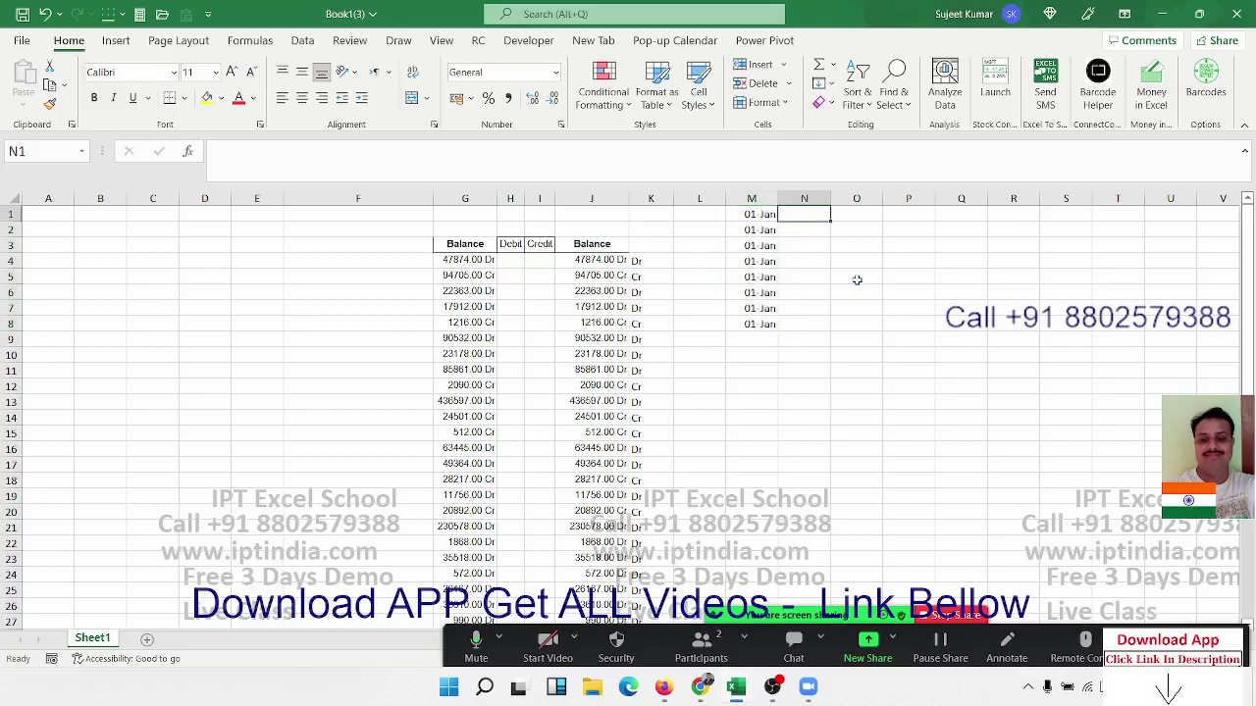
key("Left")
key("Down")
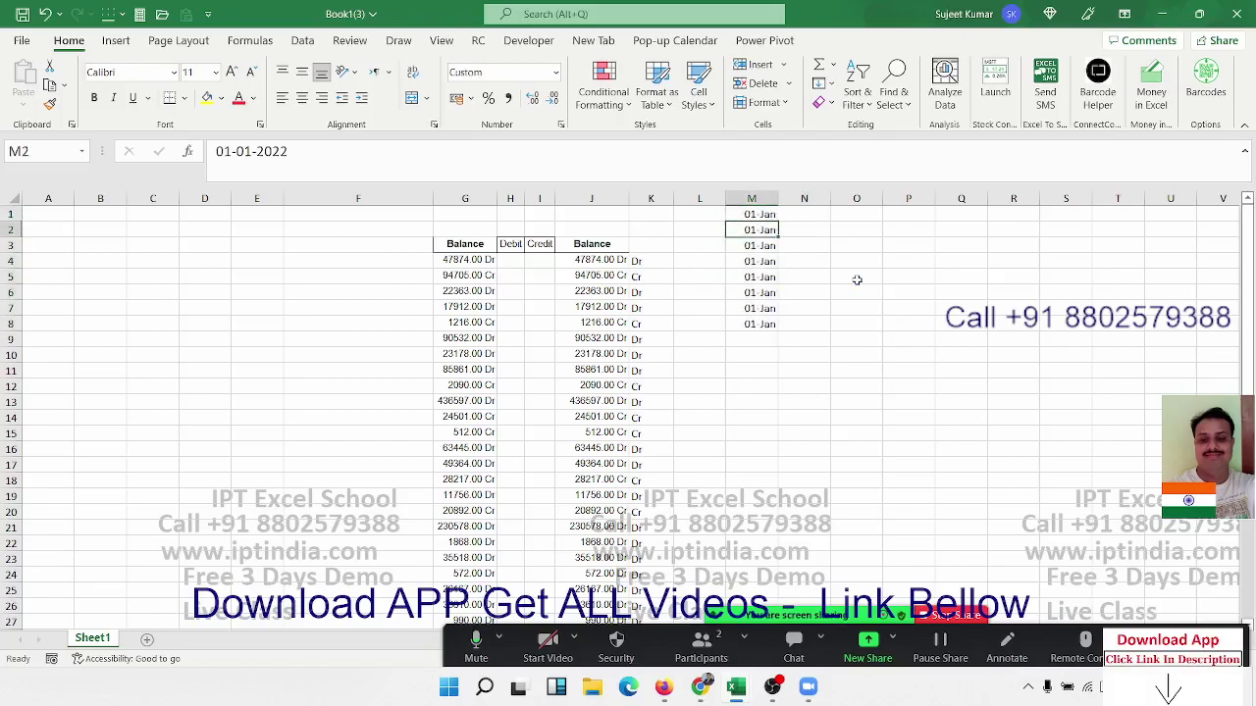
key("Delete")
key("Left")
type("=")
key("Up")
type("+32")
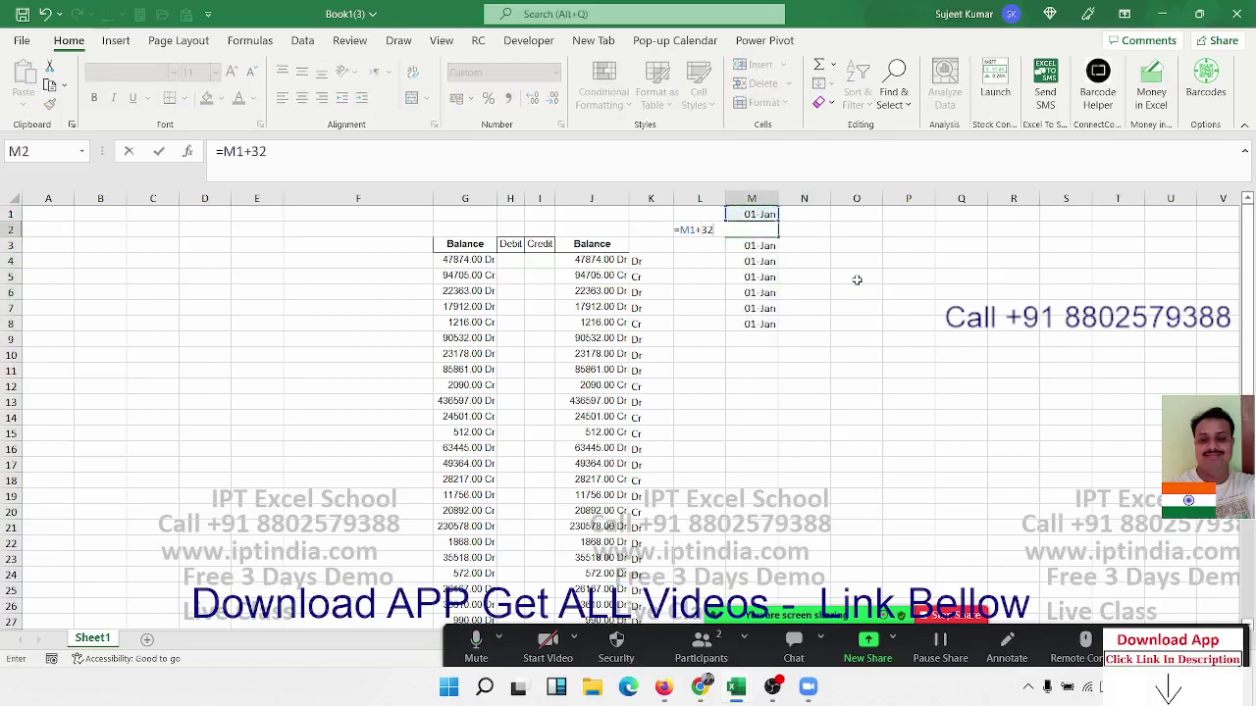
key("ctrl+Return")
key("shift+Down")
key("shift+Down")
key("shift+Down")
key("ctrl+d")
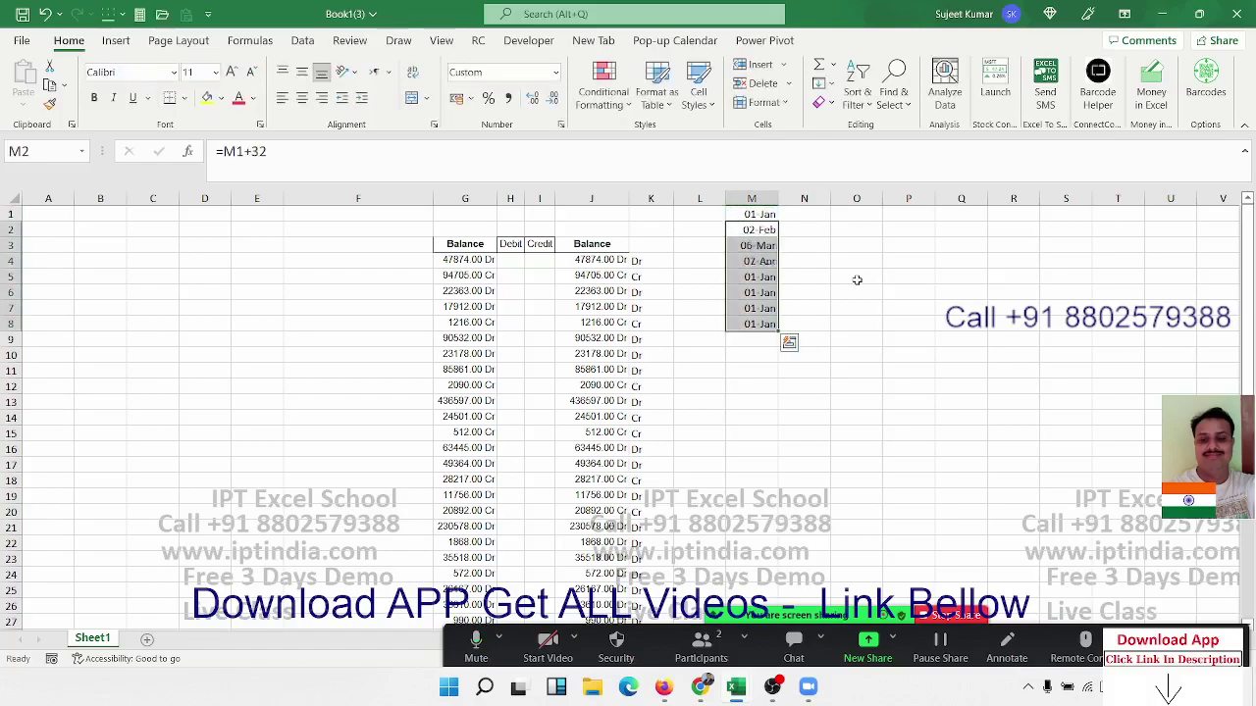
key("Right")
key("Up")
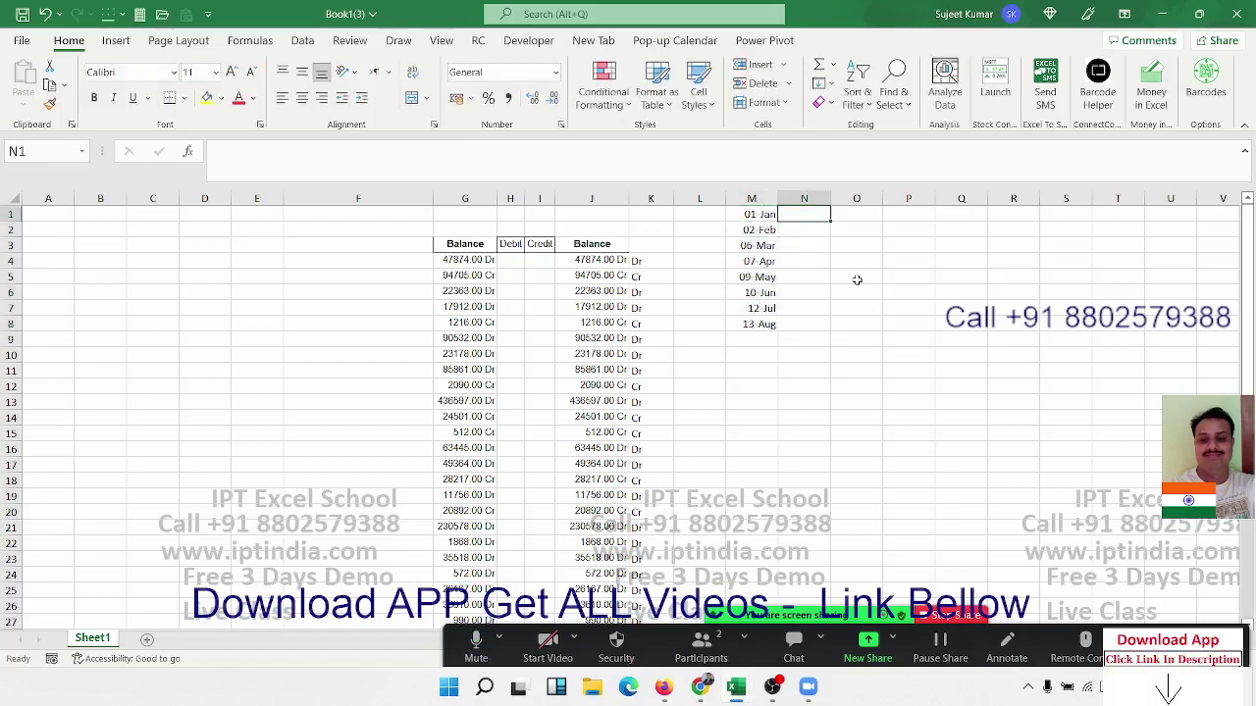
- Type JAN in N1 and Flash Fill FEB through AUG down N2:N8
type("JAN")
key("Return")
key("Up")
left_click(837, 91)
left_click(863, 273)
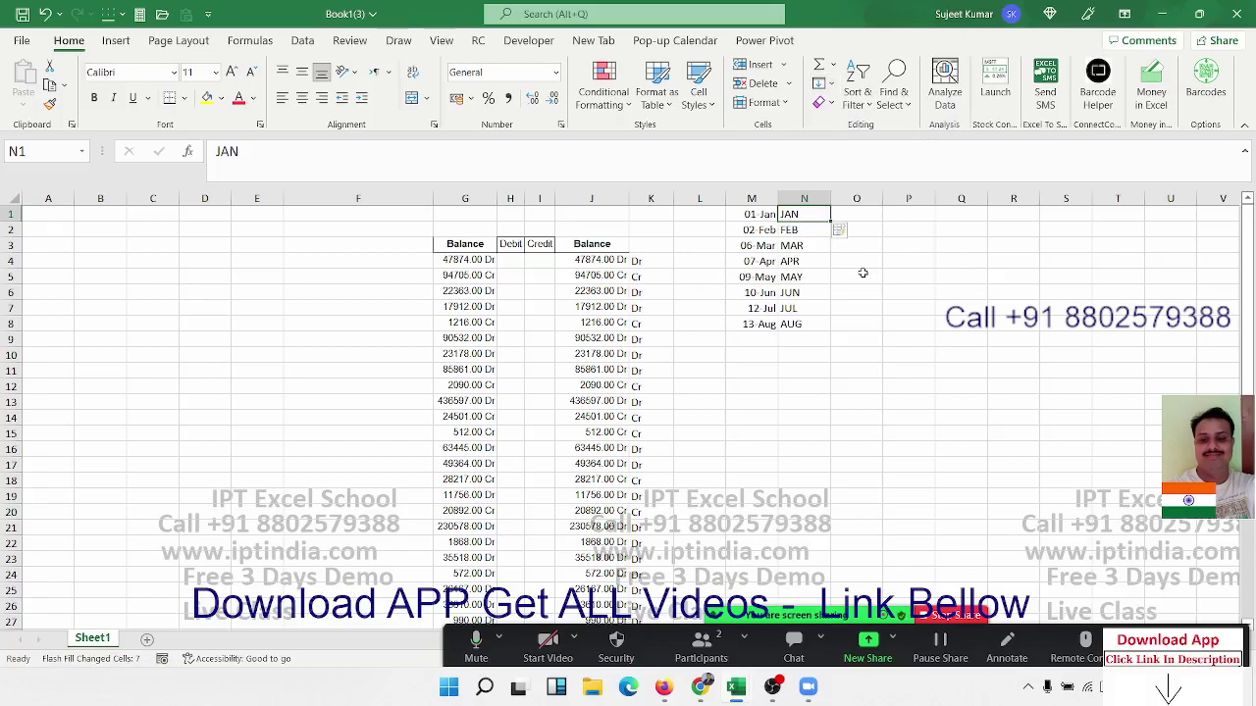
key("Left")
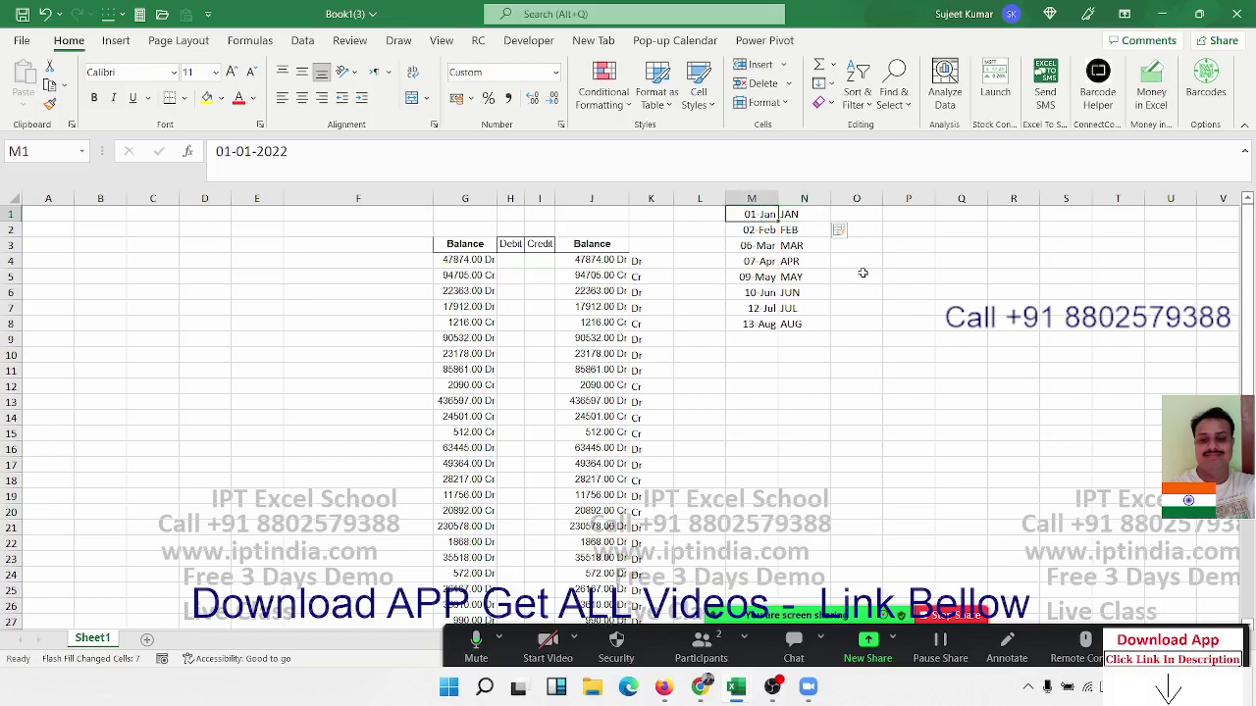
key("ctrl+shift+Down")
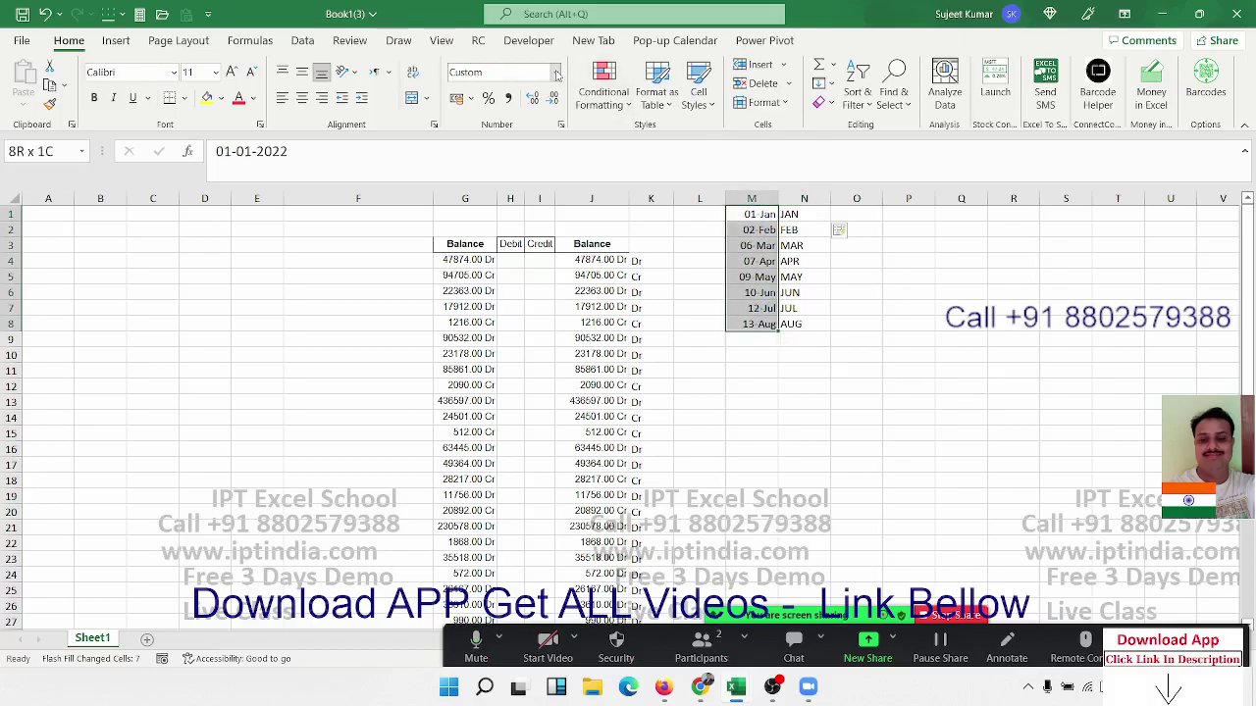
left_click(556, 71)
left_click(522, 112)
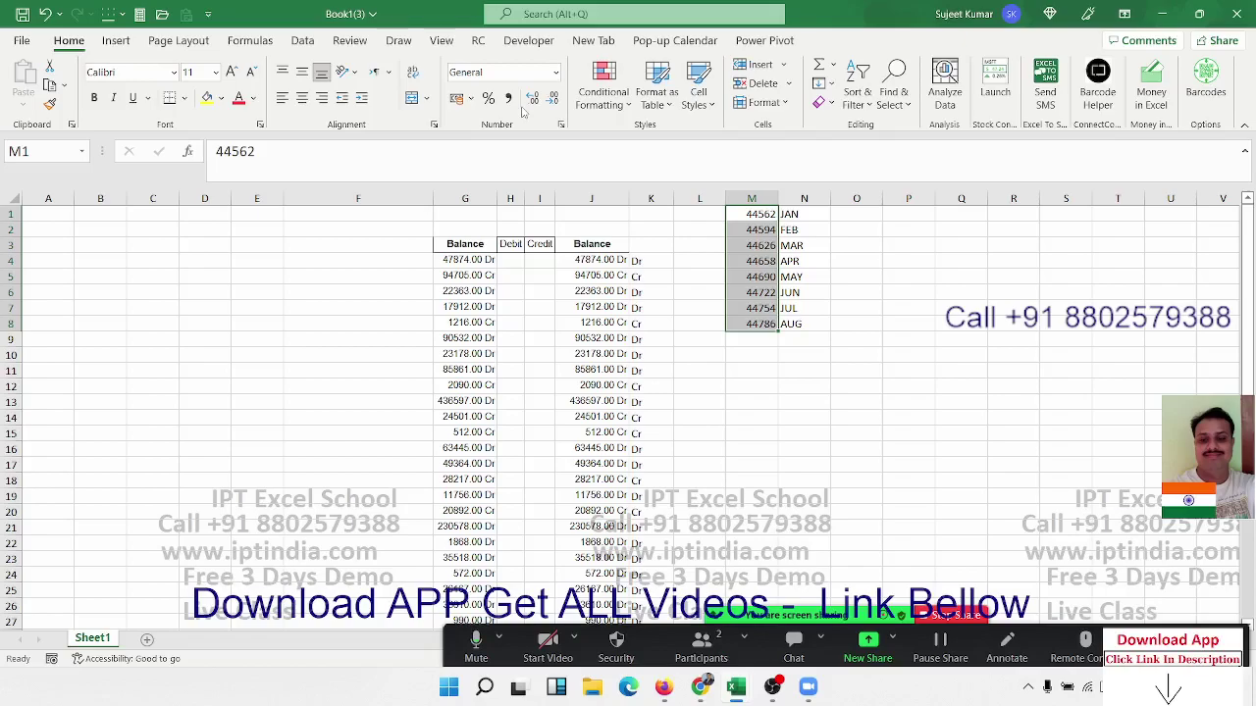
key("ctrl+z")
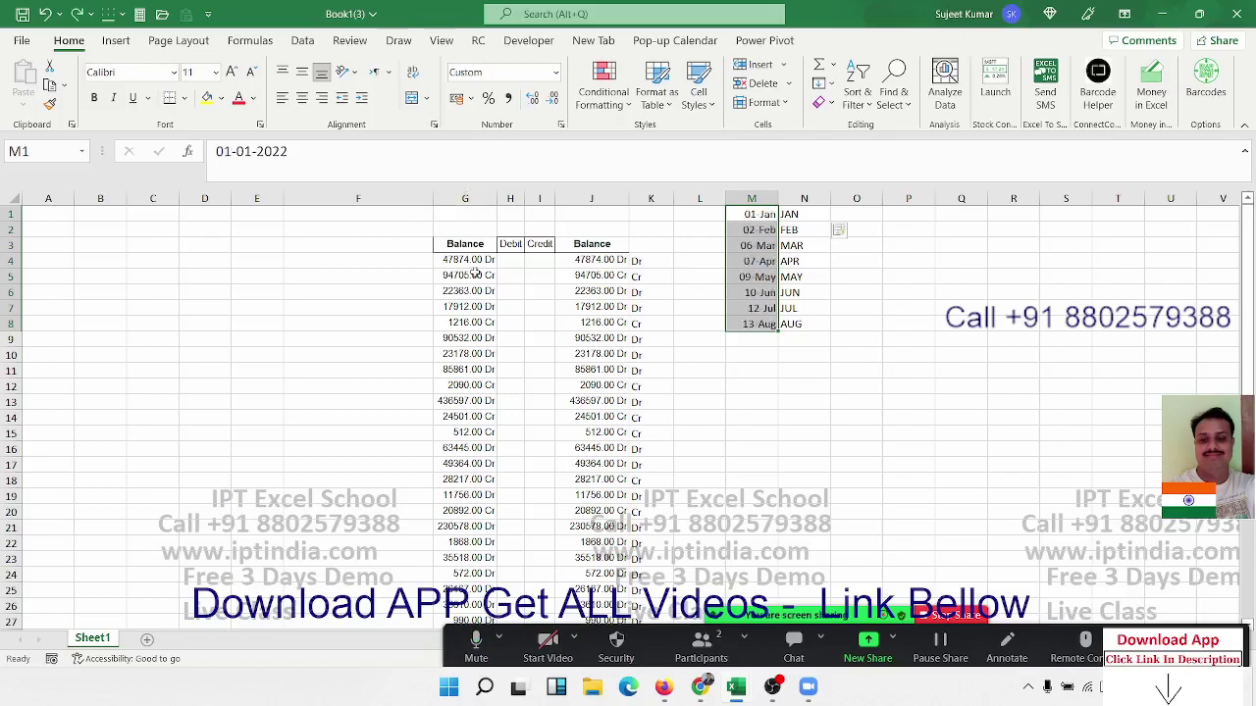
left_click_drag(645, 261, 654, 479)
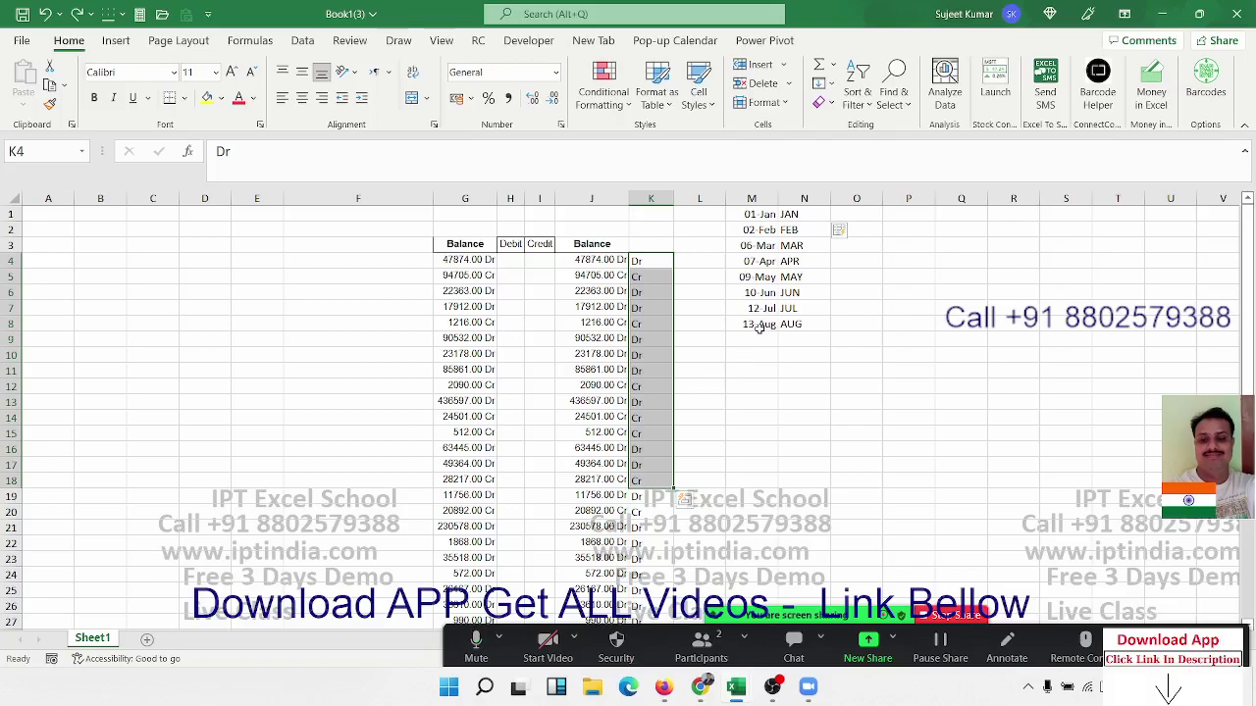
mouse_move(758, 327)
left_mouse_down()
mouse_move(778, 206)
mouse_move(817, 208)
left_mouse_up()
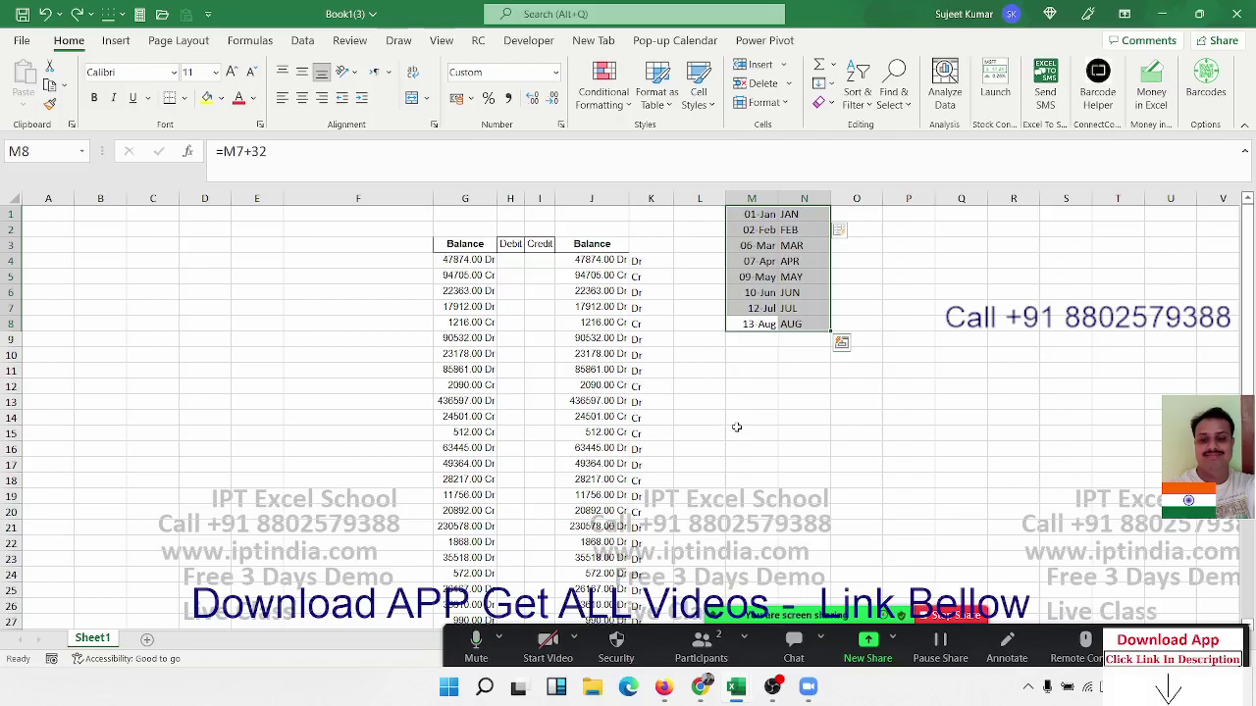
- Open the workbook '1.Select Data-Enter Data-Apply Formulas' from the recent files list
left_click(21, 40)
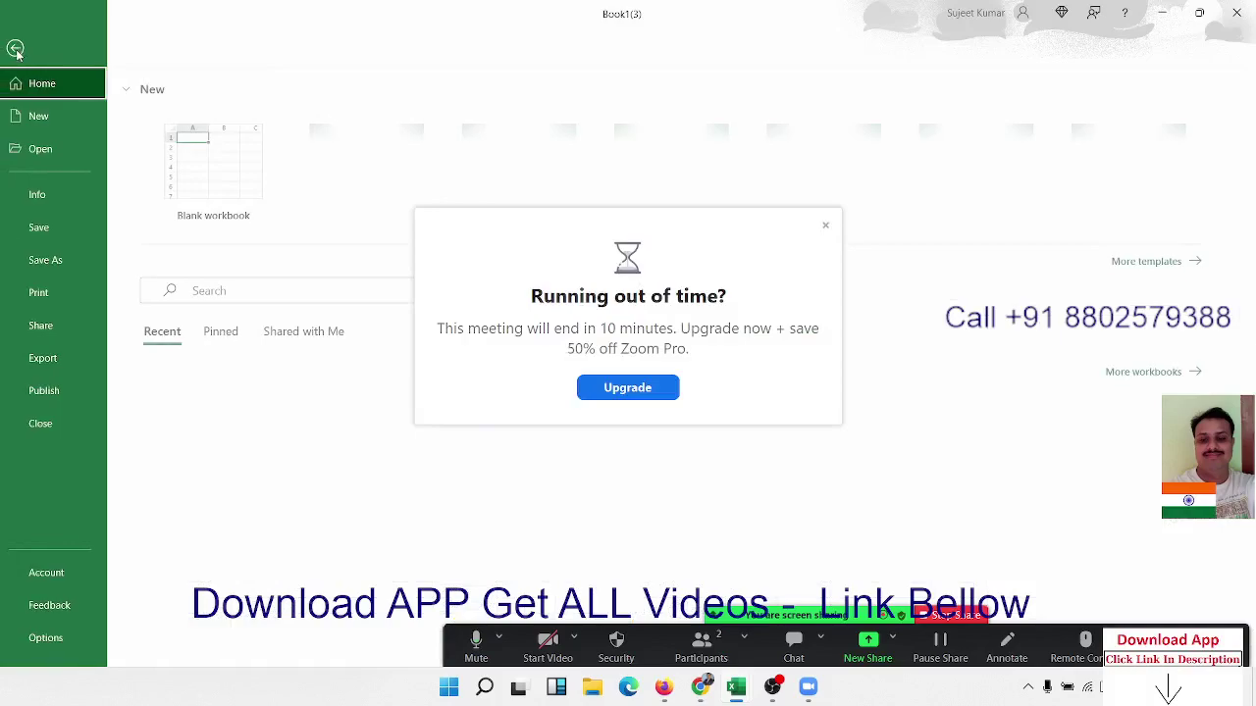
left_click(825, 225)
scroll(555, 415, "down", 2)
scroll(555, 415, "down", 1)
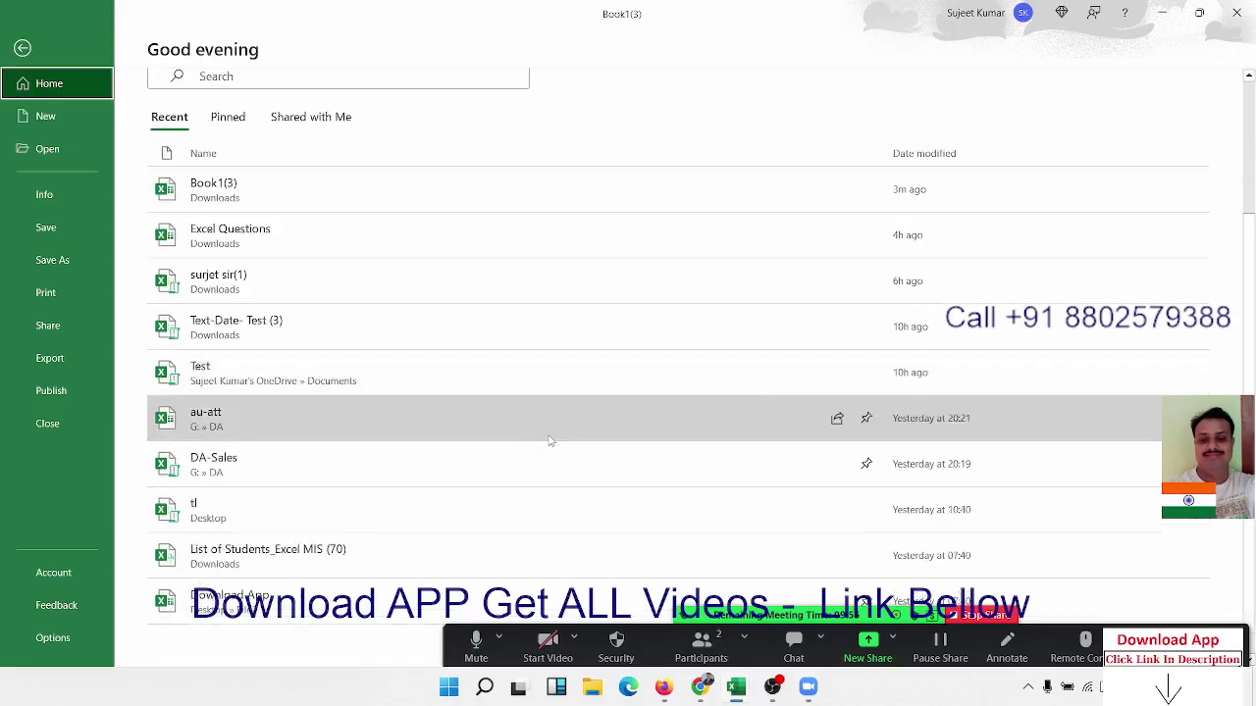
left_click(47, 148)
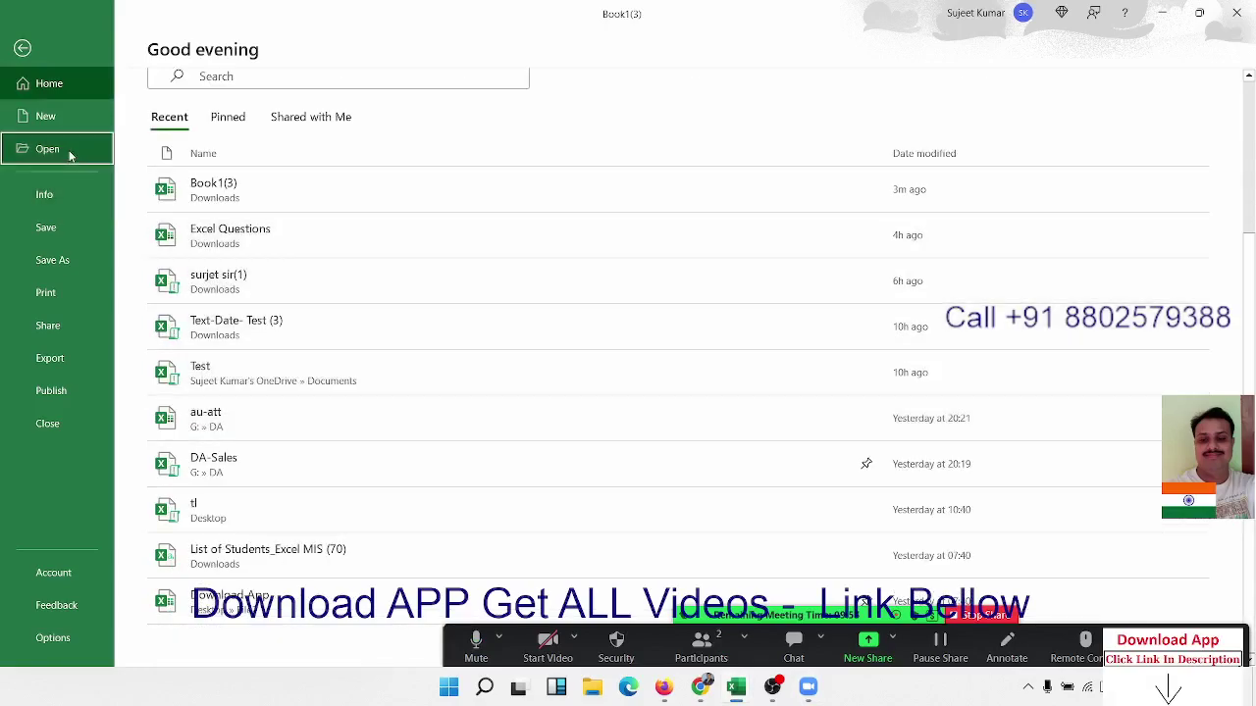
scroll(658, 417, "down", 1)
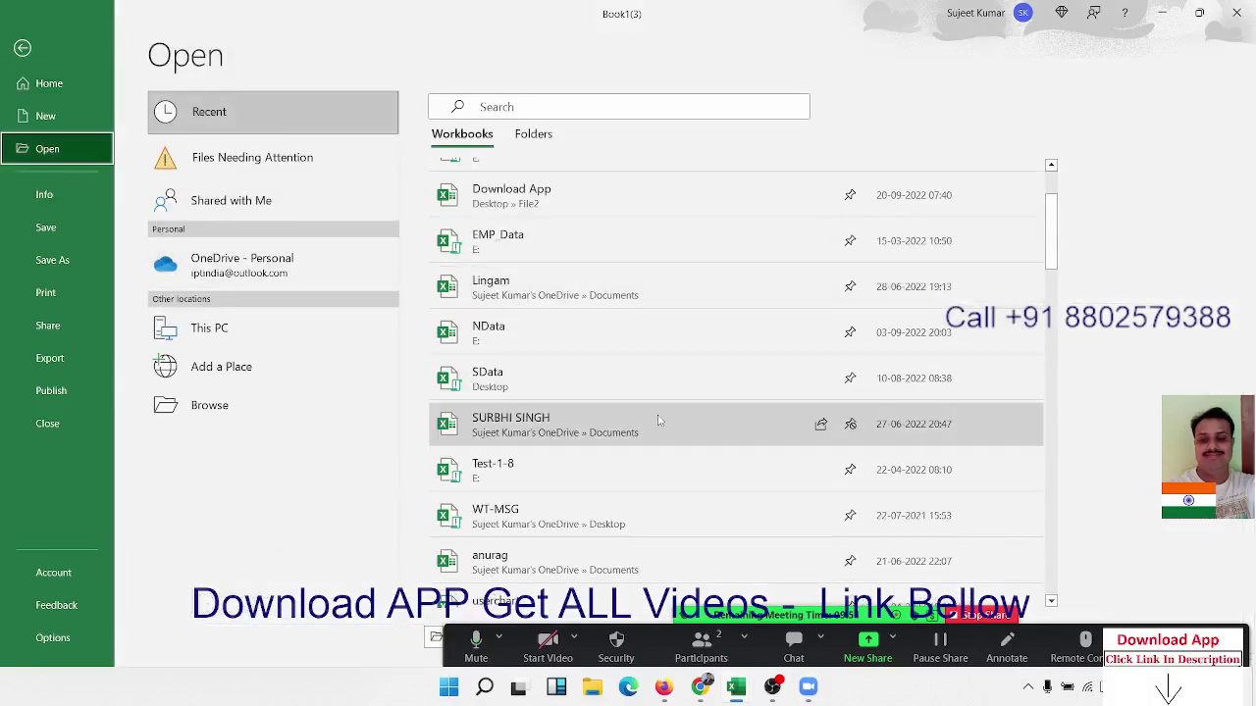
scroll(687, 430, "down", 2)
scroll(693, 431, "down", 1)
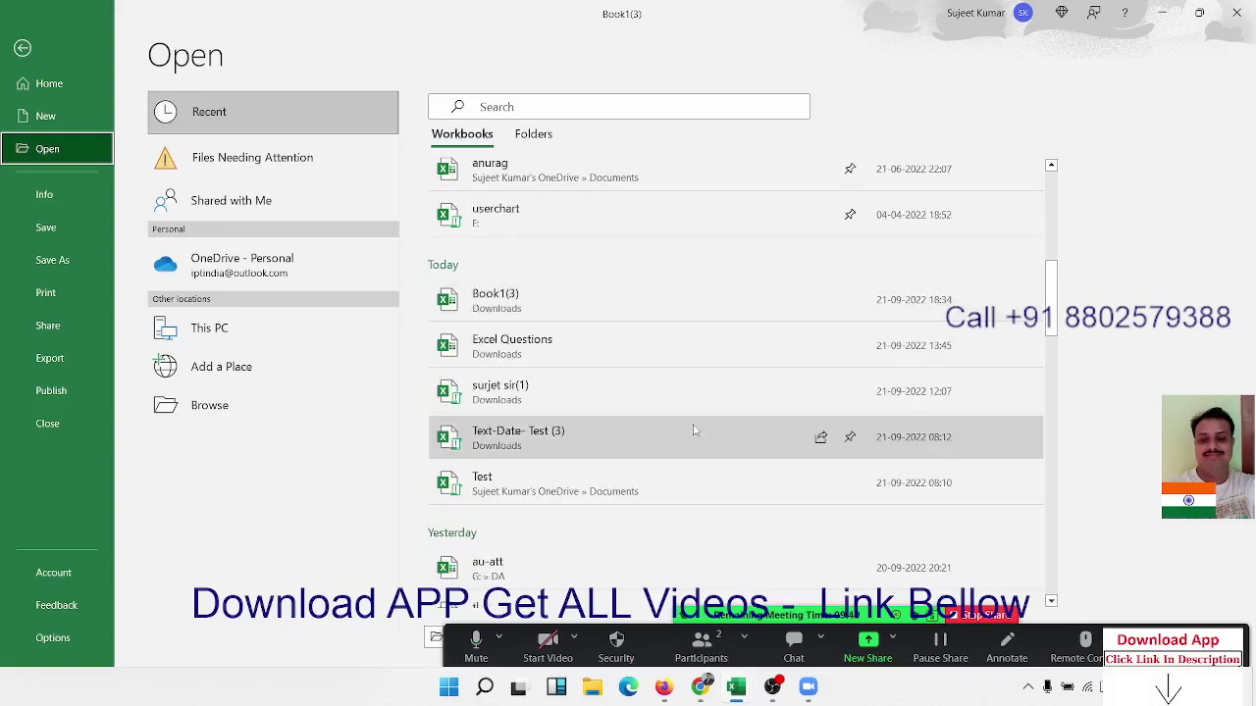
scroll(694, 431, "down", 1)
scroll(696, 431, "down", 1)
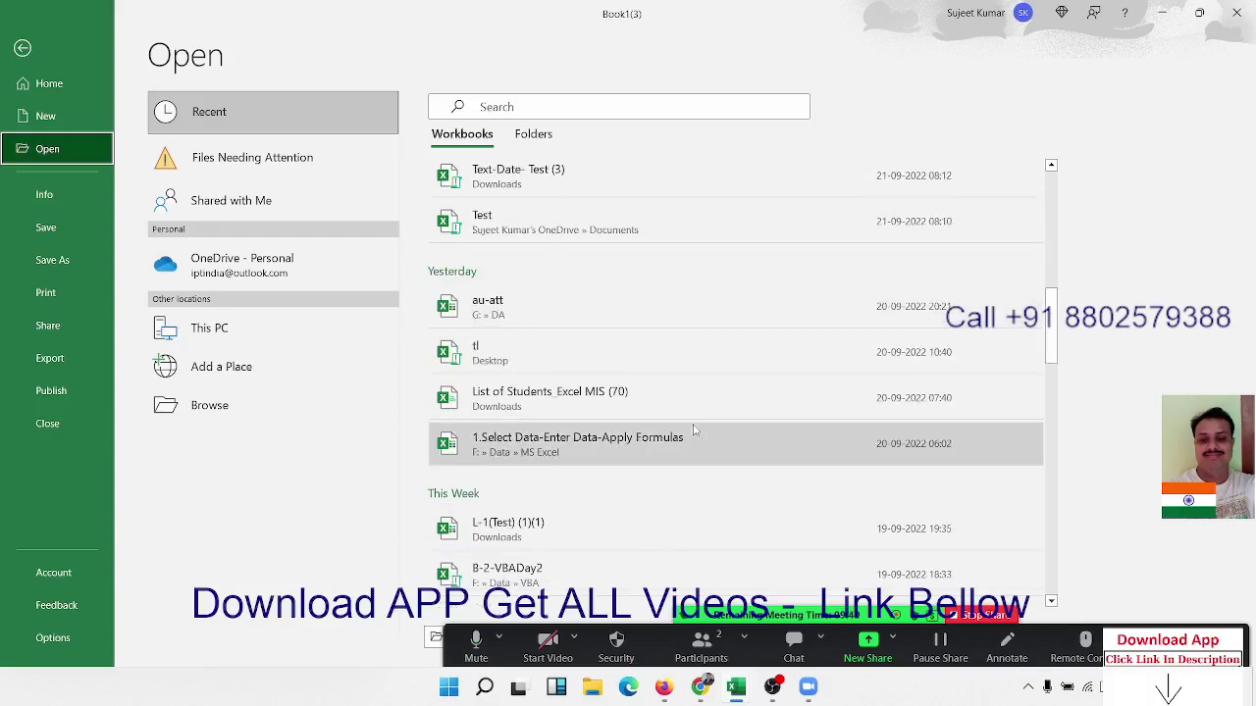
left_click(577, 456)
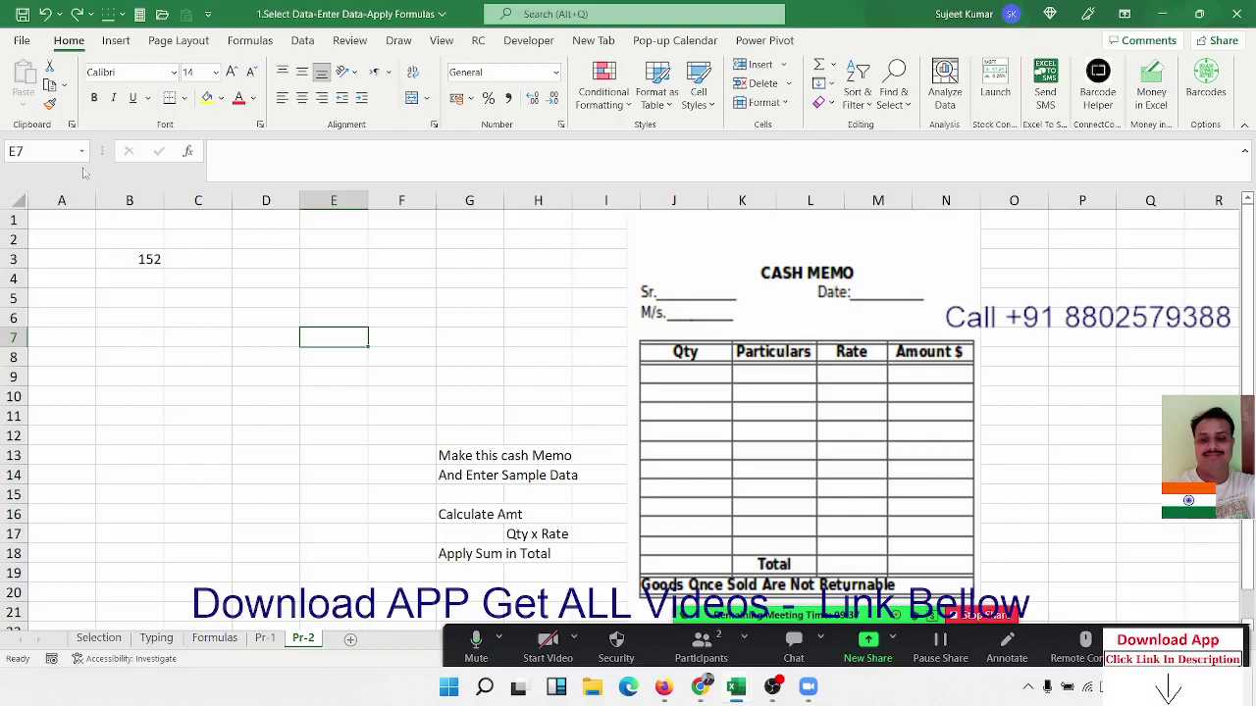
- Return to the worksheet grid and select, then deselect, the cash memo picture
left_click(19, 41)
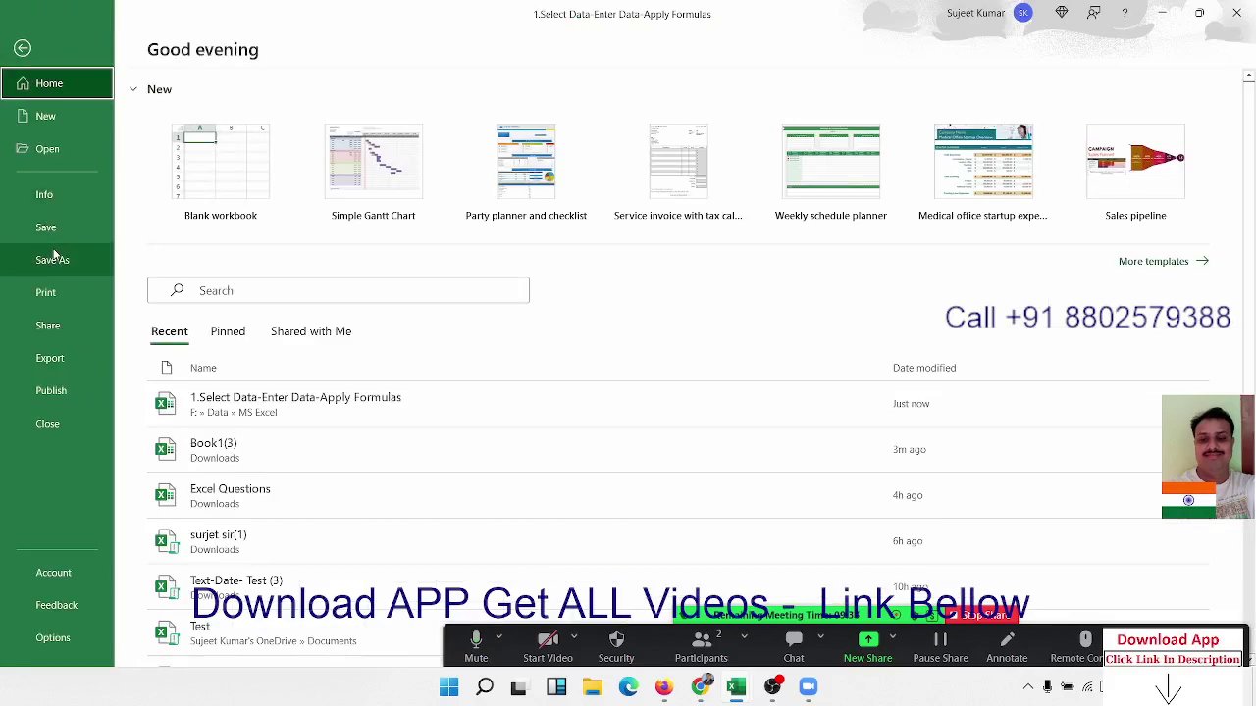
key("Escape")
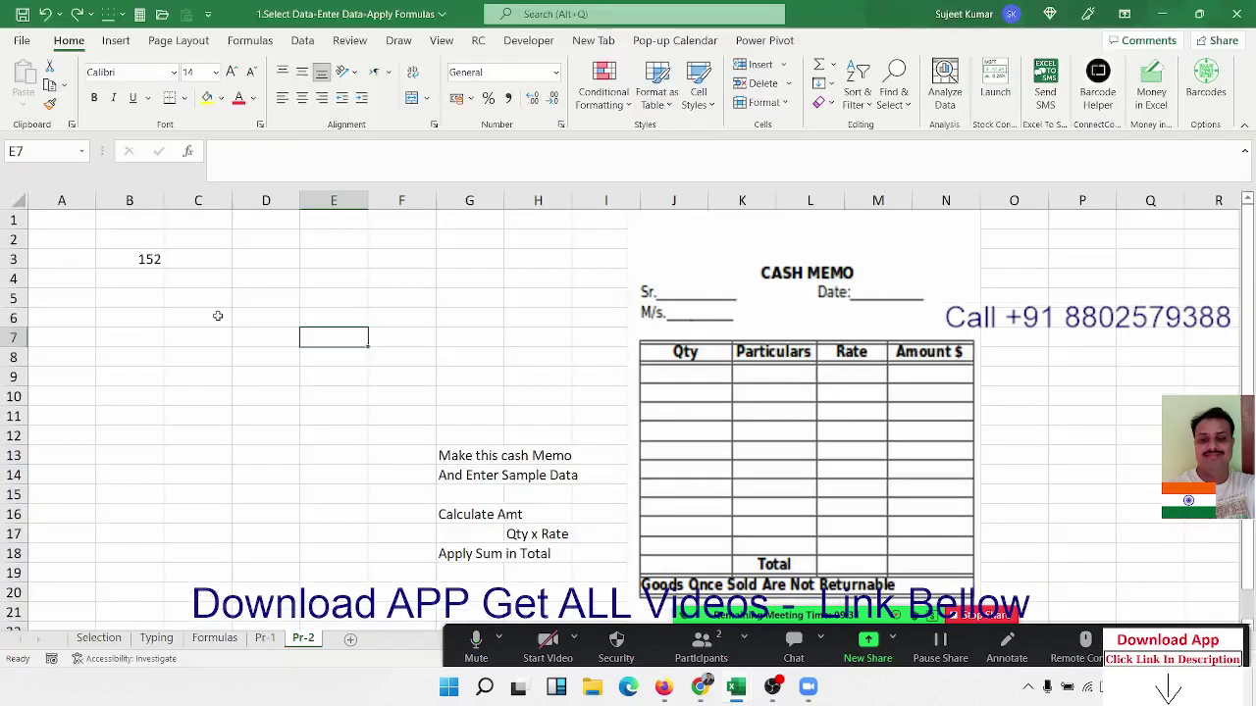
left_click(218, 316)
left_click(776, 396)
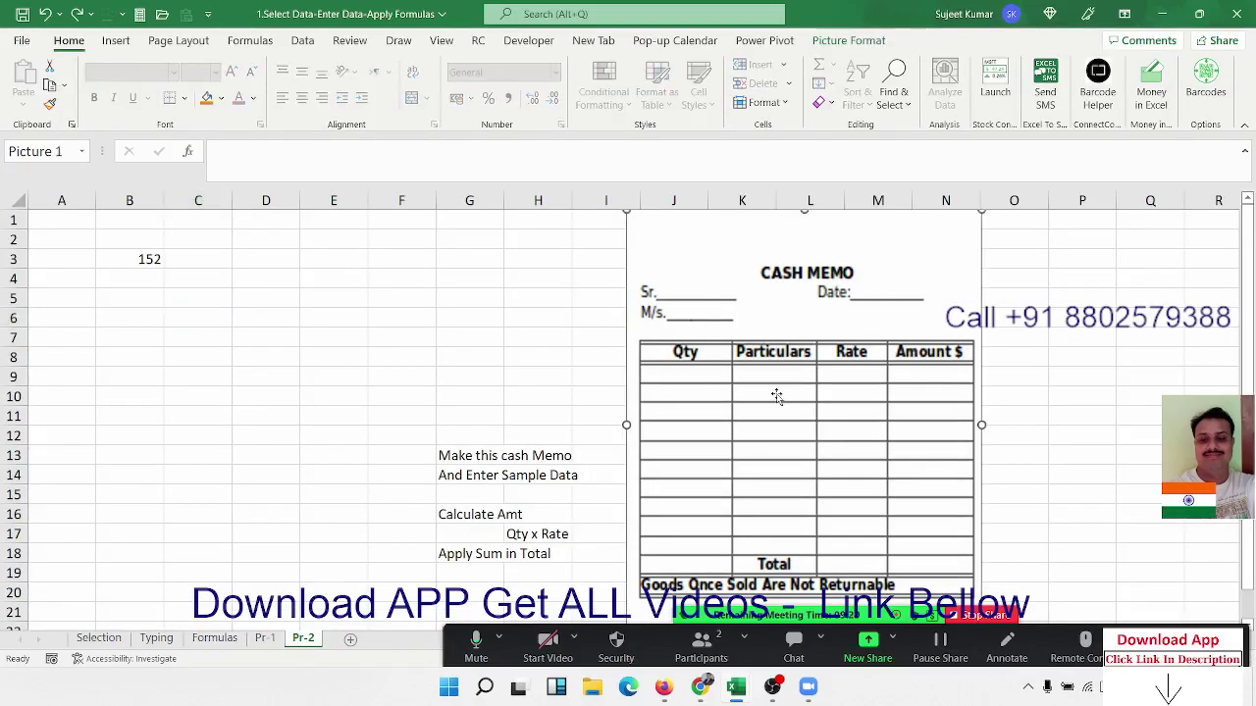
left_click(386, 389)
- On the Selection sheet, select the ranges C2:E6, L2:M11 and E4:H8
left_click(85, 638)
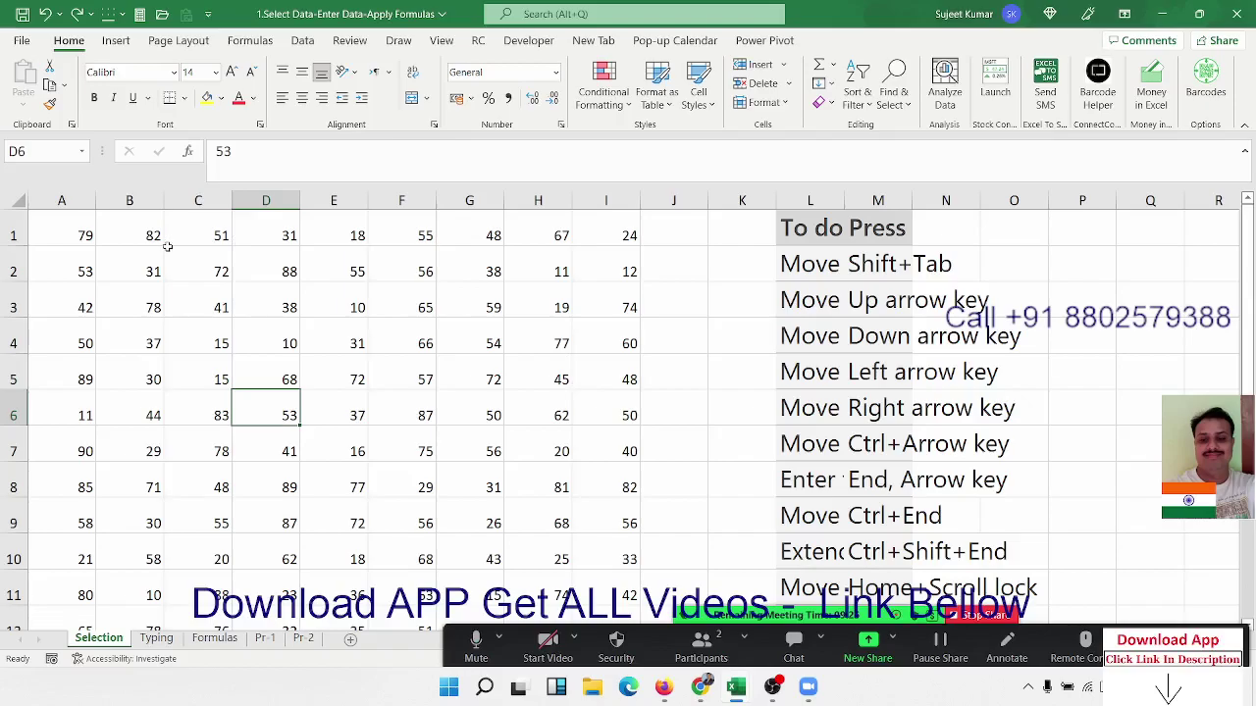
left_click_drag(172, 259, 350, 403)
mouse_move(814, 271)
left_mouse_down()
mouse_move(851, 656)
mouse_move(835, 620)
left_mouse_up()
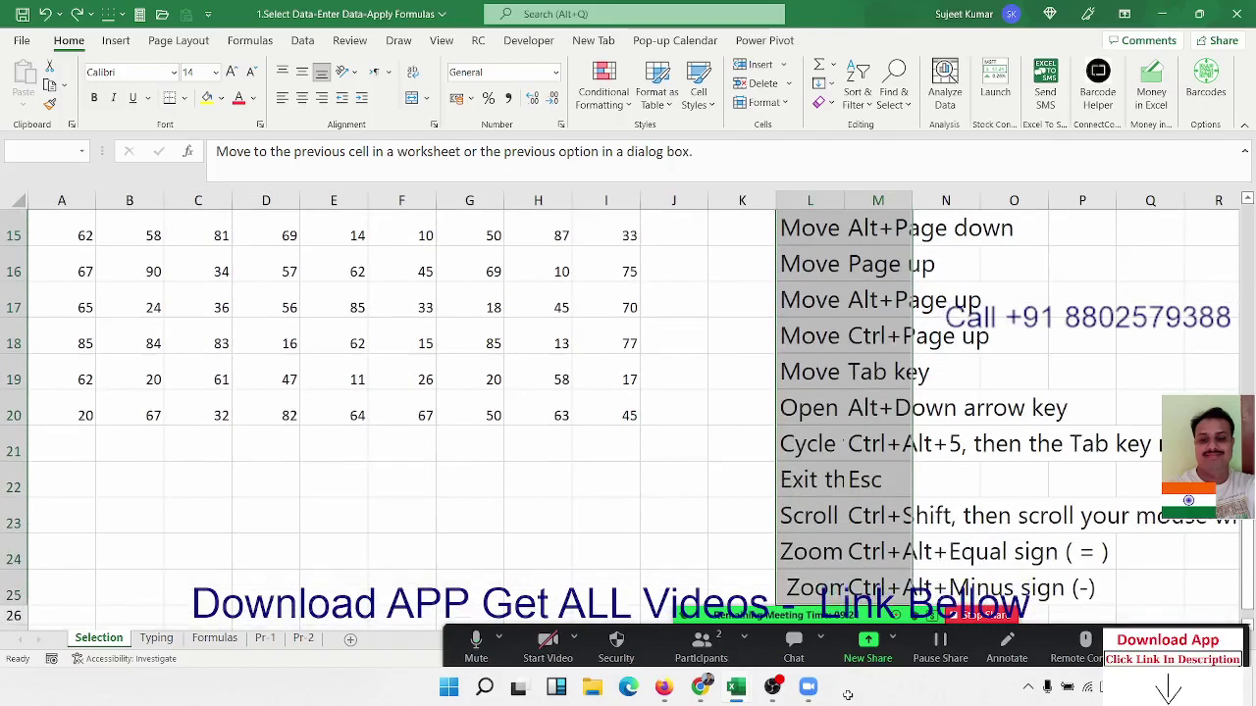
scroll(849, 615, "up", 1)
scroll(785, 569, "up", 4)
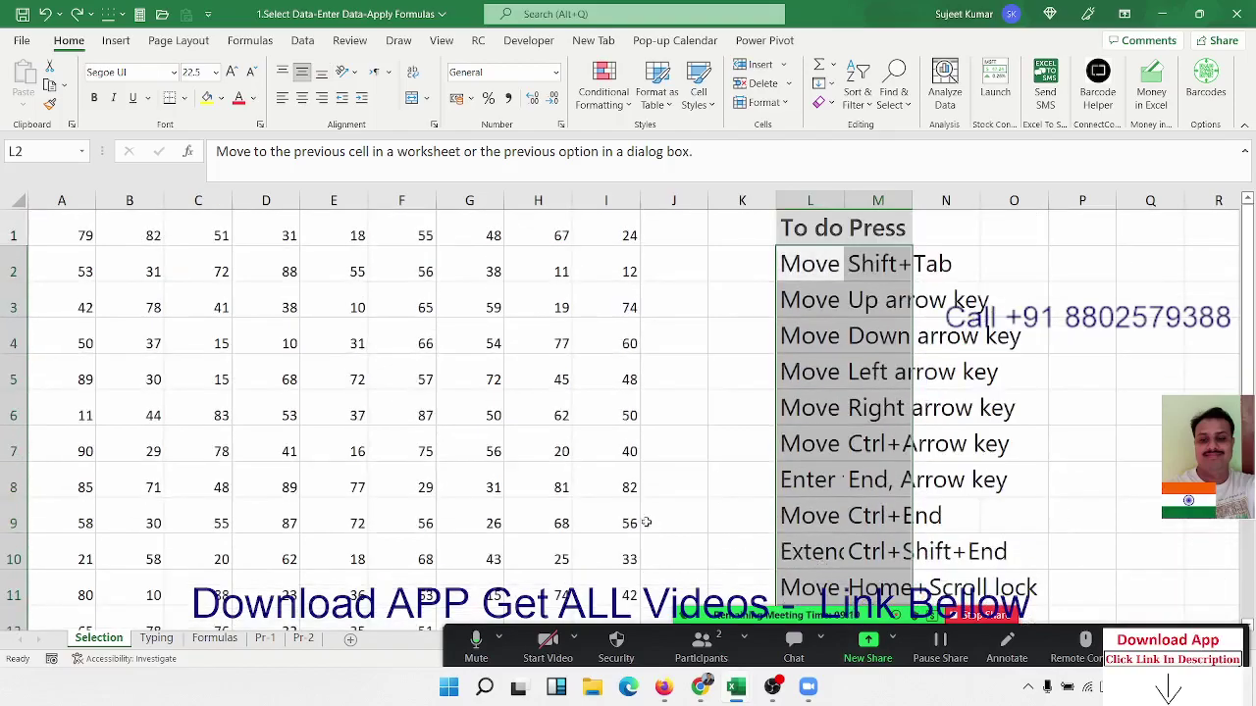
left_click_drag(552, 482, 324, 338)
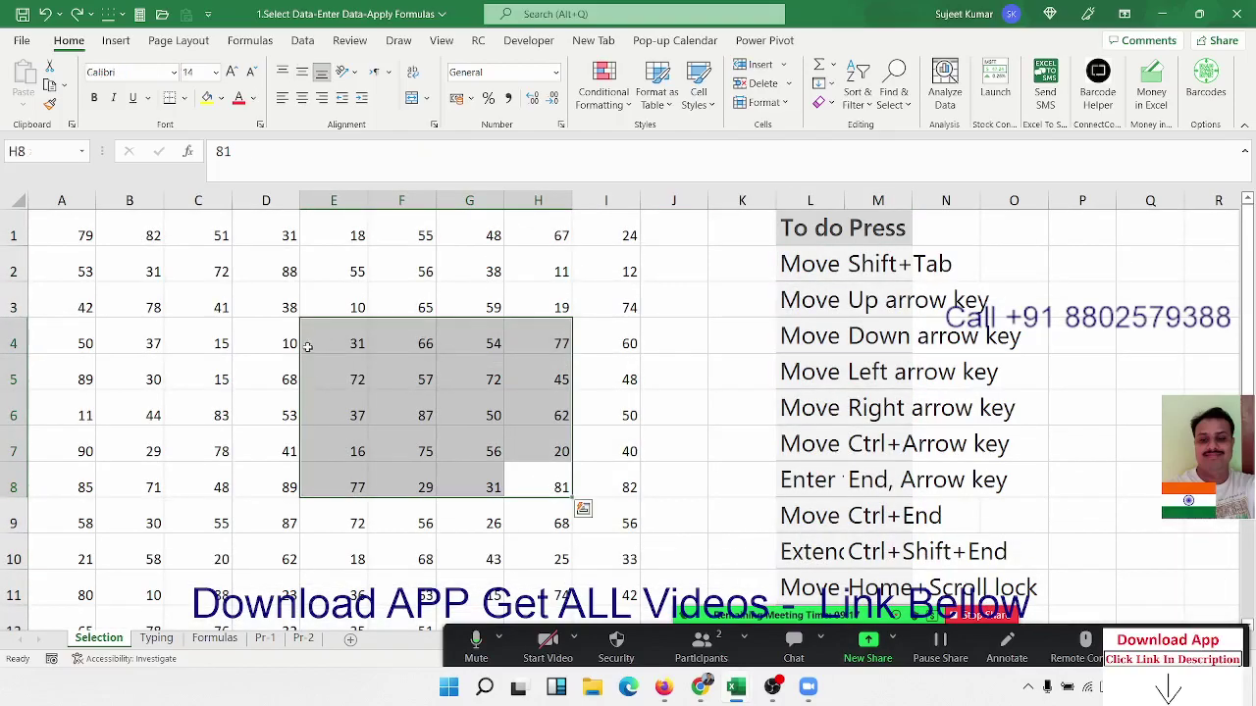
- On the Typing sheet, inspect the text-stored 542 in A4 and select D5
left_click(156, 638)
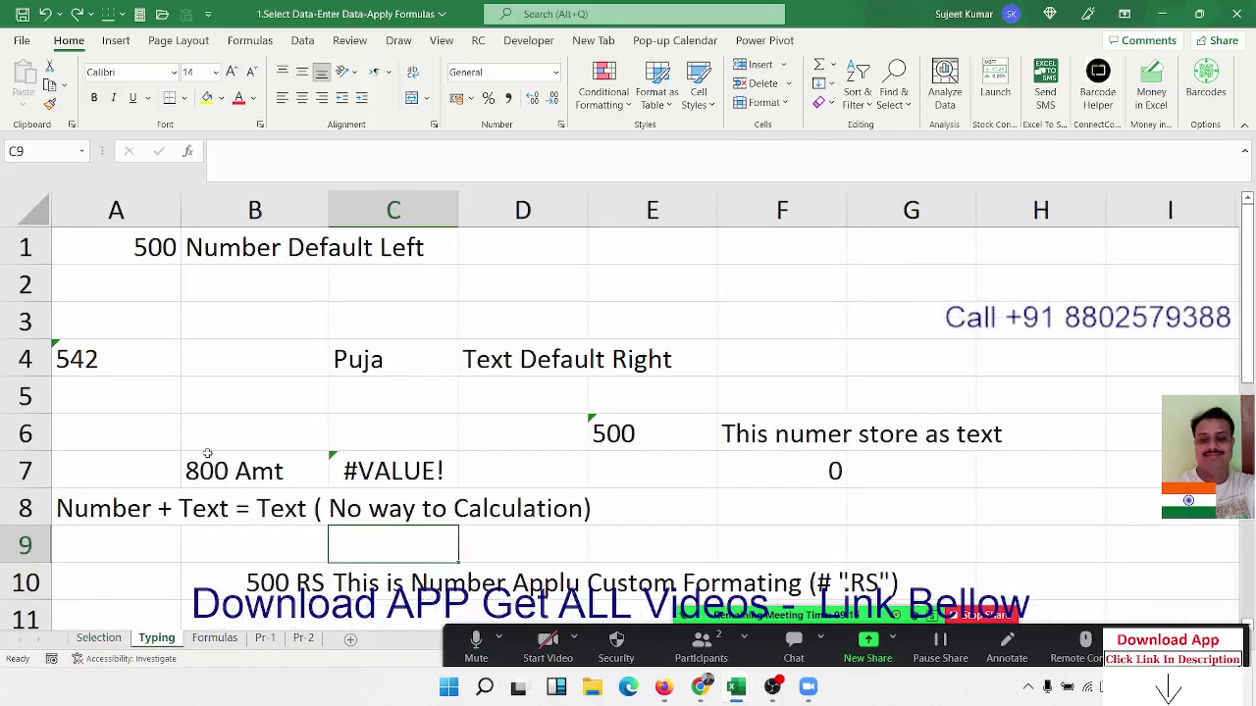
left_click(132, 257)
left_click(108, 359)
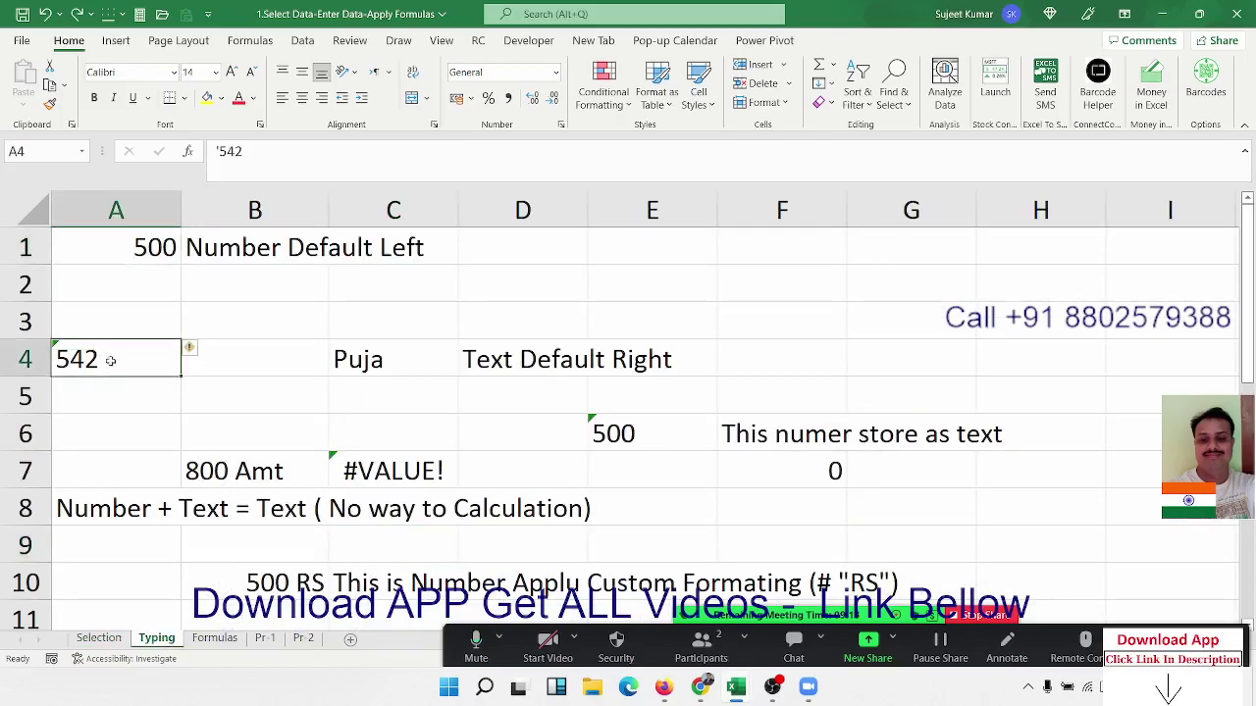
left_click(521, 411)
scroll(521, 456, "down", 4)
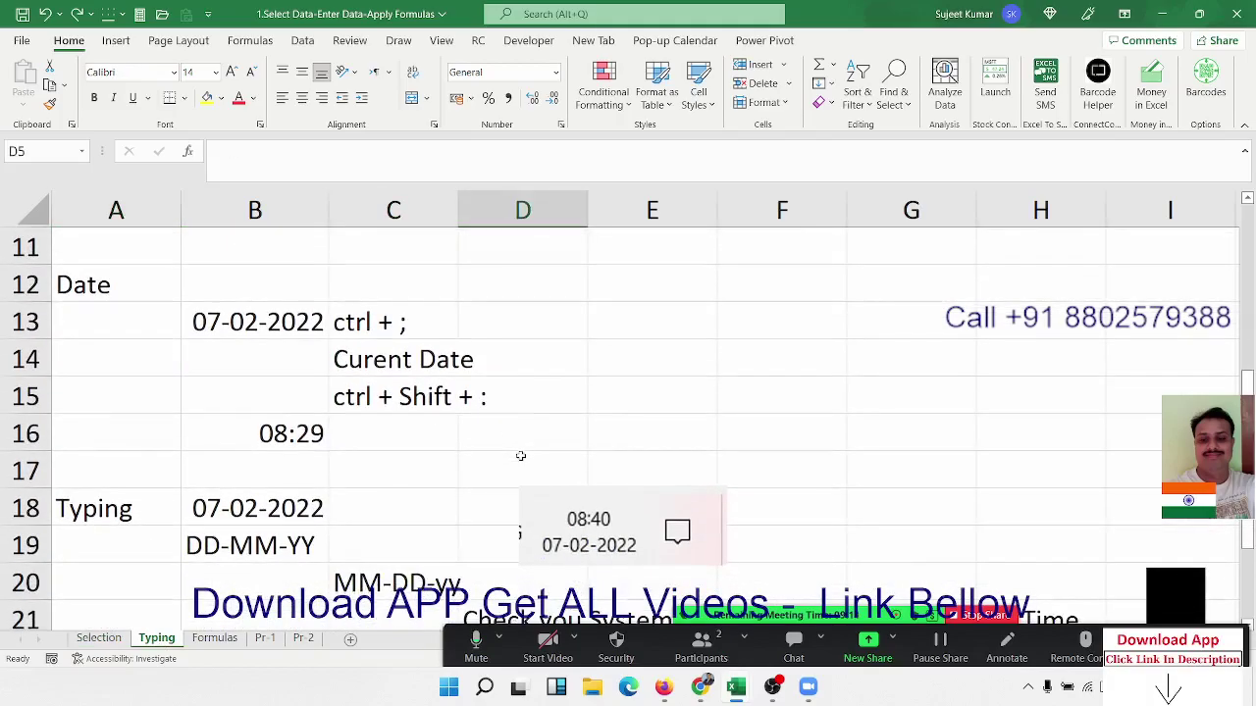
scroll(521, 456, "down", 3)
scroll(521, 457, "up", 7)
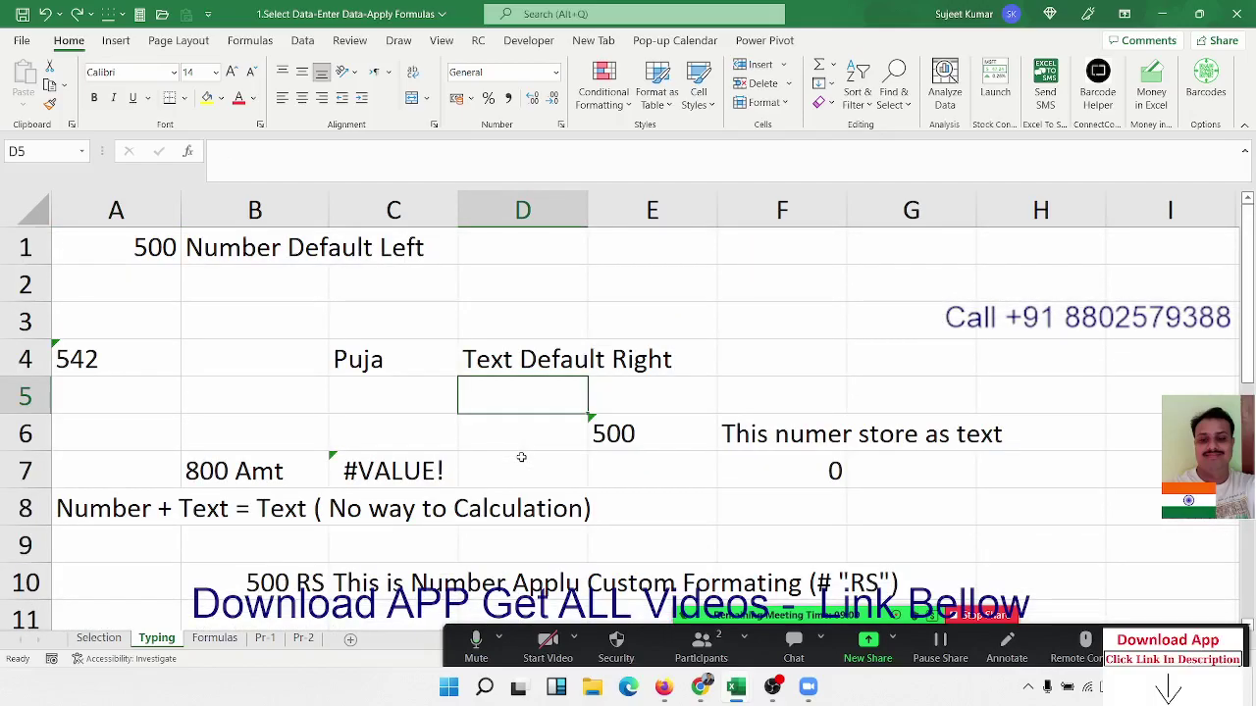
scroll(521, 457, "down", 3)
scroll(521, 457, "up", 2)
scroll(521, 457, "up", 2)
- On the Formulas sheet, inspect the formulas in C5, B6, I9, K12 and B5
left_click(239, 643)
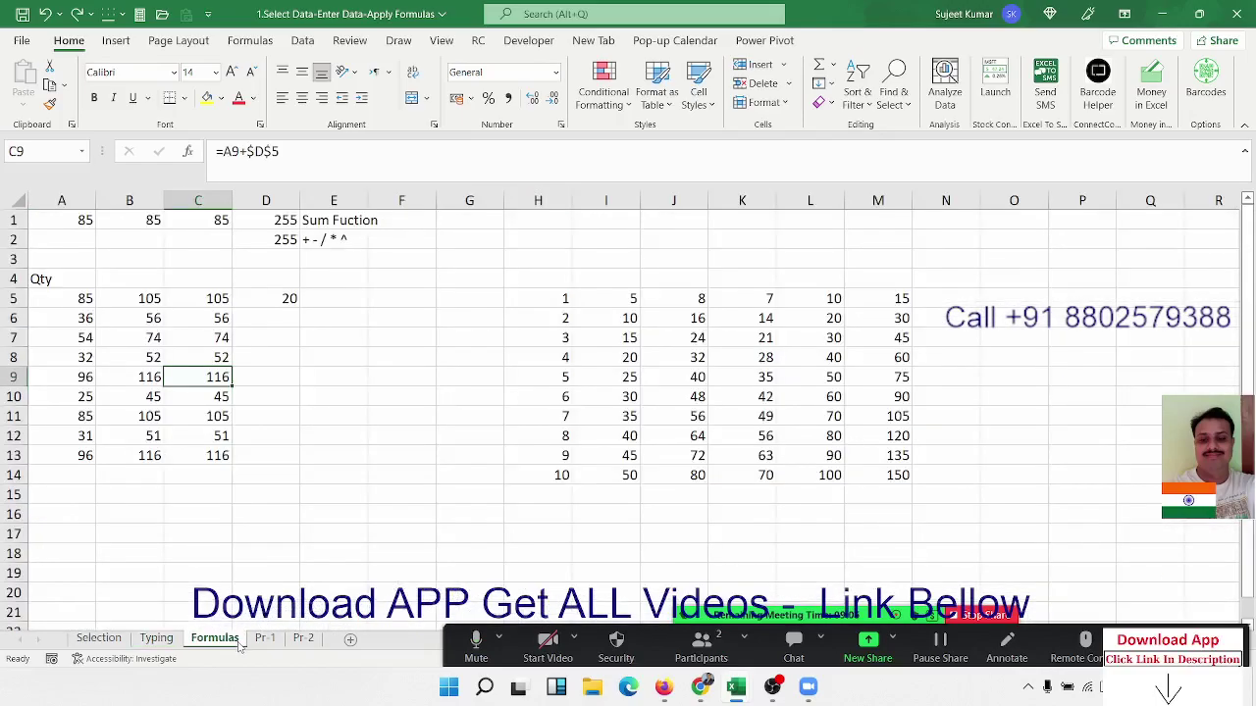
left_click(387, 361)
left_click(208, 306)
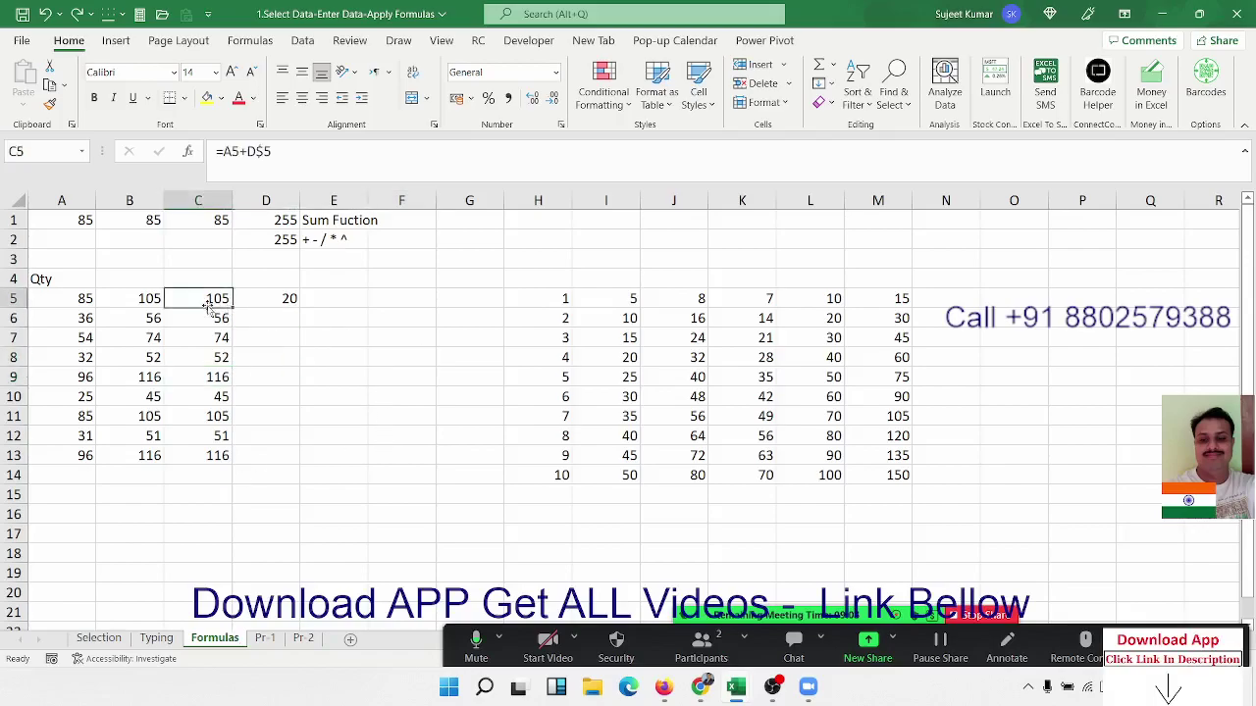
left_click(124, 312)
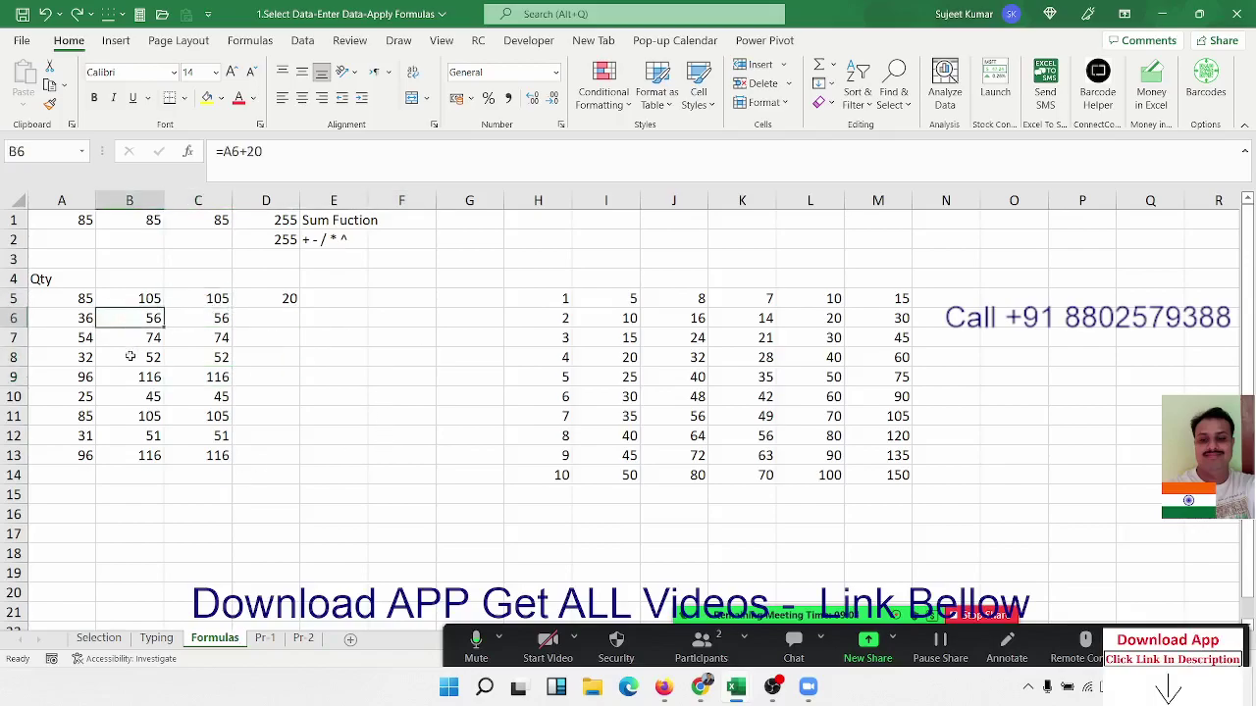
left_click(603, 374)
left_click(743, 439)
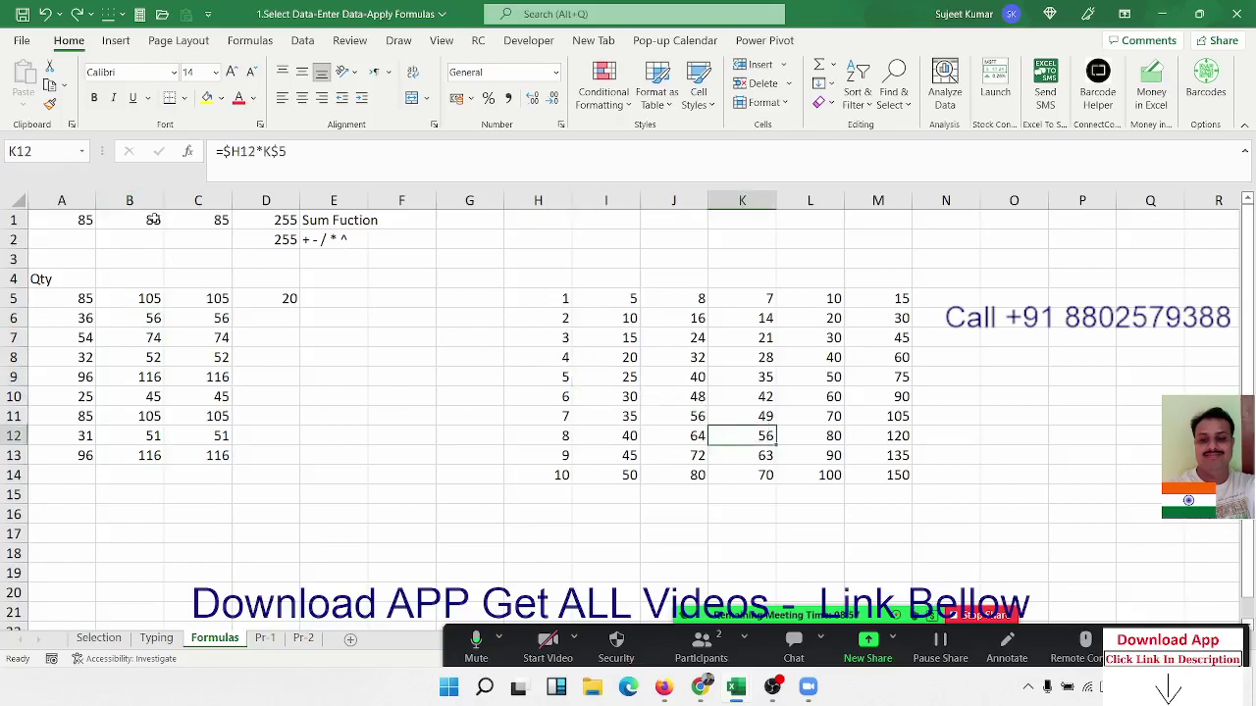
left_click(147, 303)
left_click(218, 300)
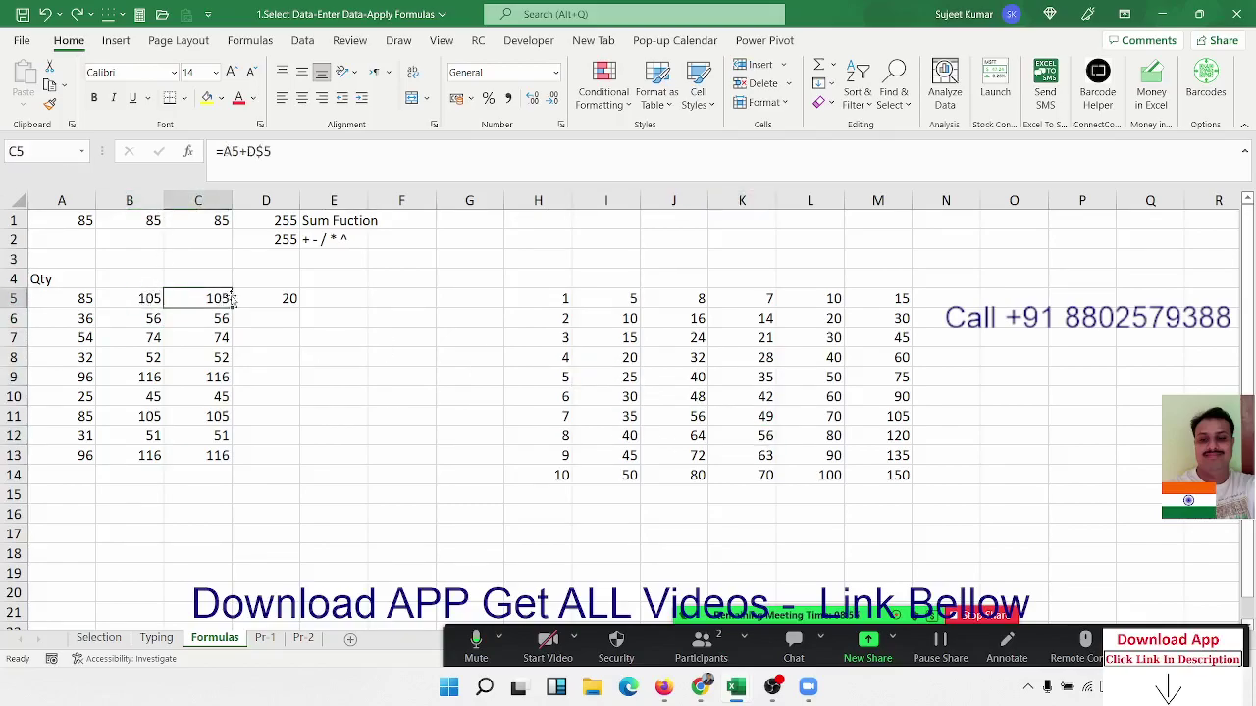
double_click(210, 299)
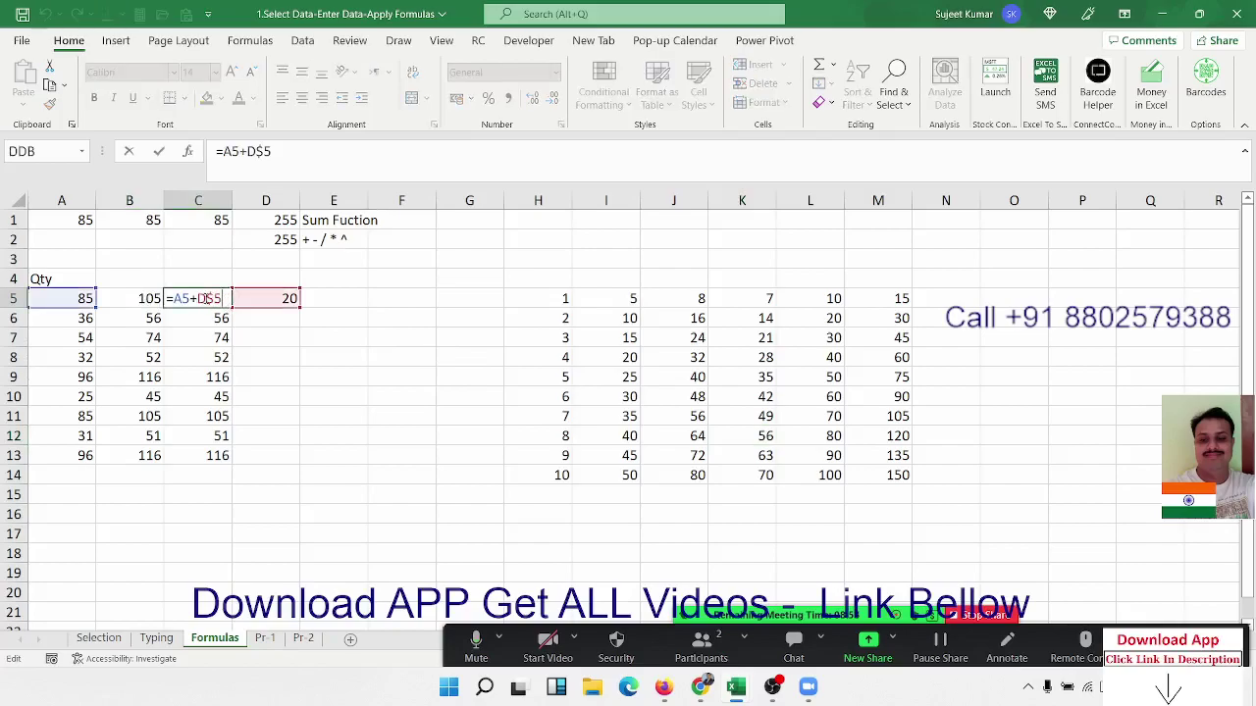
key("Escape")
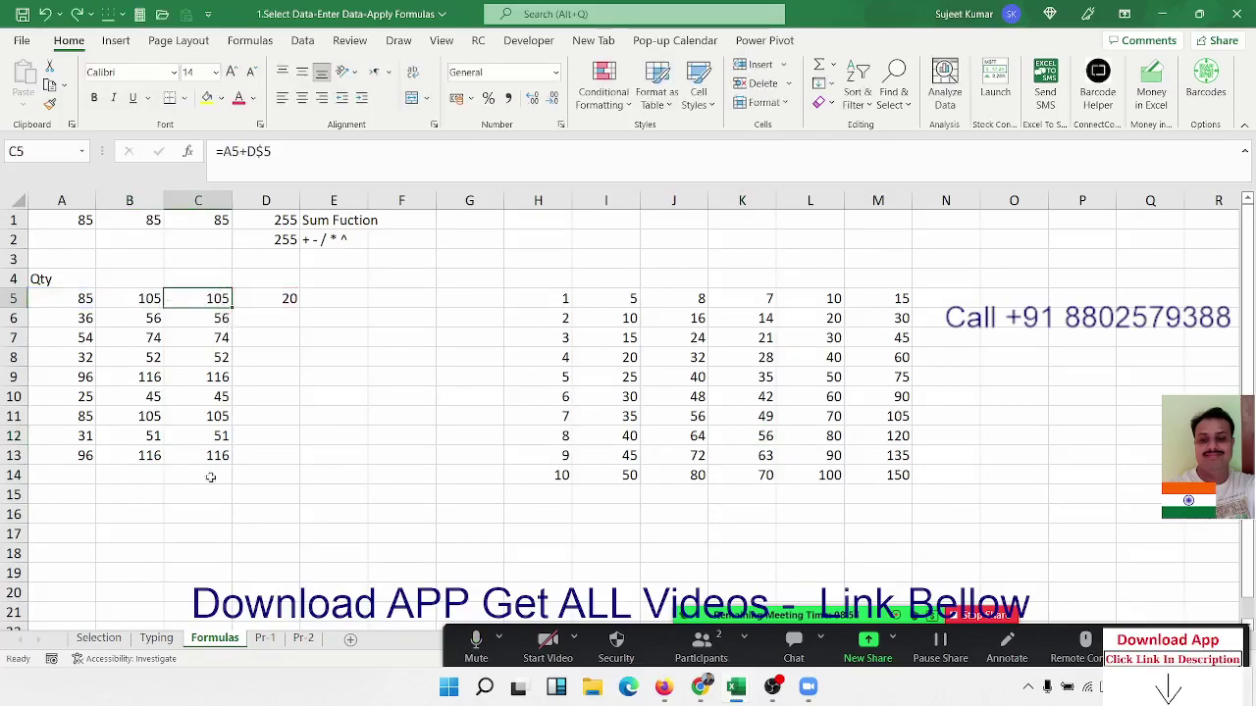
- Select the Feb to Jun figures C2:G11 on Pr-1, then go to Pr-2
left_click(277, 638)
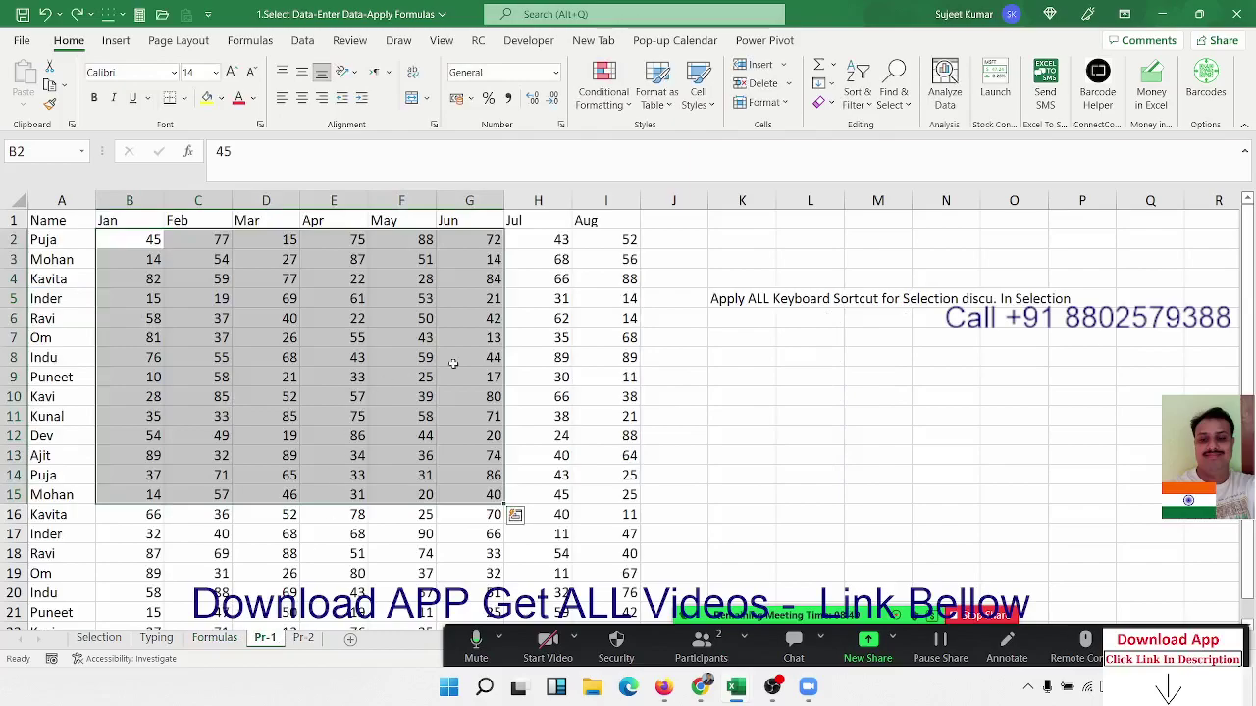
left_click(471, 319)
left_click_drag(206, 243, 465, 410)
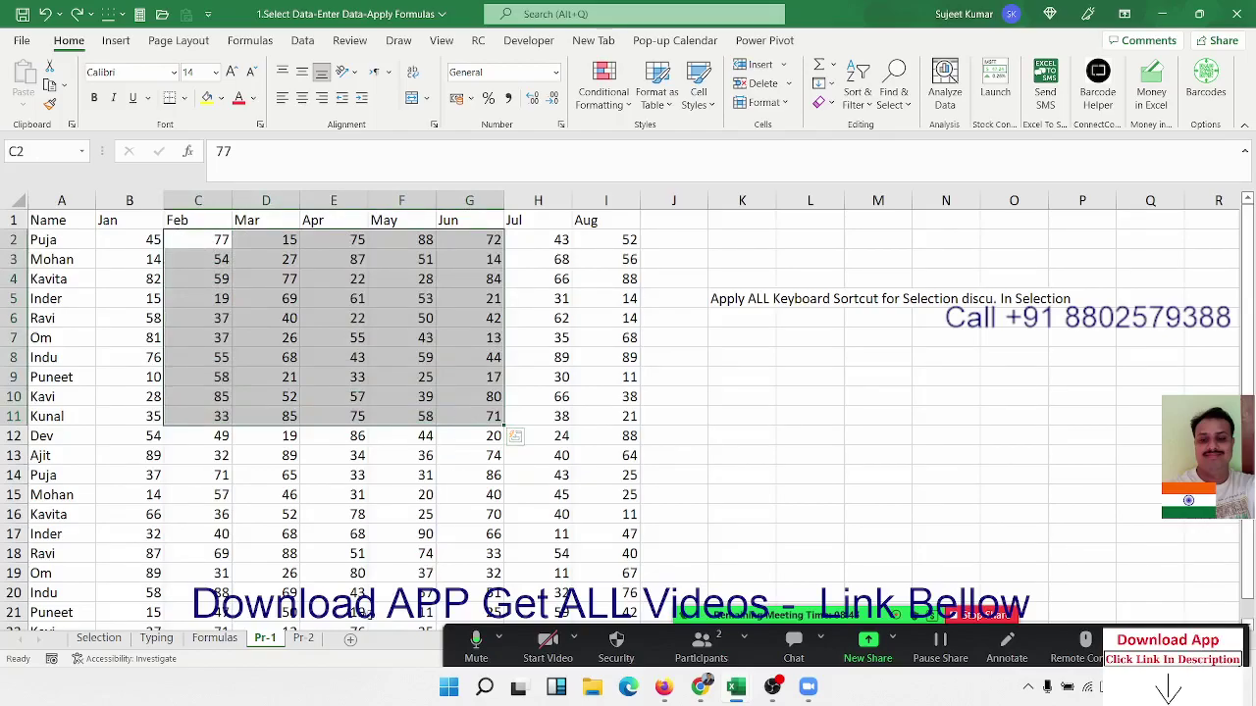
left_click(303, 639)
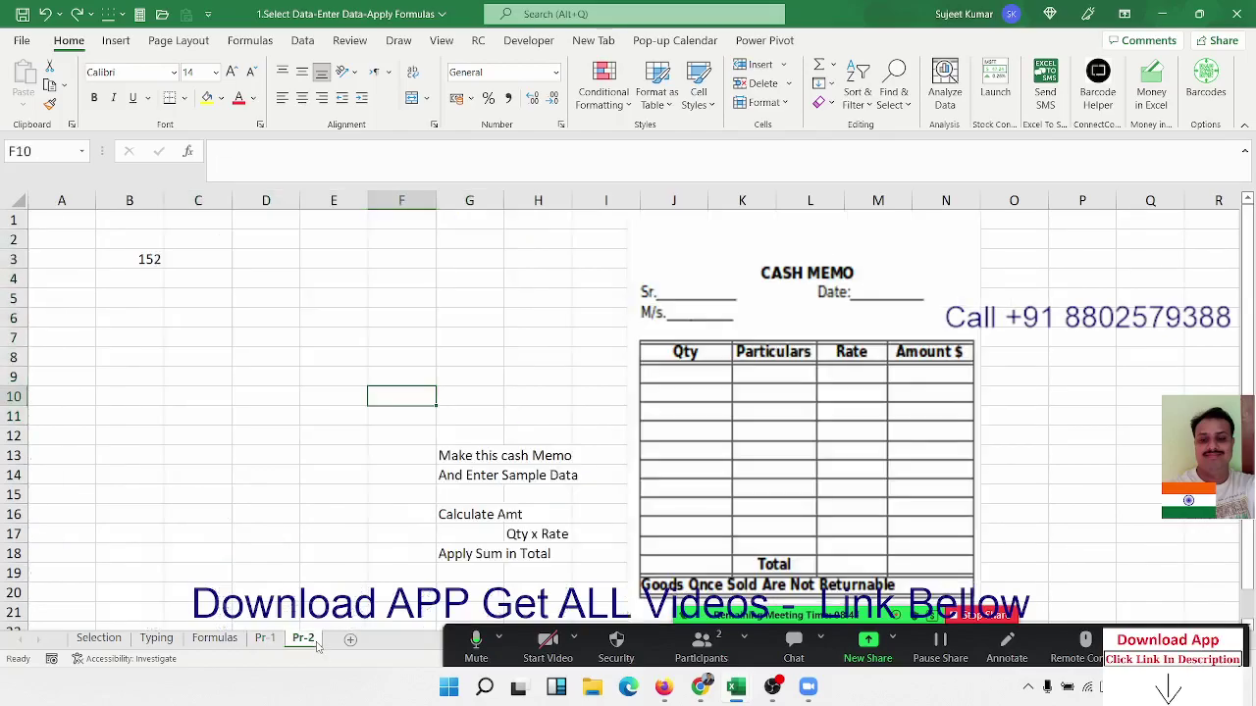
left_click(339, 420)
left_click(722, 300)
scroll(722, 306, "down", 3)
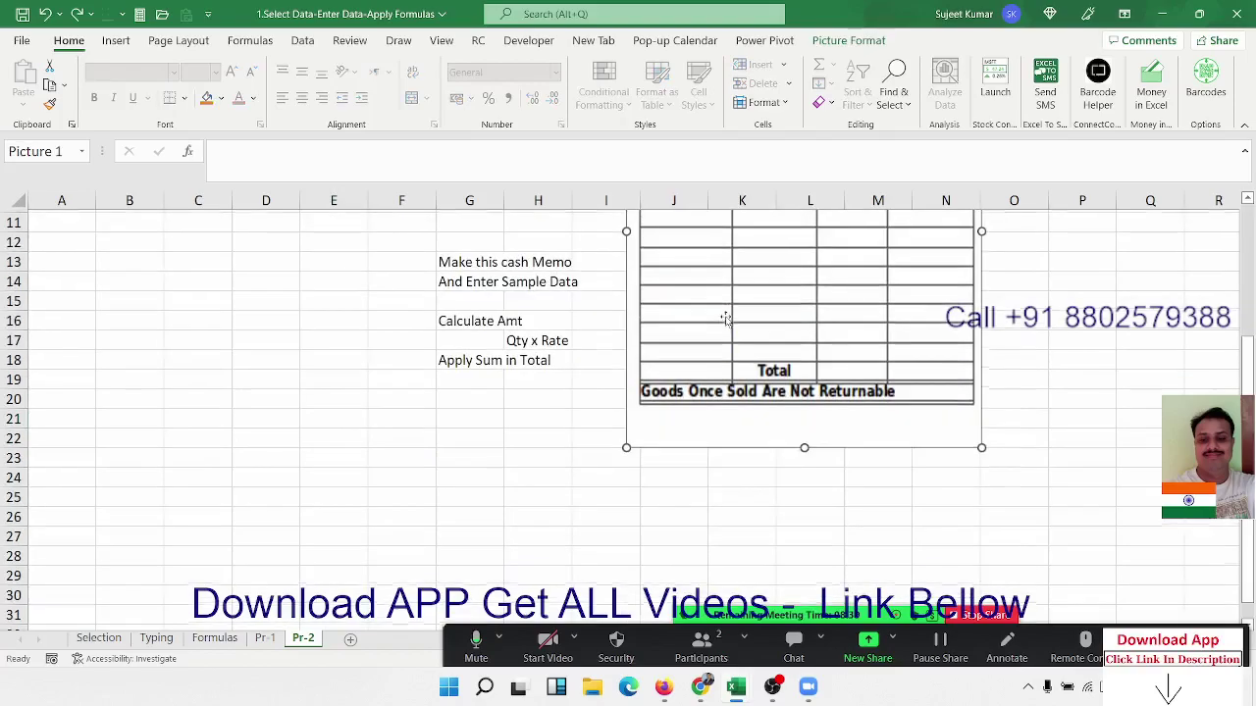
scroll(723, 312, "down", 3)
scroll(725, 318, "up", 7)
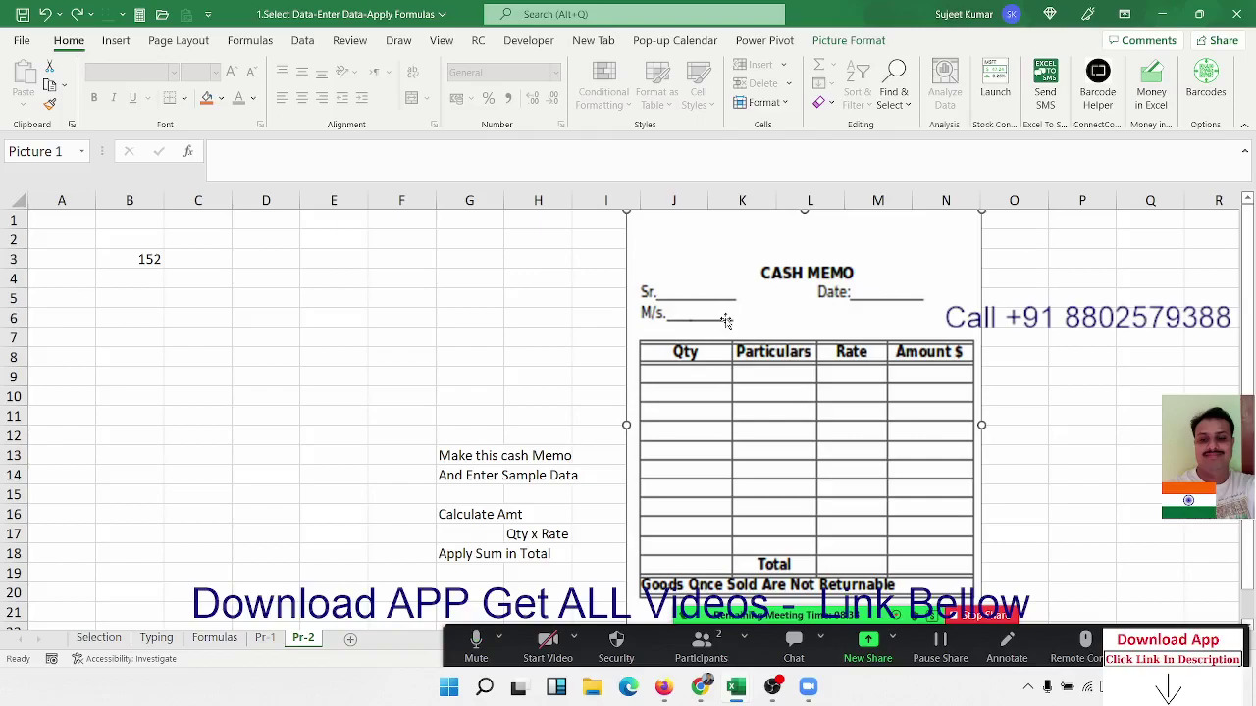
left_click(379, 312)
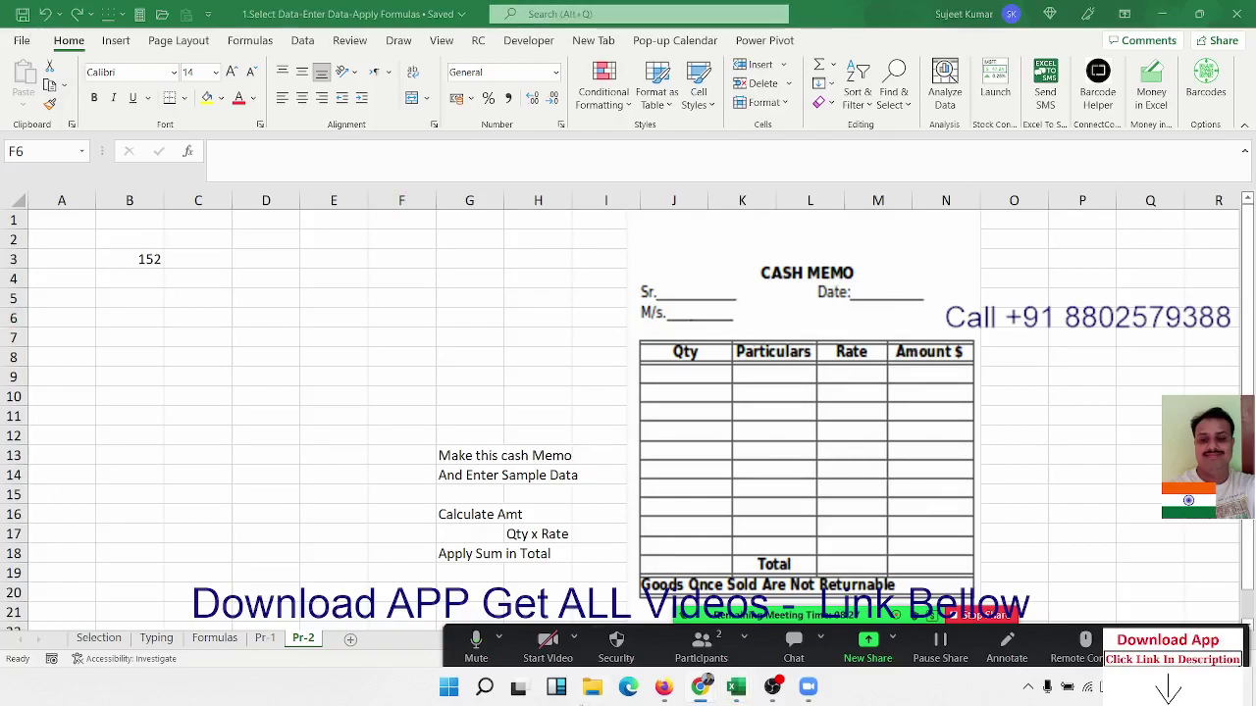
mouse_move(691, 689)
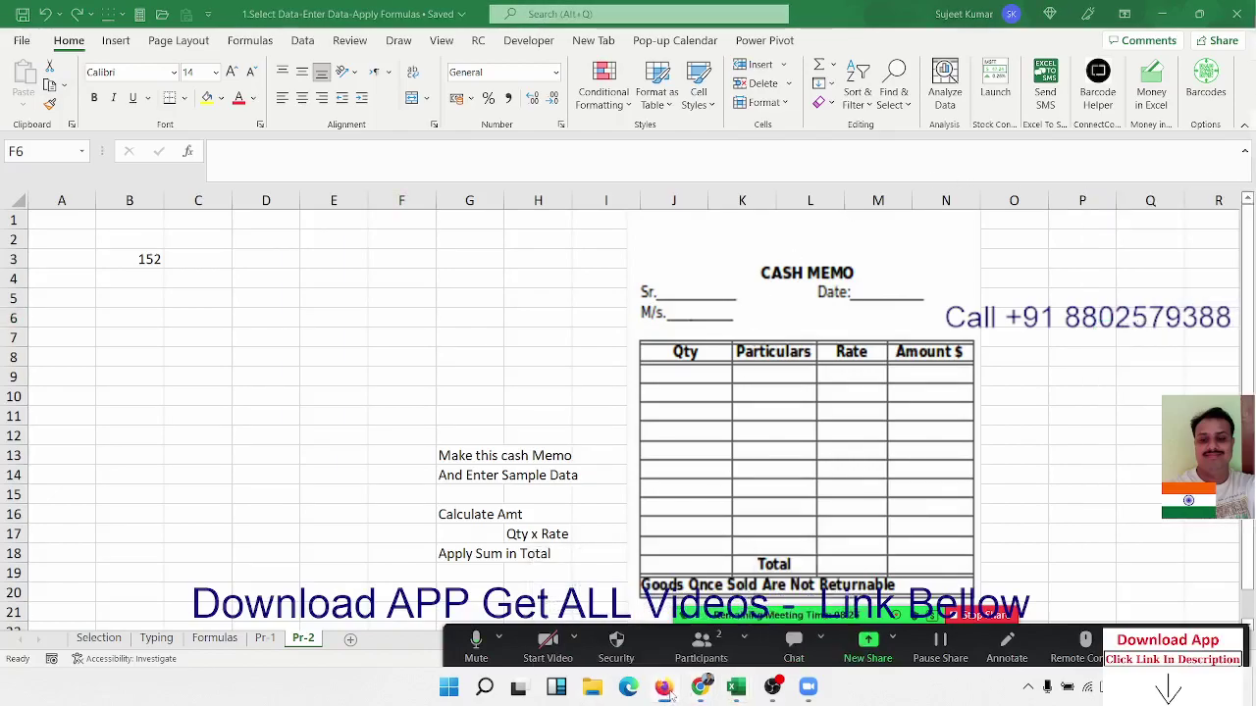